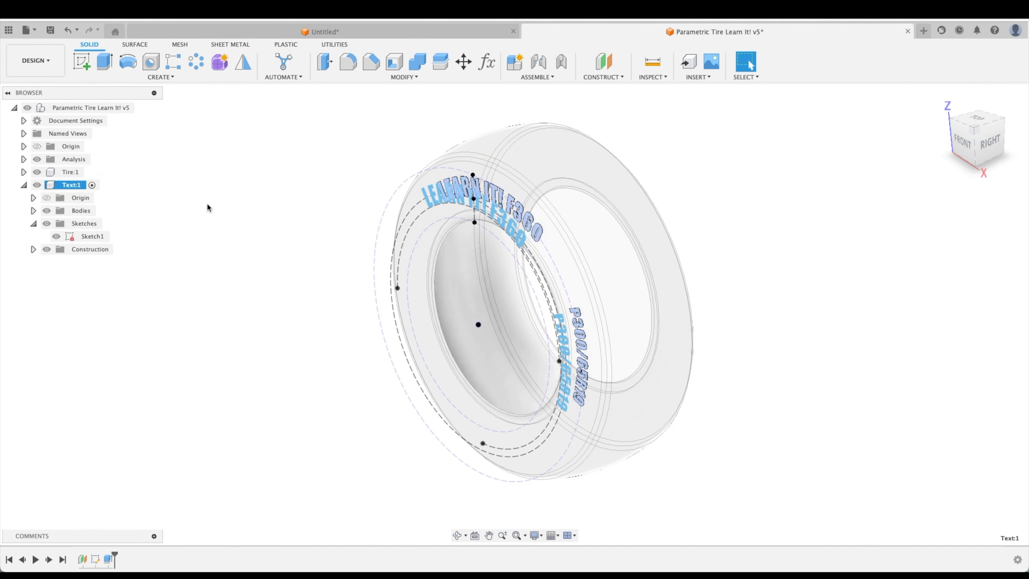
{"action": "left_click", "coordinate": [56, 236]}
{"action": "middle_click_drag", "start_coordinate": [190, 308], "coordinate": [259, 298], "text": "shift"}
{"action": "left_click", "coordinate": [197, 62]}
{"action": "left_click", "coordinate": [974, 221]}
{"action": "left_click", "coordinate": [971, 258]}
{"action": "left_click", "coordinate": [108, 560]}
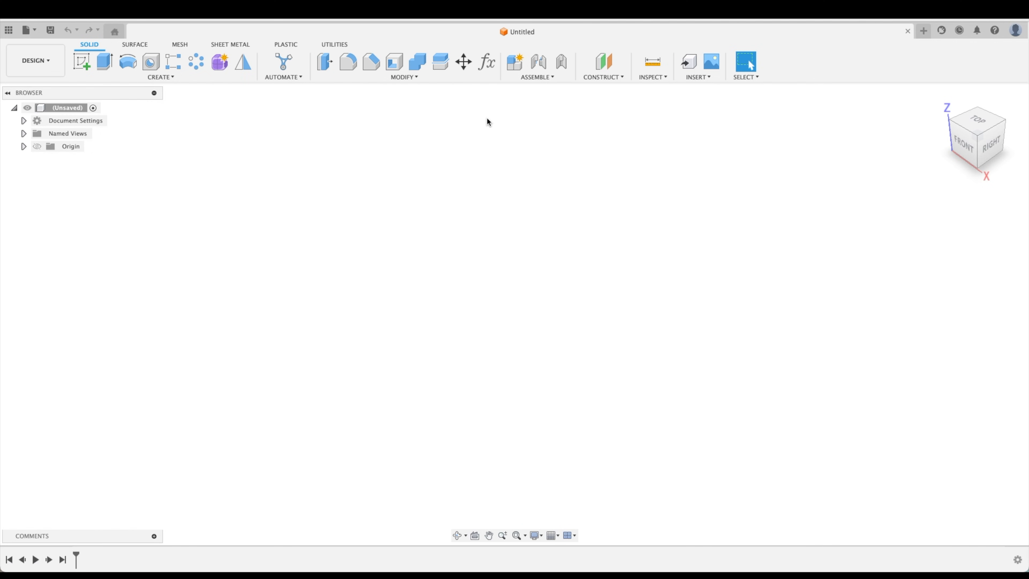
Add a user parameter named OuterDia, in inches, with the expression 5
{"action": "left_click", "coordinate": [487, 62]}
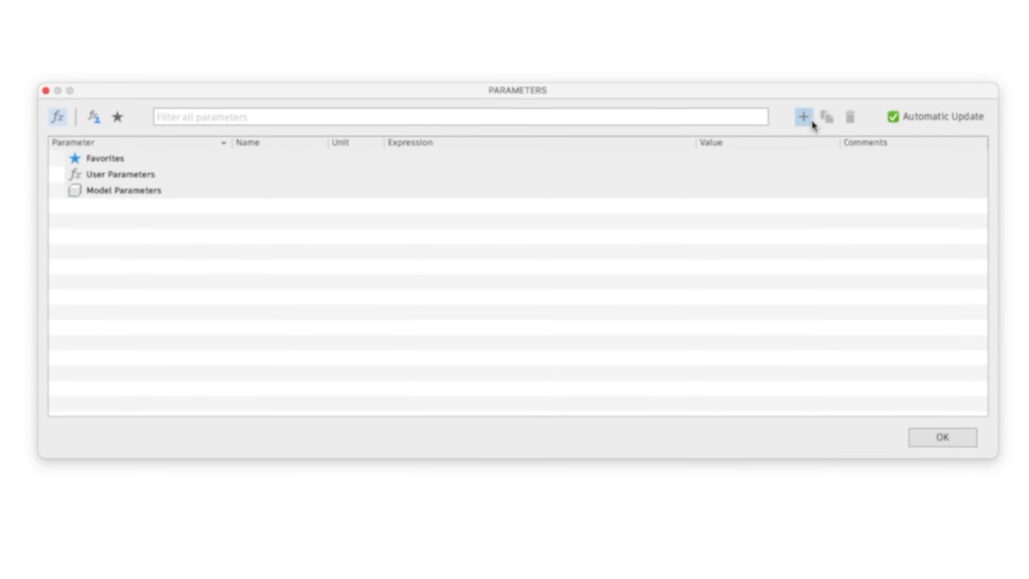
{"action": "left_click", "coordinate": [735, 172]}
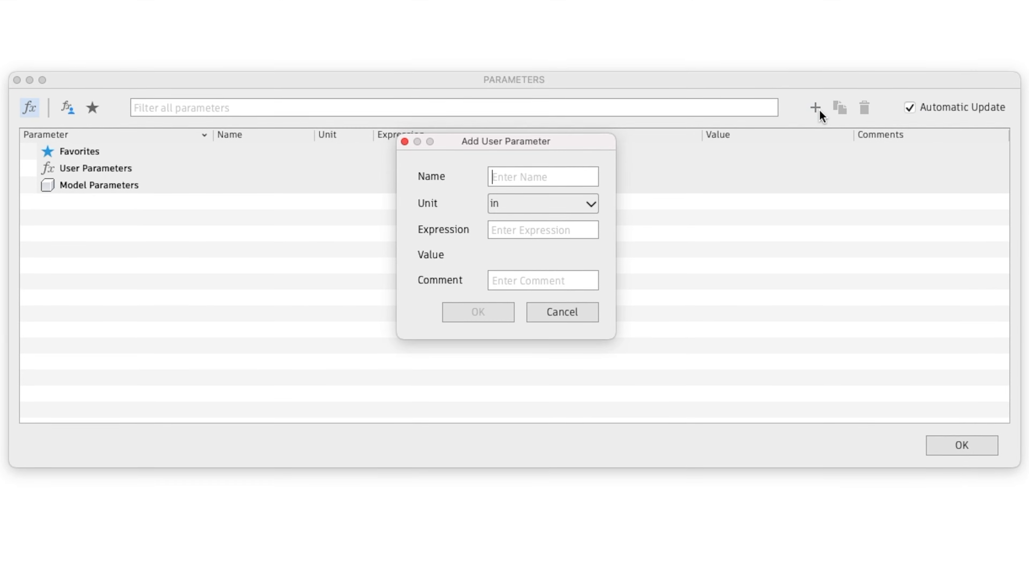
{"action": "type", "text": "OuterDia"}
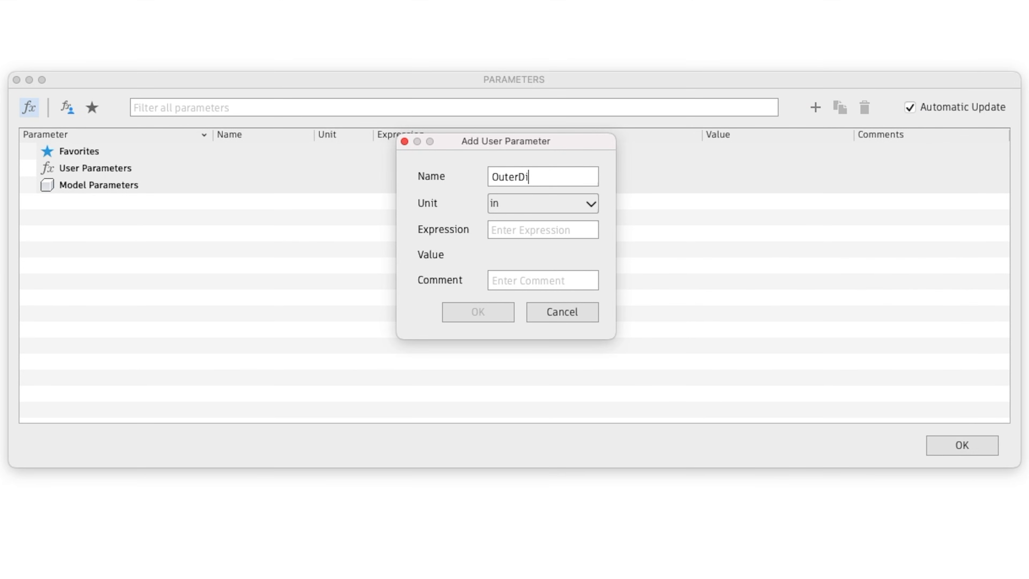
{"action": "key", "text": "Tab"}
{"action": "type", "text": "5"}
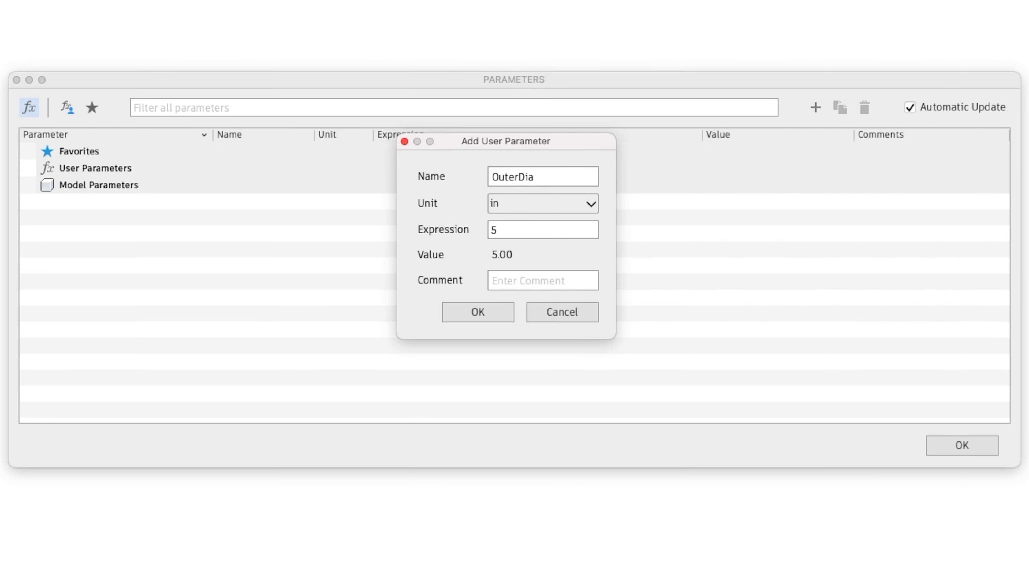
{"action": "key", "text": "Return"}
Add a second user parameter named InnerDia, in inches, with the expression 2, and close the parameters
{"action": "left_click", "coordinate": [815, 108]}
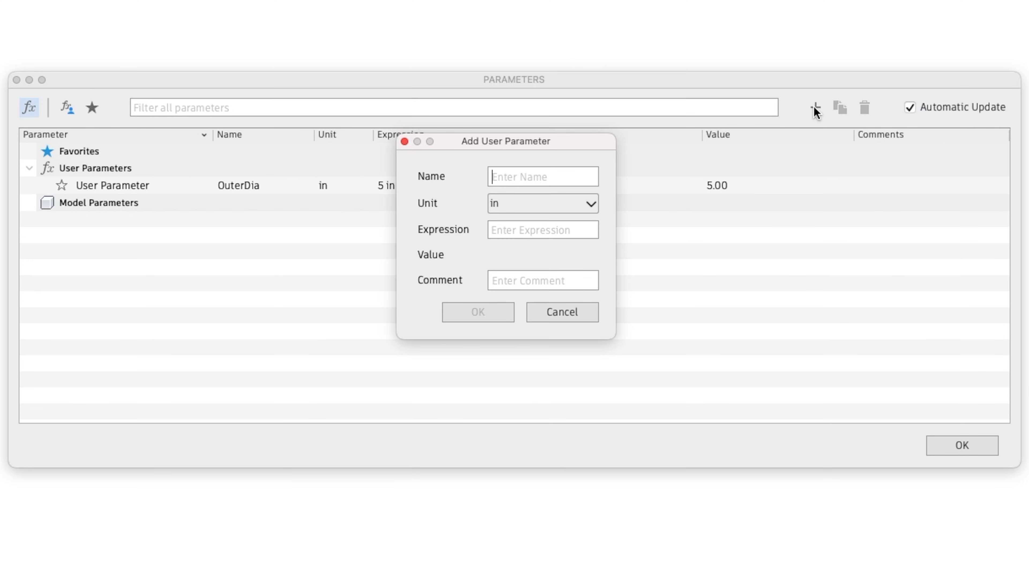
{"action": "type", "text": "InnerDia"}
{"action": "key", "text": "Tab"}
{"action": "type", "text": "2"}
{"action": "key", "text": "Return"}
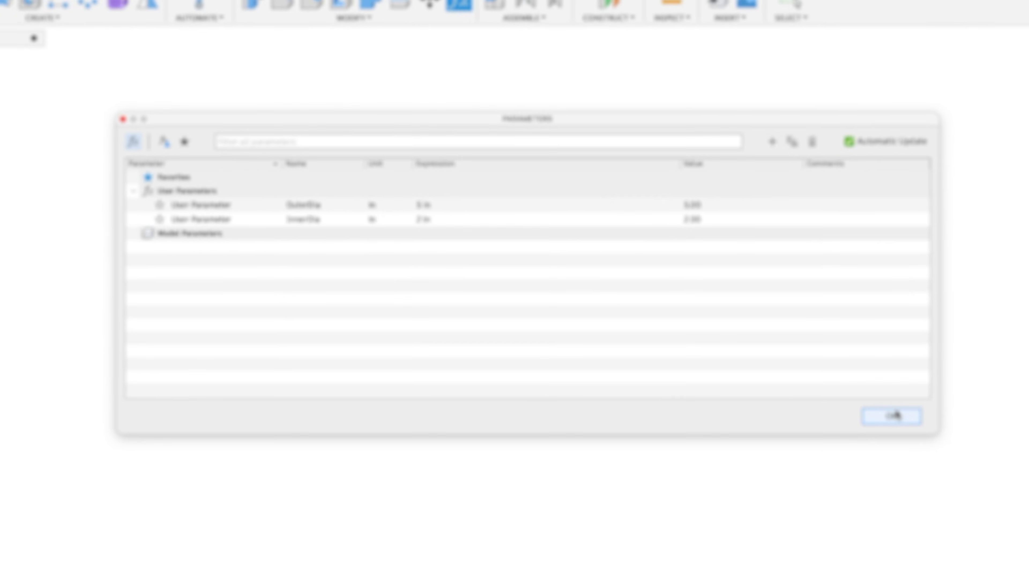
{"action": "left_click", "coordinate": [894, 414]}
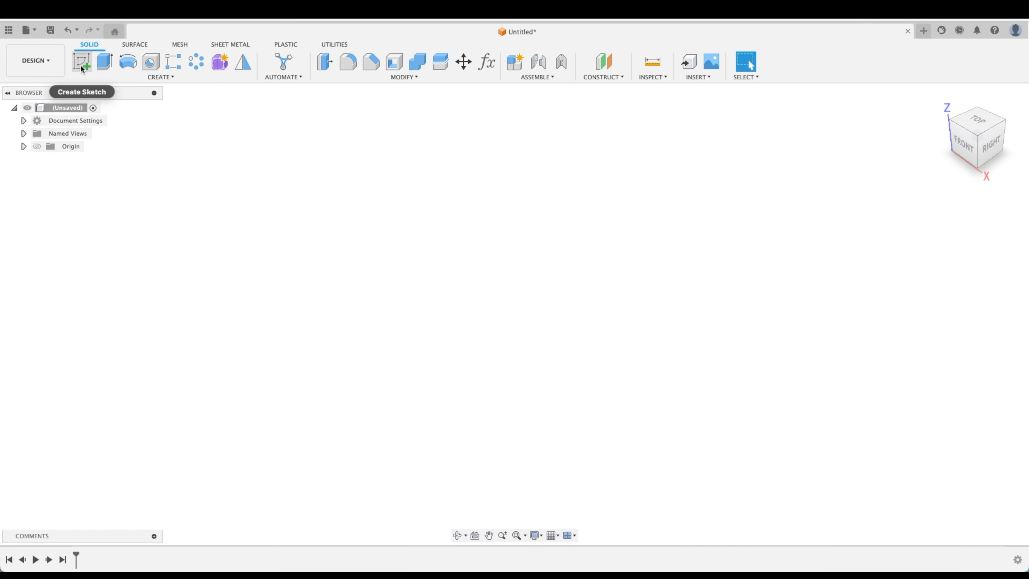
Start a sketch on the front plane and draw a circle centred on the origin with diameter OuterDia
{"action": "left_click", "coordinate": [81, 62]}
{"action": "left_click", "coordinate": [543, 302]}
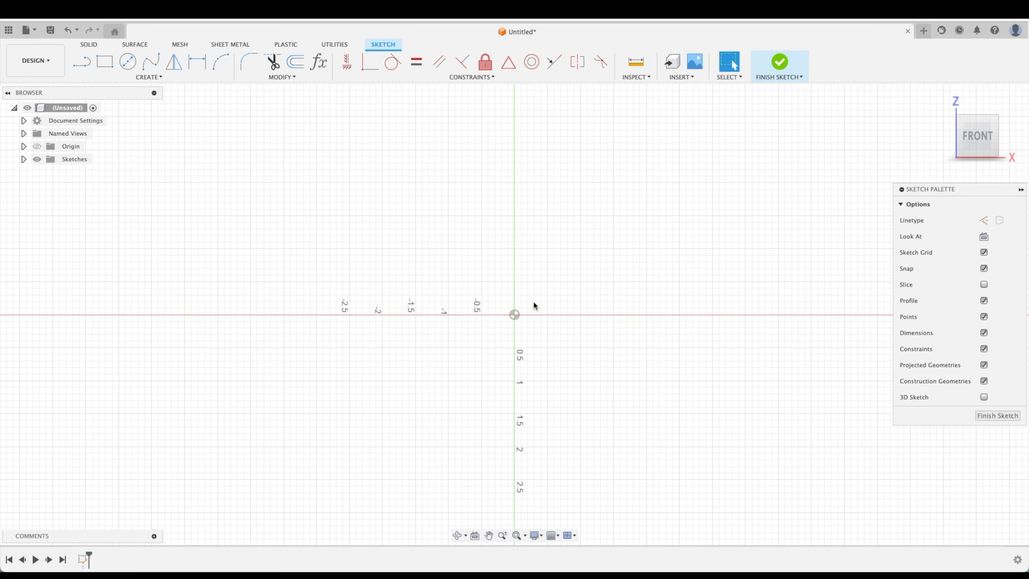
{"action": "key", "text": "c"}
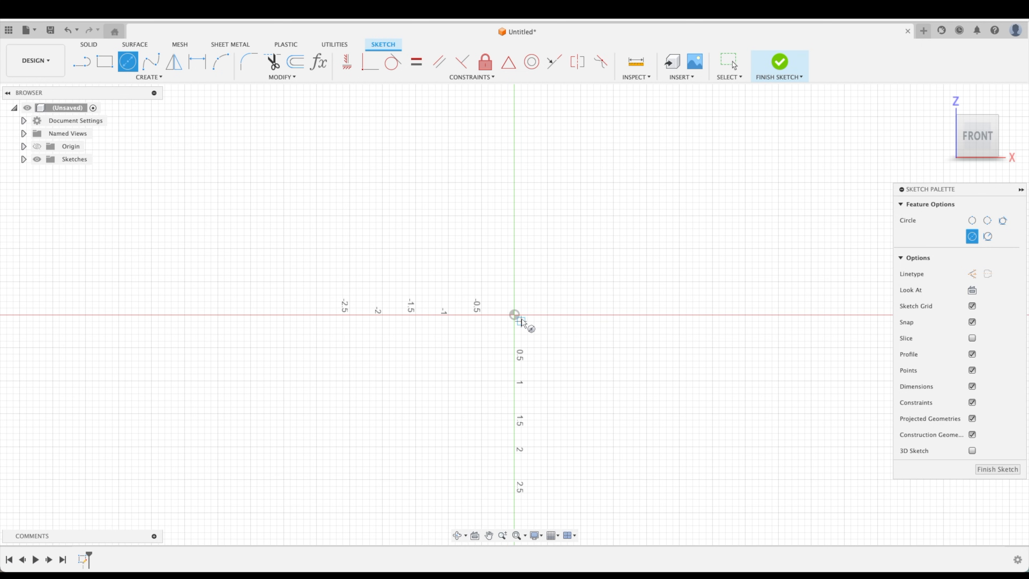
{"action": "left_click", "coordinate": [514, 314]}
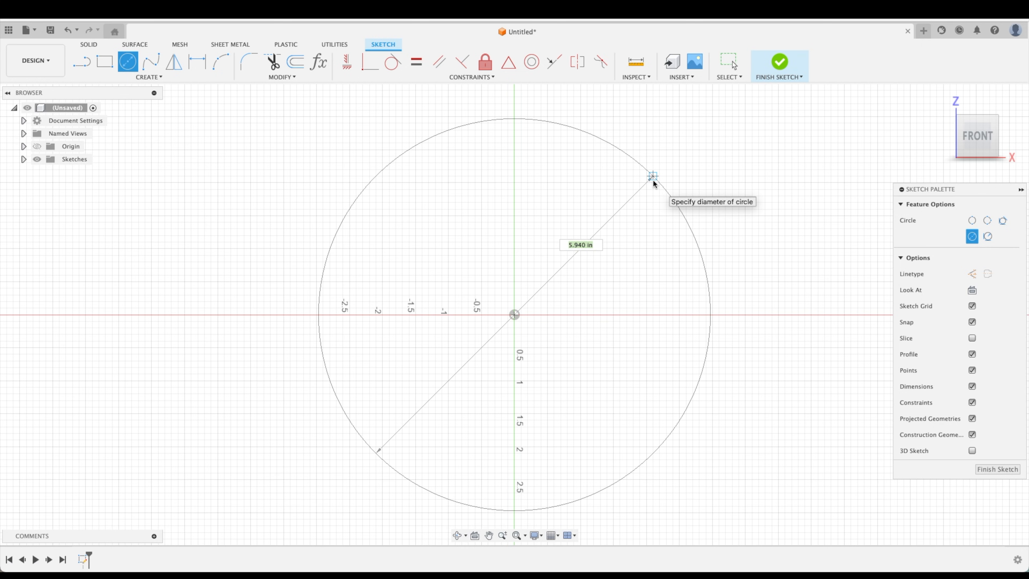
{"action": "type", "text": "OuterDia"}
{"action": "key", "text": "Return"}
{"action": "key", "text": "Return"}
Draw a concentric circle at the origin with diameter InnerDia and move both diameter dimensions outside the circles
{"action": "left_click", "coordinate": [125, 63]}
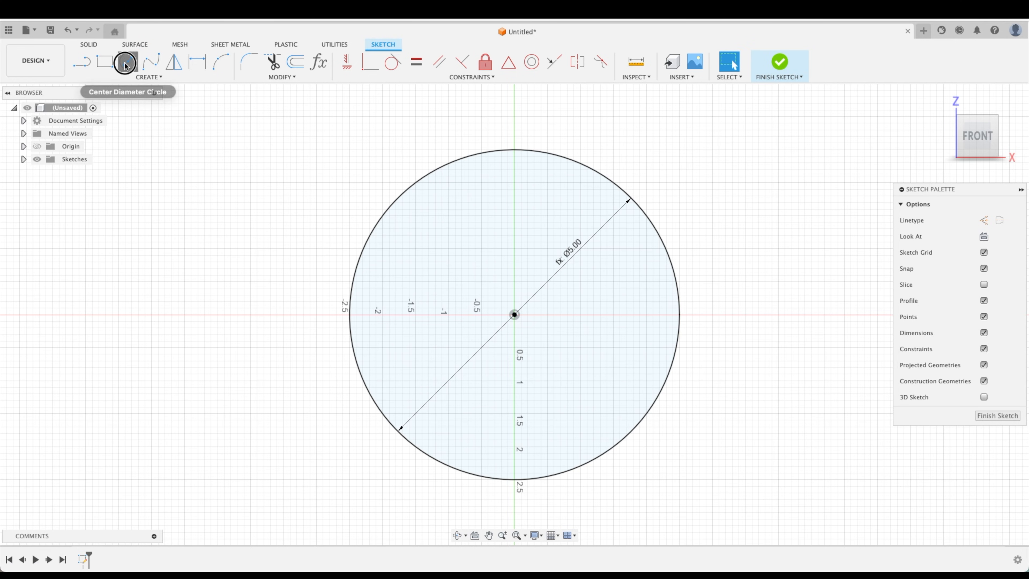
{"action": "left_click", "coordinate": [514, 314]}
{"action": "type", "text": "InnerDia"}
{"action": "key", "text": "Return"}
{"action": "key", "text": "Return"}
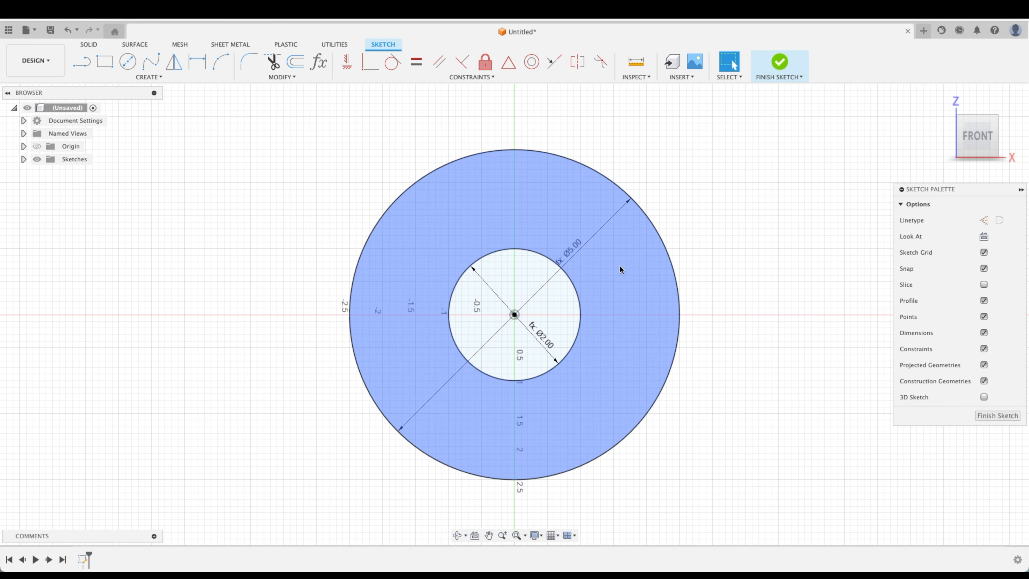
{"action": "left_click_drag", "start_coordinate": [569, 249], "coordinate": [763, 179]}
{"action": "left_click_drag", "start_coordinate": [542, 336], "coordinate": [773, 384]}
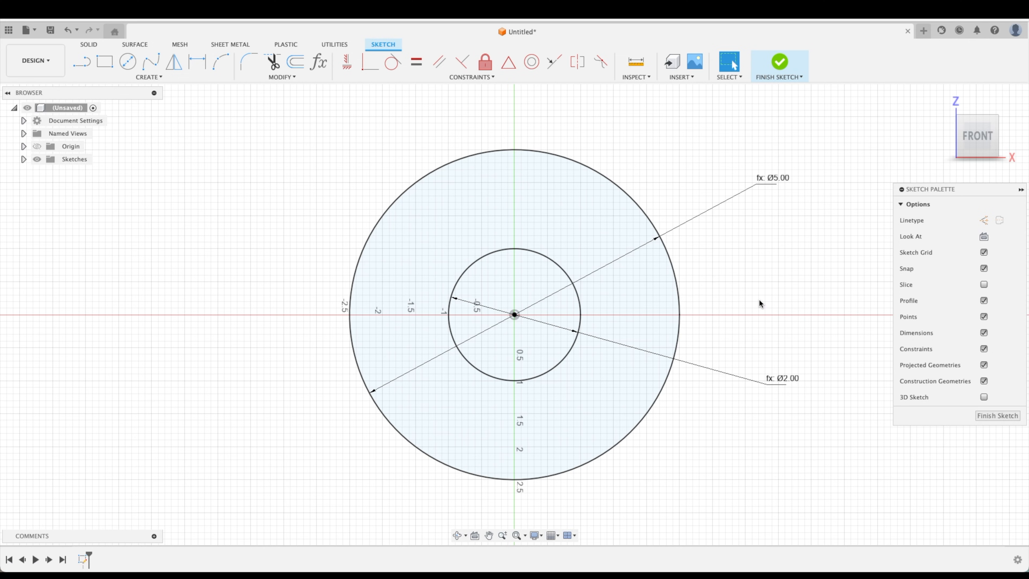
Start a new user parameter named MidDia, in inches, with the expression (OuterDia-InnerDia)/2
{"action": "left_click", "coordinate": [448, 170]}
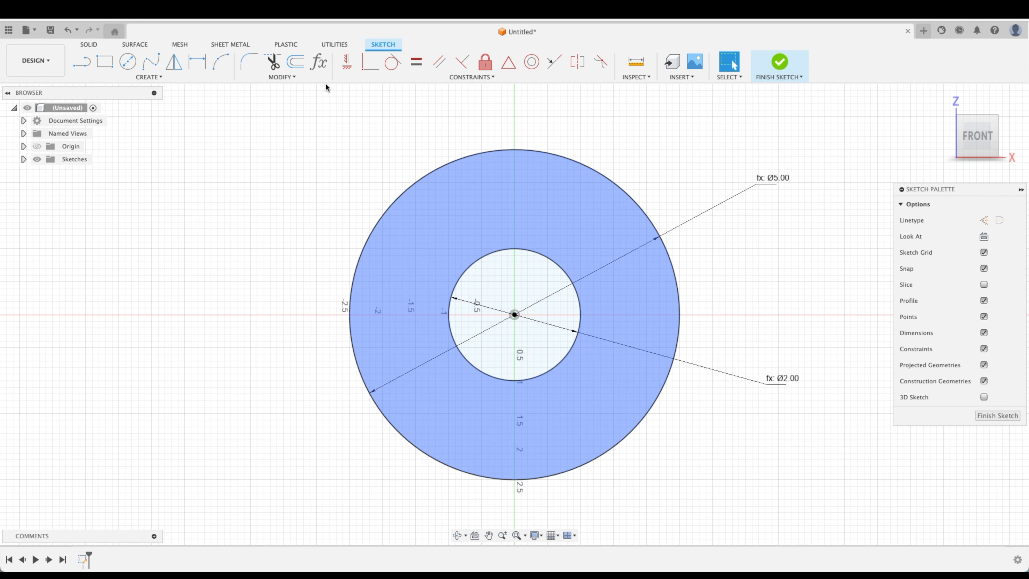
{"action": "left_click", "coordinate": [319, 62]}
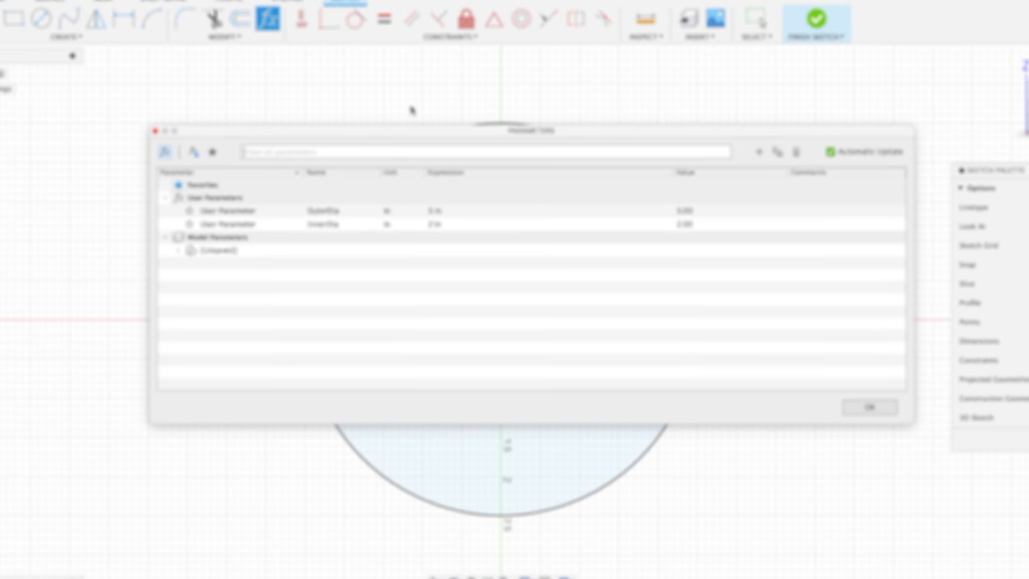
{"action": "left_click", "coordinate": [795, 176]}
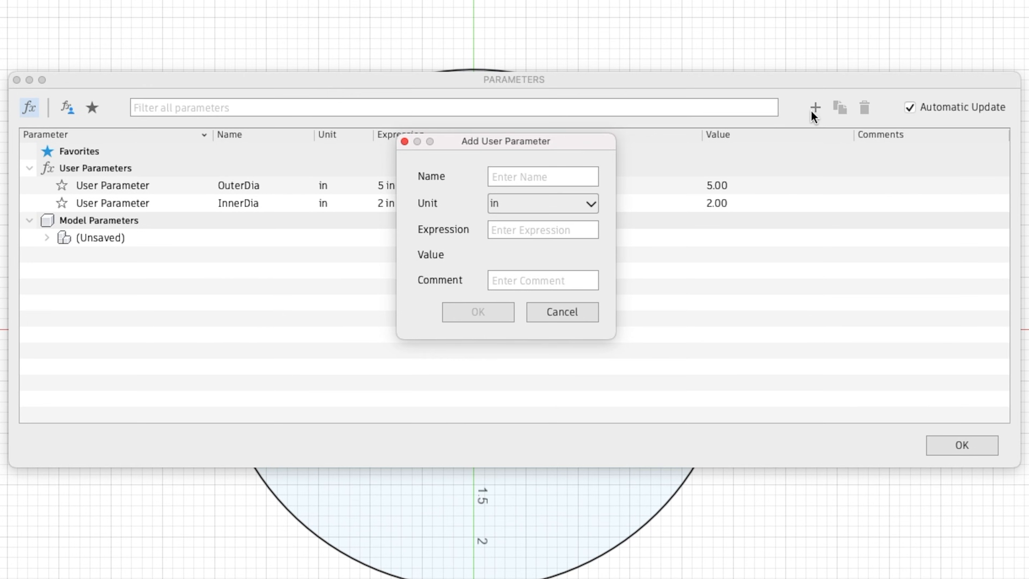
{"action": "type", "text": "MidDia"}
{"action": "type", "text": "Ou"}
{"action": "key", "text": "Return"}
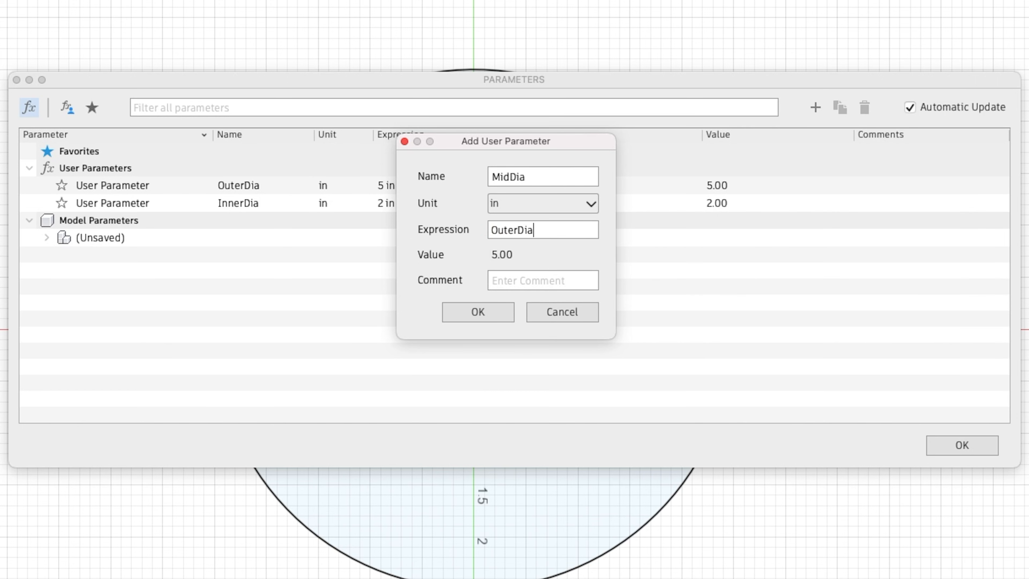
{"action": "type", "text": "-In"}
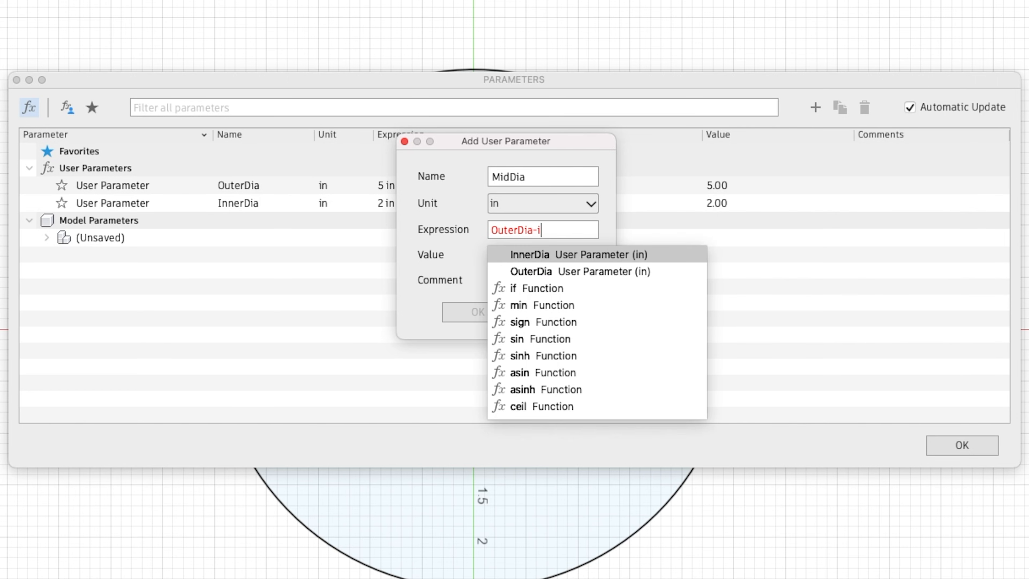
{"action": "key", "text": "Return"}
{"action": "type", "text": ")"}
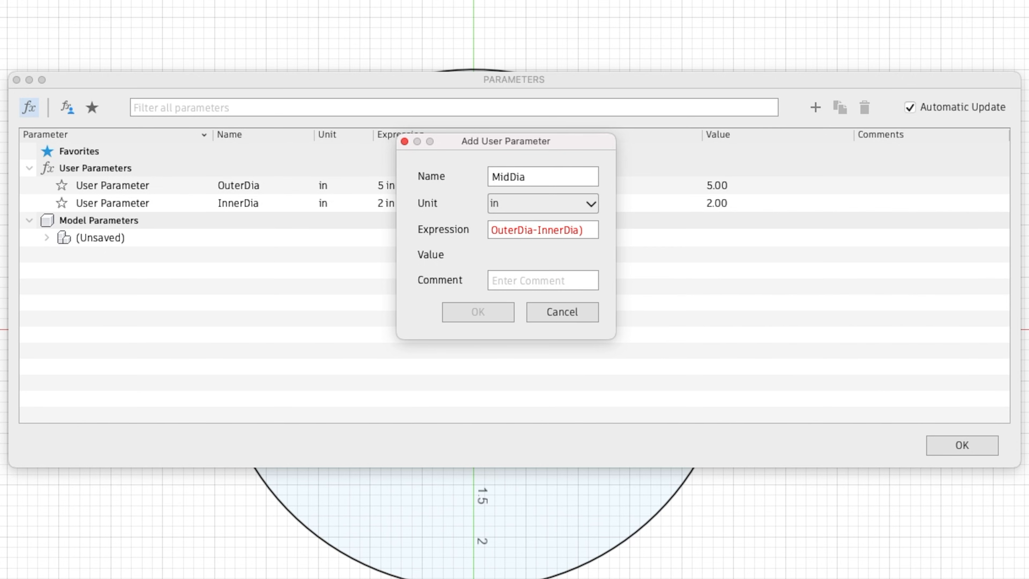
{"action": "key", "text": "super+Left"}
{"action": "type", "text": "("}
{"action": "key", "text": "super+Right"}
{"action": "type", "text": "/2"}
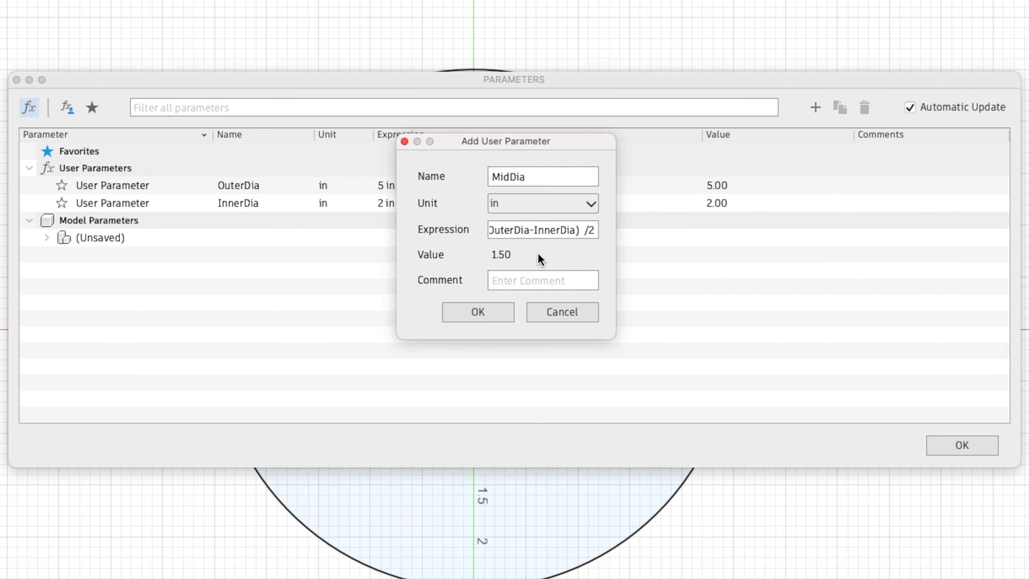
Extend the MidDia expression to ((OuterDia-InnerDia)/2)+InnerDia and add the parameter
{"action": "type", "text": ")"}
{"action": "key", "text": "super+Left"}
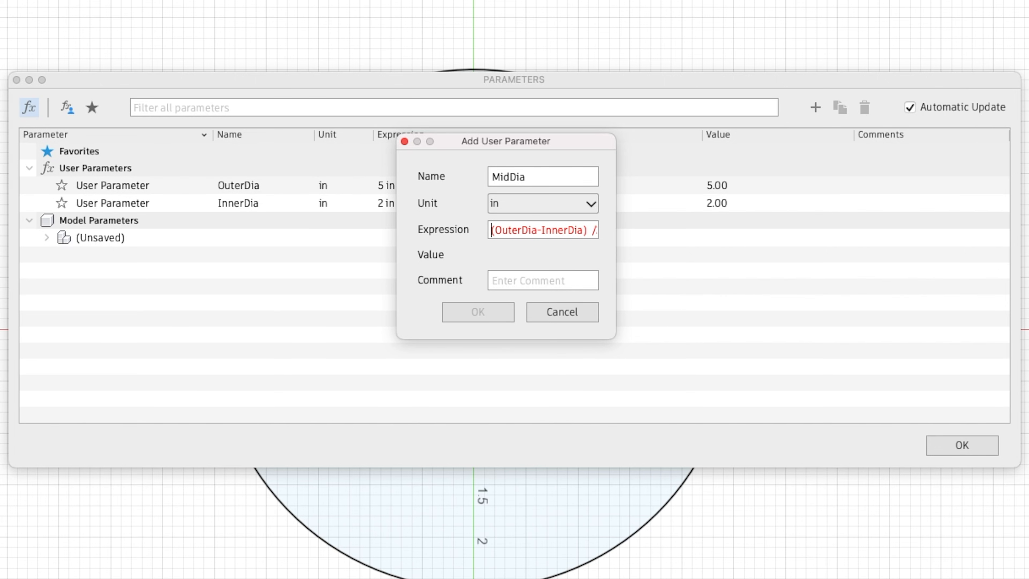
{"action": "type", "text": "("}
{"action": "key", "text": "super+Right"}
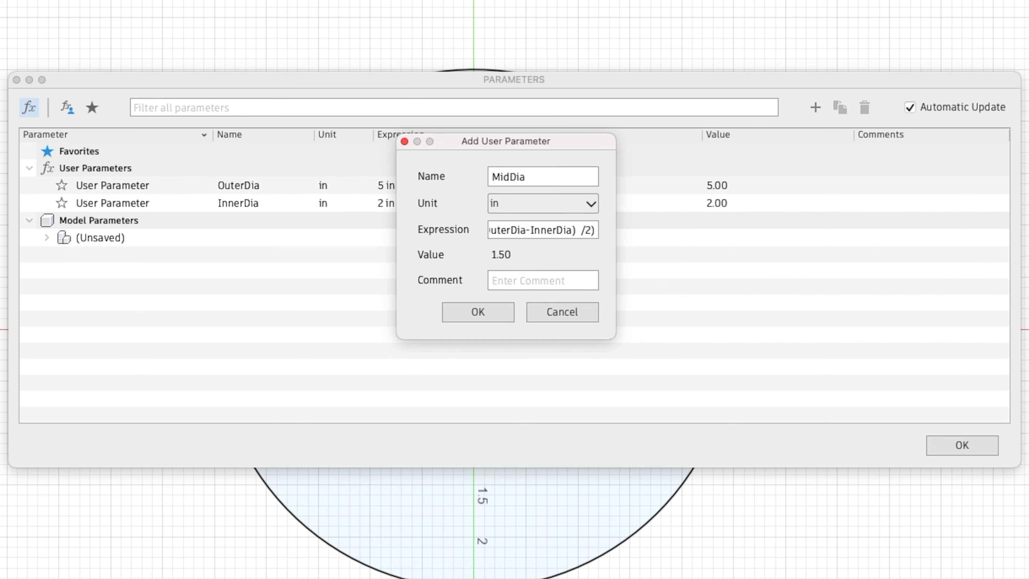
{"action": "type", "text": "+"}
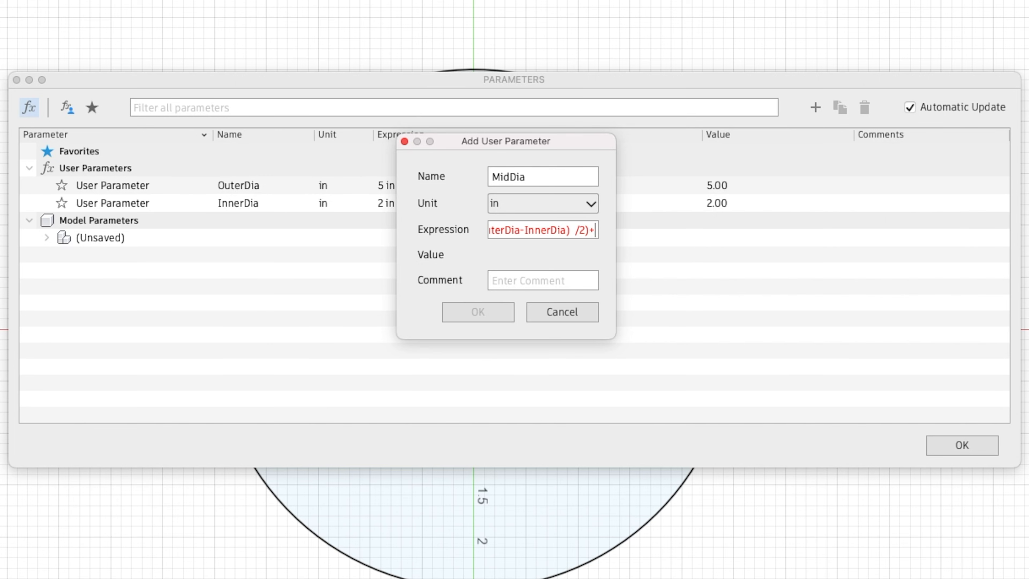
{"action": "type", "text": "InnerDia"}
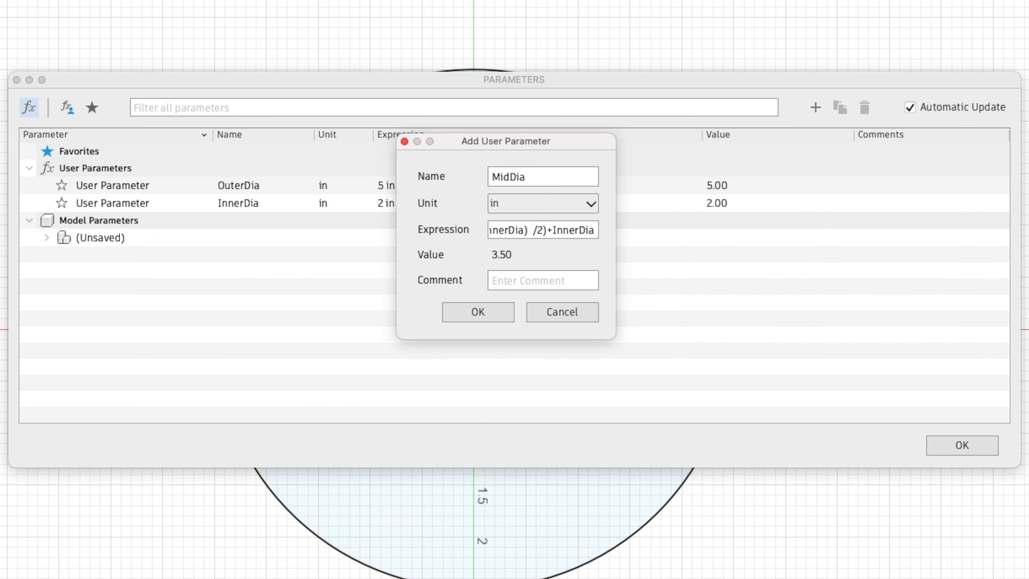
{"action": "key", "text": "Return"}
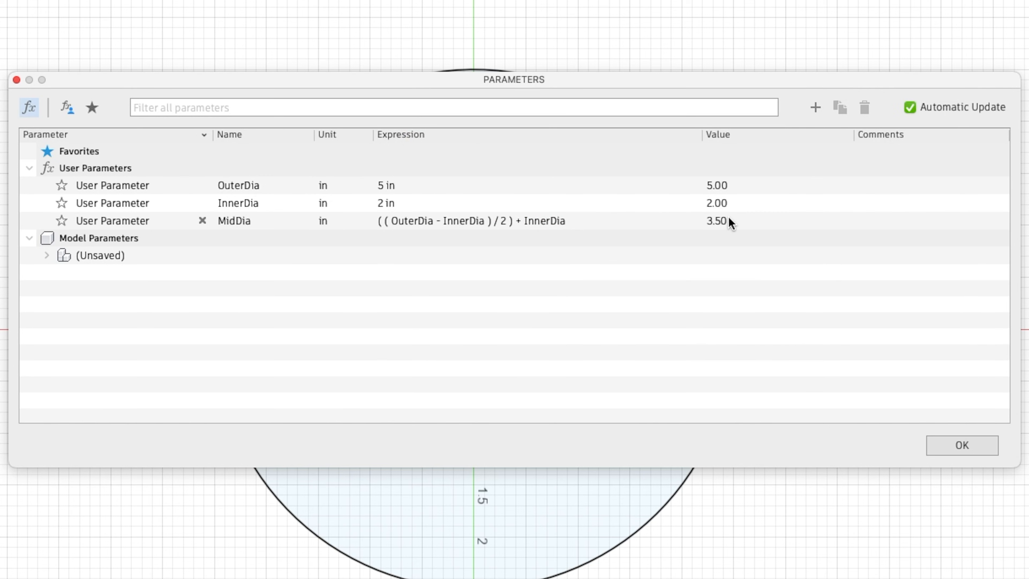
Set the OuterDia parameter to 10 in and the InnerDia parameter to 4 in, and close the parameters
{"action": "left_click", "coordinate": [737, 185]}
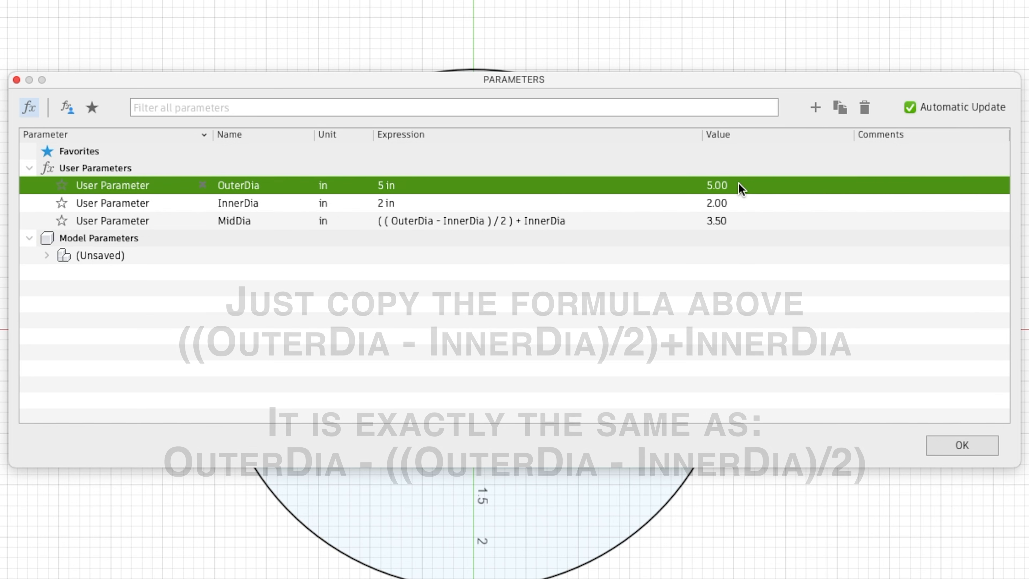
{"action": "double_click", "coordinate": [411, 186]}
{"action": "type", "text": "1"}
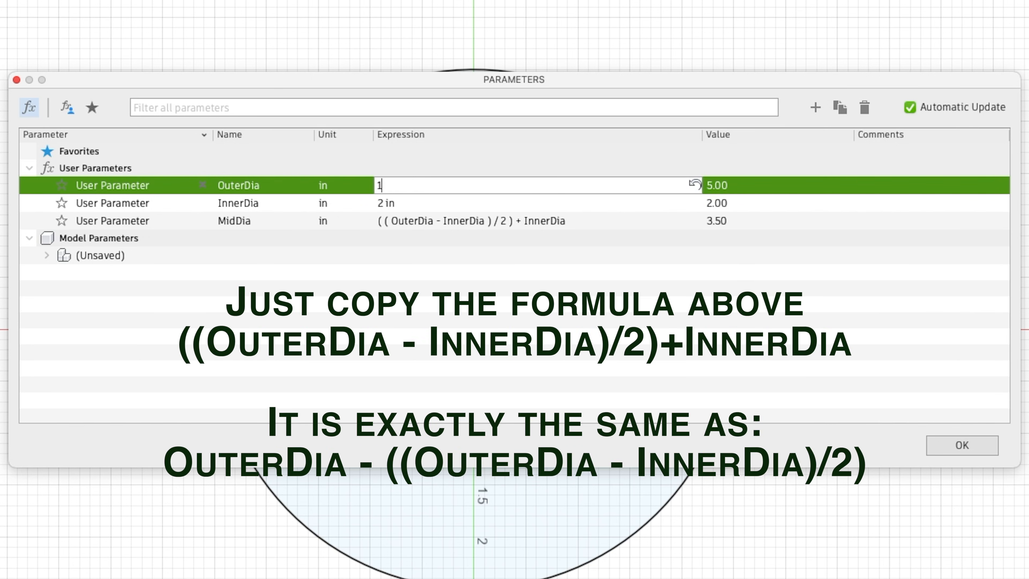
{"action": "type", "text": "0"}
{"action": "key", "text": "Return"}
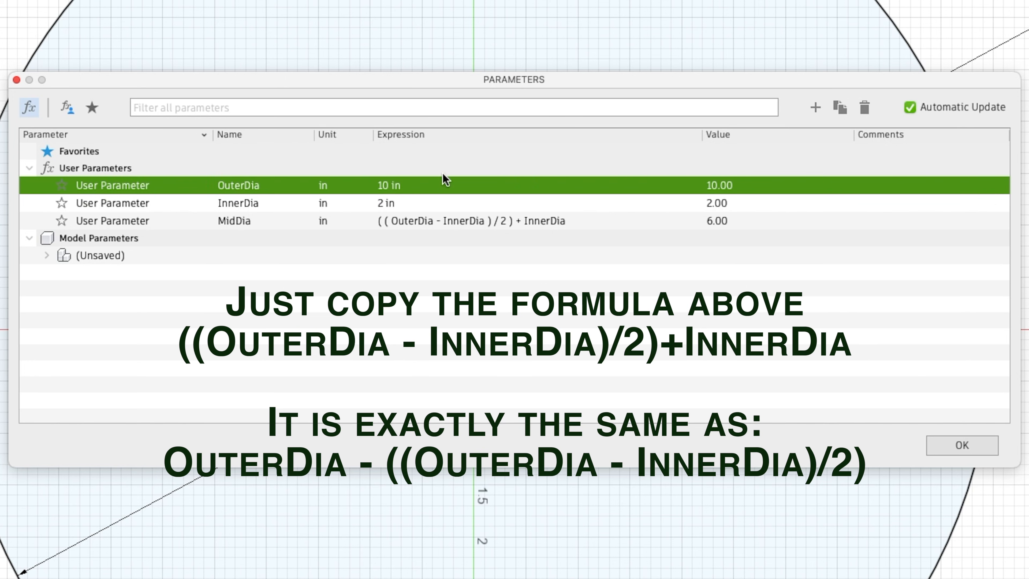
{"action": "left_click", "coordinate": [398, 204]}
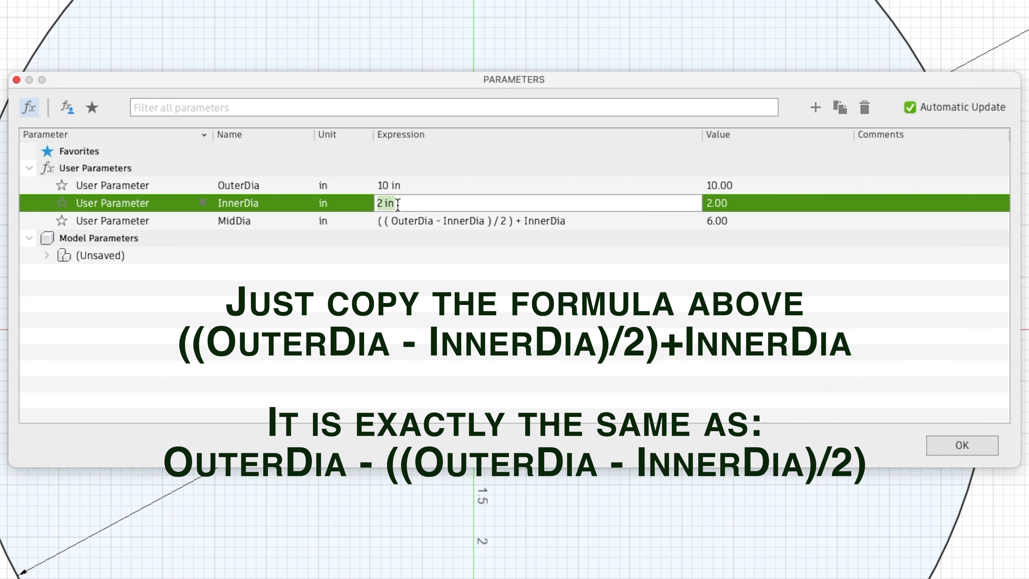
{"action": "key", "text": "Return"}
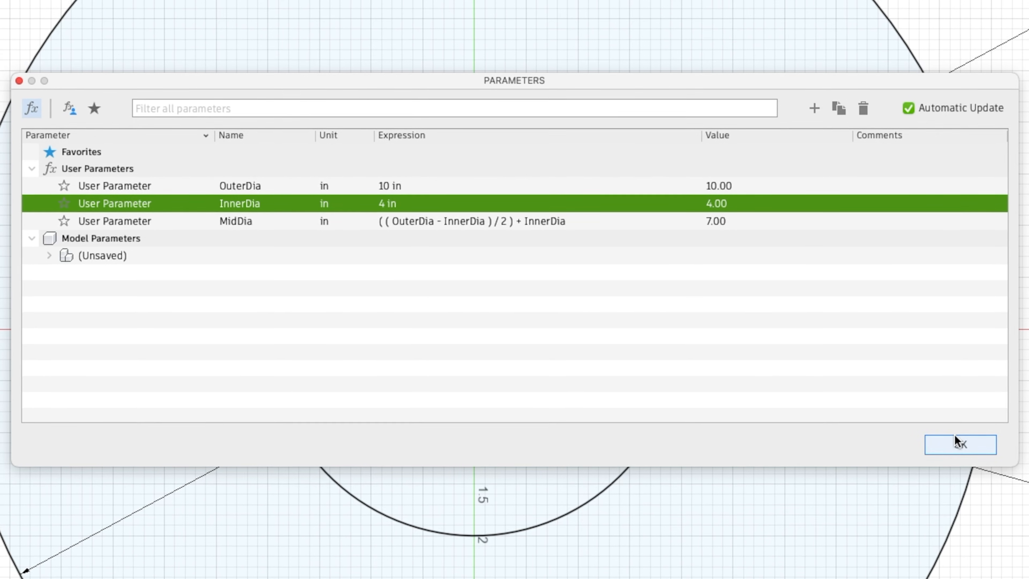
{"action": "left_click", "coordinate": [957, 443]}
Draw a third circle centred on the origin between the two existing circles and dimension its diameter as MidDia
{"action": "left_click", "coordinate": [514, 314]}
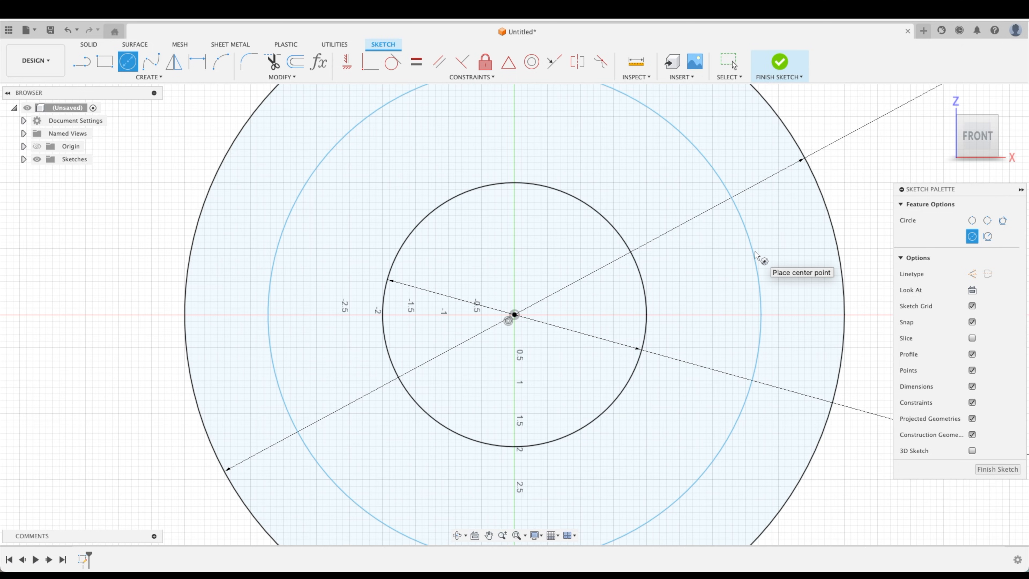
{"action": "key", "text": "d"}
{"action": "scroll", "coordinate": [814, 262], "scroll_direction": "down", "scroll_amount": 5}
{"action": "middle_click_drag", "start_coordinate": [839, 255], "coordinate": [547, 311]}
{"action": "left_click", "coordinate": [494, 323]}
{"action": "left_click", "coordinate": [585, 318]}
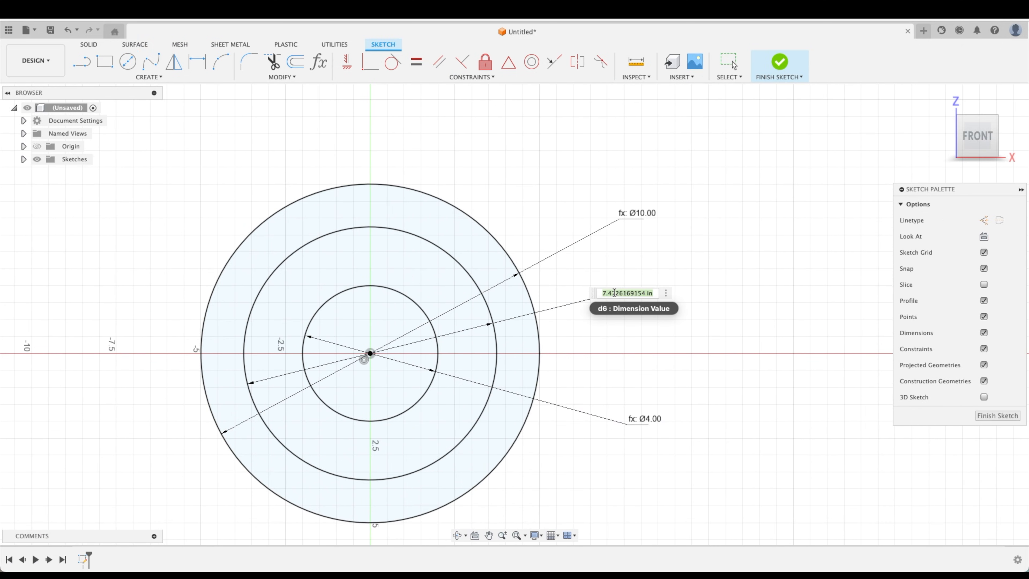
{"action": "type", "text": "M"}
{"action": "key", "text": "Return"}
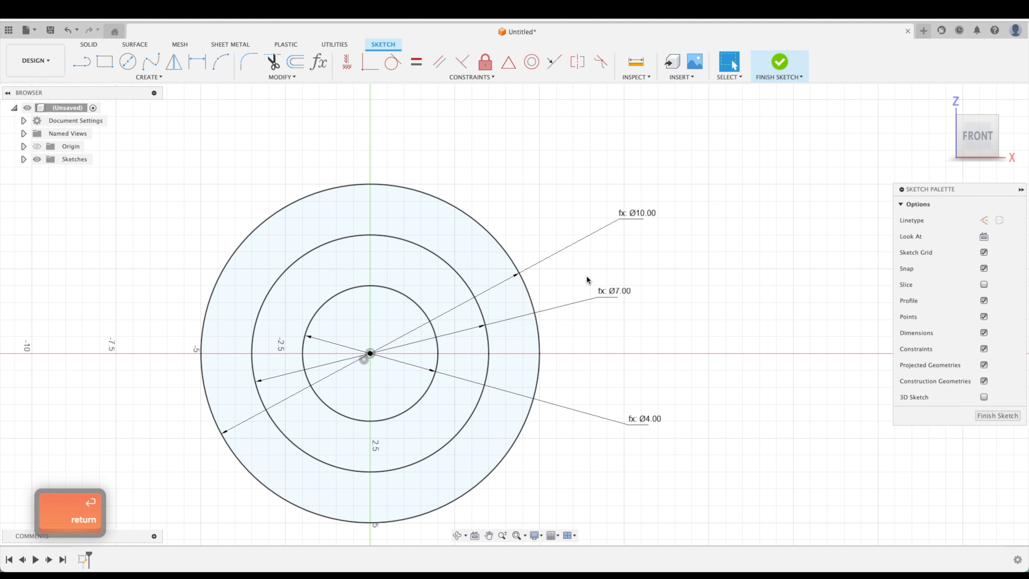
Convert the middle circle to construction geometry and reposition its diameter dimension between the other two
{"action": "key", "text": "Escape"}
{"action": "left_click", "coordinate": [489, 351]}
{"action": "key", "text": "x"}
{"action": "left_click", "coordinate": [628, 347]}
{"action": "left_click_drag", "start_coordinate": [613, 295], "coordinate": [631, 316]}
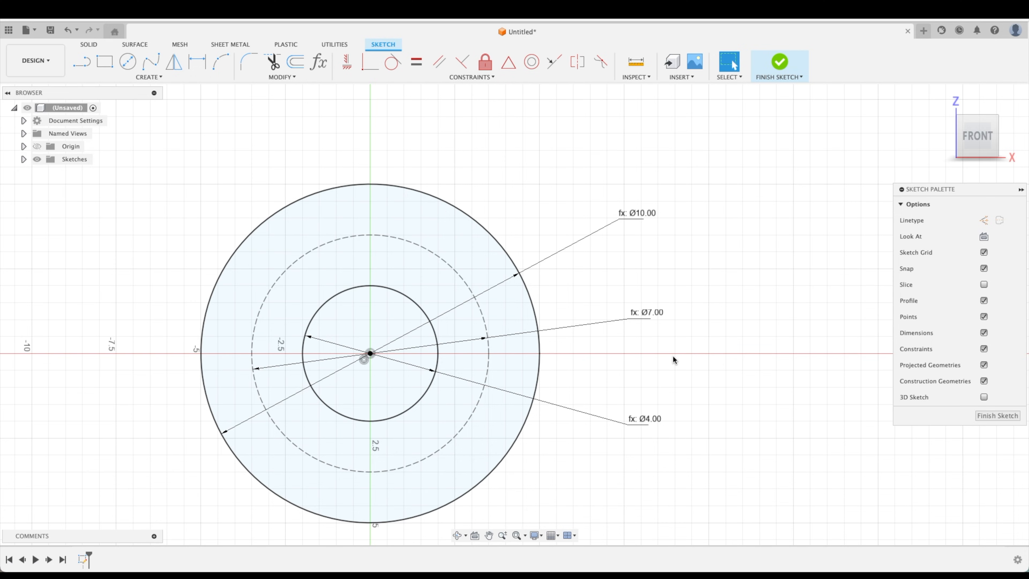
Delete the middle construction circle and its diameter dimension
{"action": "left_click", "coordinate": [649, 317]}
{"action": "key", "text": "Delete"}
{"action": "left_click", "coordinate": [485, 325]}
{"action": "key", "text": "Delete"}
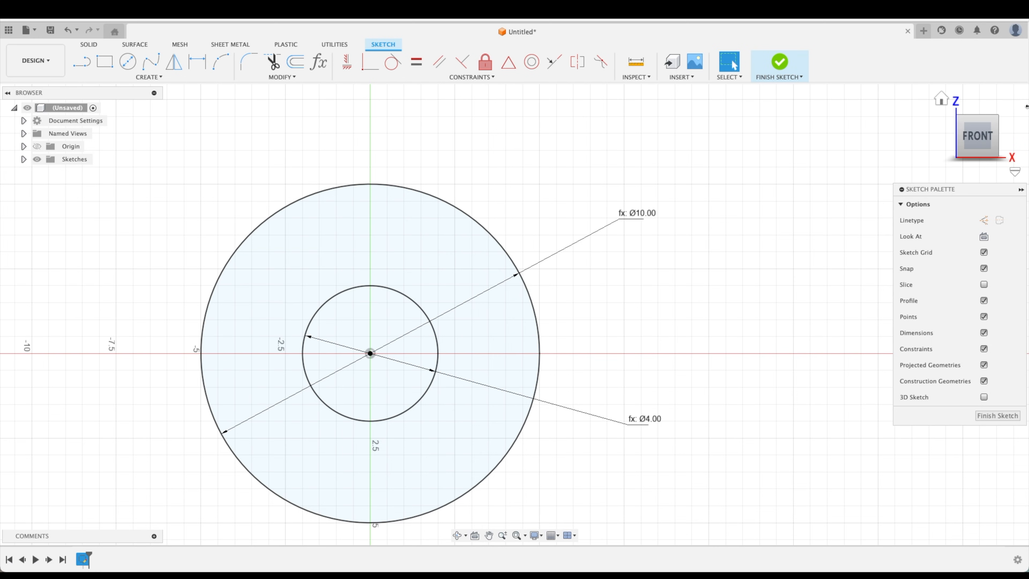
{"action": "middle_click", "coordinate": [672, 284]}
{"action": "middle_click", "coordinate": [671, 284]}
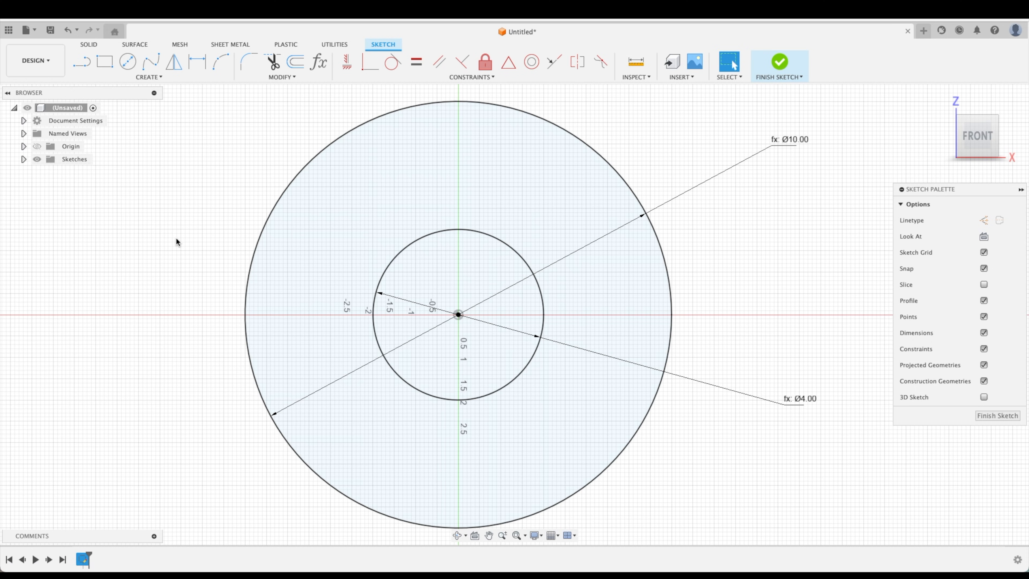
Try a line along the vertical axis between the outer and inner circles, shift its lower end, and delete it
{"action": "left_click", "coordinate": [83, 63]}
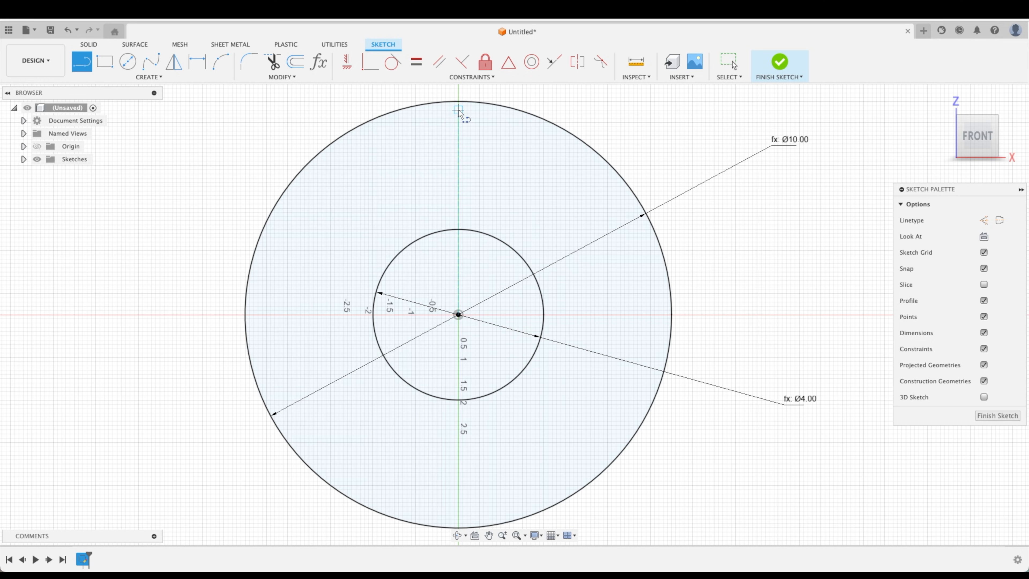
{"action": "left_click", "coordinate": [458, 101]}
{"action": "left_click", "coordinate": [459, 230]}
{"action": "key", "text": "Escape"}
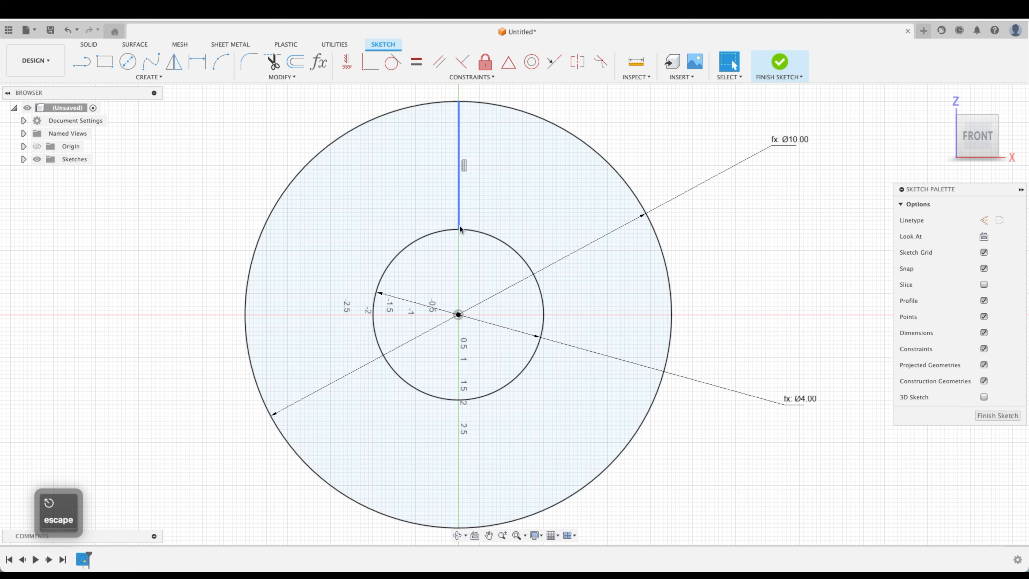
{"action": "left_click_drag", "start_coordinate": [460, 230], "coordinate": [432, 229]}
{"action": "left_click", "coordinate": [438, 193]}
{"action": "key", "text": "BackSpace"}
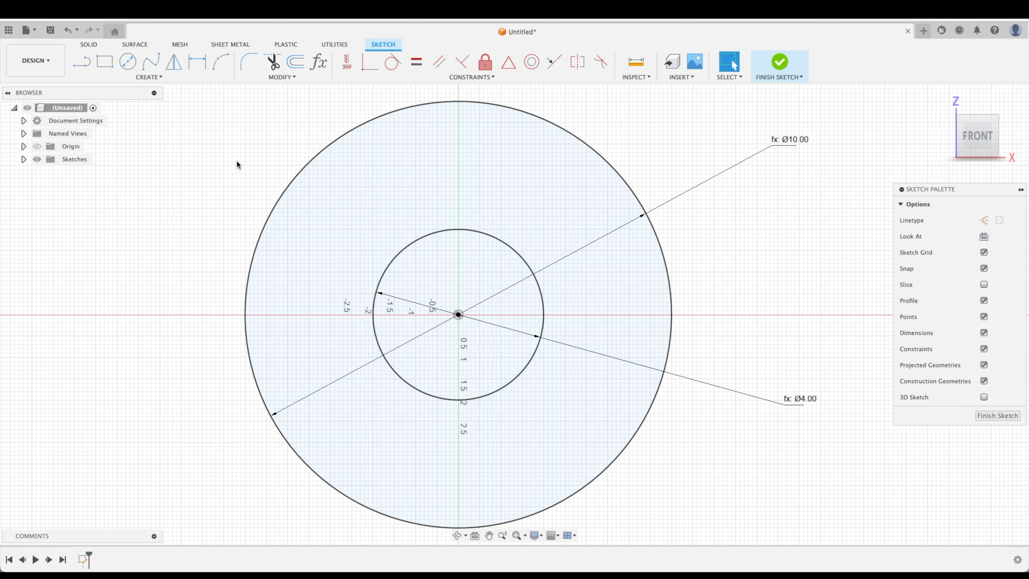
Draw a slanted line about 3.8 in long from the outer circle to the inner circle, just off the vertical axis
{"action": "left_click", "coordinate": [83, 62]}
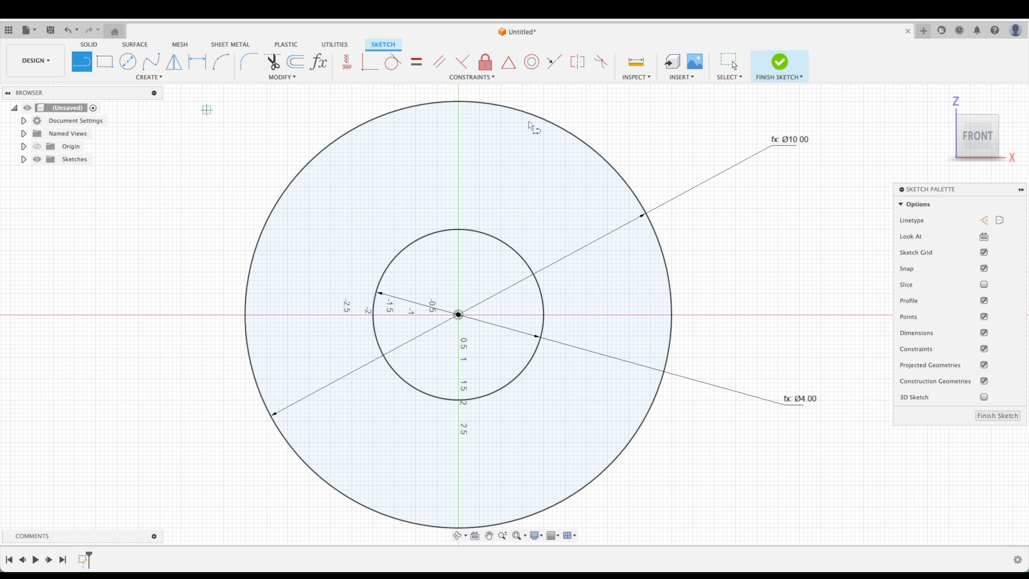
{"action": "left_click", "coordinate": [486, 105]}
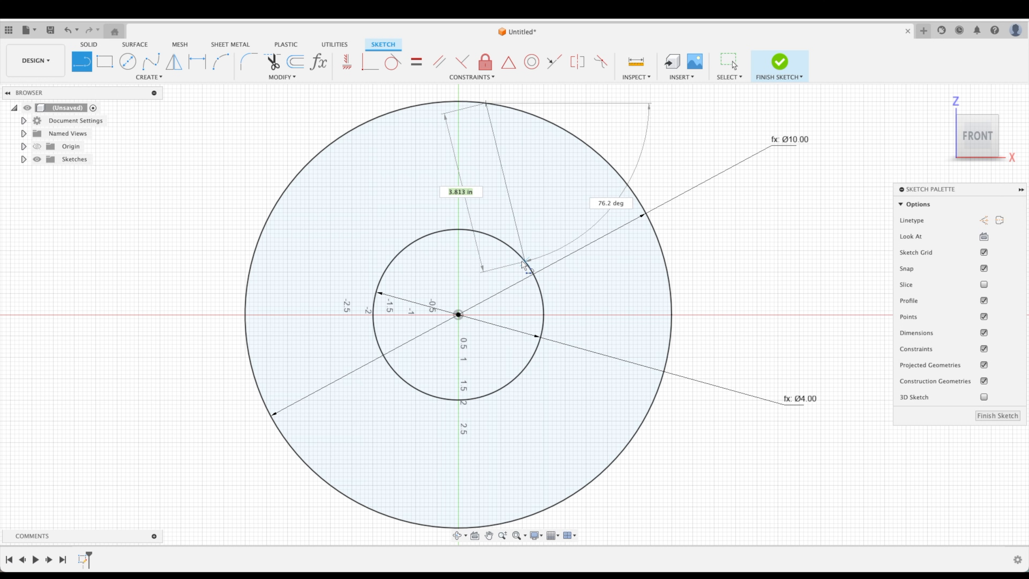
{"action": "left_click", "coordinate": [522, 258]}
{"action": "key", "text": "Escape"}
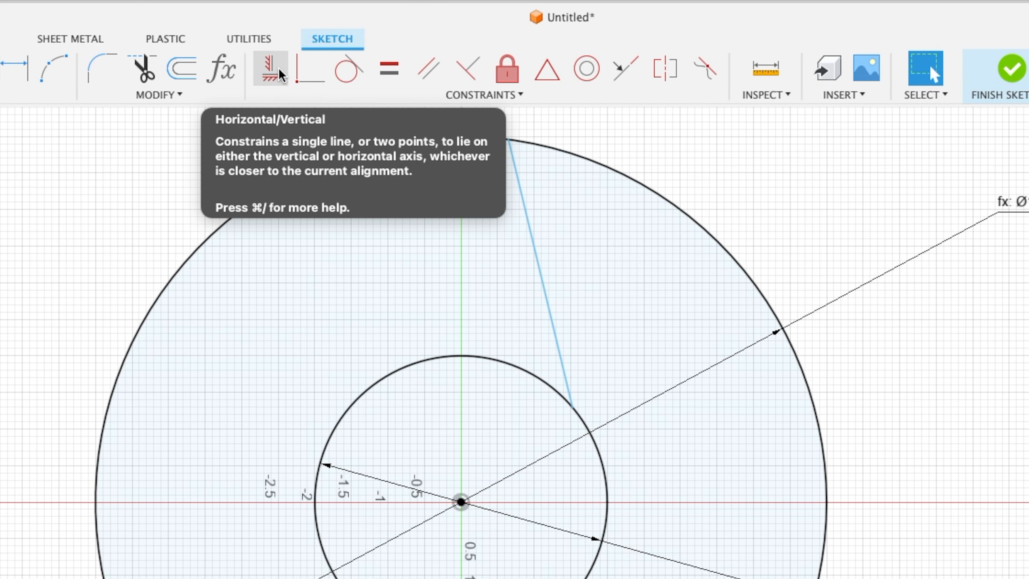
Constrain the slanted line to vertical and move its lower end along the inner circle closer to the vertical axis
{"action": "left_click", "coordinate": [280, 75]}
{"action": "left_click", "coordinate": [537, 265]}
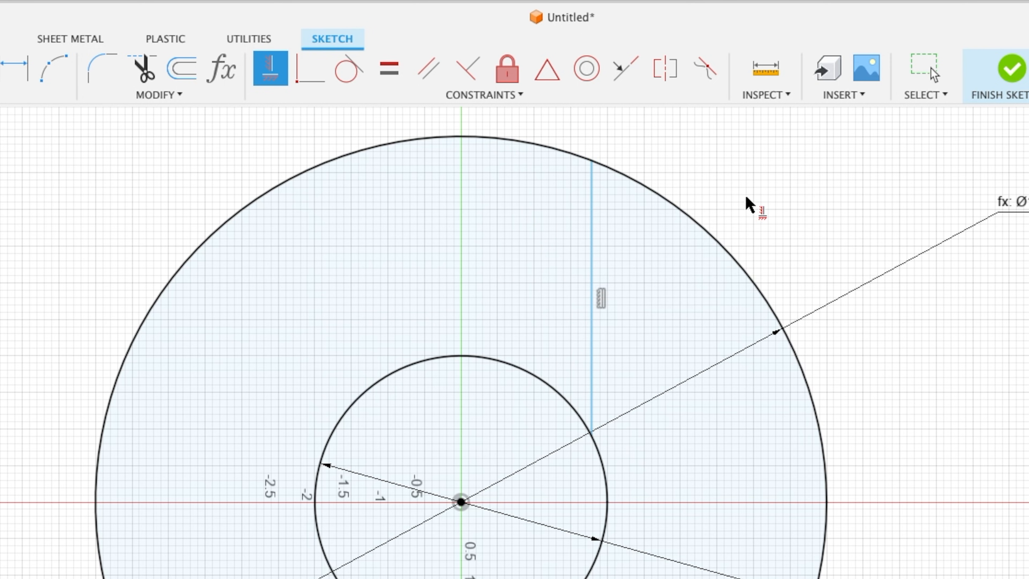
{"action": "key", "text": "Escape"}
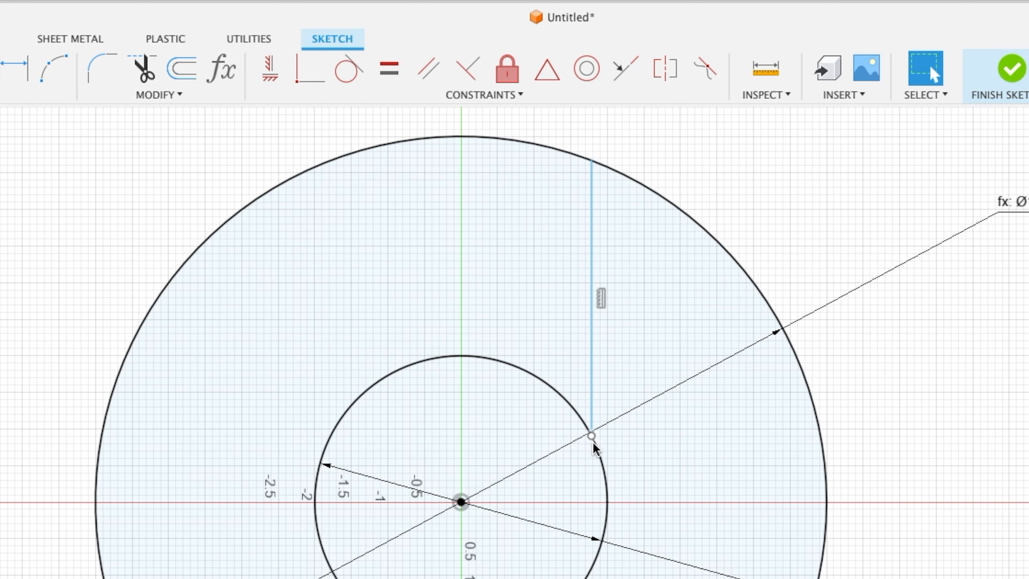
{"action": "left_click", "coordinate": [580, 422]}
{"action": "left_click_drag", "start_coordinate": [580, 422], "coordinate": [508, 365]}
{"action": "left_click", "coordinate": [760, 162]}
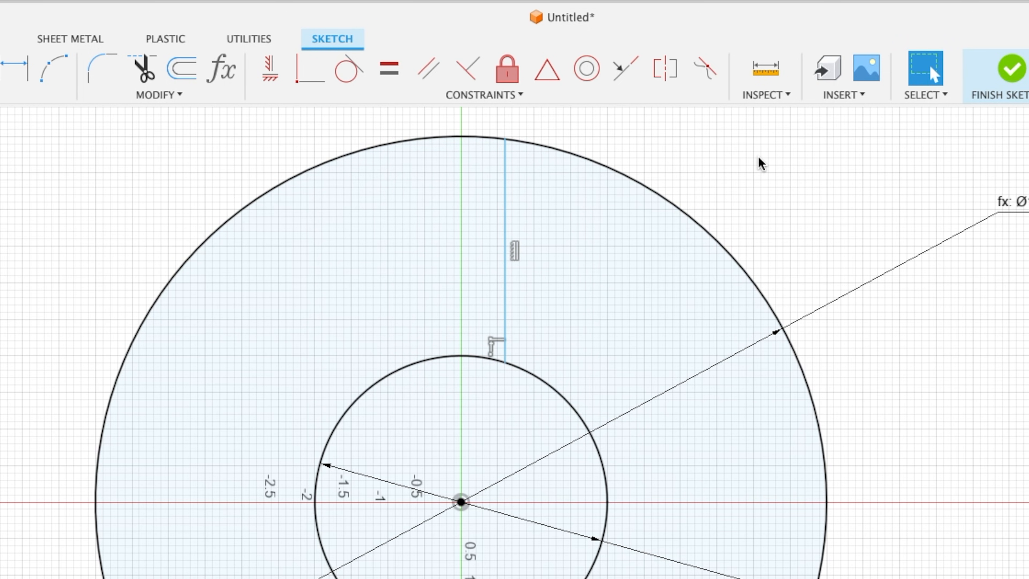
Align the line's lower endpoint vertically with the origin and convert the line to construction geometry
{"action": "left_click", "coordinate": [277, 77]}
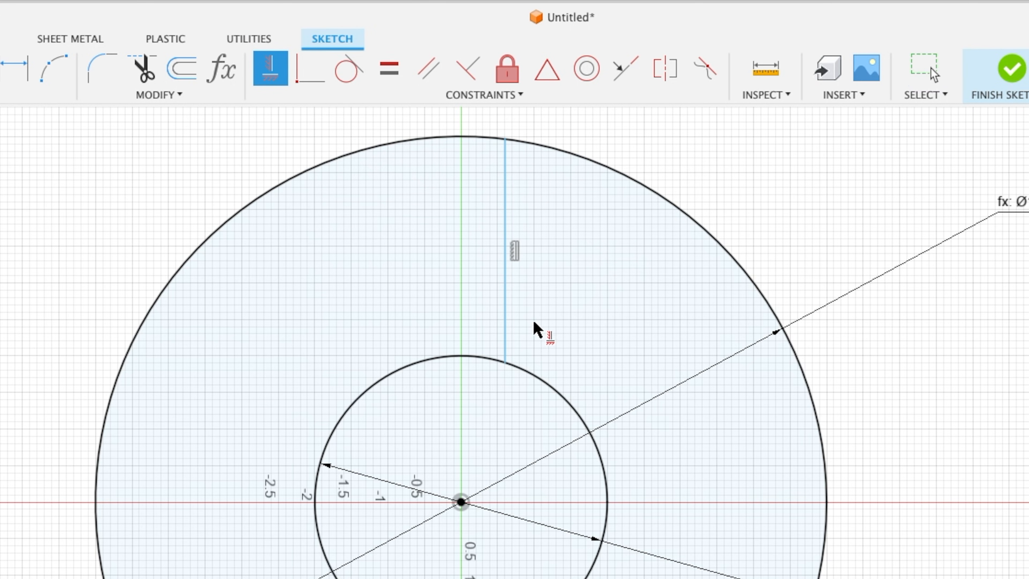
{"action": "left_click", "coordinate": [506, 363]}
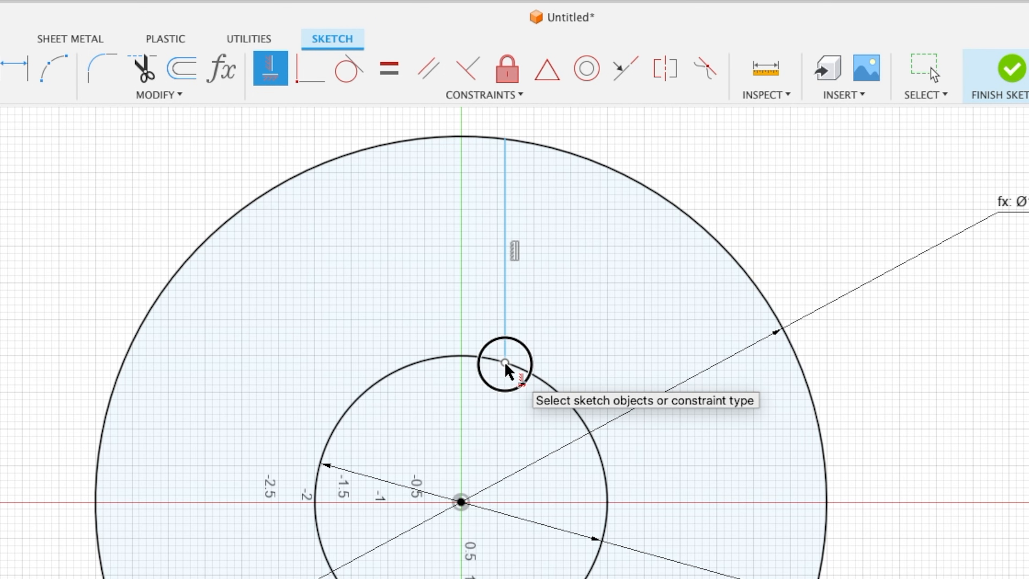
{"action": "left_click", "coordinate": [461, 503]}
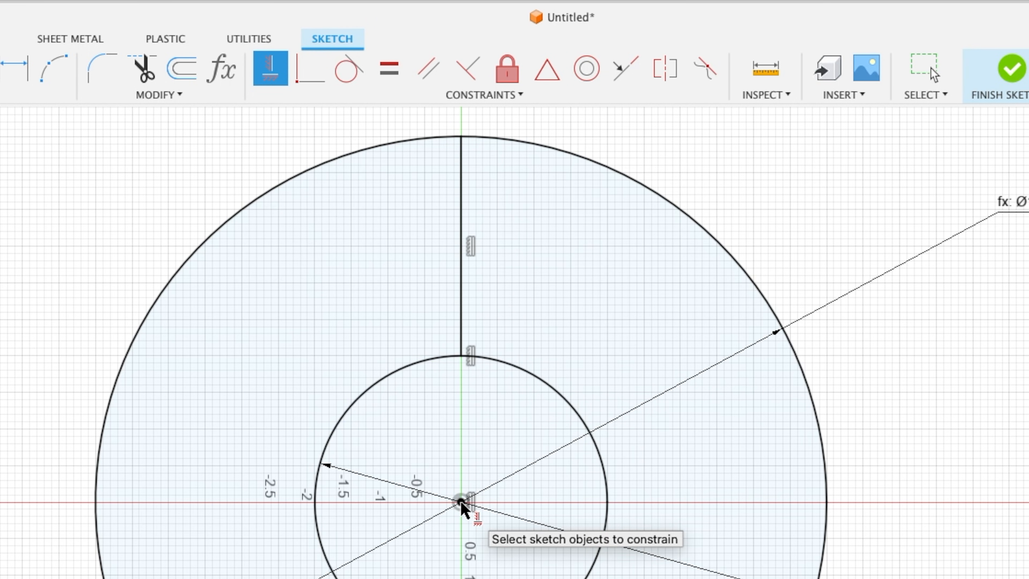
{"action": "key", "text": "Escape"}
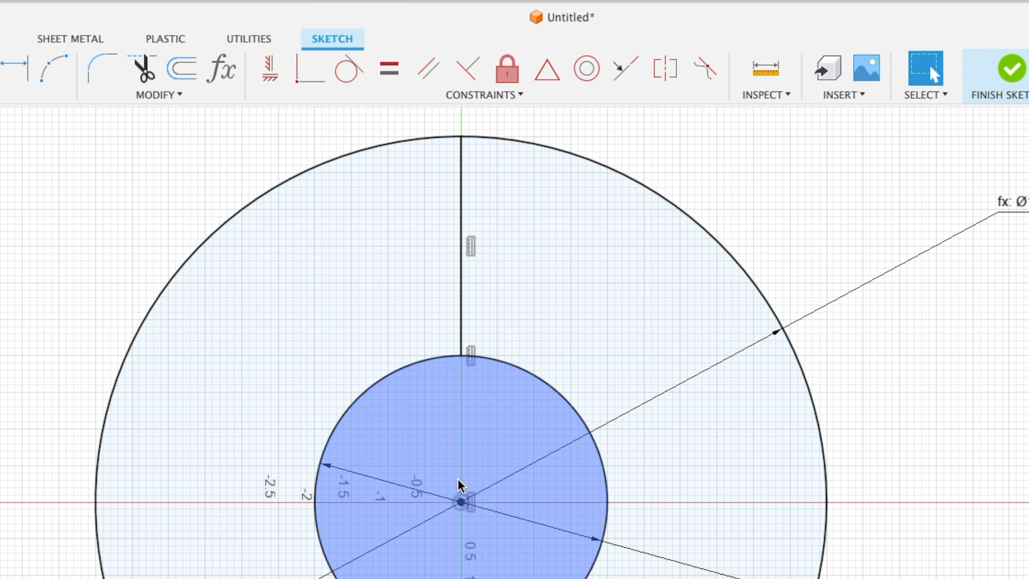
{"action": "left_click", "coordinate": [461, 256]}
{"action": "key", "text": "x"}
{"action": "left_click", "coordinate": [742, 150]}
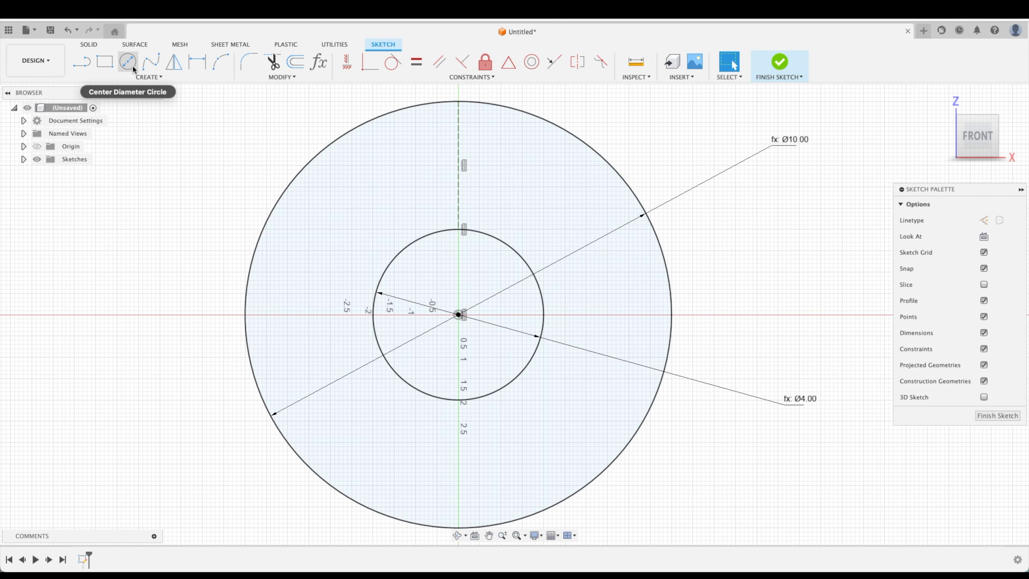
Draw a circle about 7 in in diameter, centred on the origin and passing through the middle of the construction line
{"action": "left_click", "coordinate": [129, 64]}
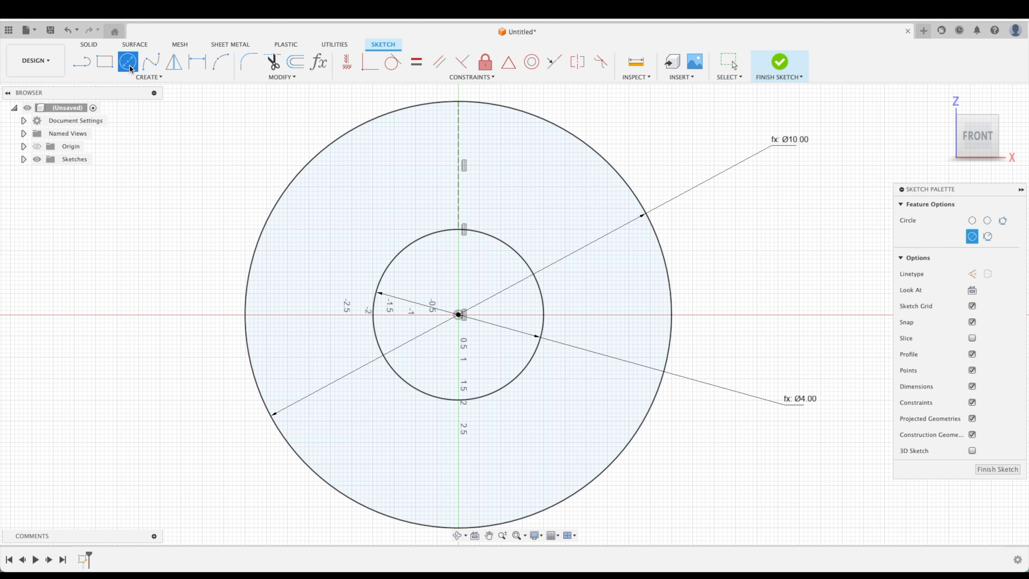
{"action": "left_click", "coordinate": [458, 314]}
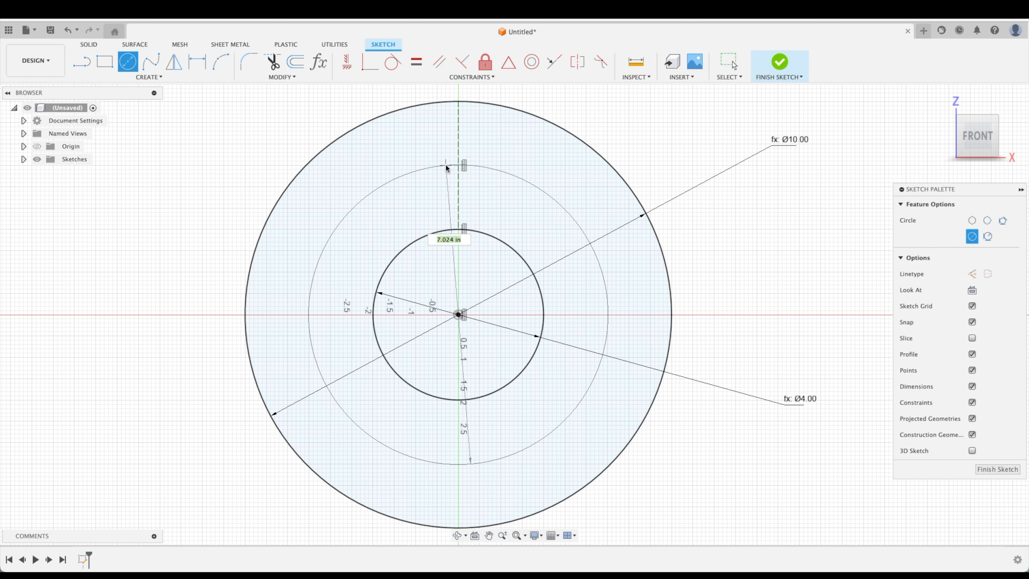
{"action": "scroll", "coordinate": [452, 167], "scroll_direction": "up", "scroll_amount": 5}
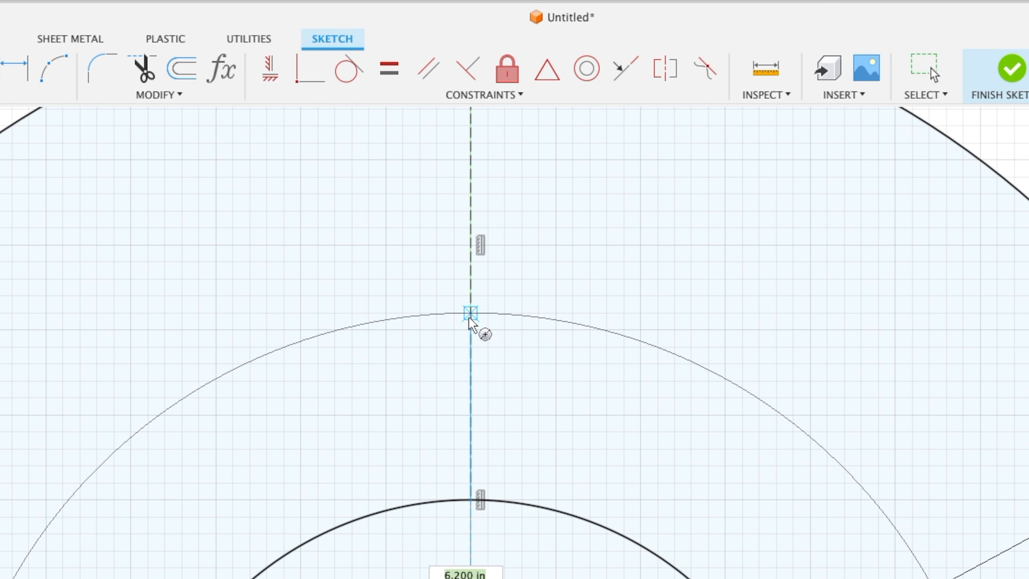
{"action": "left_click", "coordinate": [474, 252]}
{"action": "scroll", "coordinate": [480, 267], "scroll_direction": "down", "scroll_amount": 5}
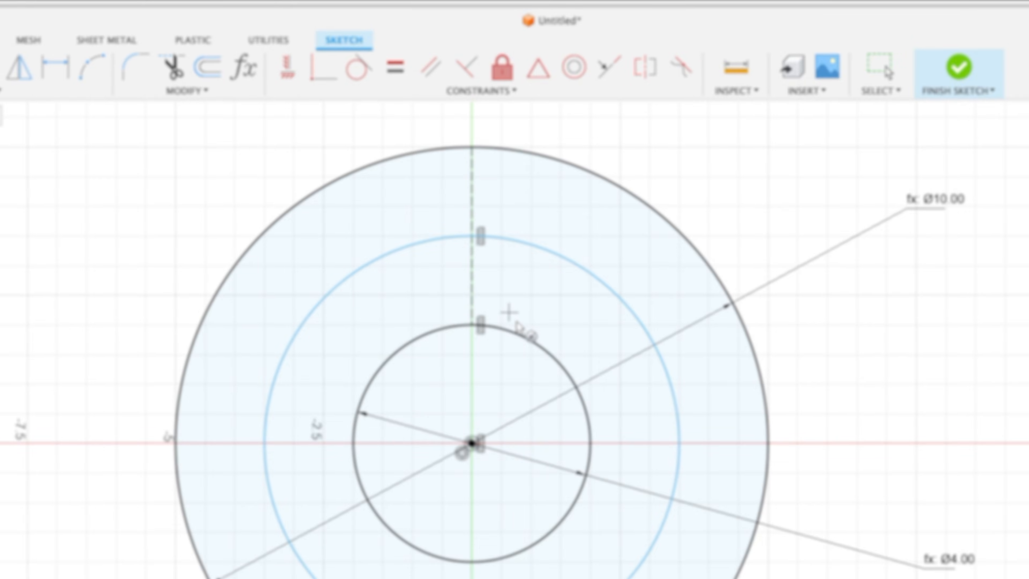
{"action": "key", "text": "Escape"}
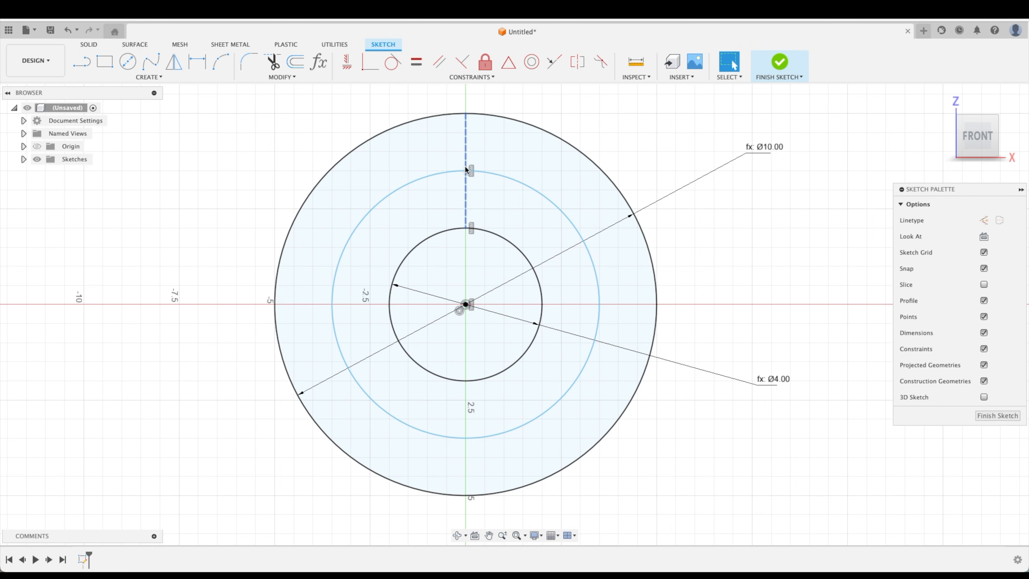
{"action": "left_click", "coordinate": [547, 198]}
Delete the MidDia user parameter
{"action": "middle_click_drag", "start_coordinate": [743, 230], "coordinate": [567, 254]}
{"action": "scroll", "coordinate": [588, 253], "scroll_direction": "down", "scroll_amount": 5}
{"action": "mouse_move", "coordinate": [647, 262]}
{"action": "middle_mouse_down"}
{"action": "mouse_move", "coordinate": [669, 259]}
{"action": "mouse_move", "coordinate": [434, 336]}
{"action": "middle_mouse_up"}
{"action": "scroll", "coordinate": [433, 336], "scroll_direction": "up", "scroll_amount": 1}
{"action": "left_click", "coordinate": [319, 62]}
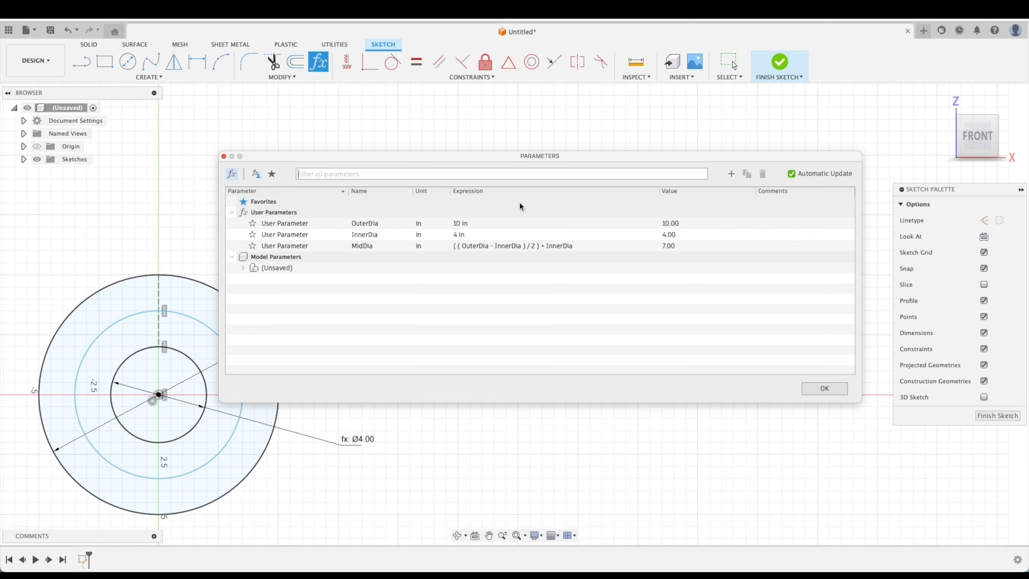
{"action": "left_click", "coordinate": [688, 224]}
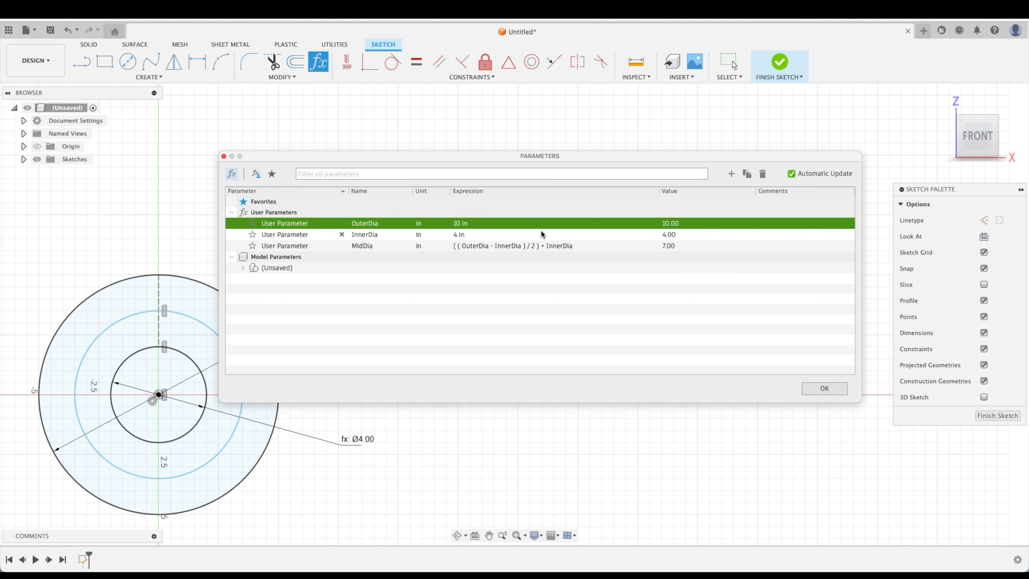
{"action": "left_click", "coordinate": [477, 223]}
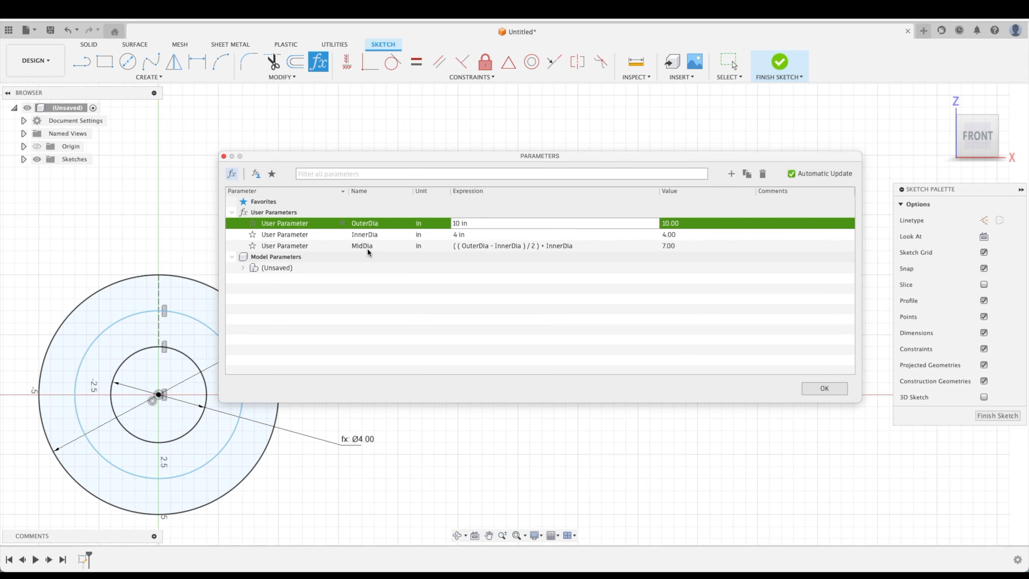
{"action": "key", "text": "Return"}
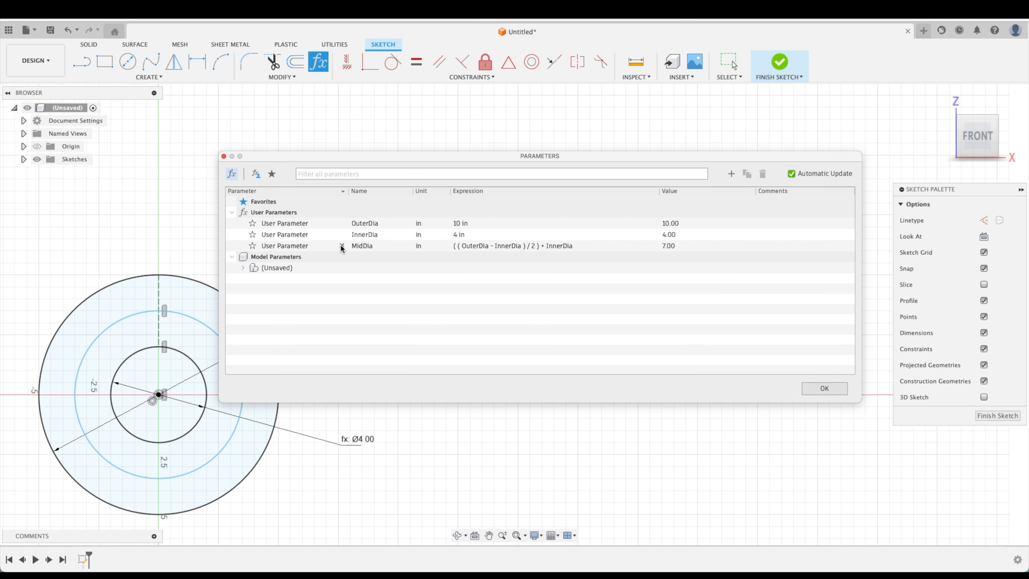
{"action": "left_click", "coordinate": [341, 246]}
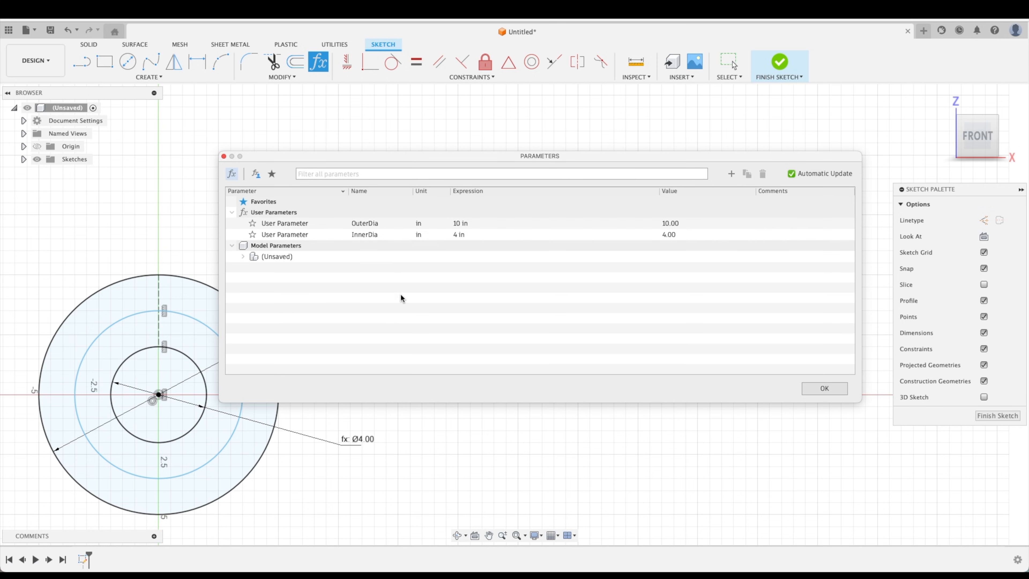
Set the OuterDia parameter to 8 in and close the parameters
{"action": "left_click", "coordinate": [471, 223]}
{"action": "type", "text": "8"}
{"action": "key", "text": "Return"}
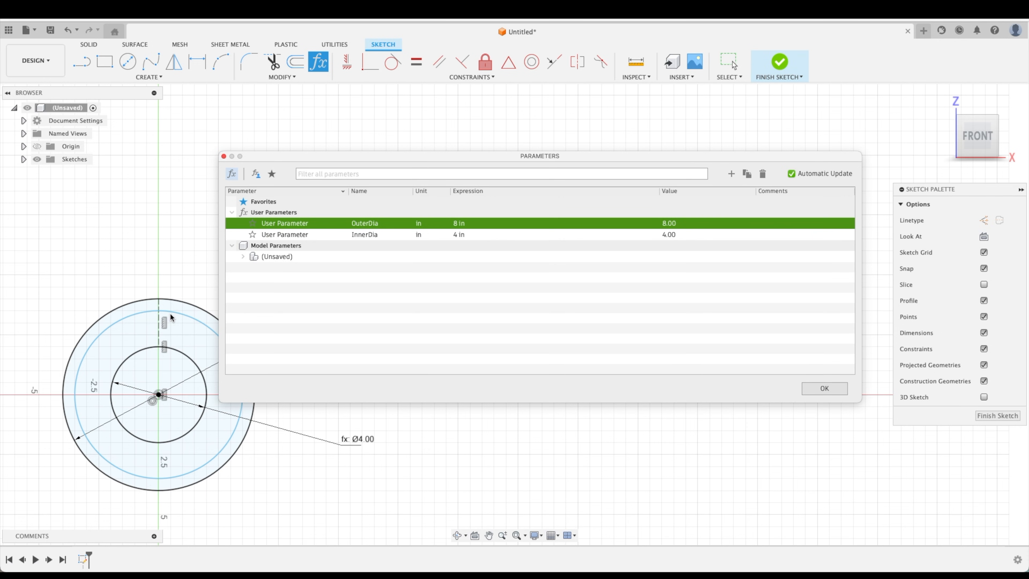
{"action": "left_click", "coordinate": [824, 388]}
{"action": "scroll", "coordinate": [663, 264], "scroll_direction": "down", "scroll_amount": 2}
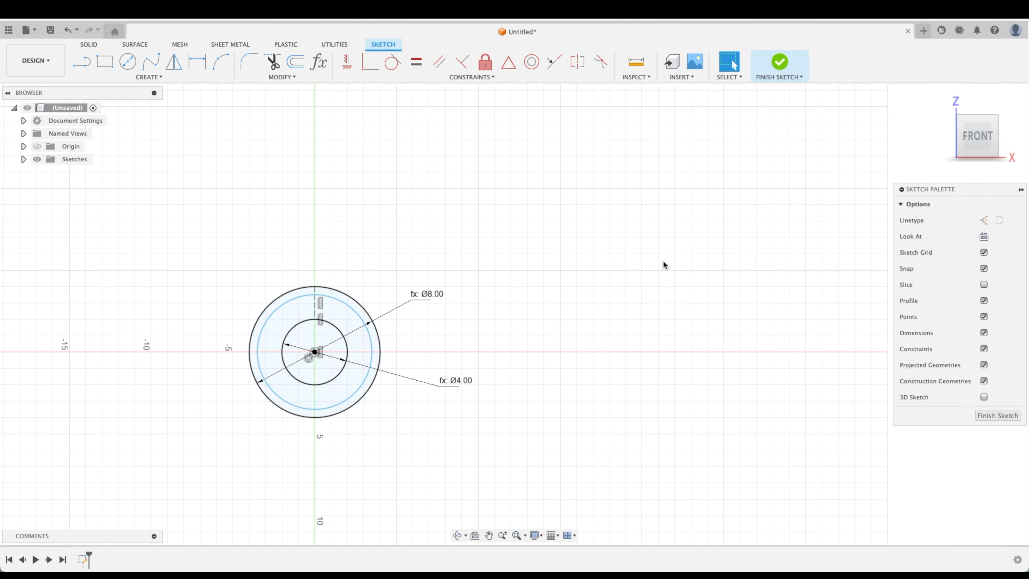
Try placing a sketch point at the middle of the vertical construction line
{"action": "scroll", "coordinate": [301, 361], "scroll_direction": "up", "scroll_amount": 5}
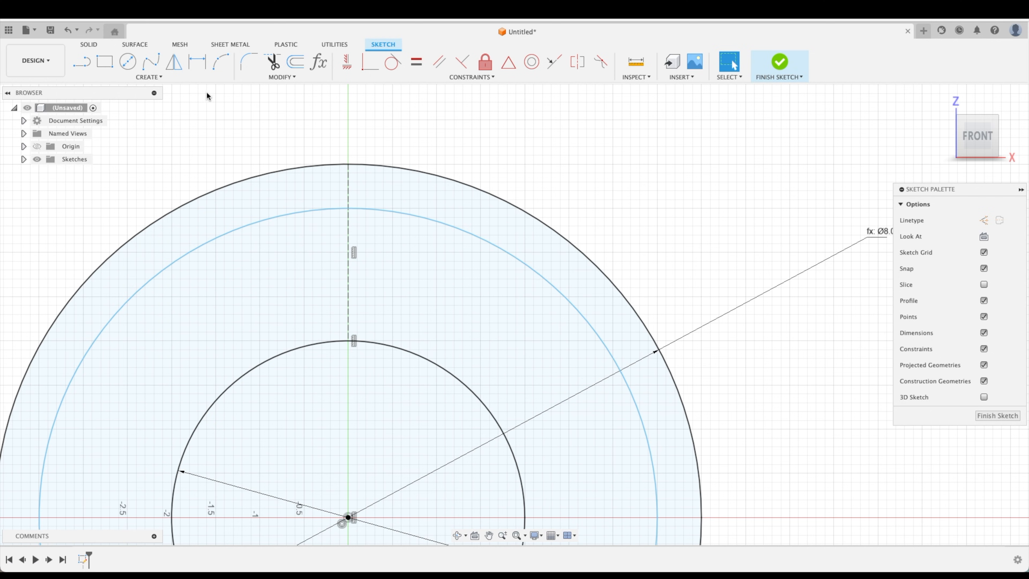
{"action": "left_click", "coordinate": [158, 77]}
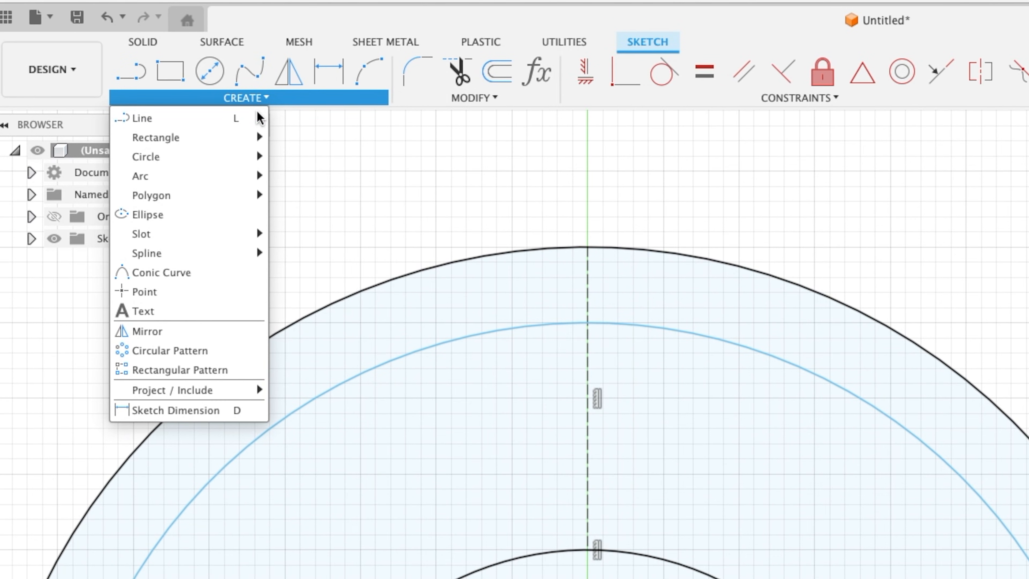
{"action": "left_click", "coordinate": [185, 292]}
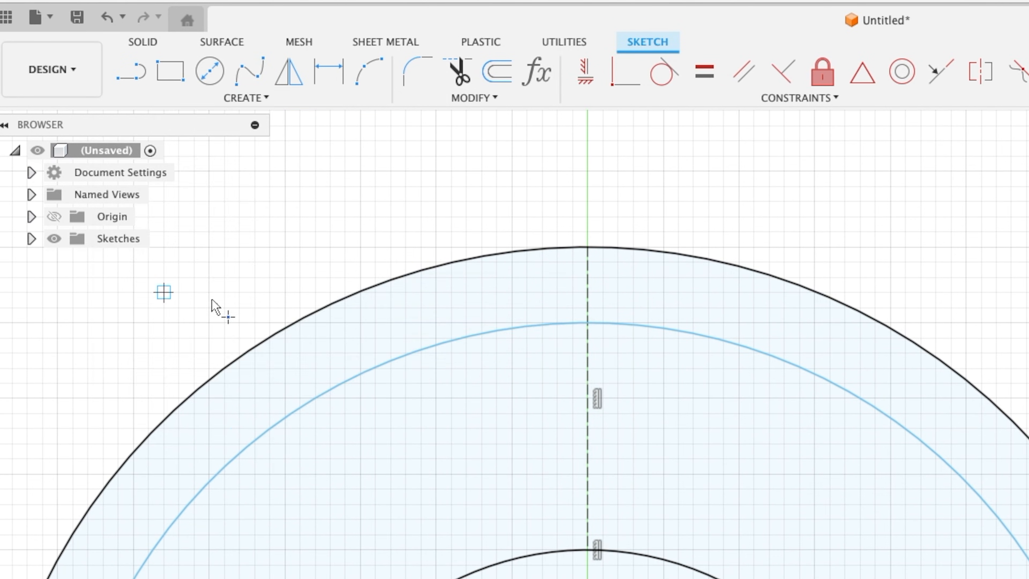
{"action": "left_click", "coordinate": [588, 406]}
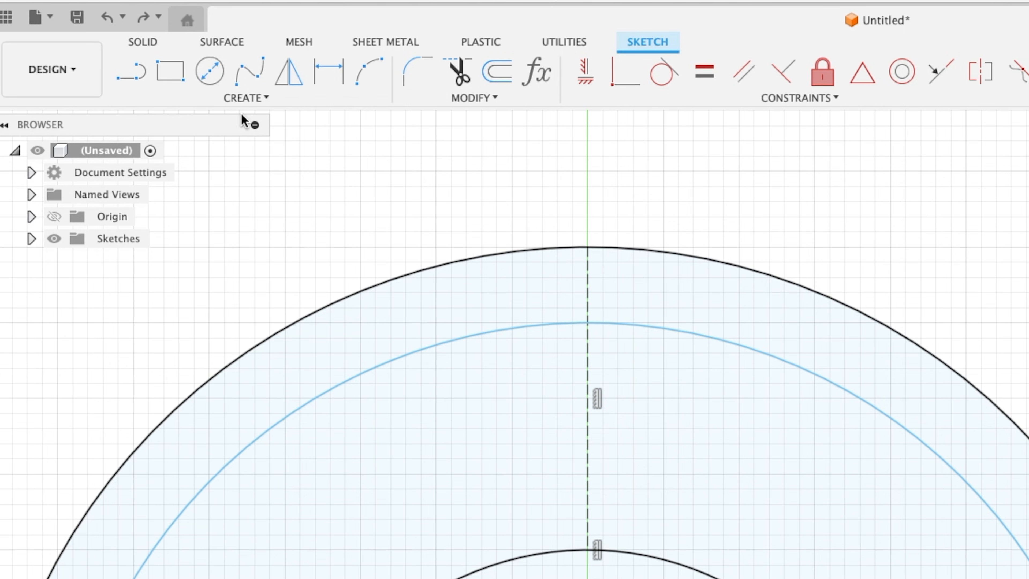
Place a sketch point in the empty area outside the outer circle, on its upper right side
{"action": "left_click", "coordinate": [246, 98]}
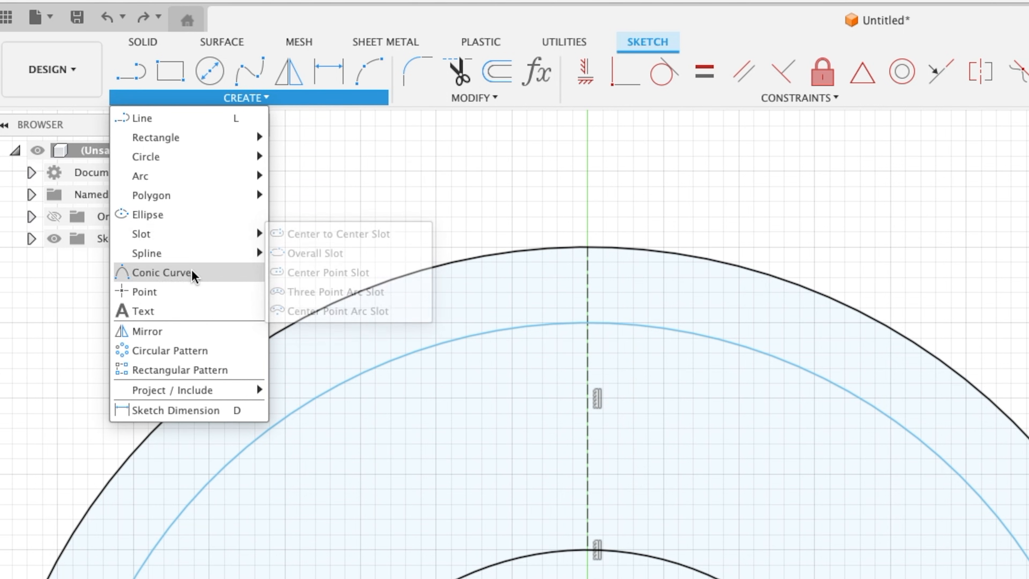
{"action": "left_click", "coordinate": [184, 291]}
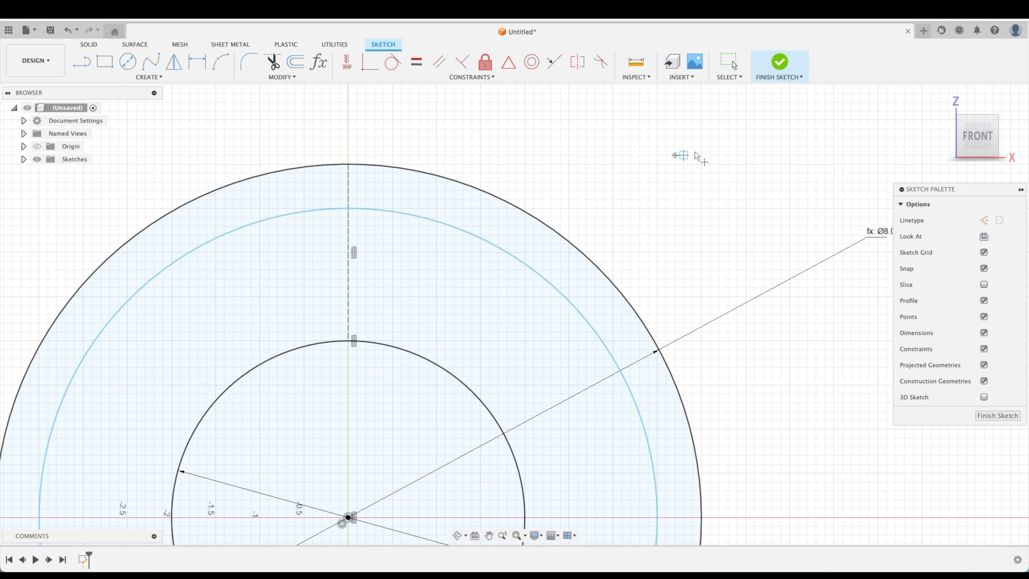
{"action": "key", "text": "Escape"}
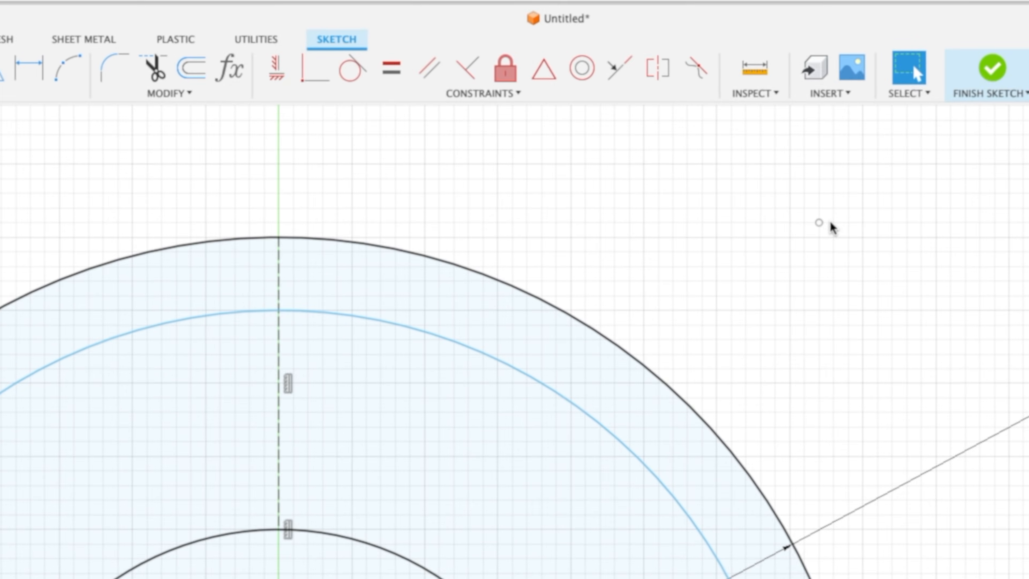
Constrain the loose sketch point outside the outer circle to the midpoint of the vertical construction line
{"action": "left_click", "coordinate": [832, 229]}
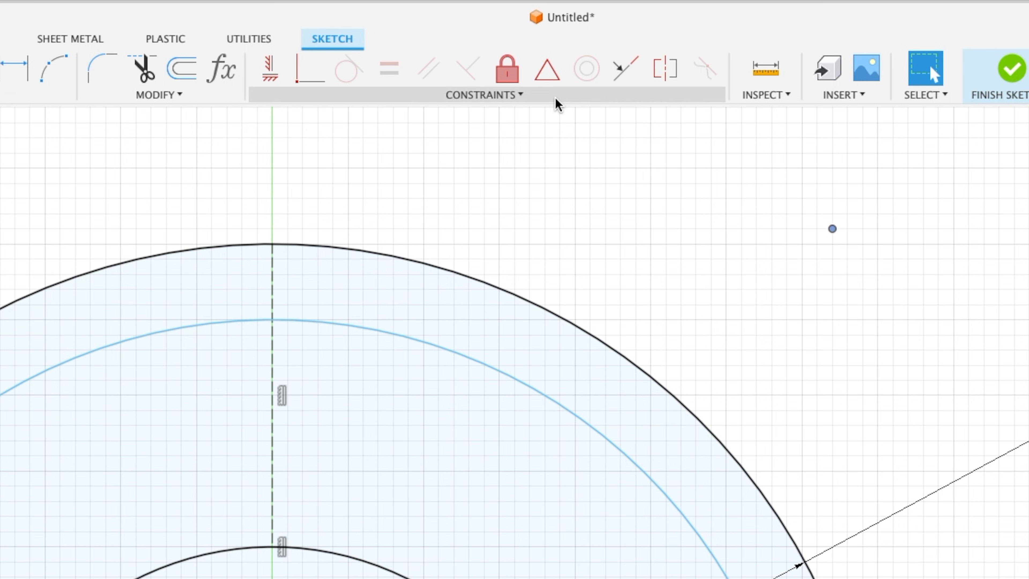
{"action": "left_click", "coordinate": [552, 78]}
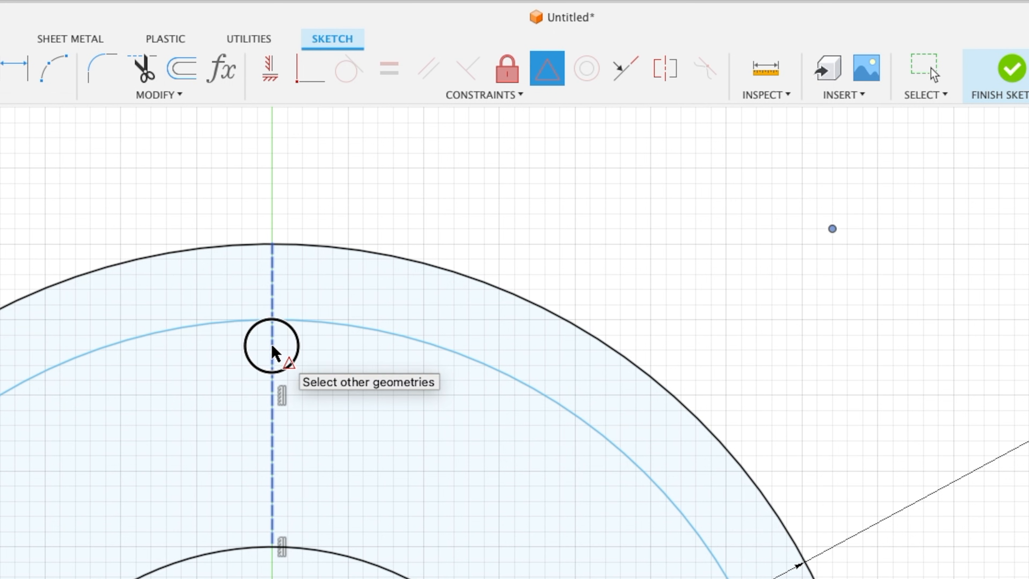
{"action": "left_click", "coordinate": [272, 350]}
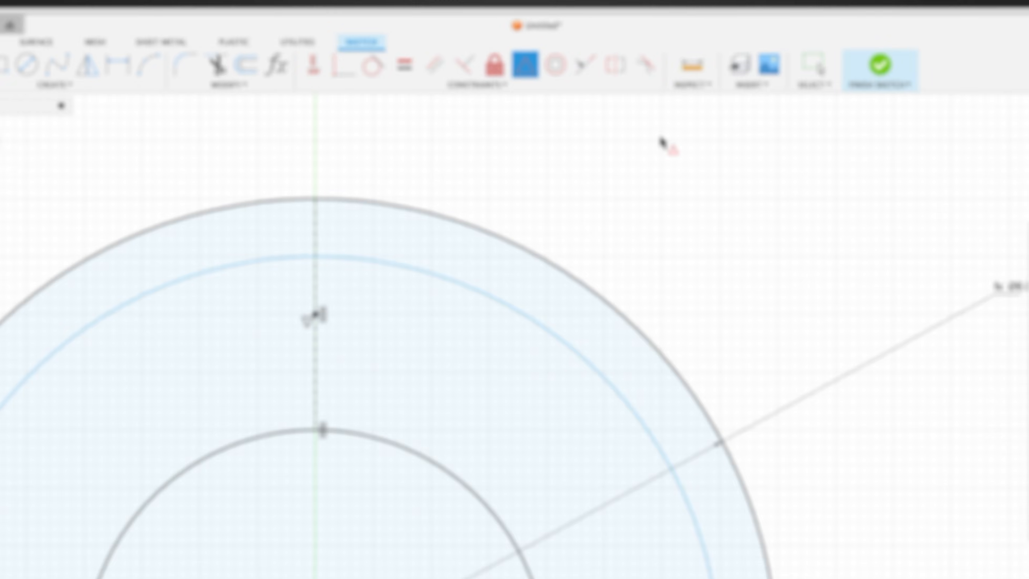
{"action": "key", "text": "Escape"}
Delete the unattached middle circle and draw a new one centred on the origin and passing through the construction line's midpoint
{"action": "left_click", "coordinate": [447, 278]}
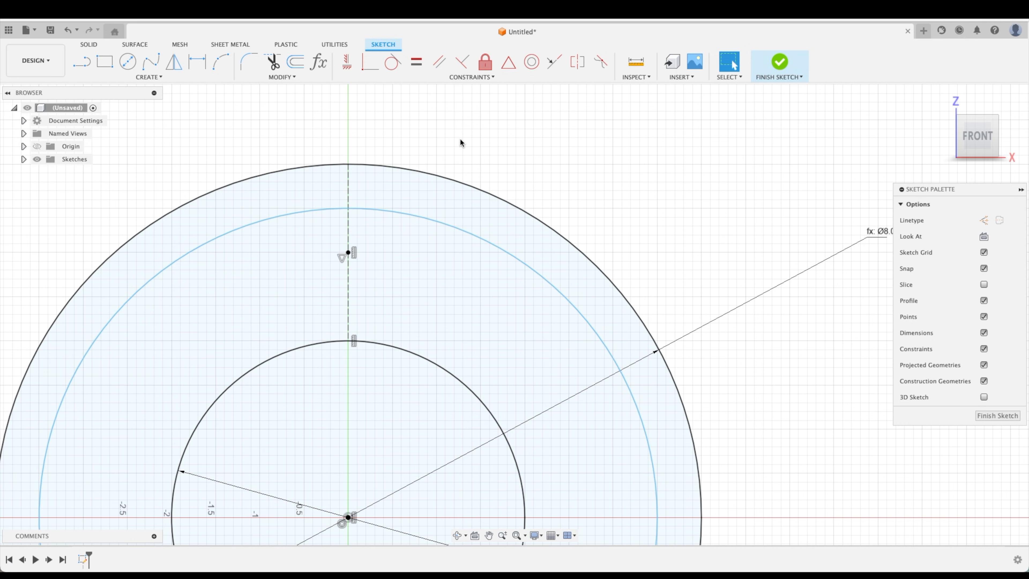
{"action": "key", "text": "Delete"}
{"action": "scroll", "coordinate": [558, 108], "scroll_direction": "down", "scroll_amount": 4}
{"action": "left_click", "coordinate": [127, 61]}
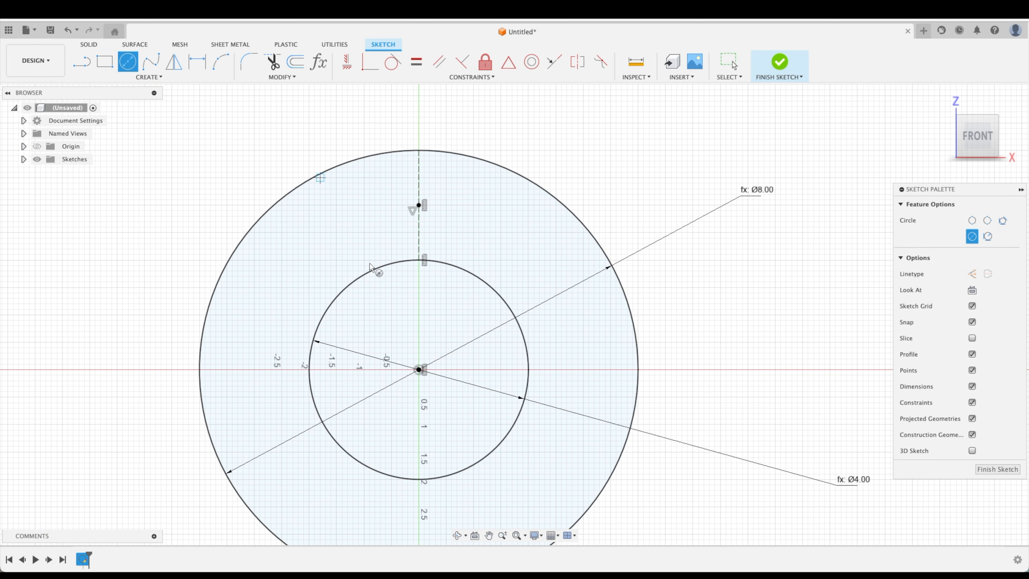
{"action": "left_click", "coordinate": [419, 369]}
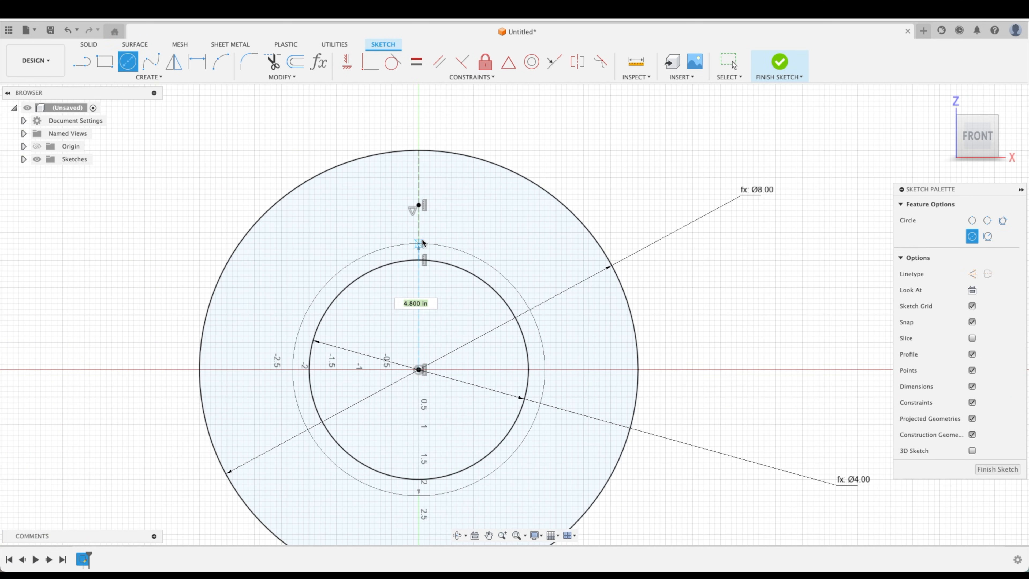
{"action": "left_click", "coordinate": [419, 205]}
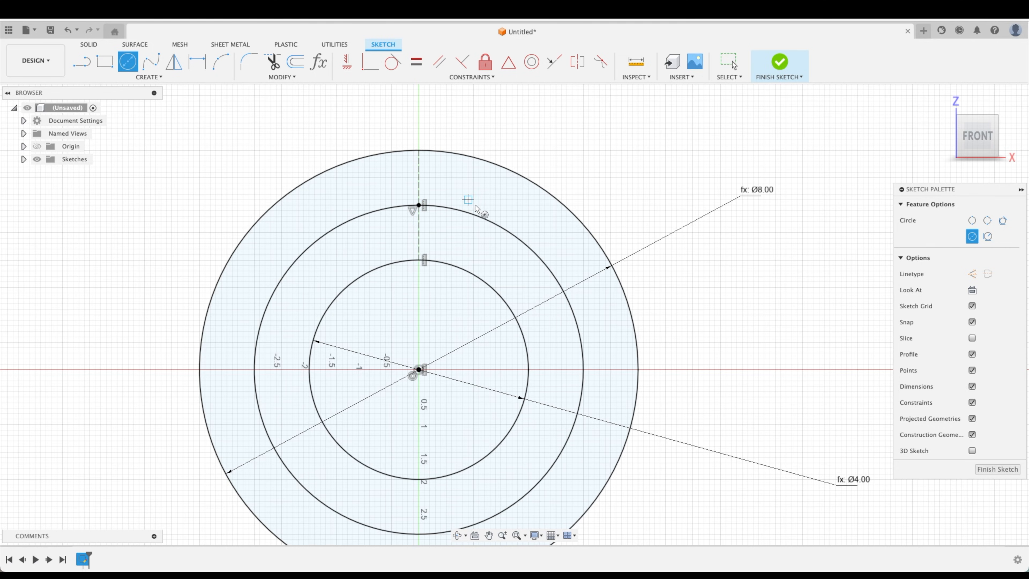
{"action": "key", "text": "Escape"}
Set the OuterDia user parameter to 12 in and close the parameters
{"action": "scroll", "coordinate": [721, 189], "scroll_direction": "down", "scroll_amount": 3}
{"action": "middle_click_drag", "start_coordinate": [770, 189], "coordinate": [523, 237]}
{"action": "left_click", "coordinate": [318, 62]}
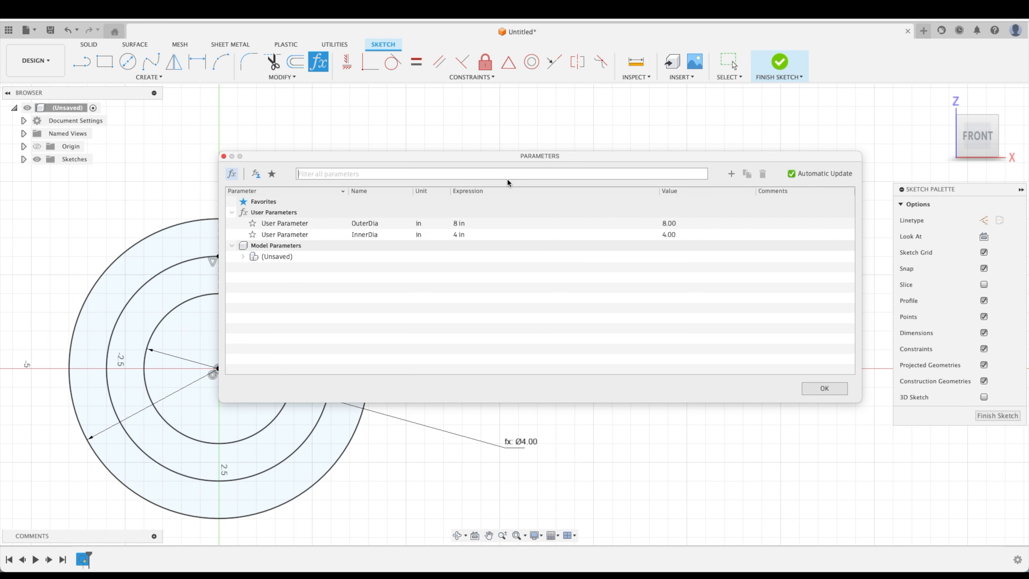
{"action": "left_click_drag", "start_coordinate": [538, 156], "coordinate": [679, 70]}
{"action": "double_click", "coordinate": [616, 138]}
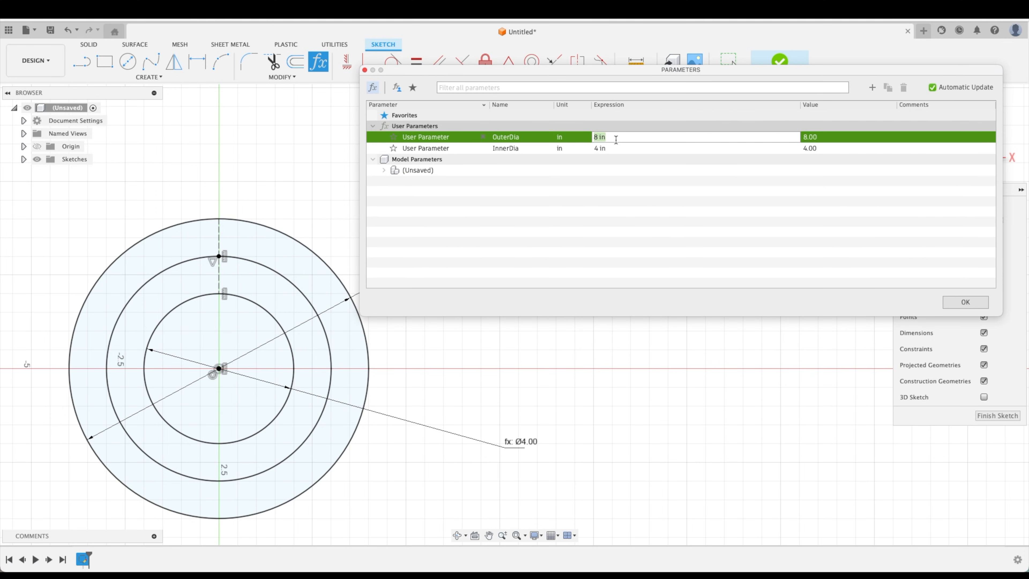
{"action": "type", "text": "12"}
{"action": "key", "text": "Return"}
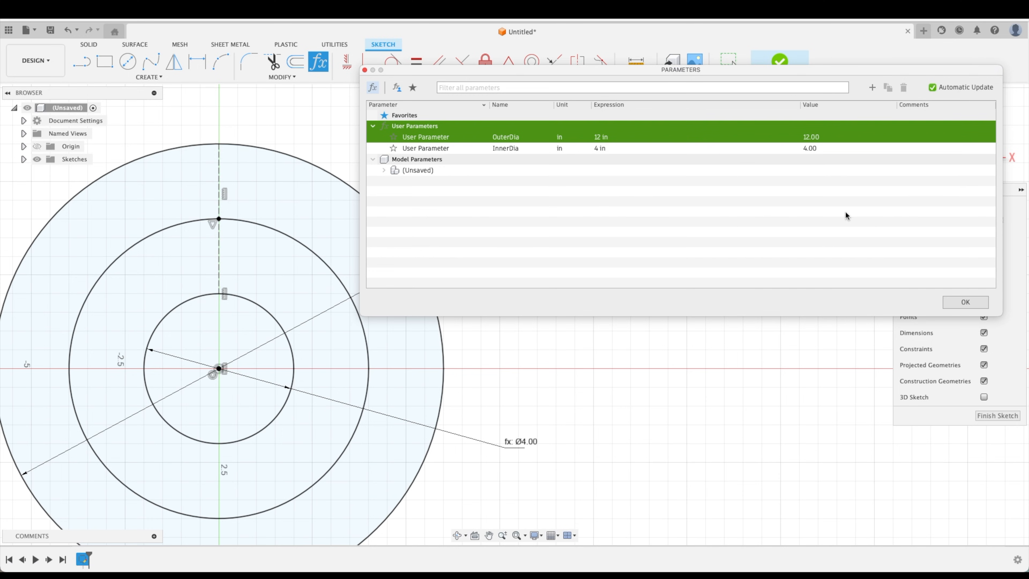
{"action": "left_click", "coordinate": [968, 304]}
Delete the middle circle and draw a new origin-centred circle between the inner circle and the midpoint, unattached to it
{"action": "key", "text": "Delete"}
{"action": "left_click", "coordinate": [345, 287]}
{"action": "left_click", "coordinate": [127, 61]}
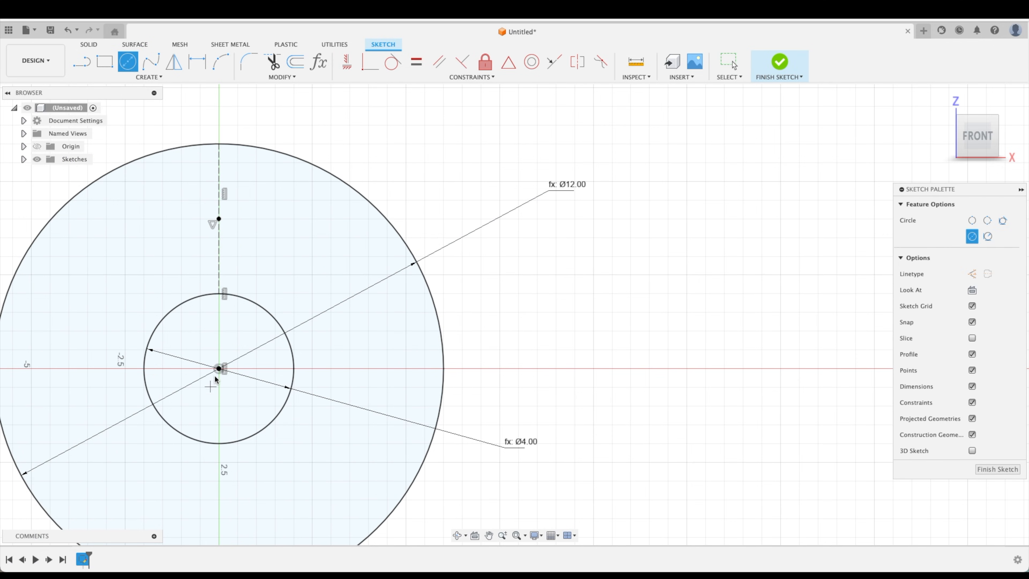
{"action": "left_click", "coordinate": [219, 369]}
{"action": "left_click", "coordinate": [315, 291]}
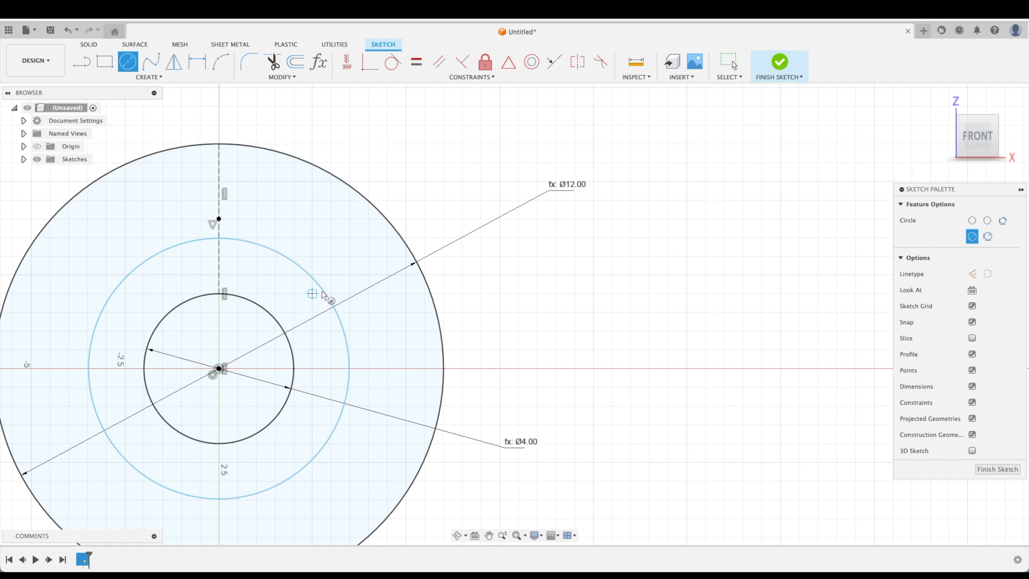
{"action": "key", "text": "Escape"}
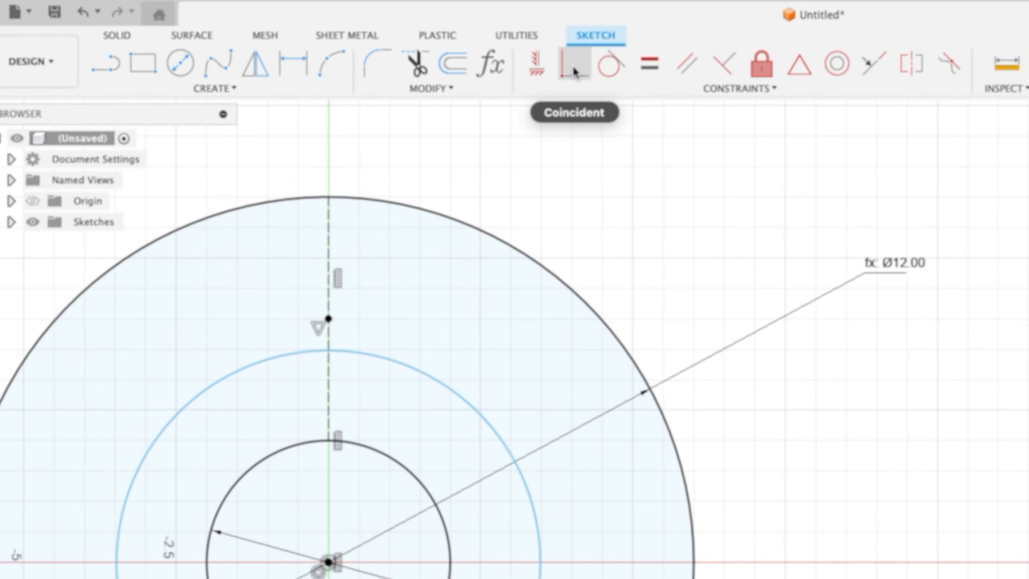
Apply a Coincident constraint between the new middle circle and the midpoint of the vertical construction line
{"action": "left_click", "coordinate": [599, 69]}
{"action": "left_click", "coordinate": [390, 371]}
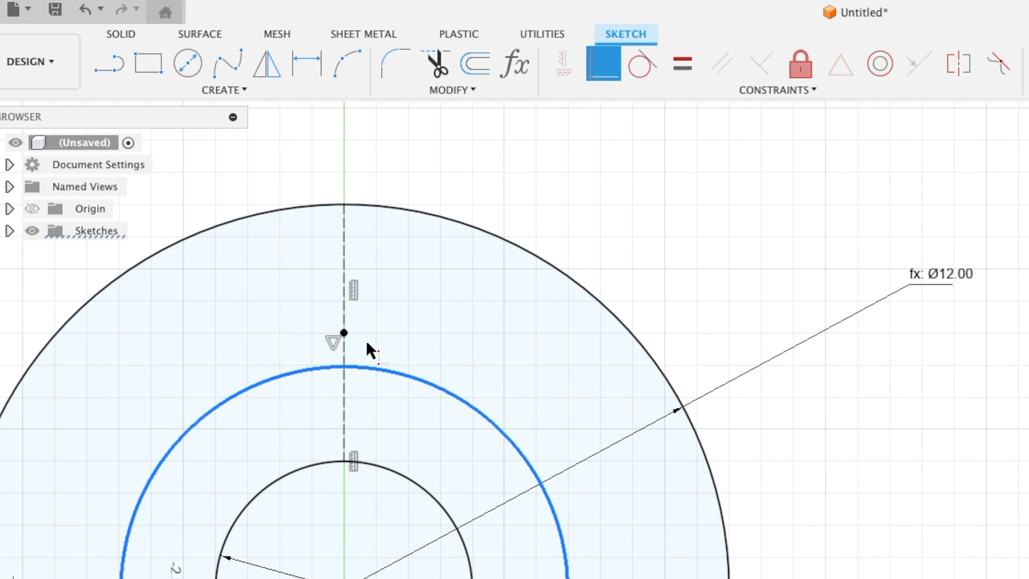
{"action": "left_click", "coordinate": [343, 331]}
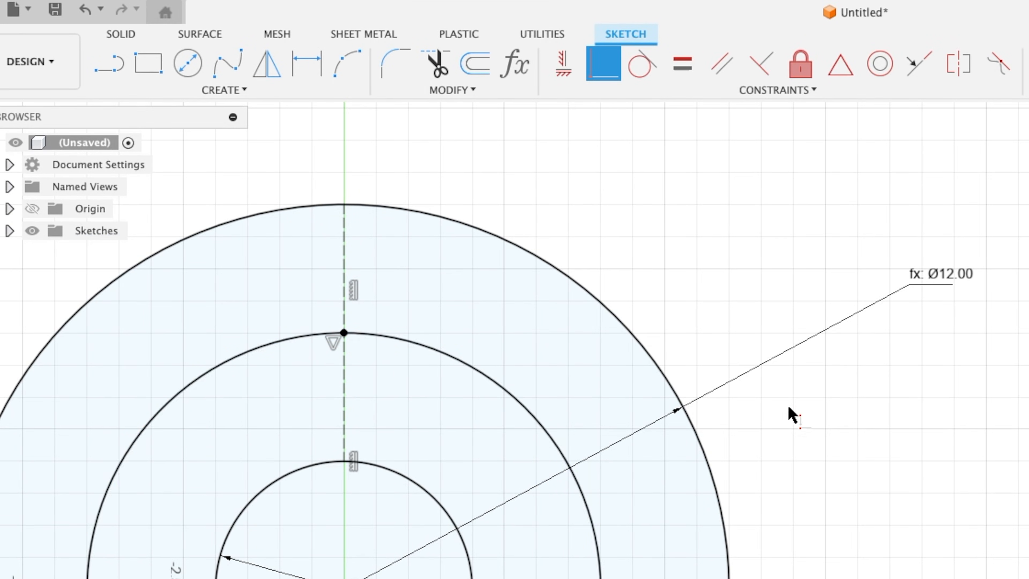
{"action": "key", "text": "Escape"}
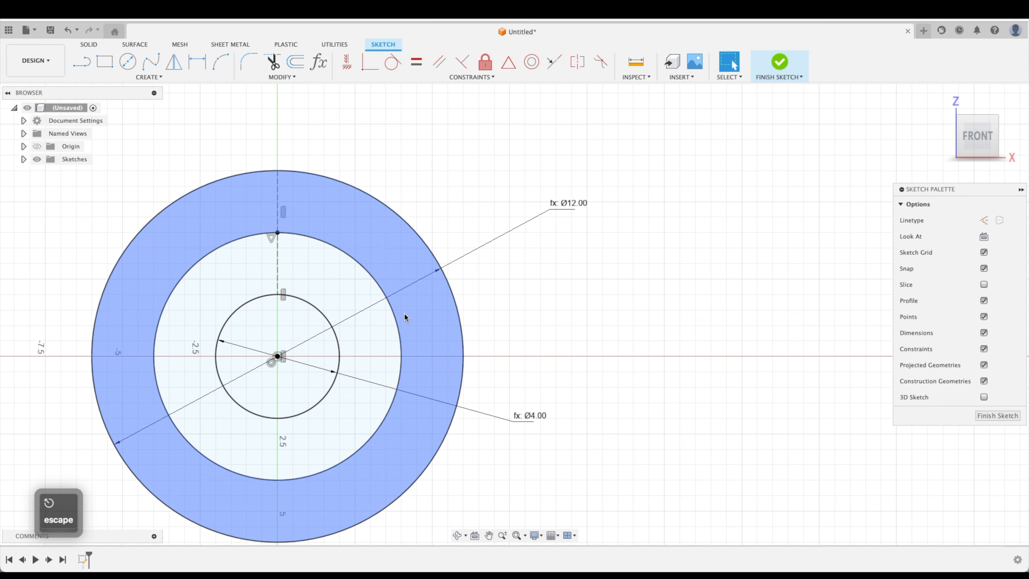
Convert the middle circle to construction geometry
{"action": "left_click", "coordinate": [397, 322]}
{"action": "key", "text": "x"}
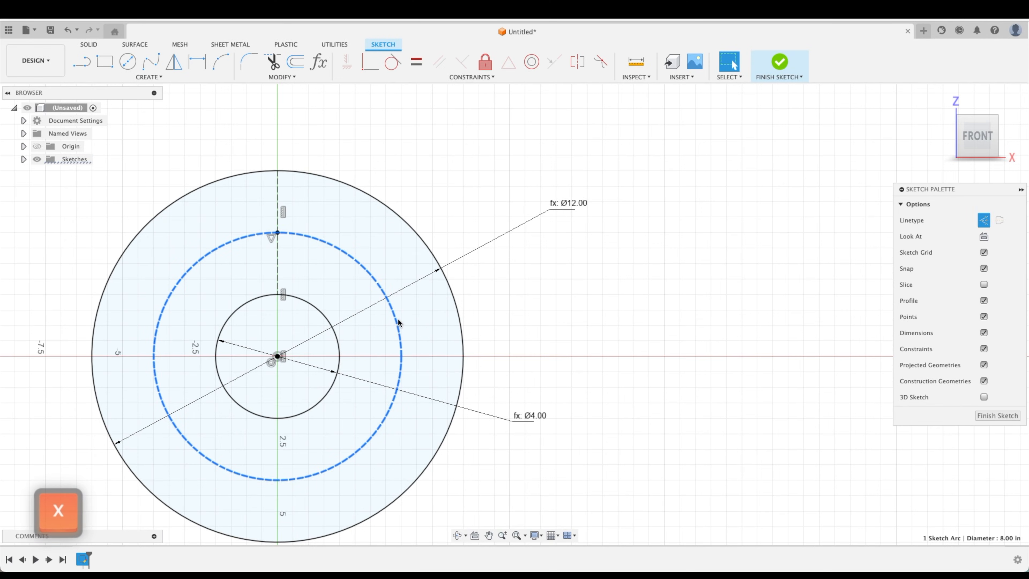
{"action": "left_click", "coordinate": [577, 306]}
{"action": "middle_click", "coordinate": [764, 307]}
{"action": "middle_click", "coordinate": [765, 307]}
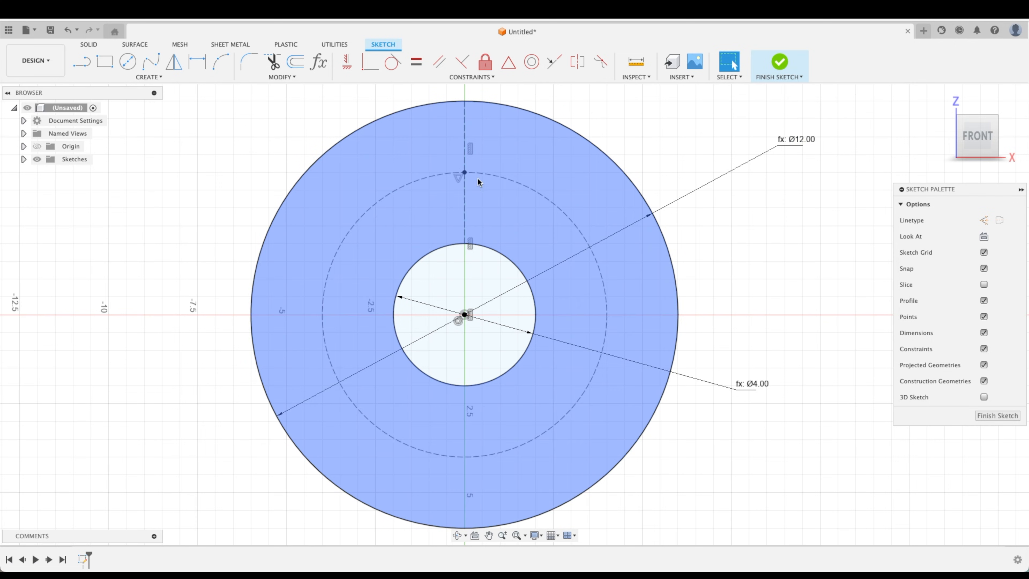
{"action": "left_click", "coordinate": [552, 219]}
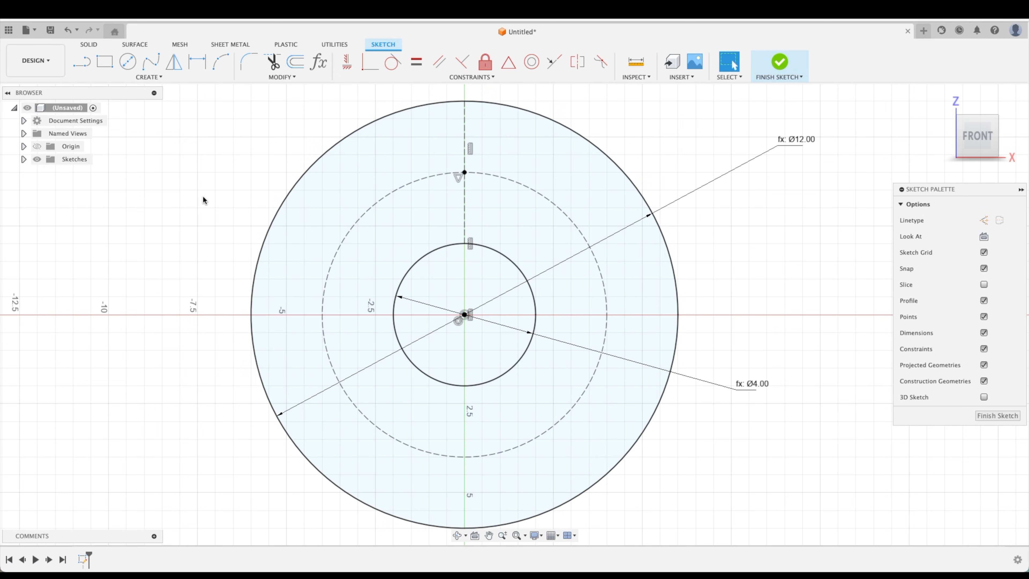
{"action": "left_click", "coordinate": [149, 77]}
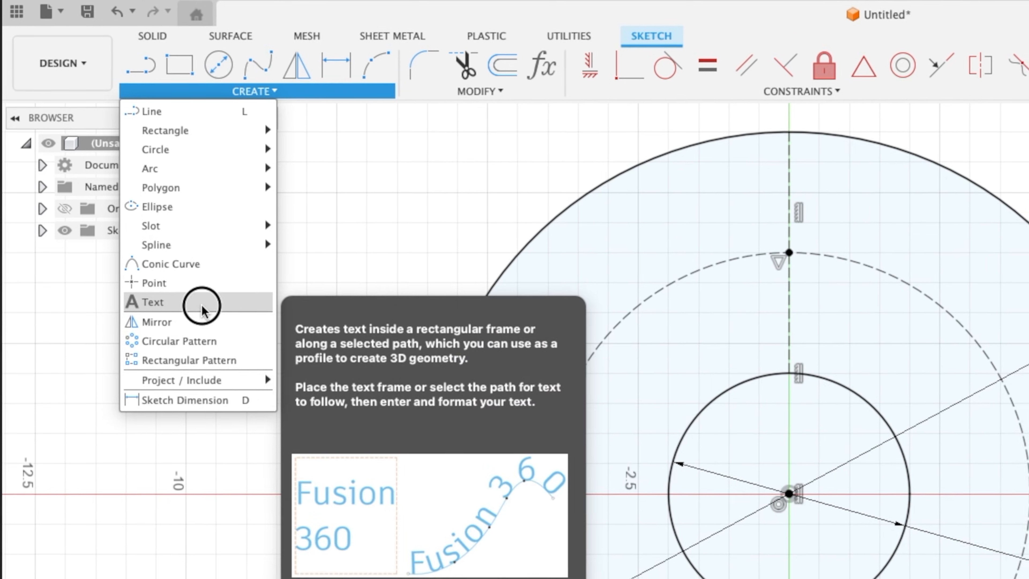
{"action": "left_click", "coordinate": [202, 308]}
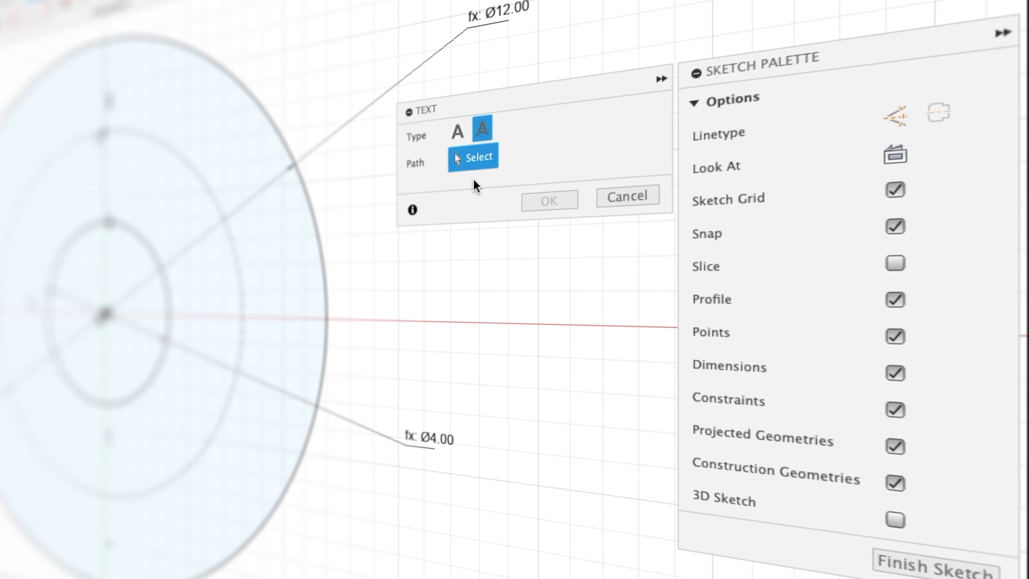
{"action": "left_click", "coordinate": [457, 137]}
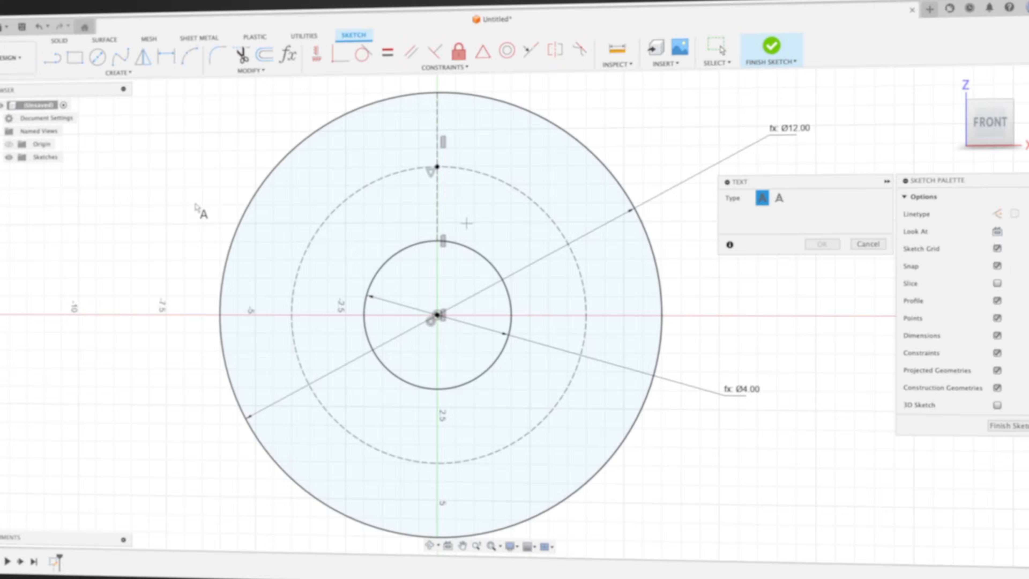
{"action": "left_click", "coordinate": [36, 196]}
{"action": "left_click", "coordinate": [199, 293]}
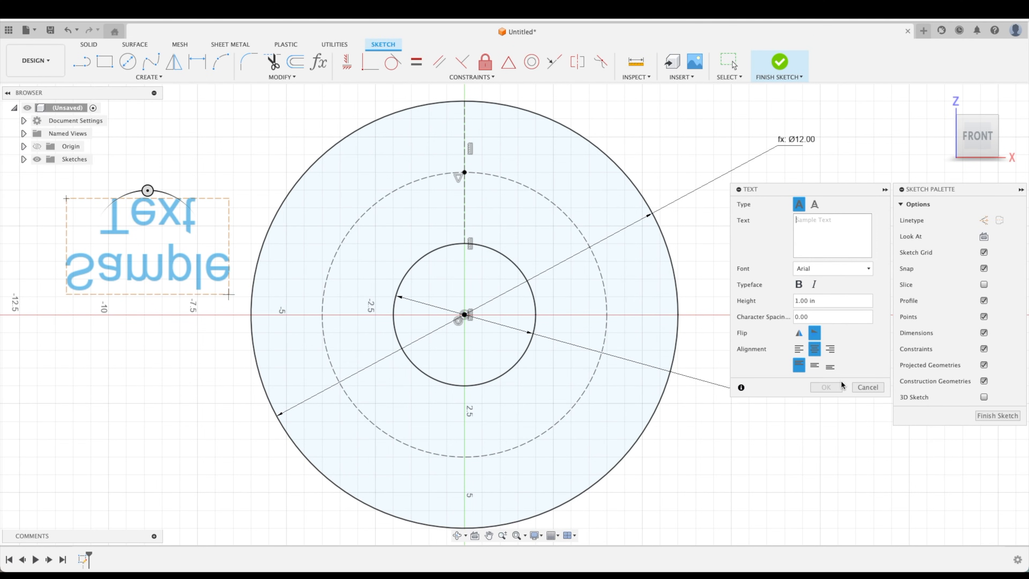
{"action": "left_click", "coordinate": [814, 332]}
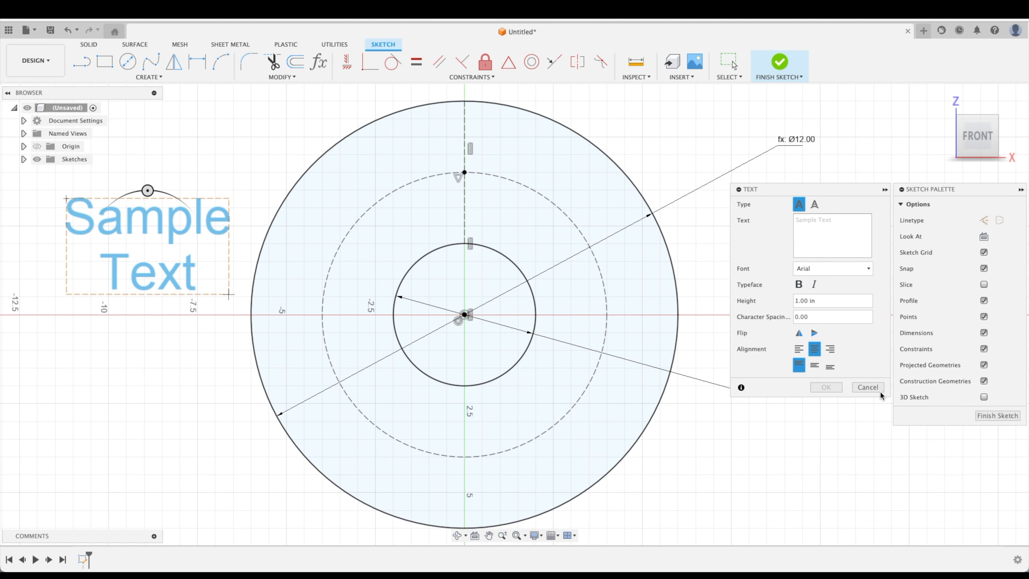
{"action": "left_click", "coordinate": [867, 387]}
Create text along the dashed middle construction circle reading "LEARN IT!"
{"action": "left_click", "coordinate": [149, 77]}
{"action": "left_click", "coordinate": [120, 208]}
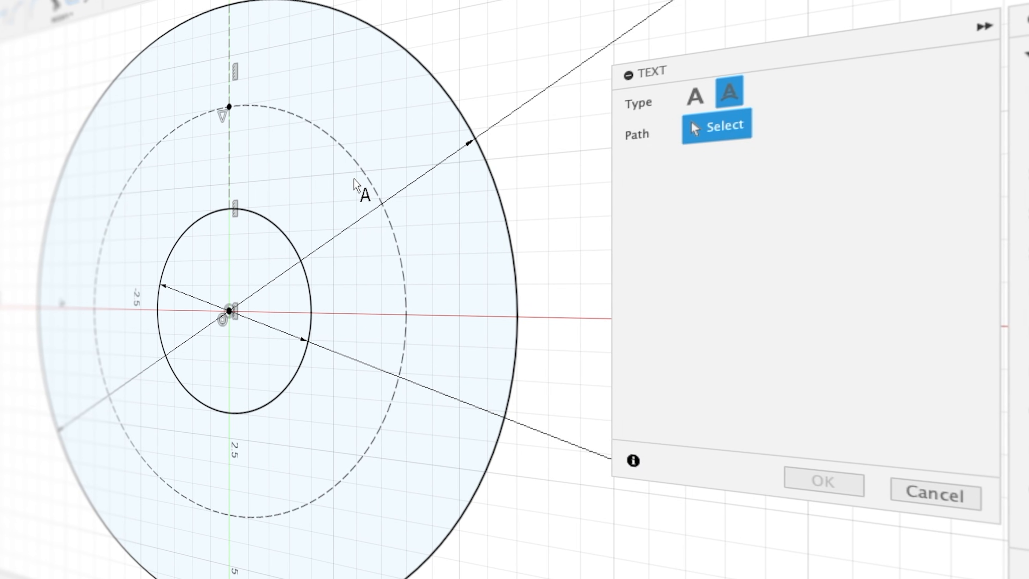
{"action": "left_click", "coordinate": [104, 240]}
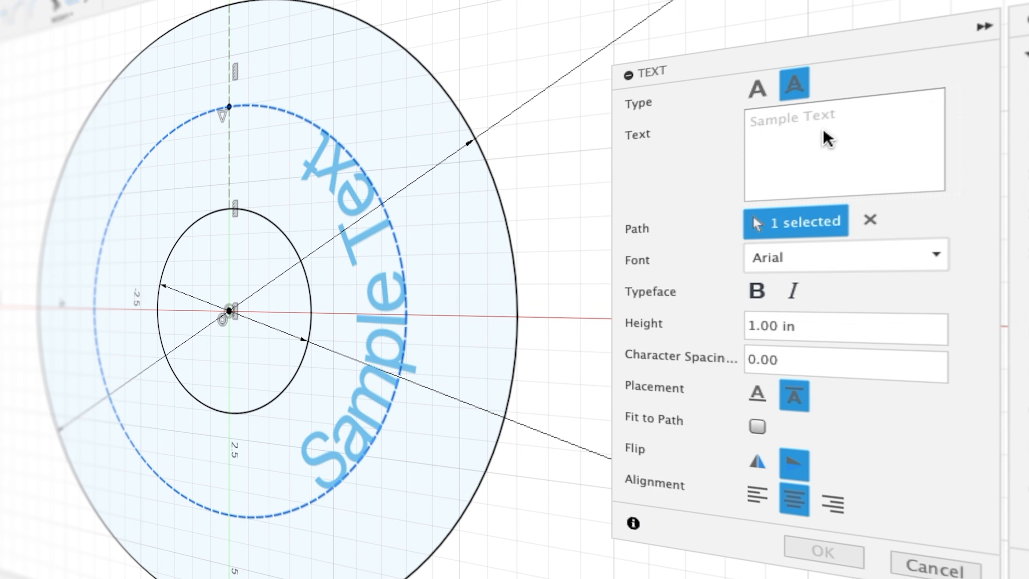
{"action": "type", "text": "Lea"}
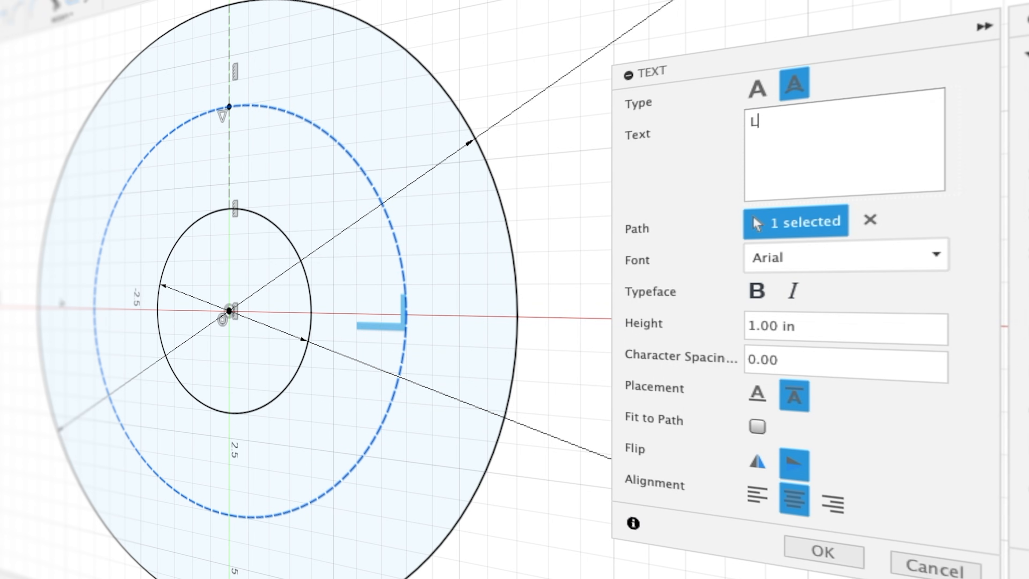
{"action": "key", "text": "BackSpace"}
{"action": "key", "text": "BackSpace"}
{"action": "type", "text": "EARN IT!"}
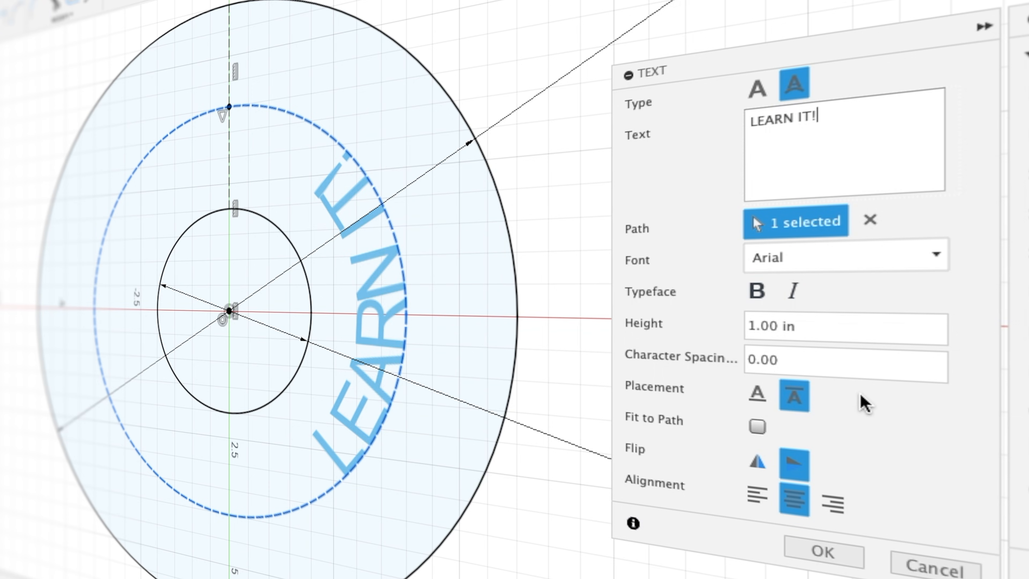
{"action": "left_click_drag", "start_coordinate": [825, 327], "coordinate": [684, 324]}
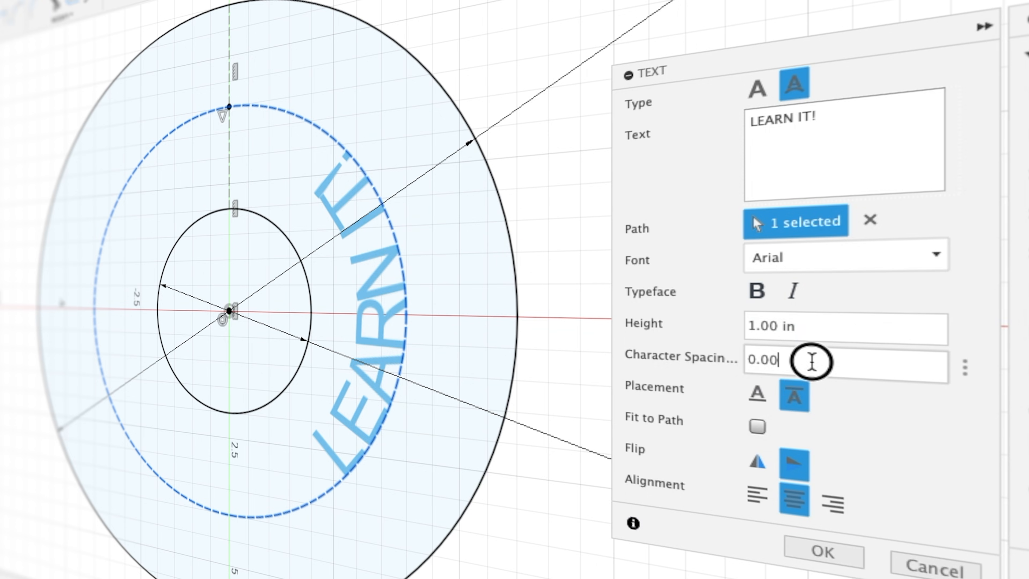
{"action": "left_click_drag", "start_coordinate": [874, 360], "coordinate": [705, 367]}
{"action": "left_click", "coordinate": [670, 432]}
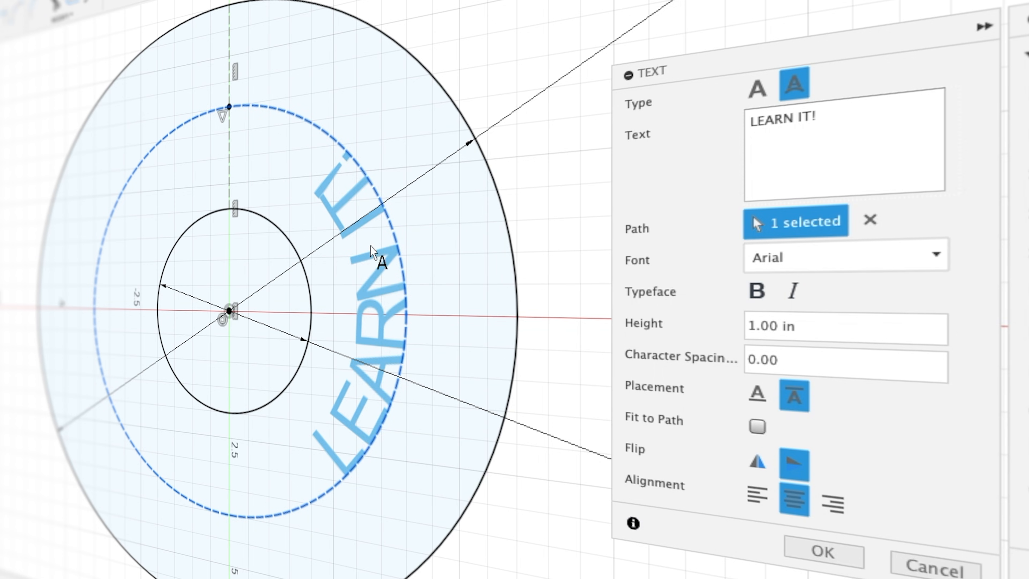
Turn off the text's vertical flip, turn on its horizontal flip, and place the text above the path
{"action": "left_click", "coordinate": [790, 465]}
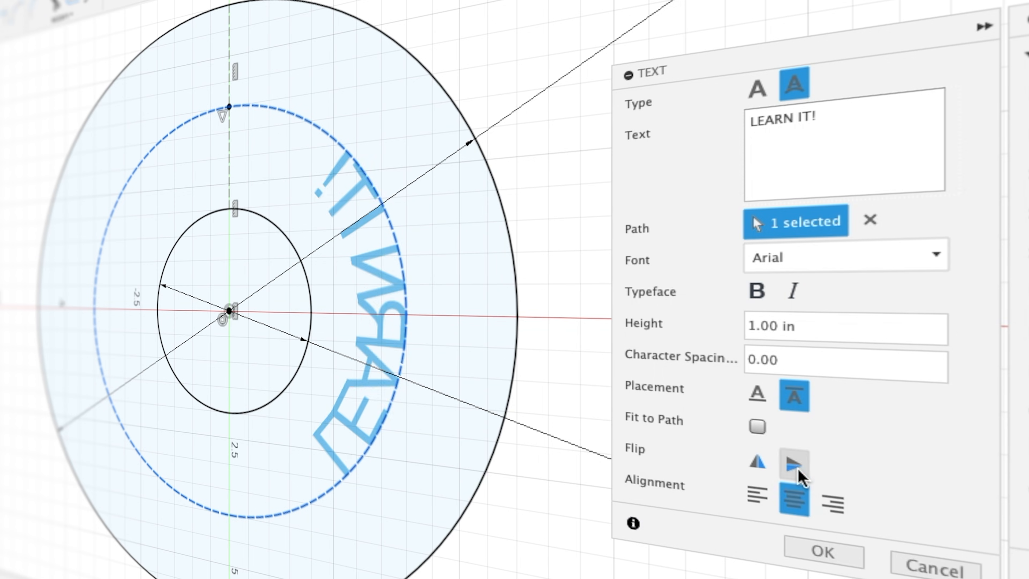
{"action": "left_click", "coordinate": [754, 464]}
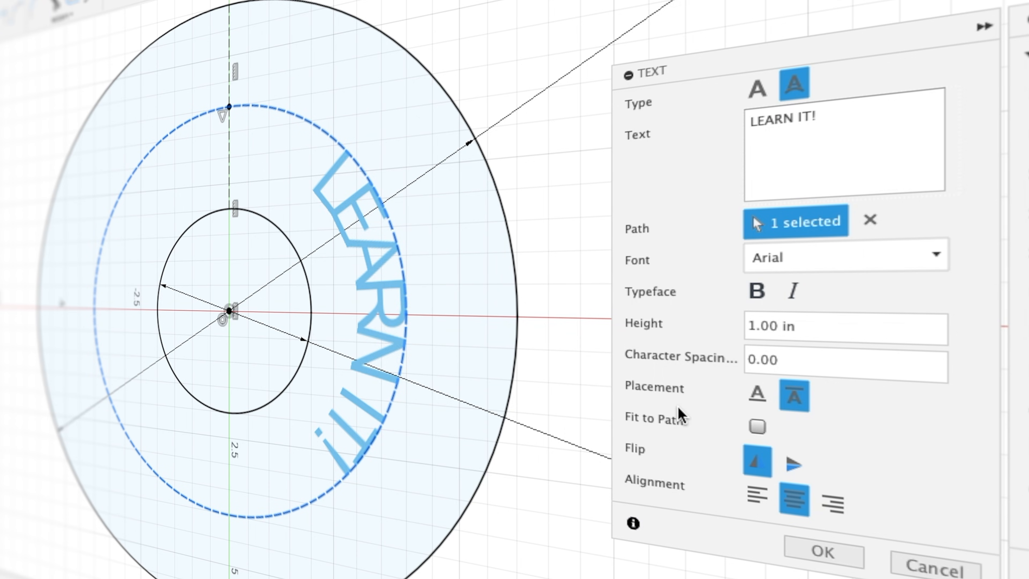
{"action": "left_click", "coordinate": [757, 392]}
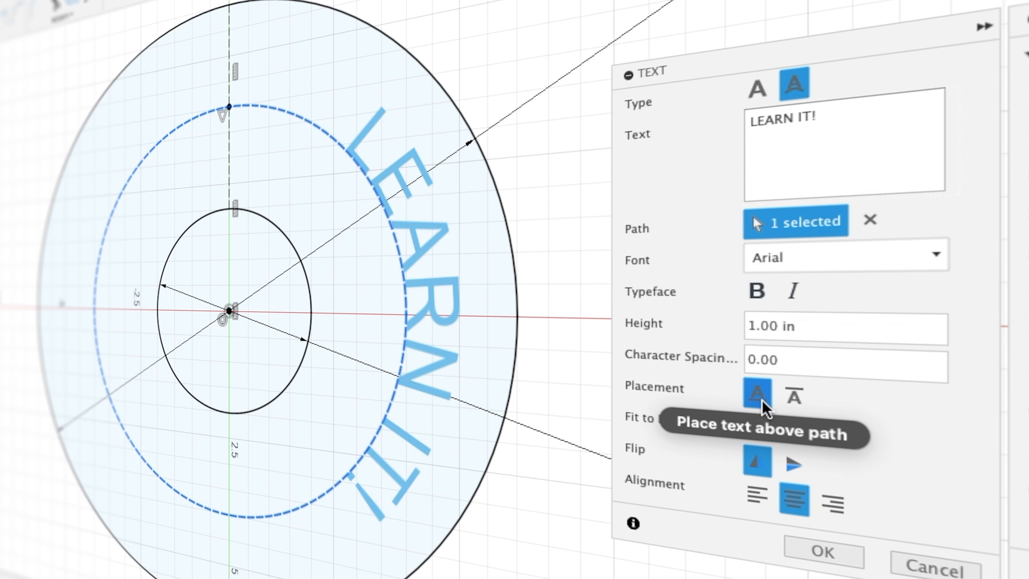
{"action": "left_click", "coordinate": [793, 397]}
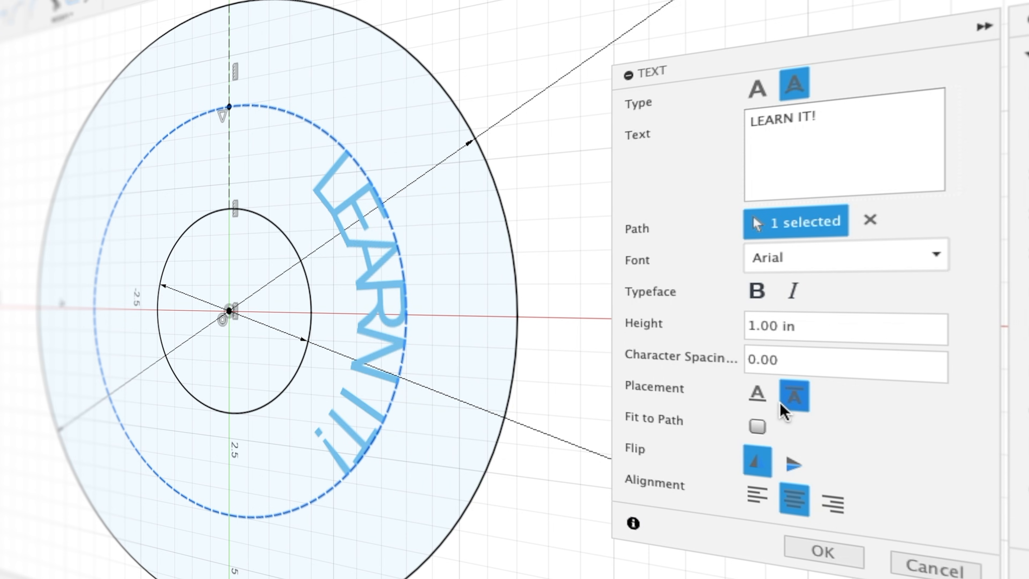
{"action": "left_click", "coordinate": [765, 404]}
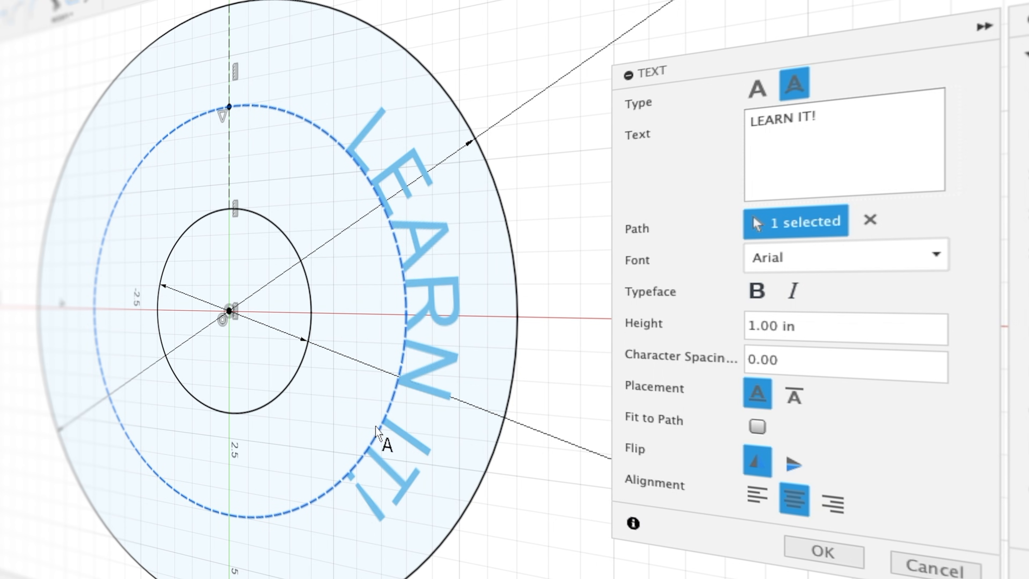
Discard the uncommitted path text and add a user parameter LTextHeight with the expression 1.5 in
{"action": "left_click", "coordinate": [931, 572]}
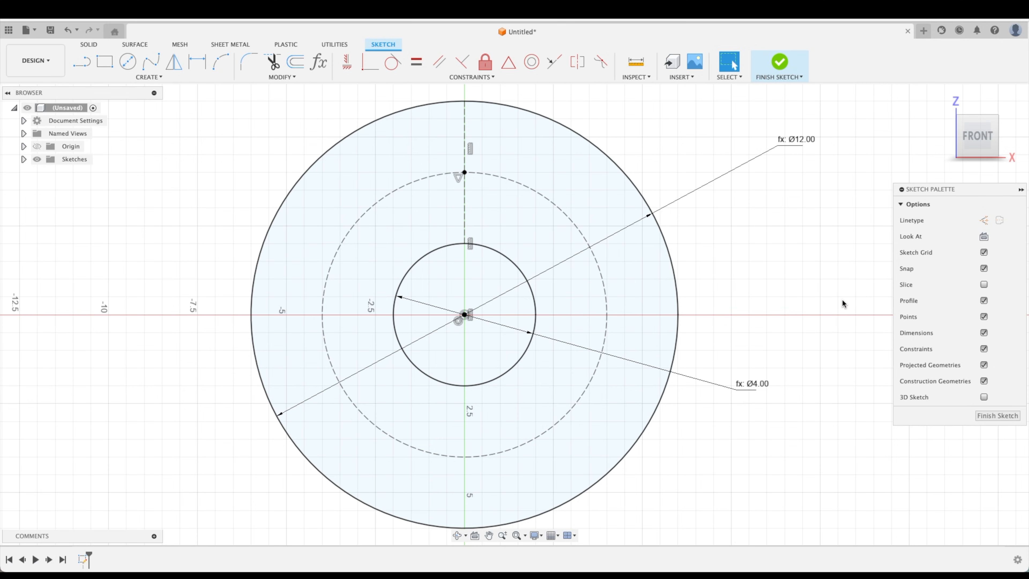
{"action": "left_click", "coordinate": [319, 62]}
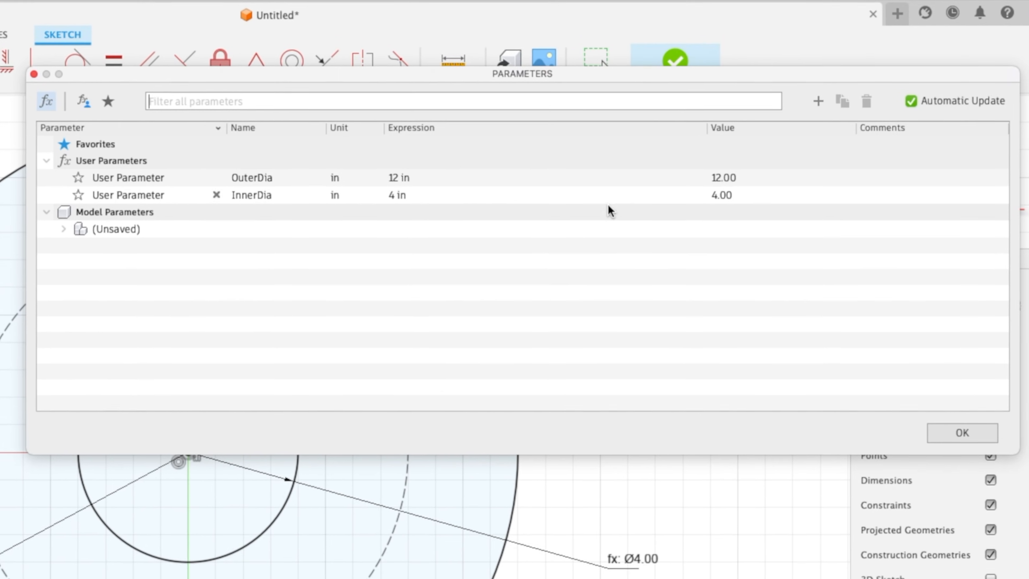
{"action": "left_click", "coordinate": [872, 87]}
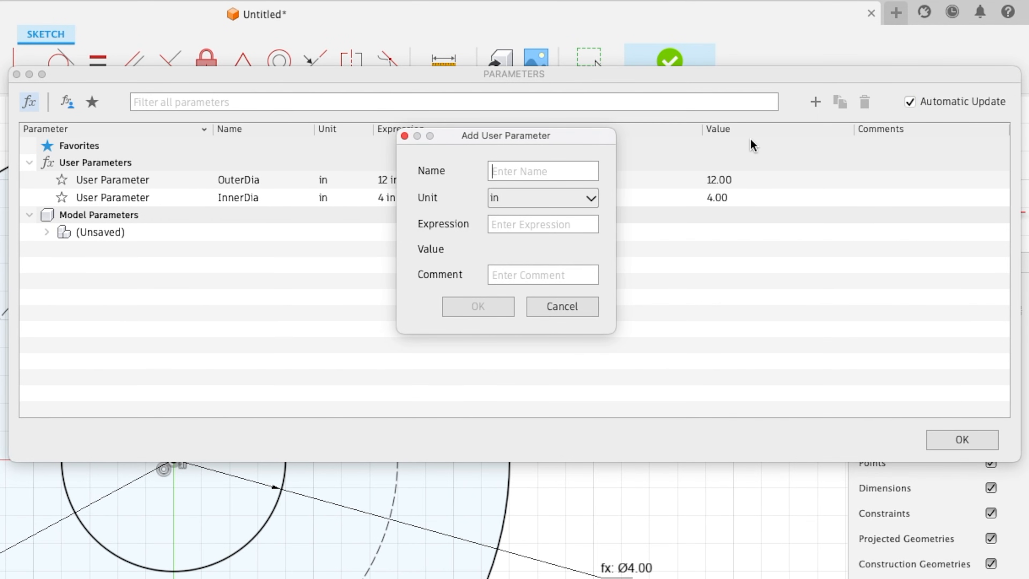
{"action": "type", "text": "Te"}
{"action": "type", "text": "1"}
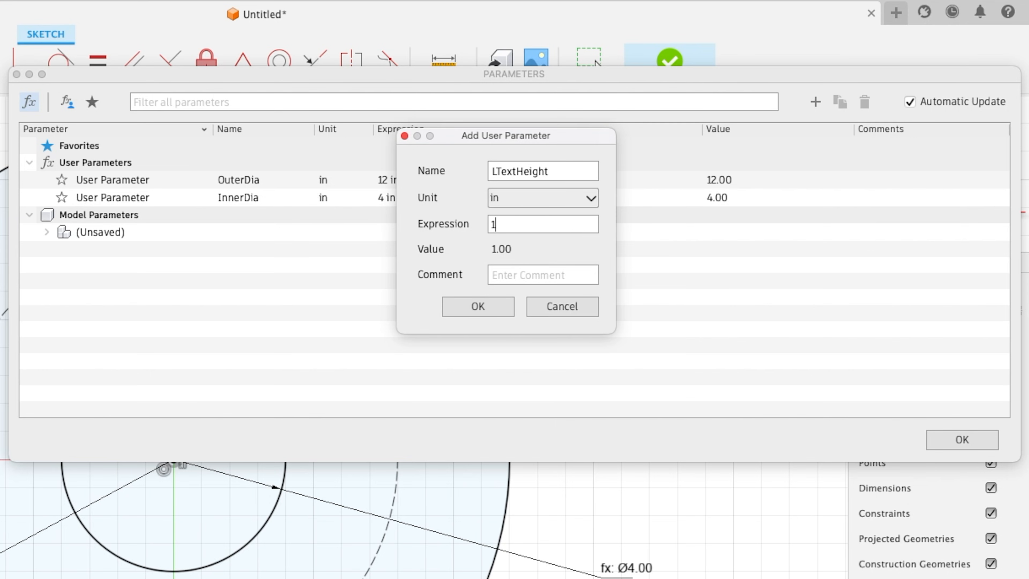
{"action": "type", "text": ".5"}
{"action": "key", "text": "Return"}
Add a user parameter STextHiehgt with the expression 1 in and accept the parameters
{"action": "left_click", "coordinate": [814, 101]}
{"action": "type", "text": "S"}
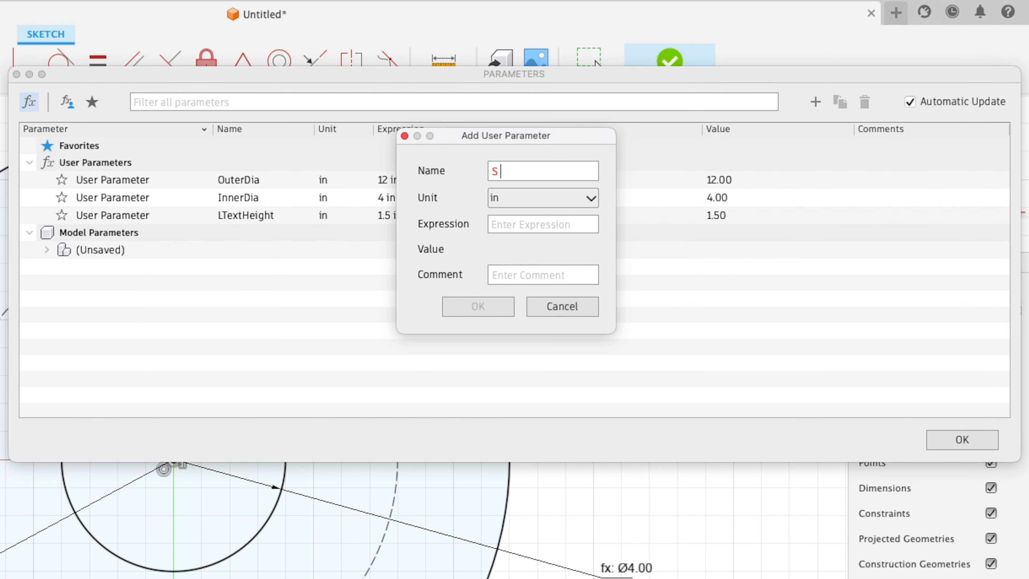
{"action": "type", "text": "TextHiehgt"}
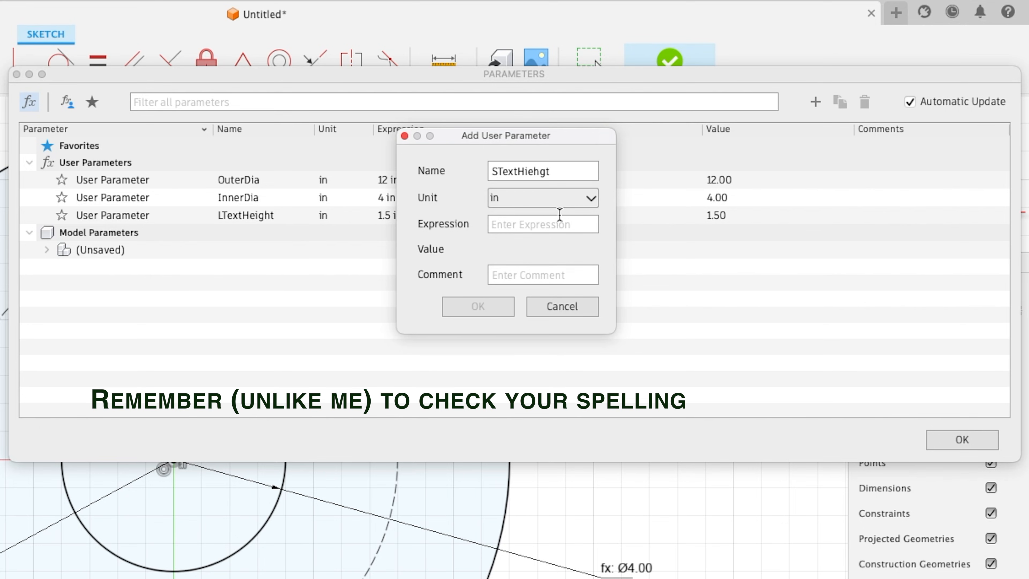
{"action": "type", "text": "1"}
{"action": "key", "text": "Return"}
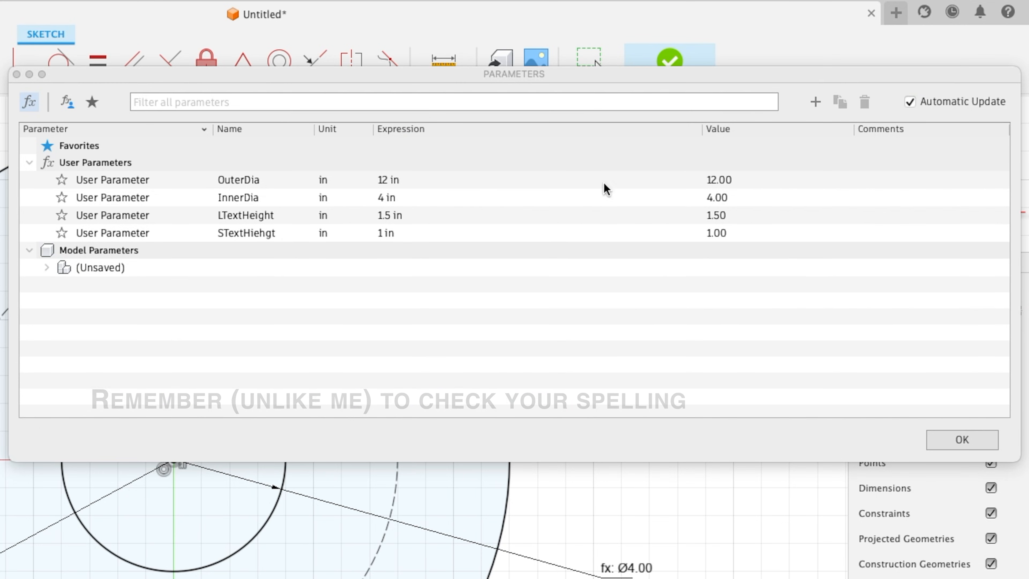
{"action": "left_click", "coordinate": [962, 439]}
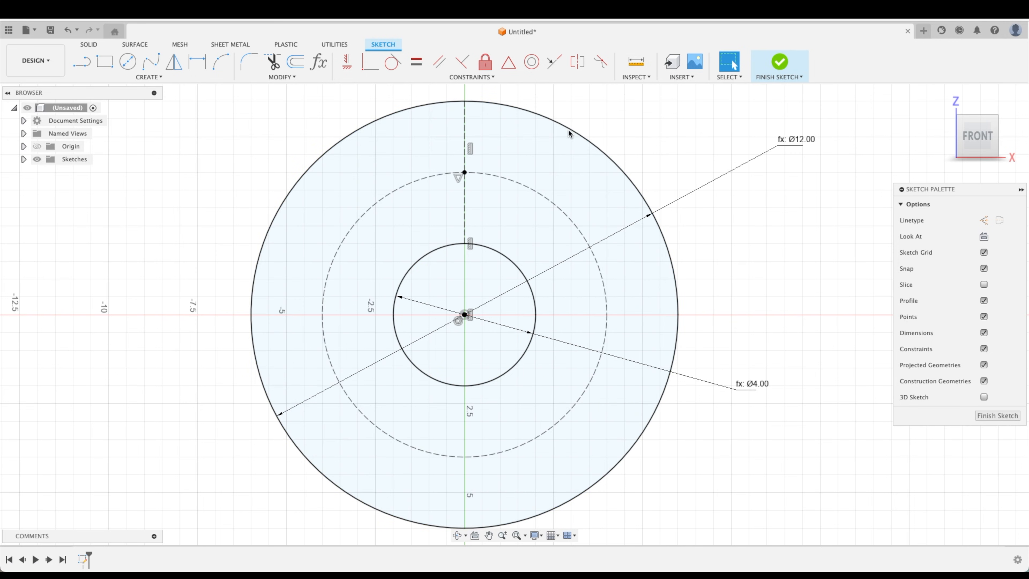
Draw a construction circle centred on the origin between the inner circle and the dashed middle circle, and test that its diameter moves freely
{"action": "left_click", "coordinate": [127, 62]}
{"action": "left_click", "coordinate": [464, 315]}
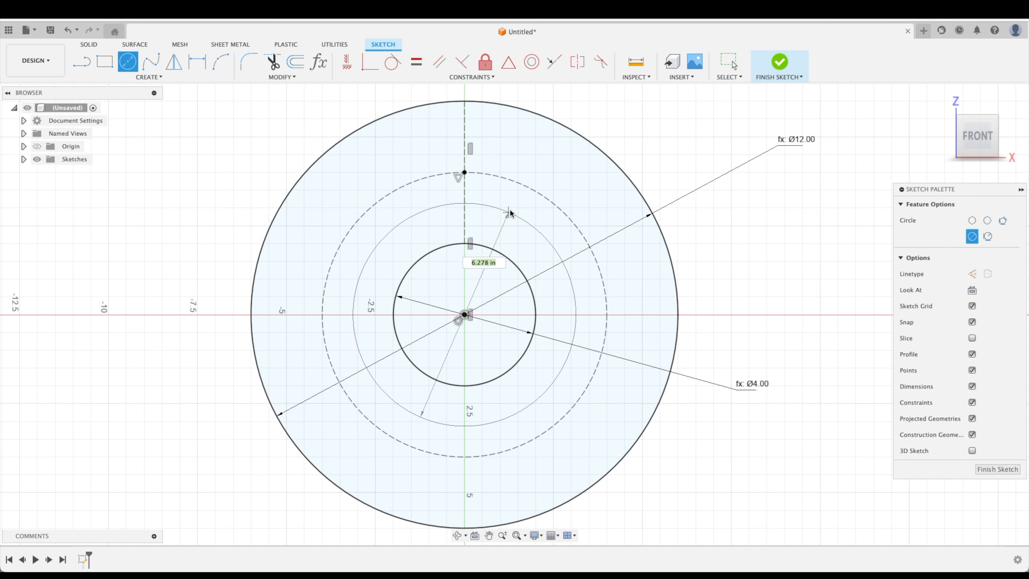
{"action": "left_click", "coordinate": [527, 213]}
{"action": "key", "text": "x"}
{"action": "key", "text": "Escape"}
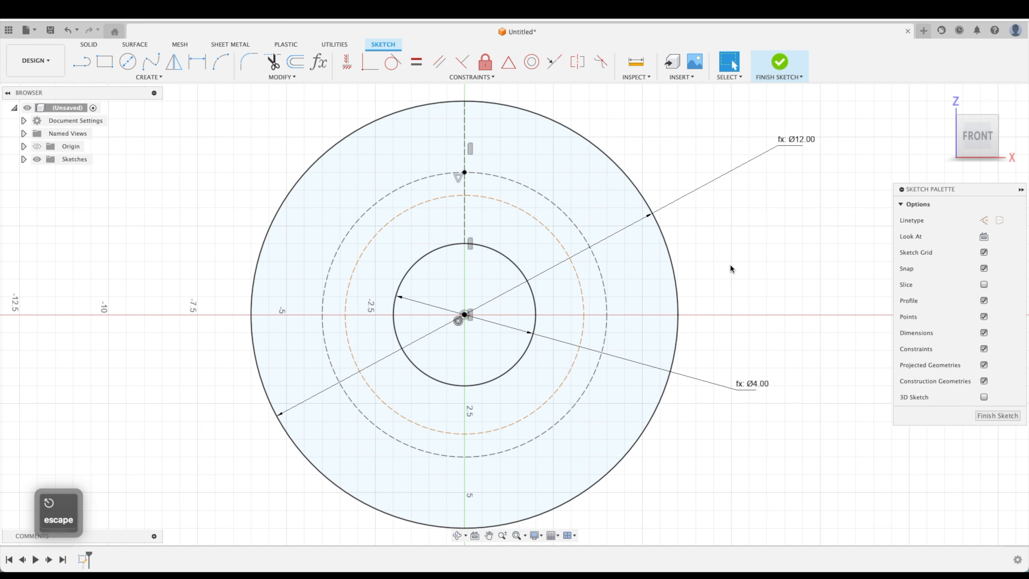
{"action": "left_click", "coordinate": [566, 255]}
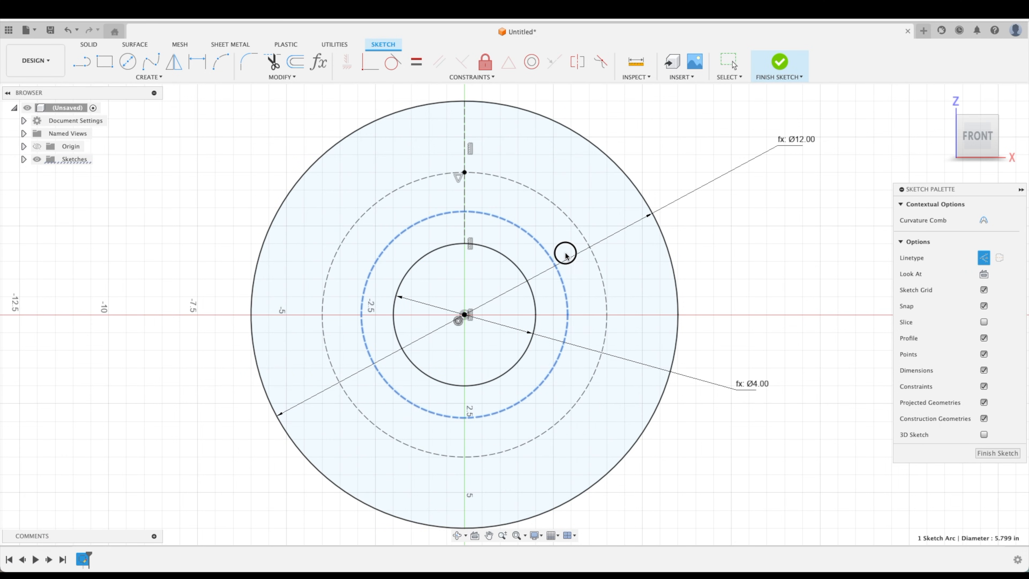
{"action": "key", "text": "Escape"}
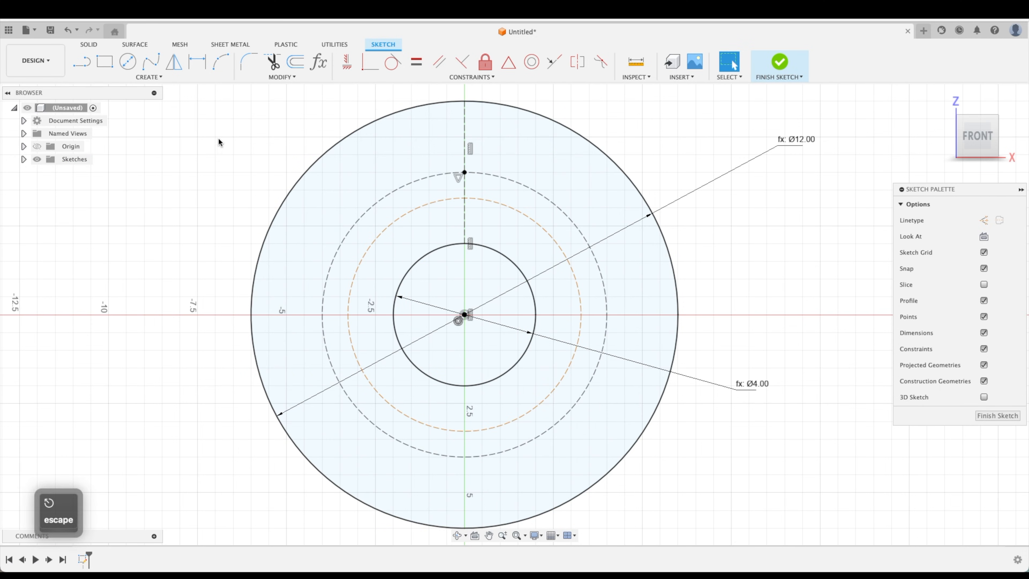
Dimension the gap between the two dashed construction circles as LTextHeight/2 and place its label outside the outer circle
{"action": "key", "text": "d"}
{"action": "left_click", "coordinate": [546, 197]}
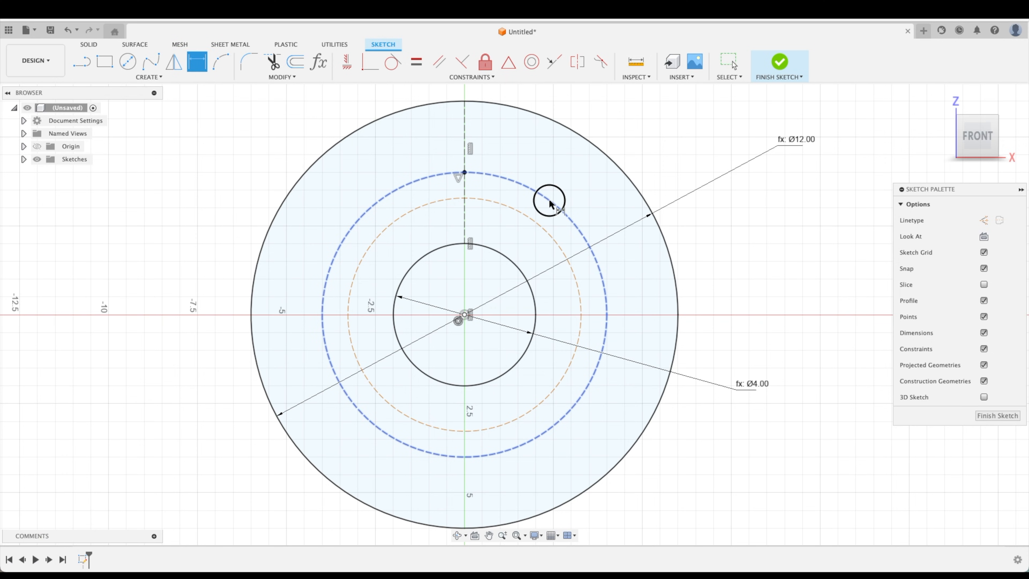
{"action": "left_click", "coordinate": [541, 224]}
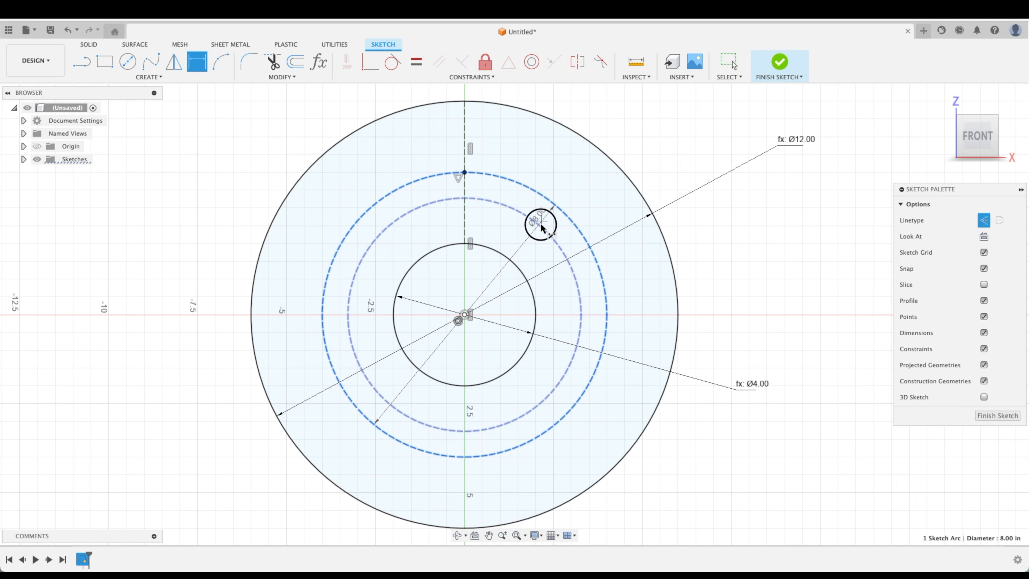
{"action": "left_click", "coordinate": [674, 129]}
{"action": "type", "text": "L"}
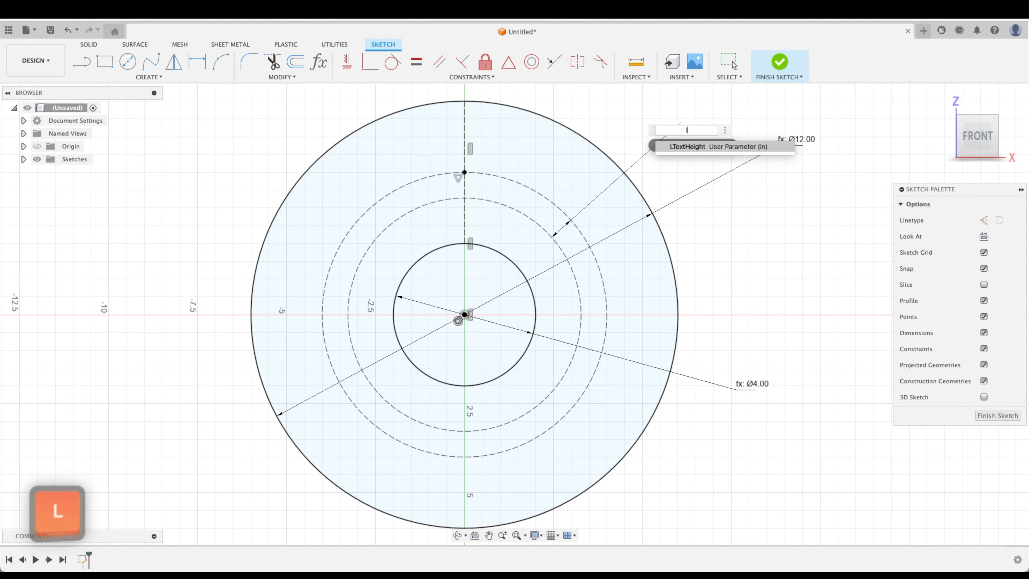
{"action": "key", "text": "Return"}
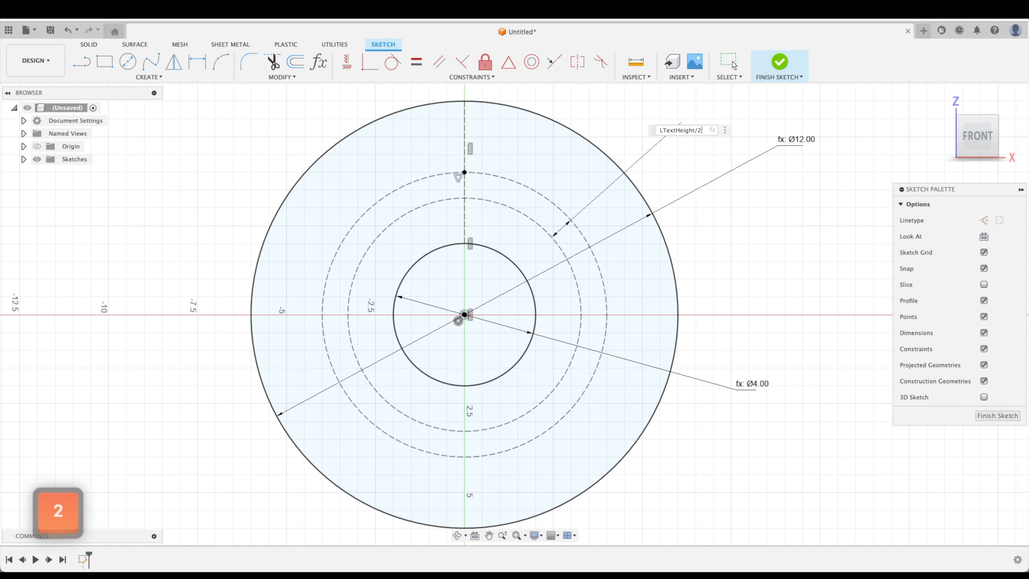
{"action": "key", "text": "Return"}
{"action": "key", "text": "Escape"}
{"action": "left_click_drag", "start_coordinate": [662, 132], "coordinate": [725, 246]}
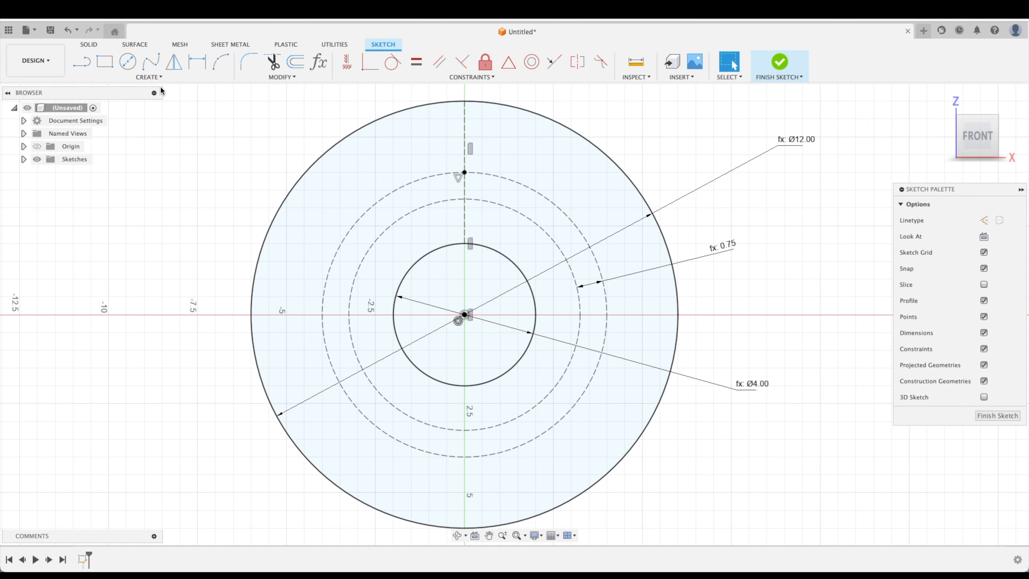
Create text along the smaller dashed construction circle reading "LEARN IT!"
{"action": "left_click", "coordinate": [148, 77]}
{"action": "left_click", "coordinate": [109, 205]}
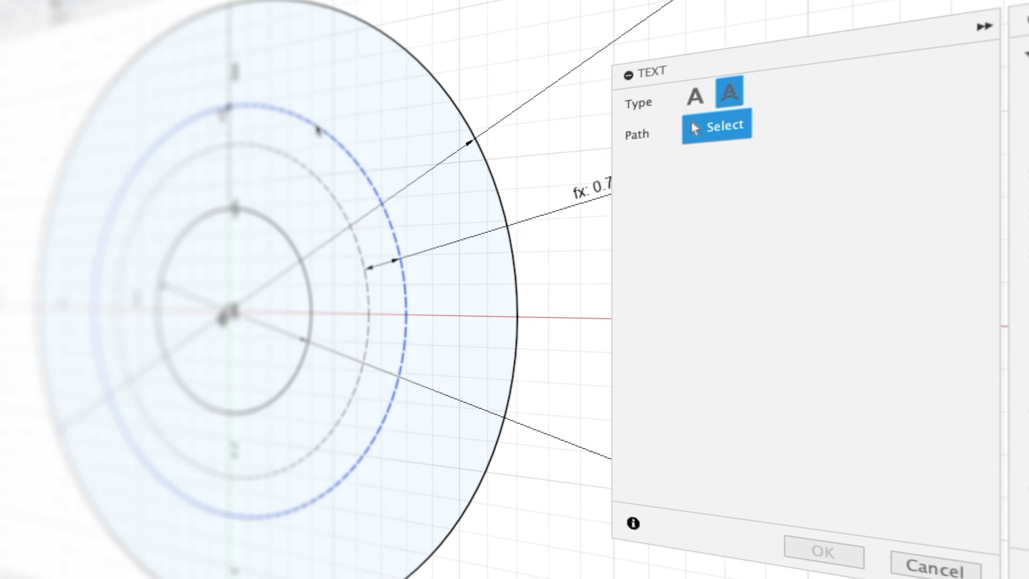
{"action": "left_click", "coordinate": [298, 166]}
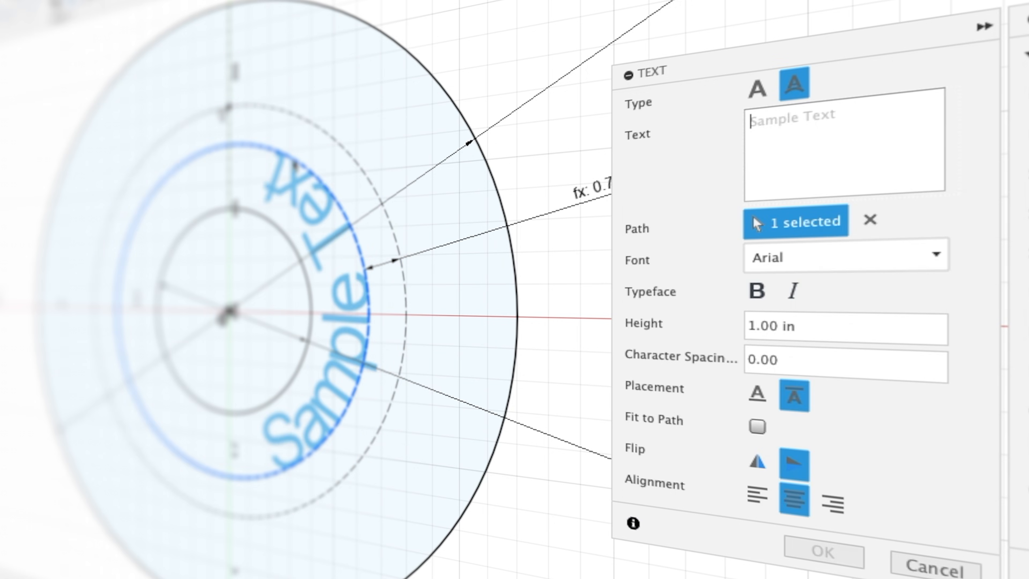
{"action": "left_click", "coordinate": [818, 129]}
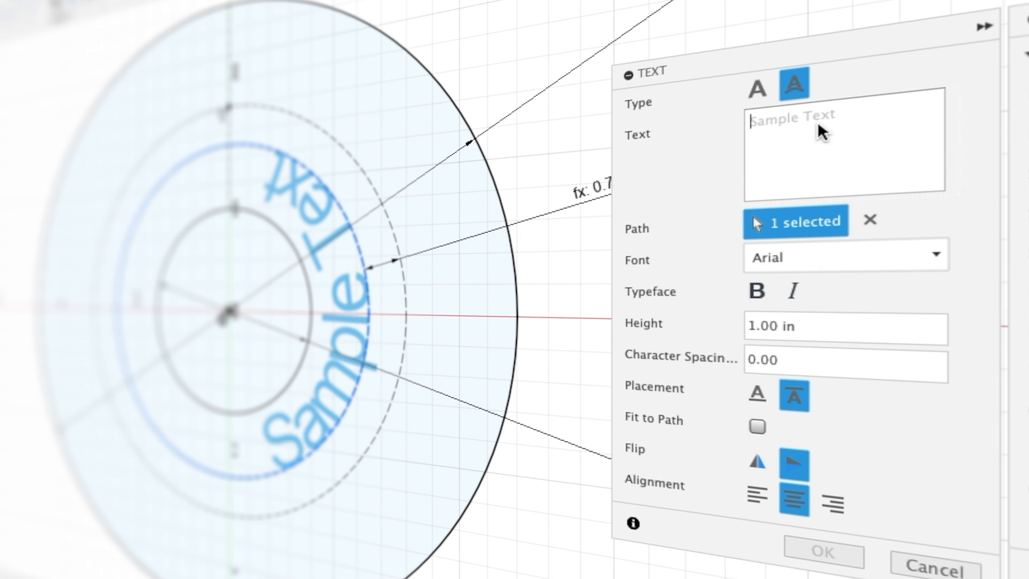
{"action": "type", "text": "L"}
{"action": "key", "text": "BackSpace"}
{"action": "type", "text": "LEARN IT!"}
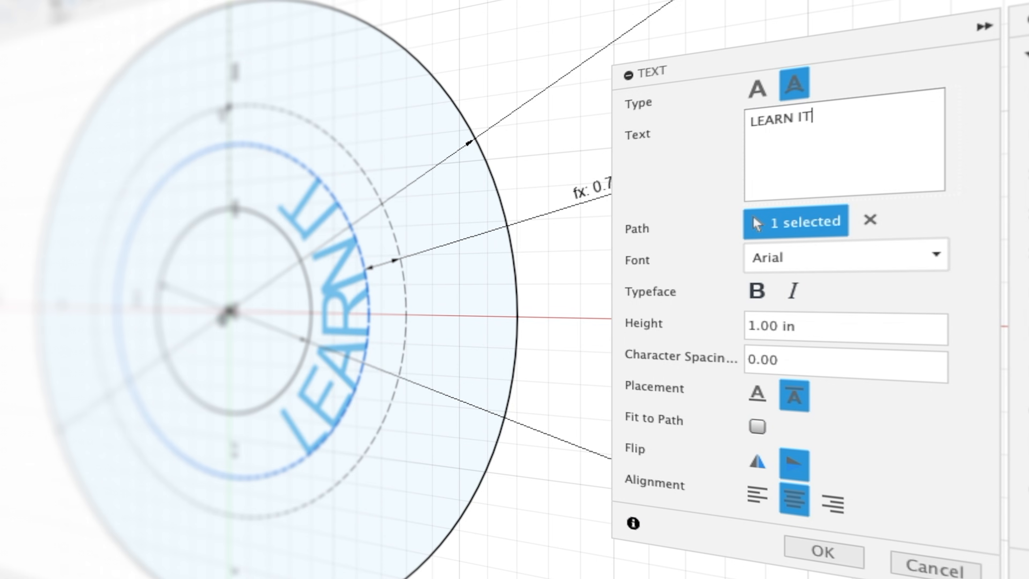
Place the text above the path, turn off its vertical flip and turn on its horizontal flip
{"action": "left_click", "coordinate": [762, 395]}
{"action": "left_click", "coordinate": [795, 469]}
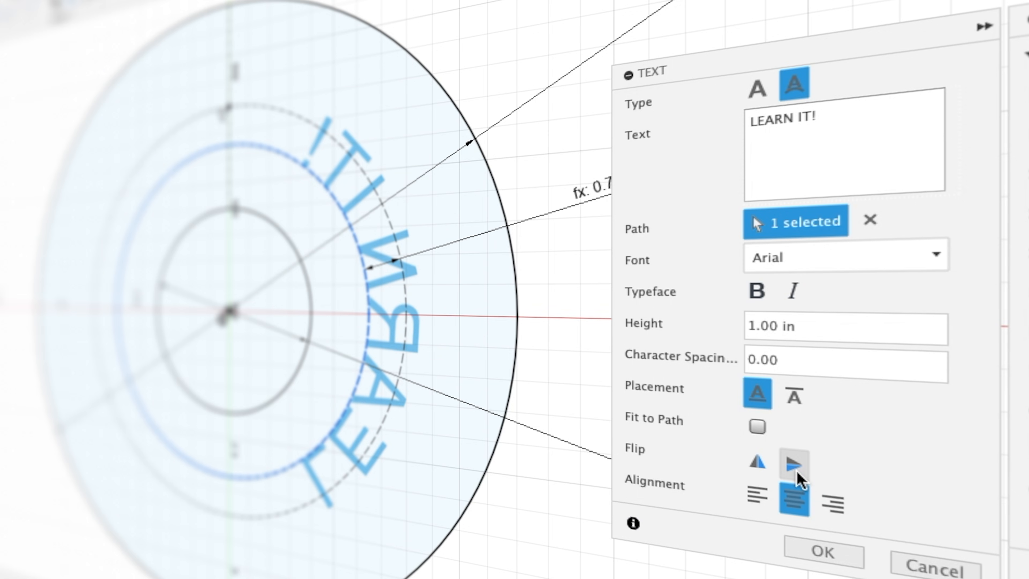
{"action": "left_click", "coordinate": [764, 465]}
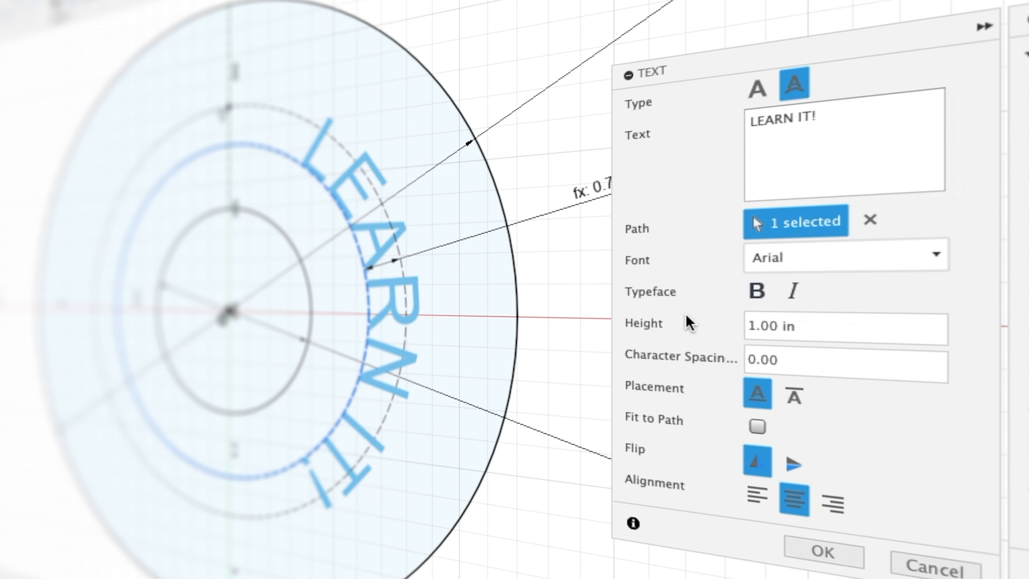
Set the text height to LTextHeight and accept the text
{"action": "left_click_drag", "start_coordinate": [808, 326], "coordinate": [710, 334]}
{"action": "type", "text": "LTextHeight"}
{"action": "key", "text": "Return"}
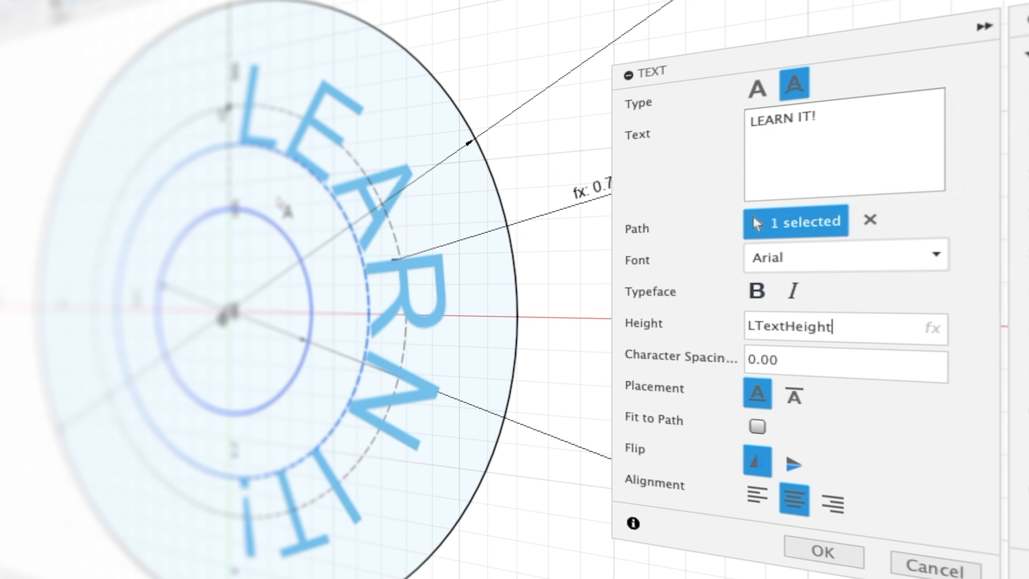
{"action": "left_click", "coordinate": [849, 563]}
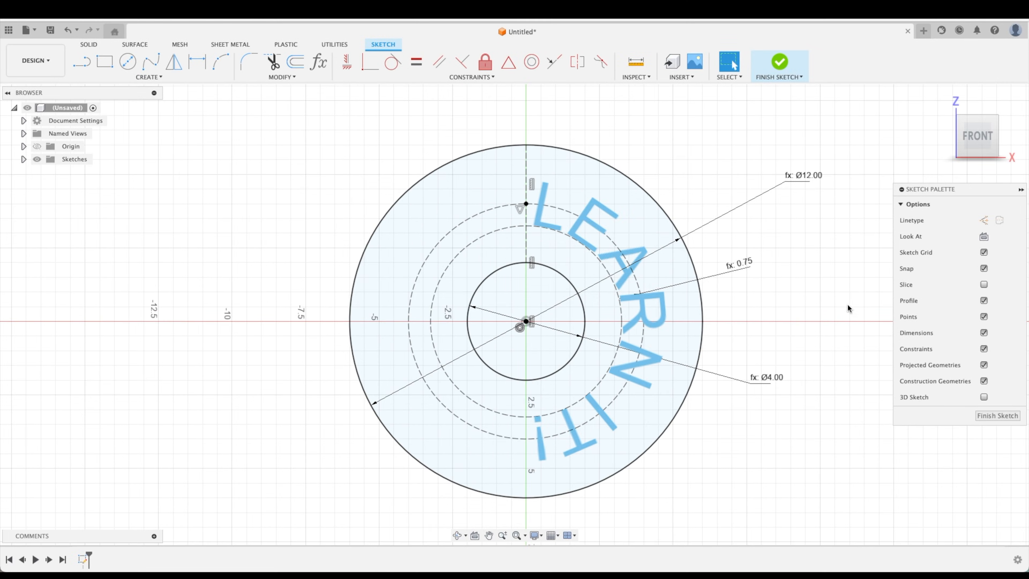
Set the OuterDia user parameter to 14 in to test how the sketch adapts
{"action": "middle_click_drag", "start_coordinate": [785, 305], "coordinate": [462, 339]}
{"action": "scroll", "coordinate": [587, 305], "scroll_direction": "down", "scroll_amount": 3}
{"action": "middle_click_drag", "start_coordinate": [691, 282], "coordinate": [566, 325]}
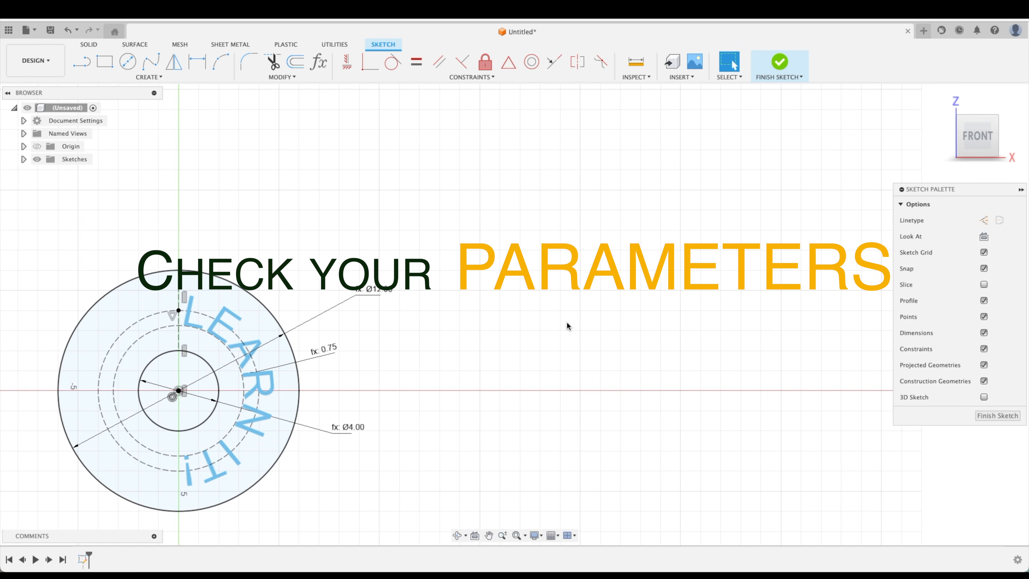
{"action": "left_click", "coordinate": [319, 66]}
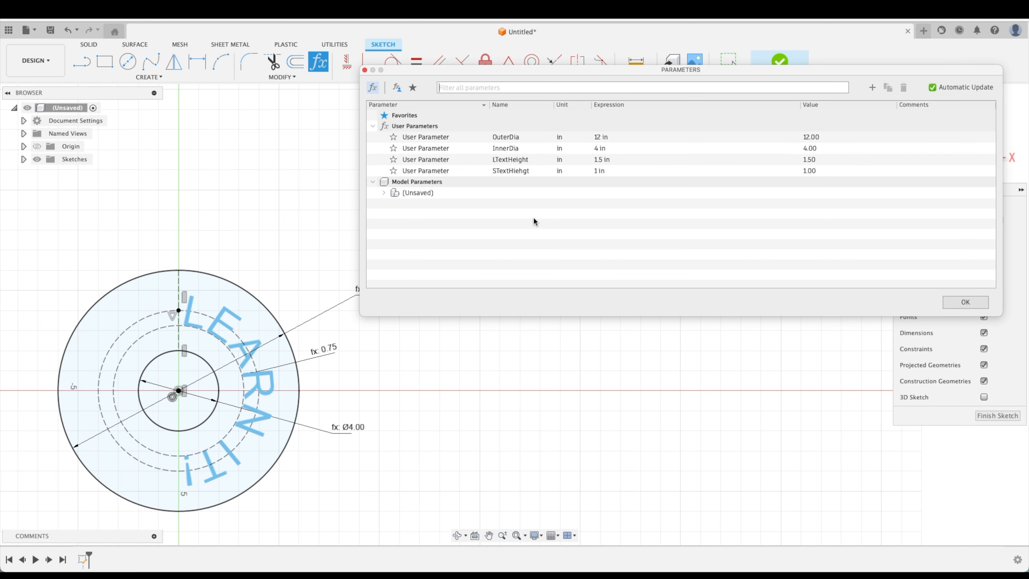
{"action": "left_click", "coordinate": [614, 137]}
{"action": "type", "text": "14"}
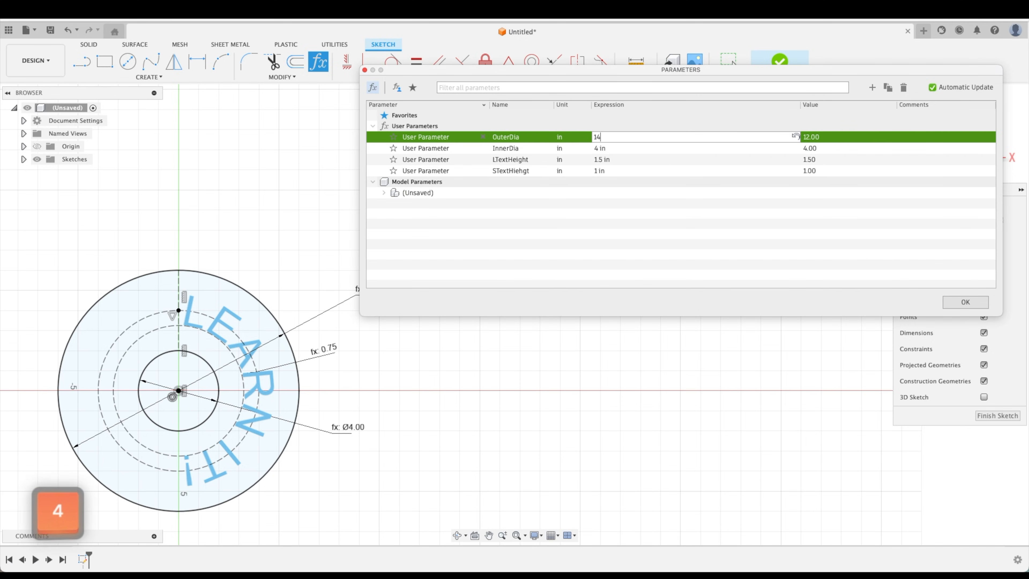
{"action": "key", "text": "Return"}
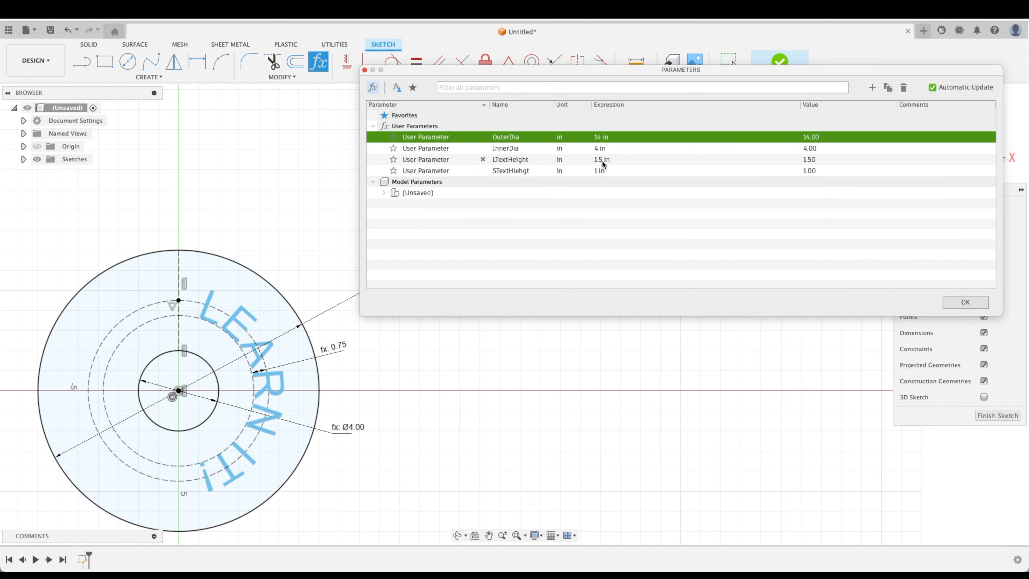
Try the InnerDia user parameter at 2 in, and restore it to 4 in
{"action": "left_click", "coordinate": [618, 151]}
{"action": "type", "text": "2"}
{"action": "key", "text": "Return"}
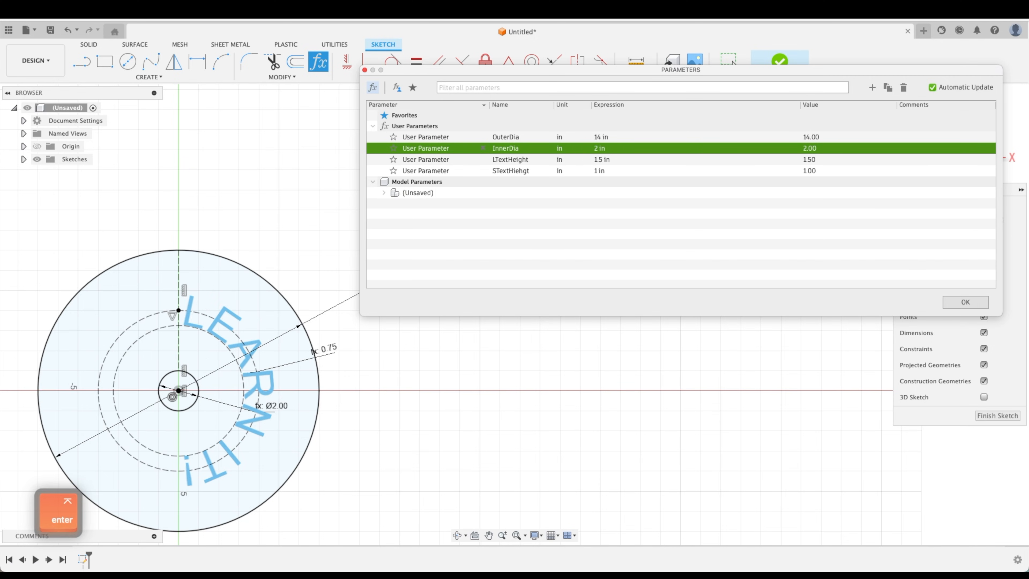
{"action": "left_click", "coordinate": [618, 149]}
{"action": "type", "text": "4"}
{"action": "key", "text": "Return"}
Set the OuterDia user parameter to 10 in and the LTextHeight parameter to 1.75 in
{"action": "left_click", "coordinate": [610, 138]}
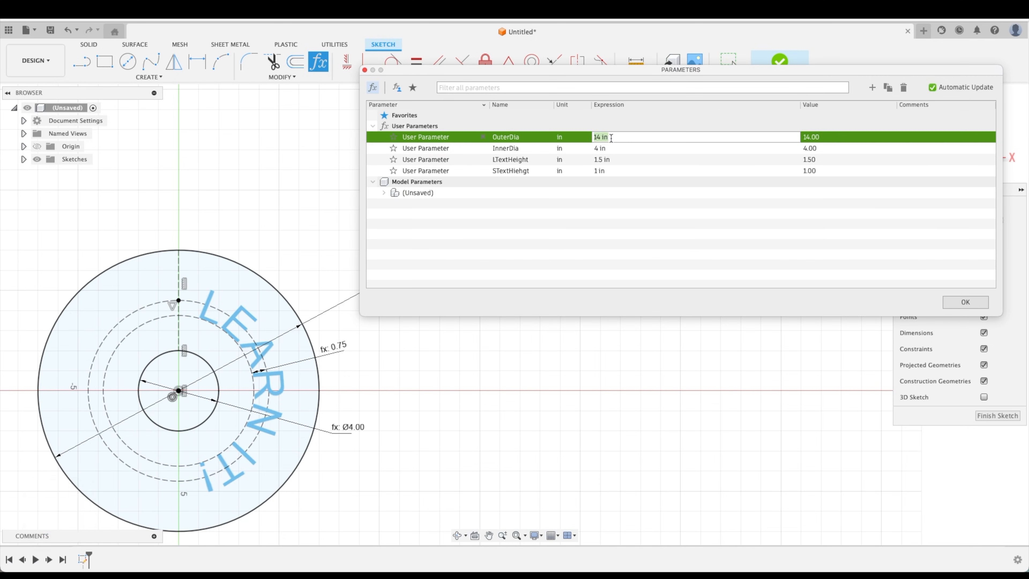
{"action": "type", "text": "10"}
{"action": "key", "text": "Return"}
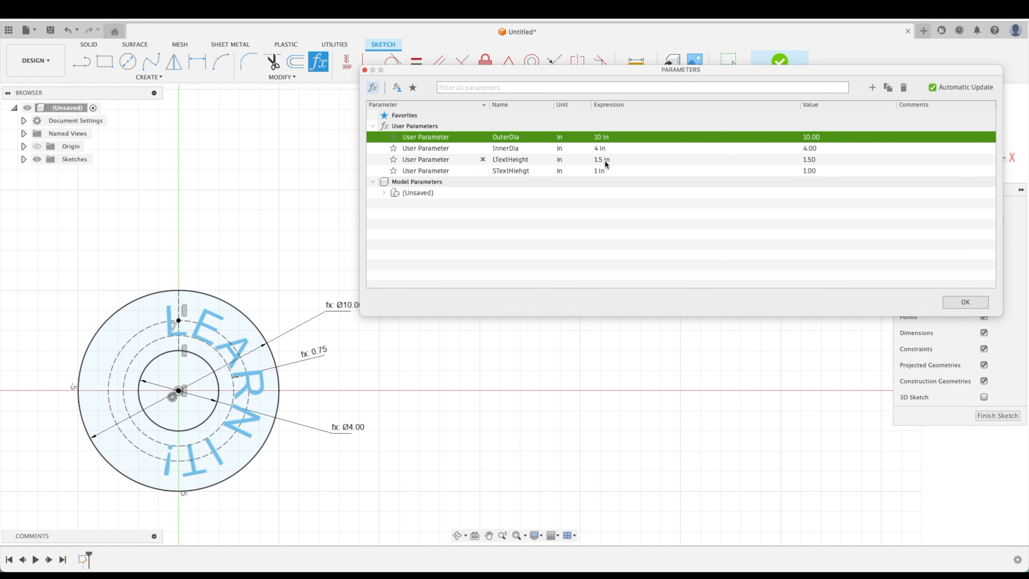
{"action": "left_click", "coordinate": [615, 160]}
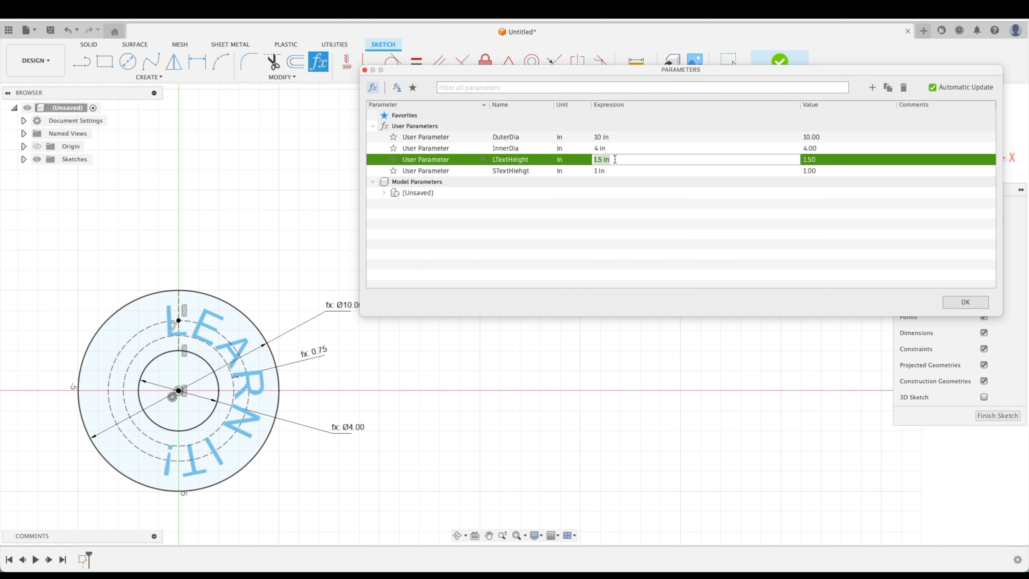
{"action": "type", "text": "1.75"}
{"action": "key", "text": "Return"}
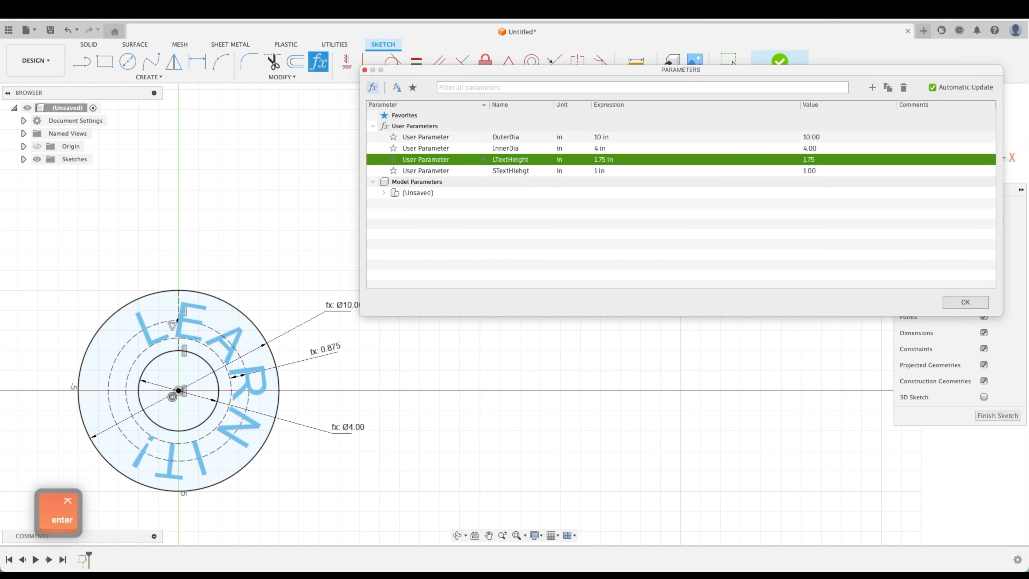
Set the LTextHeight user parameter to 1 in and close the parameters
{"action": "left_click", "coordinate": [627, 161]}
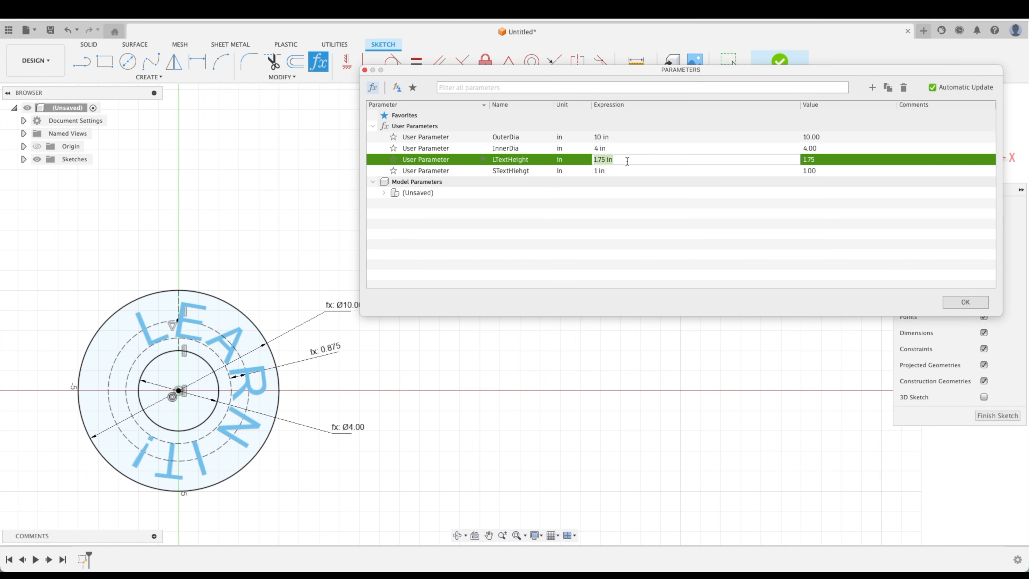
{"action": "type", "text": "1"}
{"action": "key", "text": "Return"}
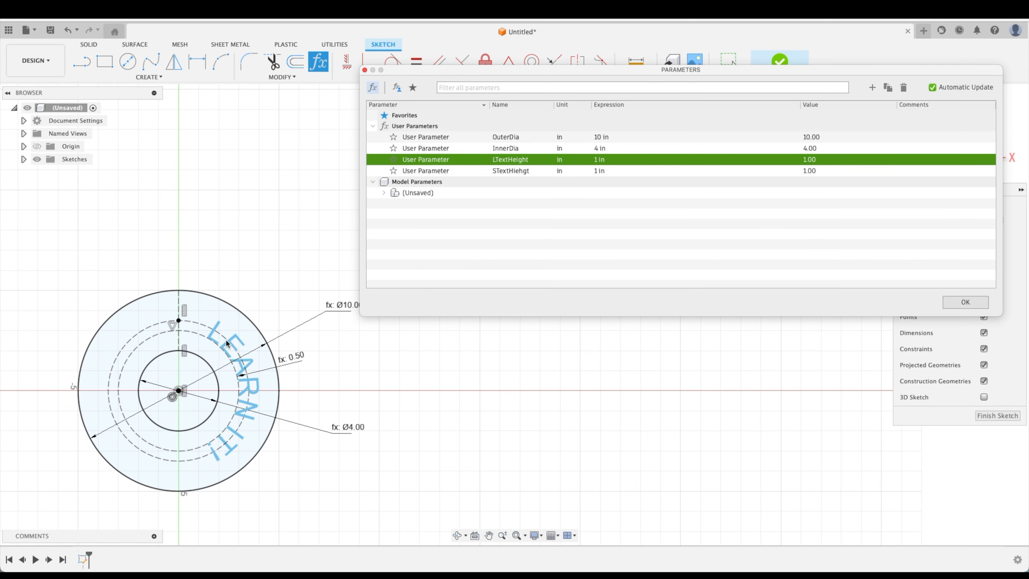
{"action": "left_click", "coordinate": [975, 302]}
Compare the center and right alignments of the LEARN IT! text on its circular path, and apply left alignment
{"action": "scroll", "coordinate": [391, 328], "scroll_direction": "down", "scroll_amount": 3}
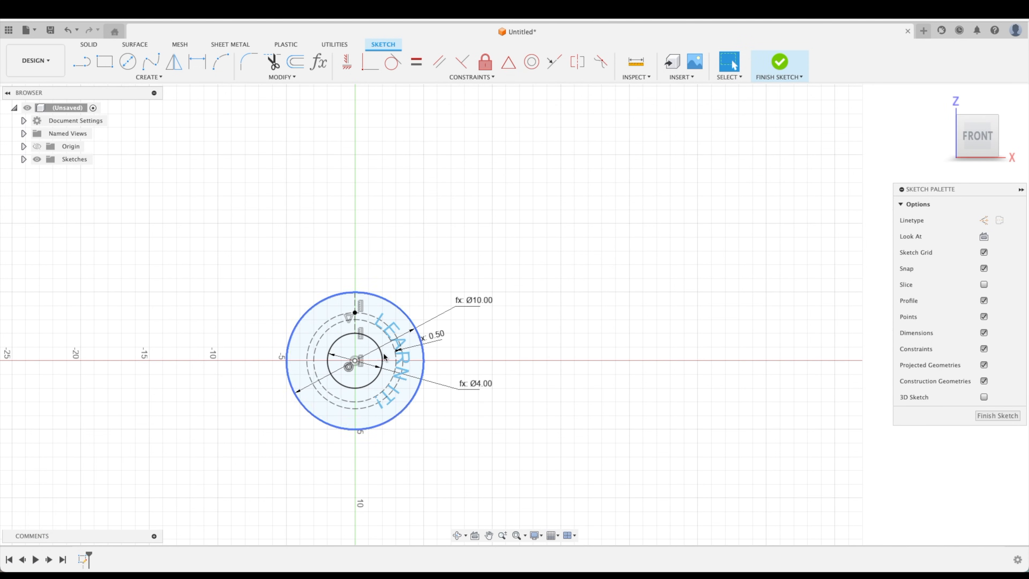
{"action": "scroll", "coordinate": [358, 362], "scroll_direction": "up", "scroll_amount": 3}
{"action": "scroll", "coordinate": [486, 312], "scroll_direction": "up", "scroll_amount": 5}
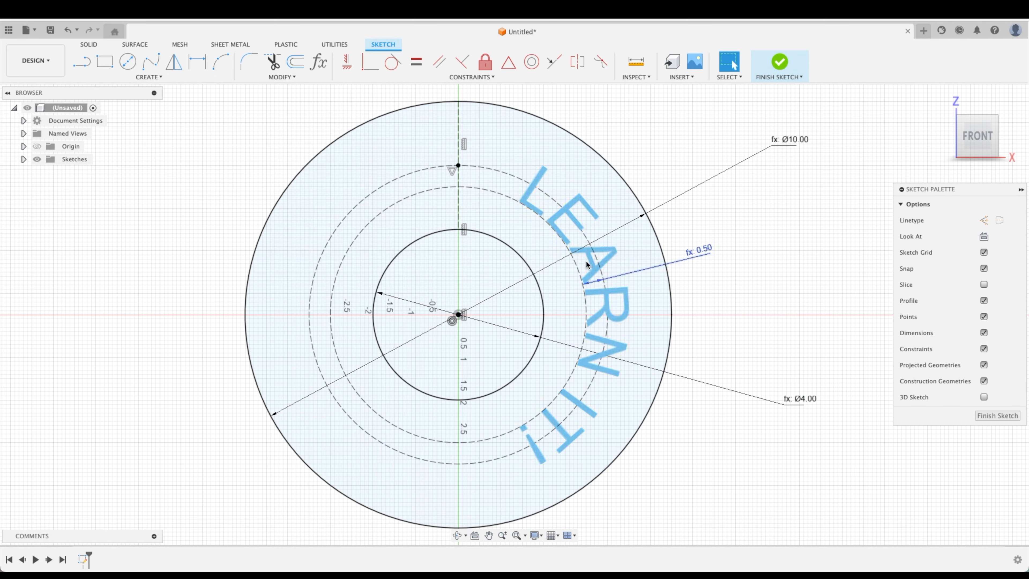
{"action": "double_click", "coordinate": [562, 216]}
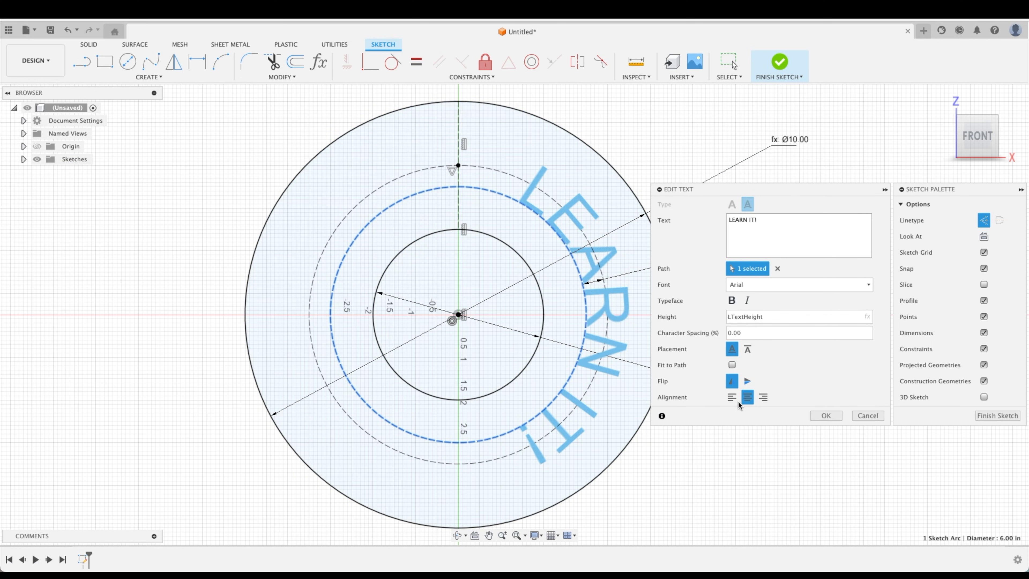
{"action": "left_click", "coordinate": [731, 397]}
{"action": "left_click", "coordinate": [747, 397]}
{"action": "left_click", "coordinate": [763, 397]}
{"action": "left_click", "coordinate": [747, 397]}
{"action": "left_click", "coordinate": [731, 397]}
{"action": "left_click", "coordinate": [825, 416]}
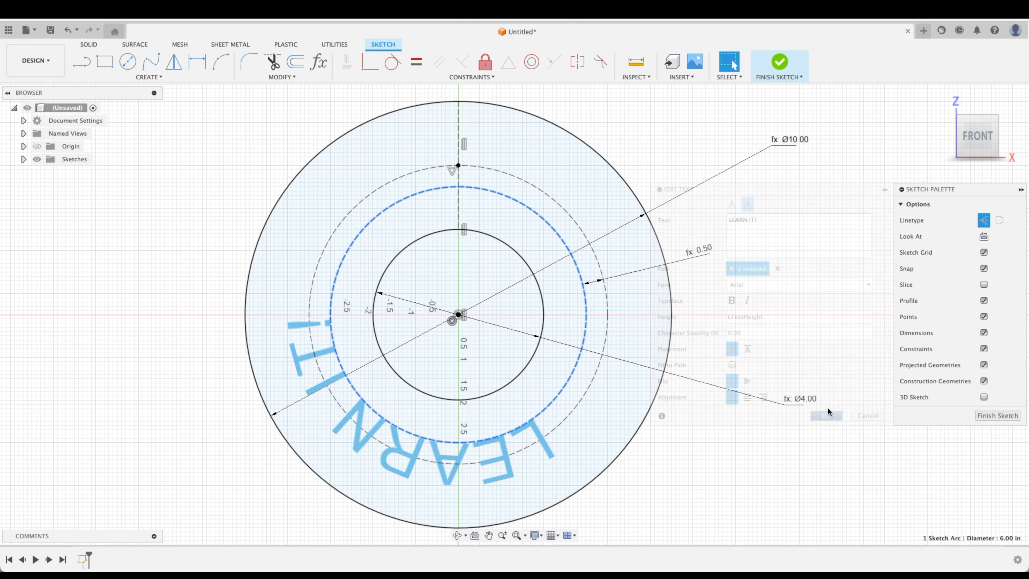
Sketch a wavy four-point fit point spline about 30.5 in long in the empty area above and to the right of the tire circles
{"action": "scroll", "coordinate": [746, 288], "scroll_direction": "down", "scroll_amount": 3}
{"action": "mouse_move", "coordinate": [794, 273]}
{"action": "middle_mouse_down"}
{"action": "mouse_move", "coordinate": [858, 267]}
{"action": "mouse_move", "coordinate": [429, 367]}
{"action": "middle_mouse_up"}
{"action": "mouse_move", "coordinate": [740, 328]}
{"action": "middle_mouse_down"}
{"action": "mouse_move", "coordinate": [594, 348]}
{"action": "mouse_move", "coordinate": [629, 341]}
{"action": "mouse_move", "coordinate": [614, 350]}
{"action": "middle_mouse_up"}
{"action": "scroll", "coordinate": [629, 341], "scroll_direction": "down", "scroll_amount": 2}
{"action": "scroll", "coordinate": [614, 350], "scroll_direction": "down", "scroll_amount": 1}
{"action": "left_click", "coordinate": [154, 78]}
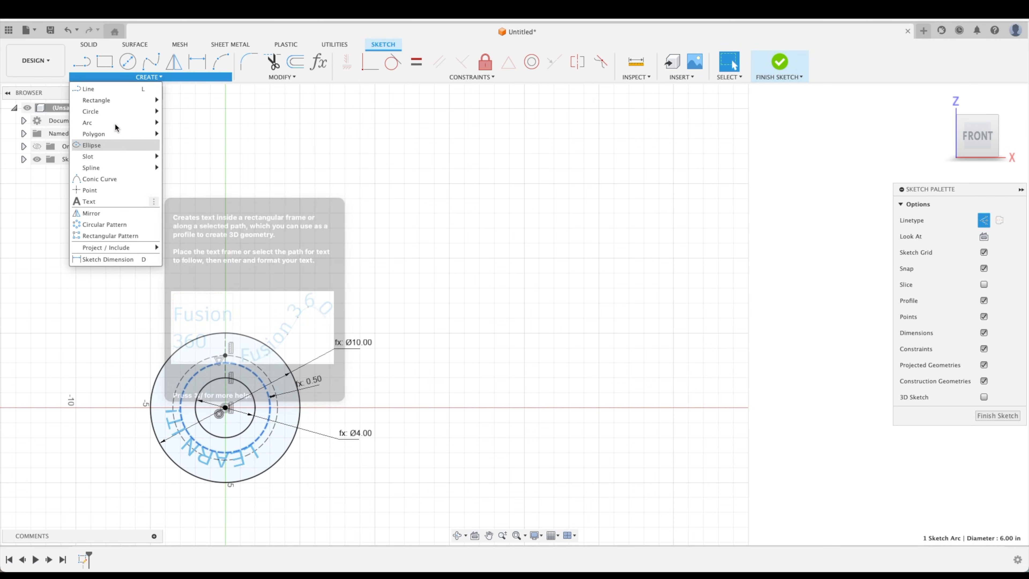
{"action": "mouse_move", "coordinate": [115, 167]}
{"action": "left_click", "coordinate": [190, 167]}
{"action": "left_click", "coordinate": [414, 252]}
{"action": "left_click", "coordinate": [582, 252]}
{"action": "left_click", "coordinate": [732, 169]}
{"action": "left_click", "coordinate": [831, 198]}
{"action": "left_click", "coordinate": [849, 184]}
{"action": "left_click", "coordinate": [493, 168]}
{"action": "key", "text": "Escape"}
Start text on a path along the spline reading FUSION 360, and flip it so it reads upright
{"action": "left_click", "coordinate": [150, 77]}
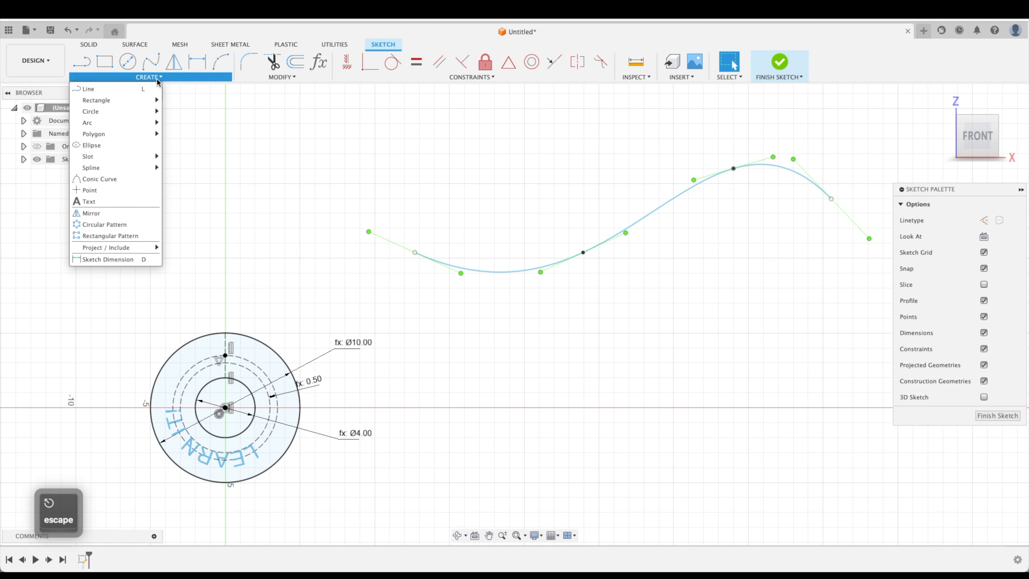
{"action": "left_click", "coordinate": [120, 200]}
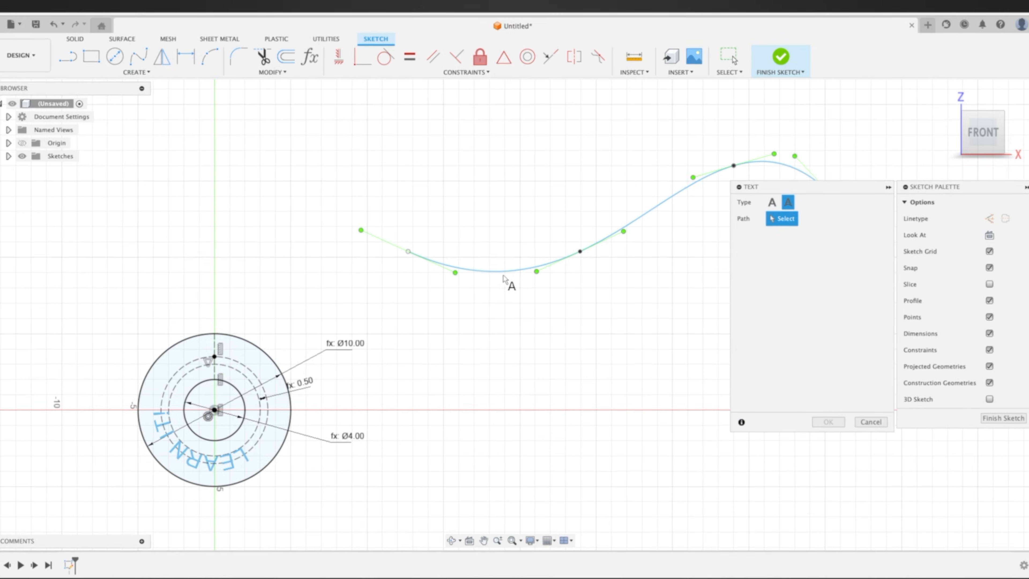
{"action": "left_click", "coordinate": [504, 270]}
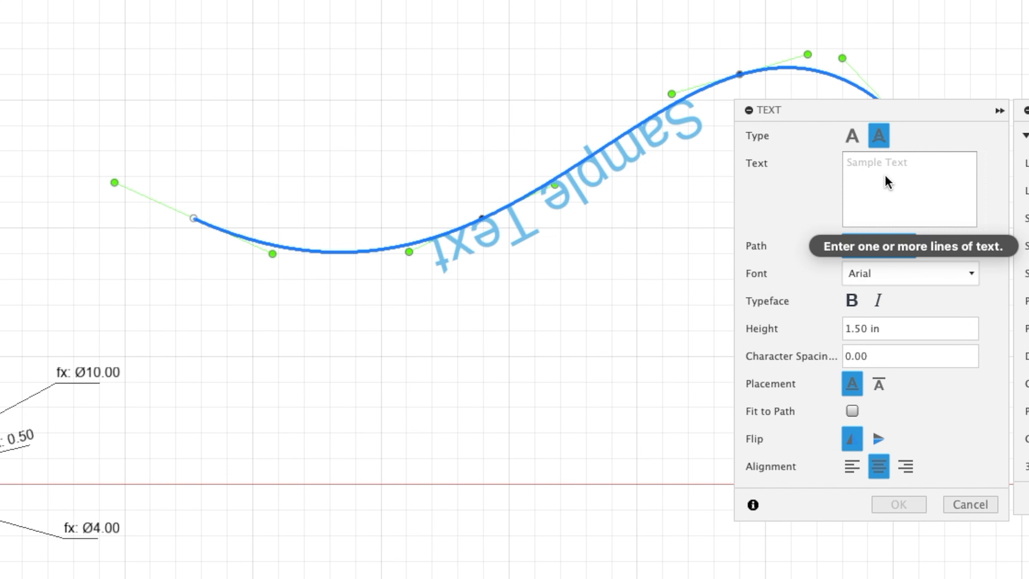
{"action": "type", "text": "FUSION"}
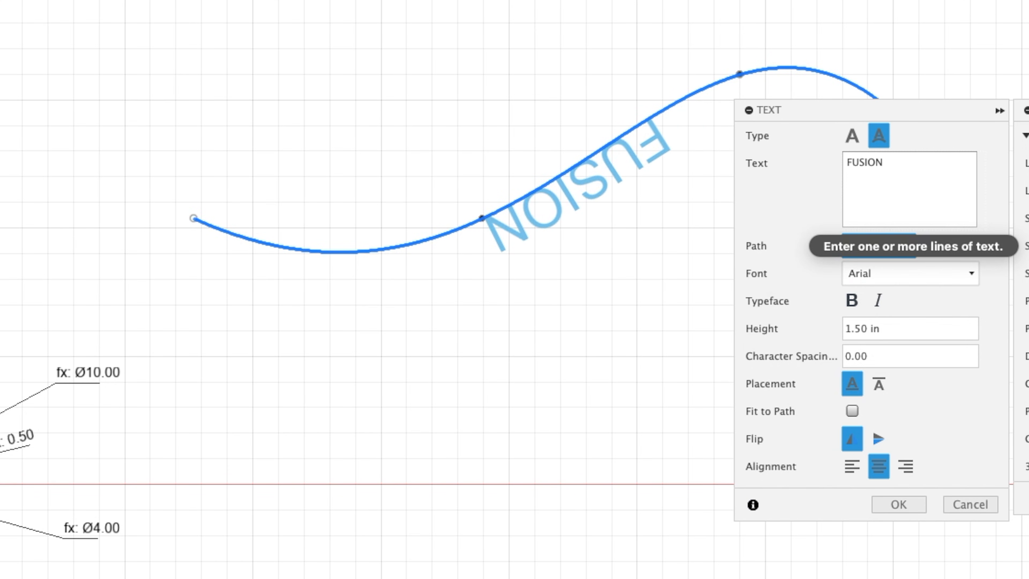
{"action": "type", "text": " 360"}
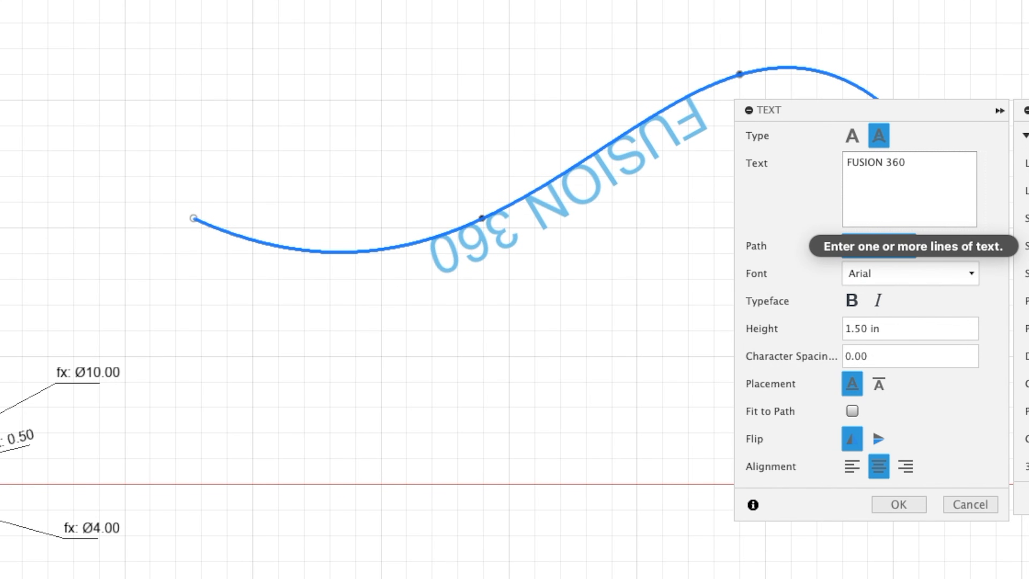
{"action": "left_click", "coordinate": [852, 439]}
{"action": "left_click", "coordinate": [872, 444]}
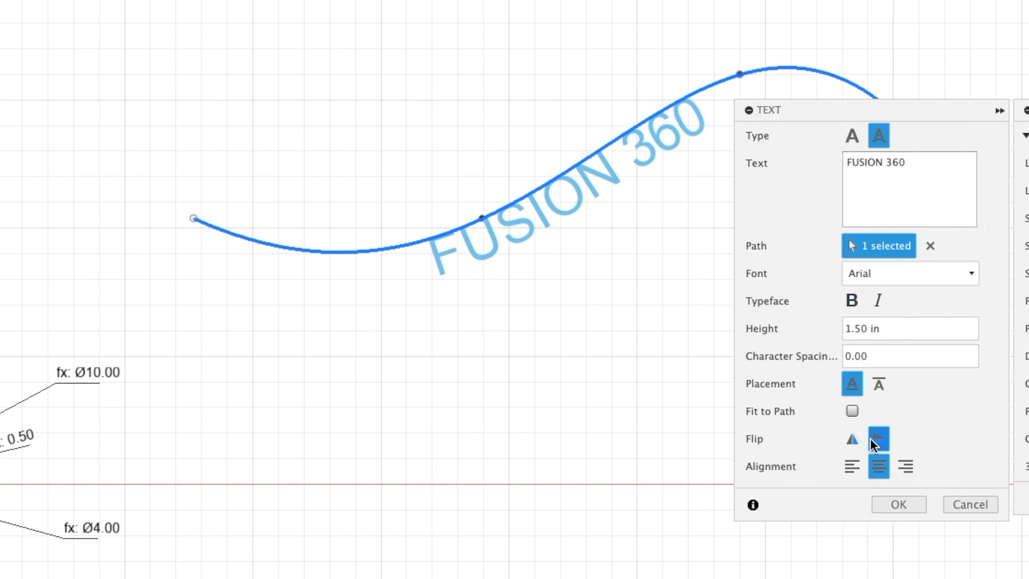
Place the FUSION 360 text above the spline, compare its left, center and right alignments, and discard the text
{"action": "left_click", "coordinate": [880, 387]}
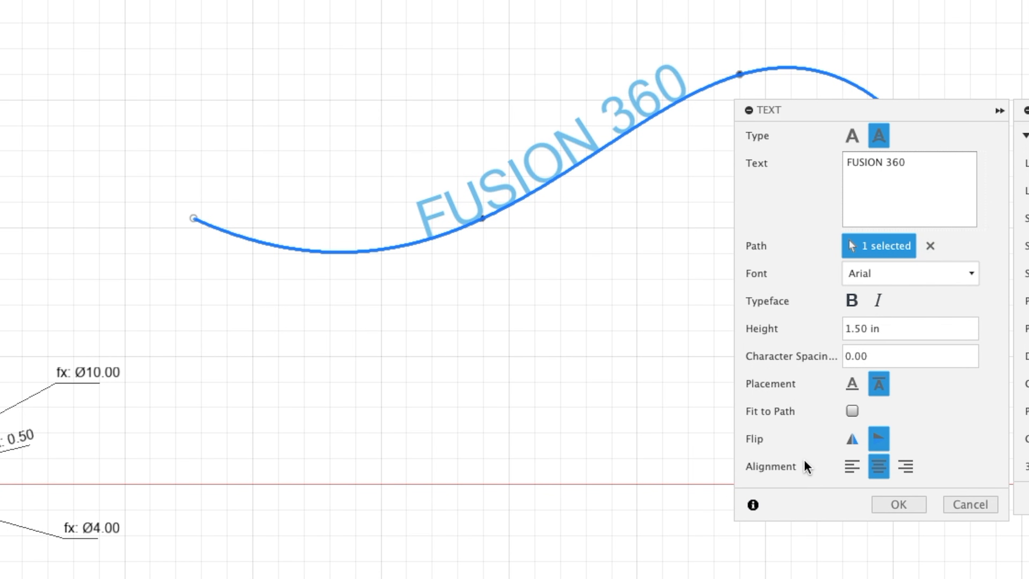
{"action": "left_click", "coordinate": [855, 469]}
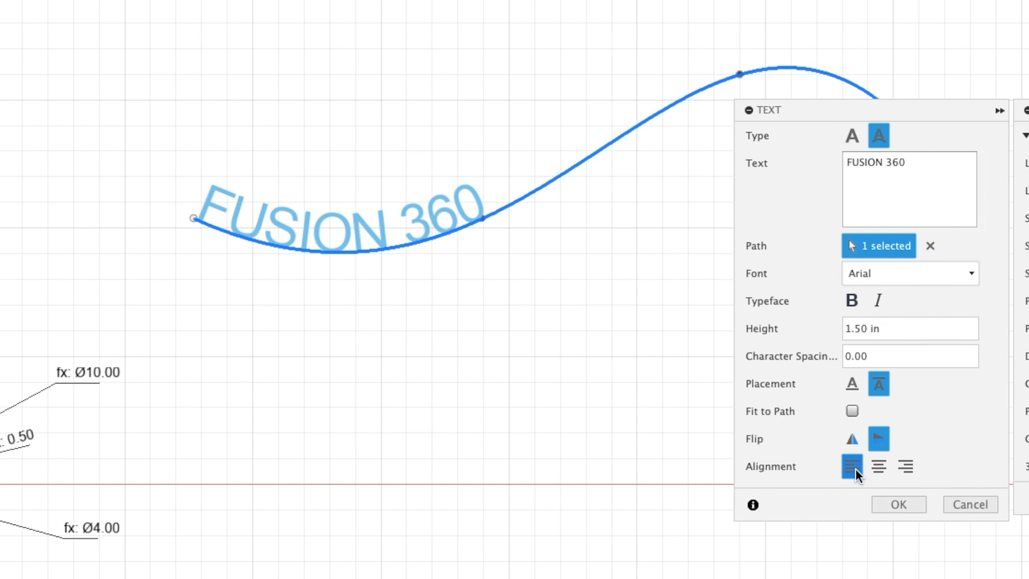
{"action": "left_click", "coordinate": [875, 468]}
{"action": "middle_click_drag", "start_coordinate": [607, 397], "coordinate": [350, 417]}
{"action": "left_click", "coordinate": [906, 467]}
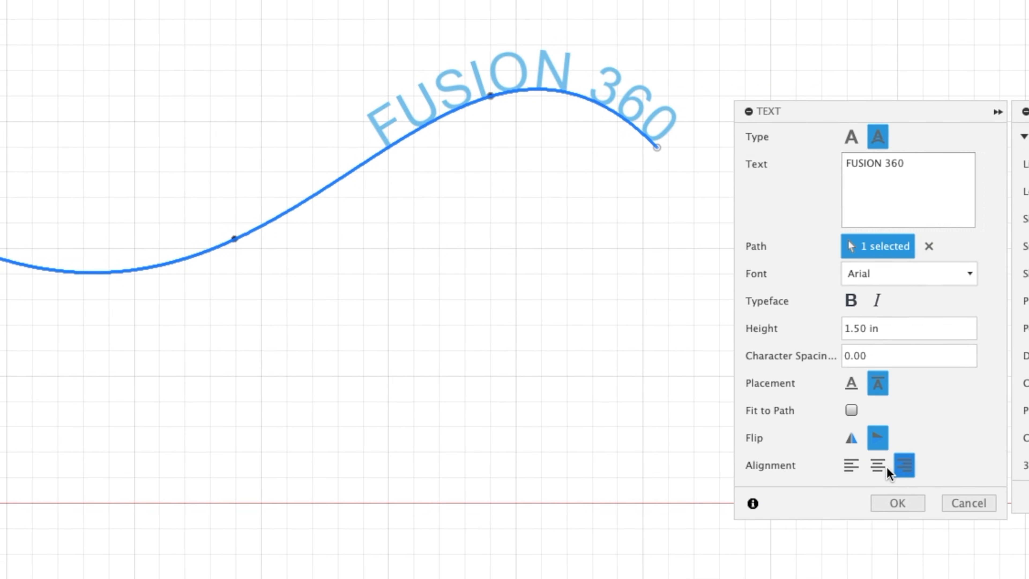
{"action": "left_click", "coordinate": [877, 467]}
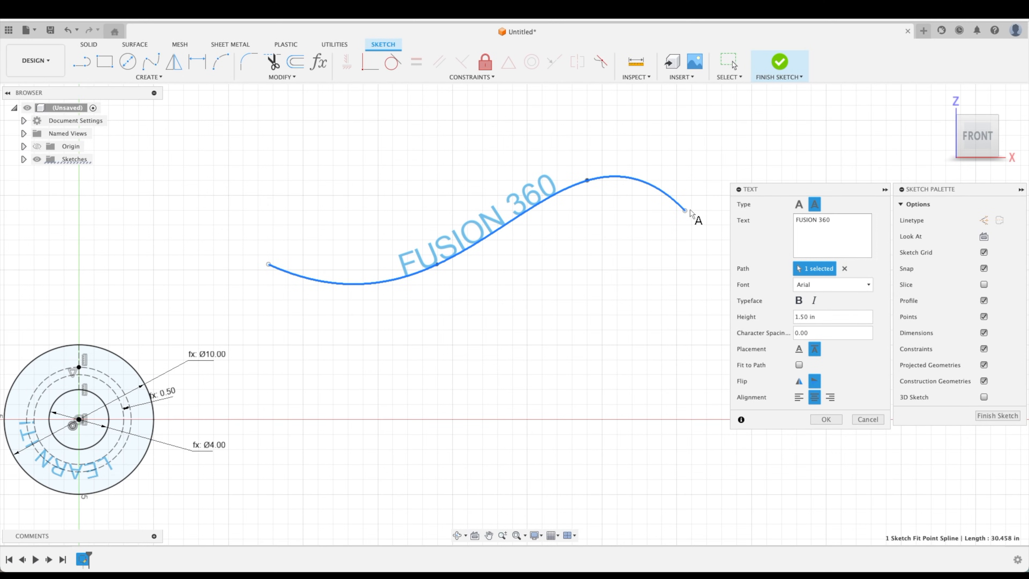
{"action": "left_click", "coordinate": [867, 418]}
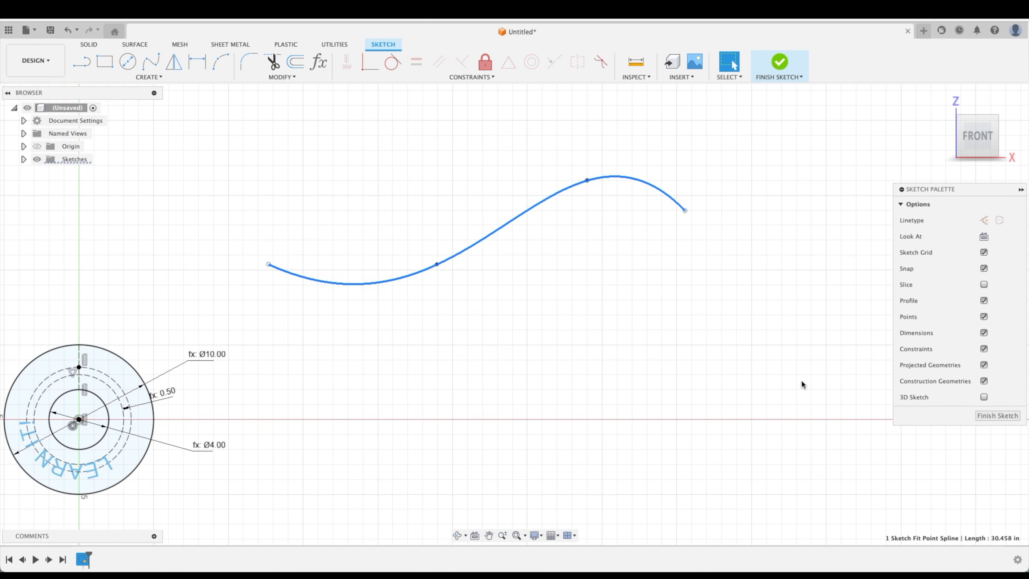
Delete the wavy spline from the sketch
{"action": "scroll", "coordinate": [779, 329], "scroll_direction": "down", "scroll_amount": 3}
{"action": "key", "text": "Escape"}
{"action": "left_click", "coordinate": [523, 291]}
{"action": "key", "text": "Delete"}
{"action": "scroll", "coordinate": [232, 410], "scroll_direction": "up", "scroll_amount": 3}
{"action": "scroll", "coordinate": [232, 410], "scroll_direction": "up", "scroll_amount": 2}
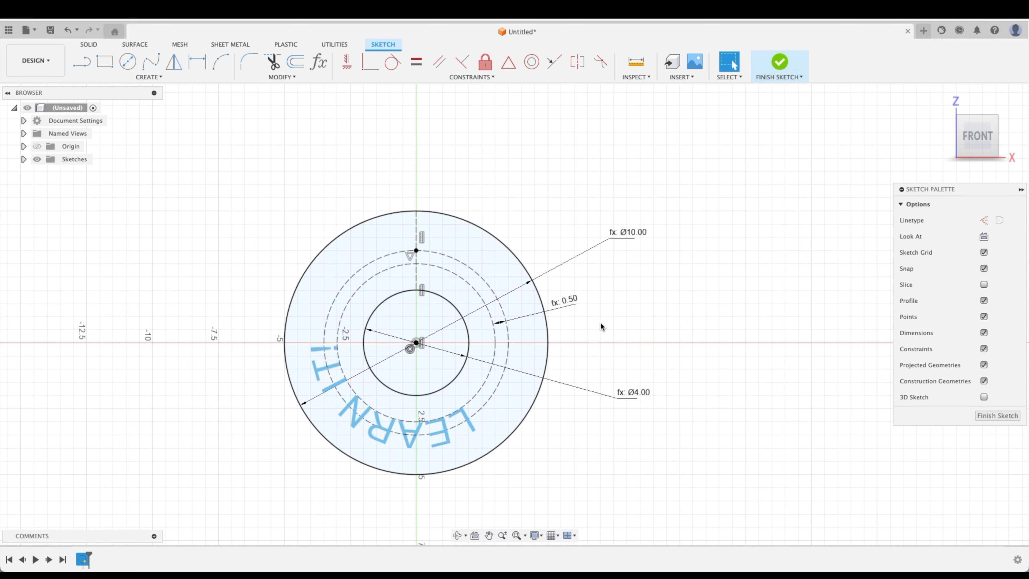
Delete the LEARN IT! text and the smaller dashed construction circle it follows
{"action": "key", "text": "Escape"}
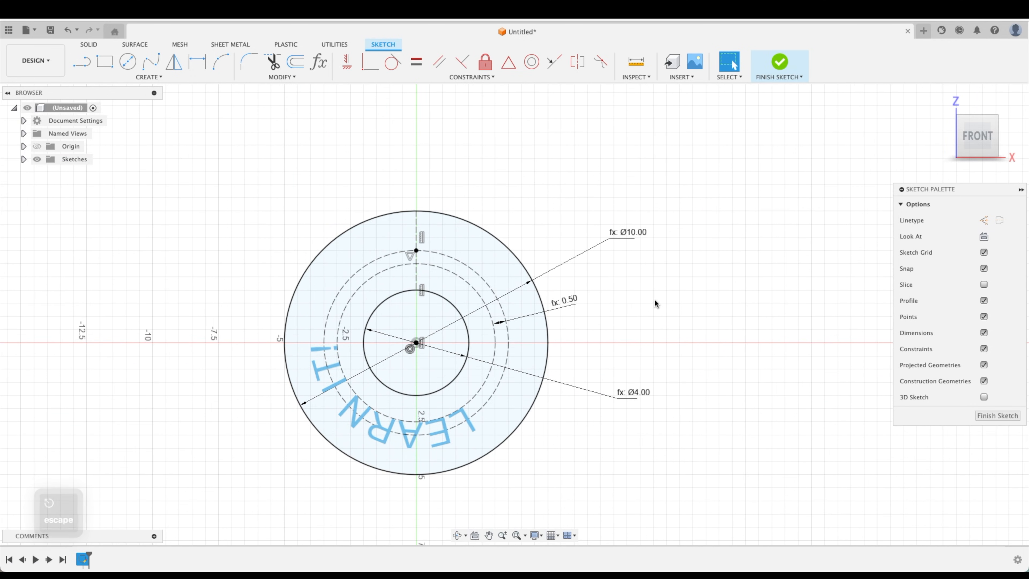
{"action": "scroll", "coordinate": [651, 301], "scroll_direction": "up", "scroll_amount": 1}
{"action": "middle_click_drag", "start_coordinate": [647, 306], "coordinate": [724, 276]}
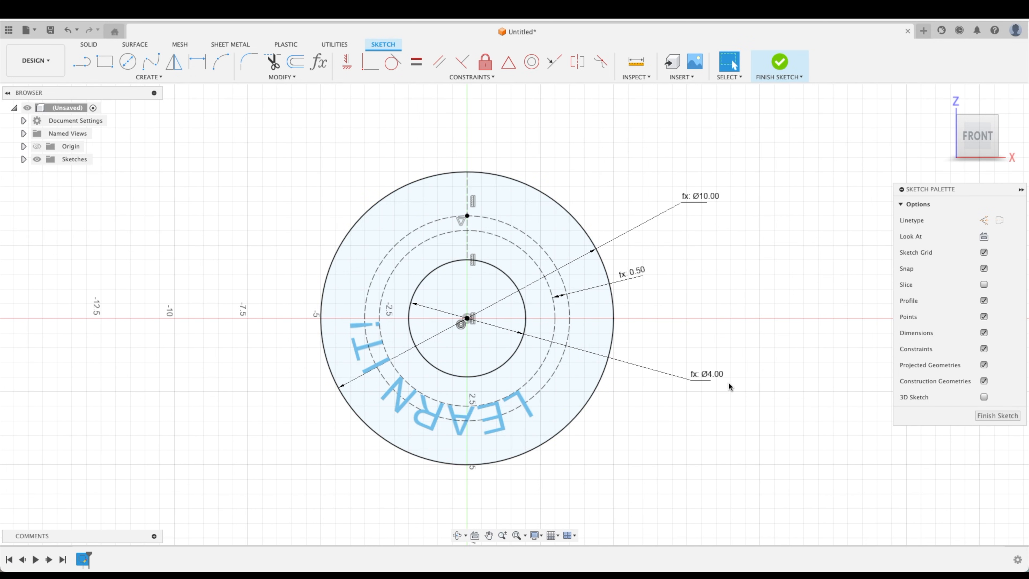
{"action": "left_click", "coordinate": [520, 399]}
{"action": "key", "text": "Delete"}
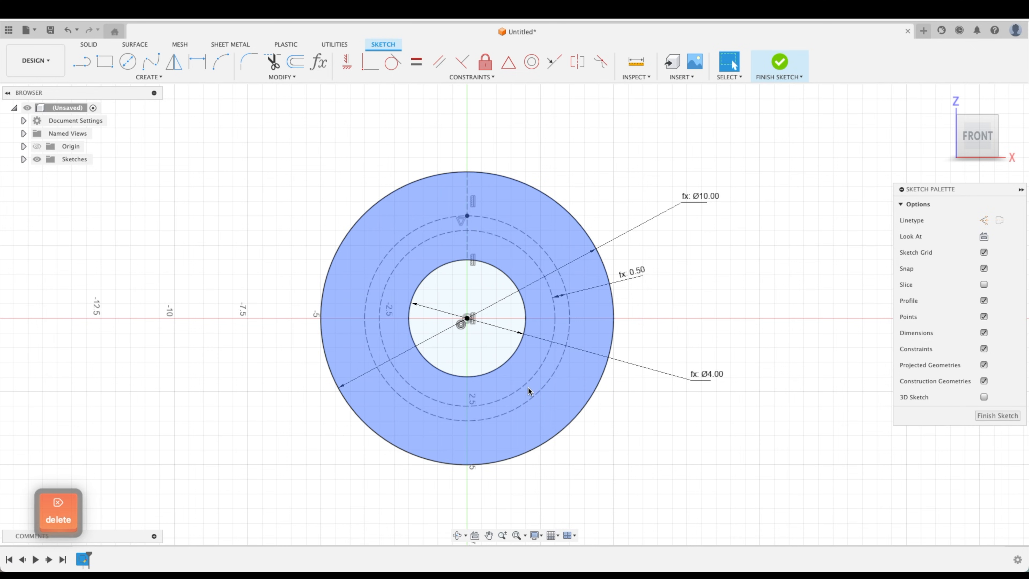
{"action": "left_click", "coordinate": [530, 382]}
{"action": "key", "text": "Delete"}
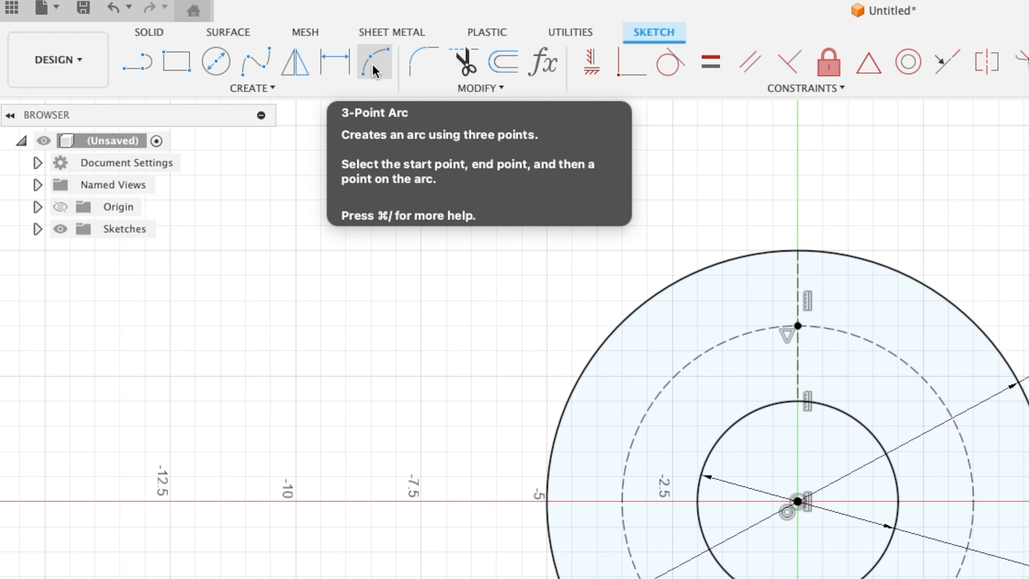
Sketch a 180-degree Center Point Arc about 3 in in radius around the origin, over the upper half of the ring
{"action": "left_click", "coordinate": [372, 63]}
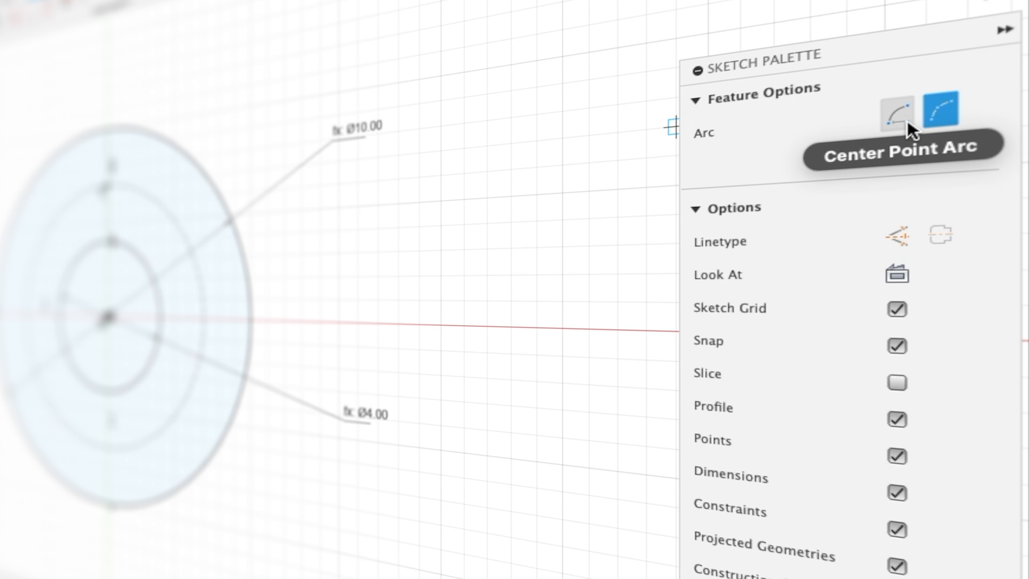
{"action": "left_click", "coordinate": [905, 123]}
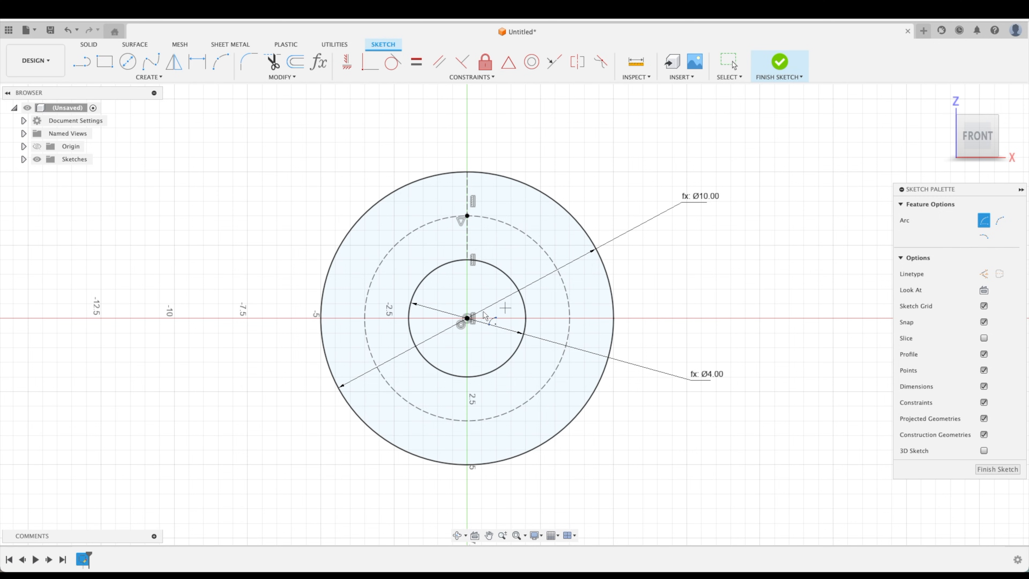
{"action": "left_click", "coordinate": [467, 318]}
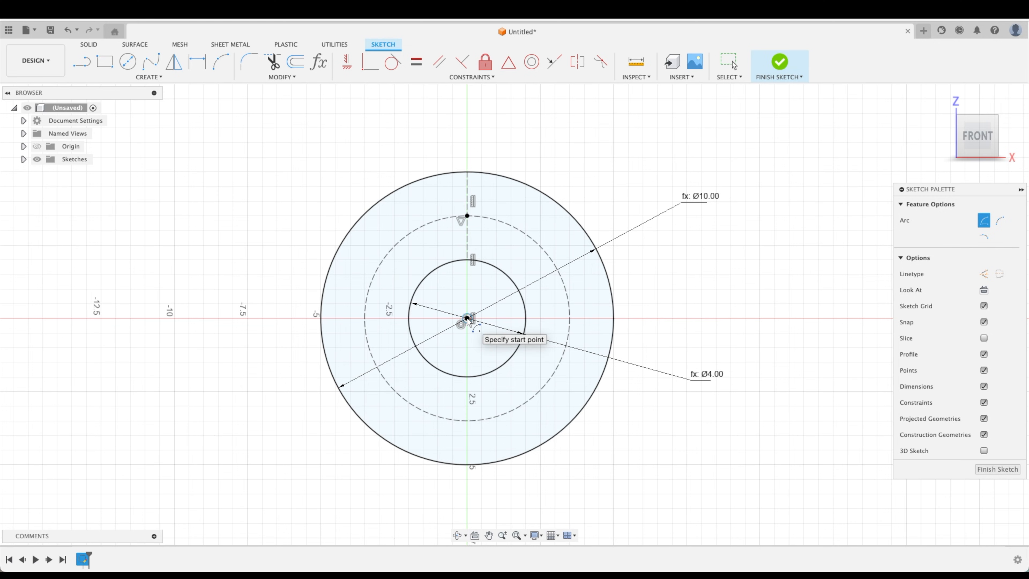
{"action": "left_click", "coordinate": [378, 318]}
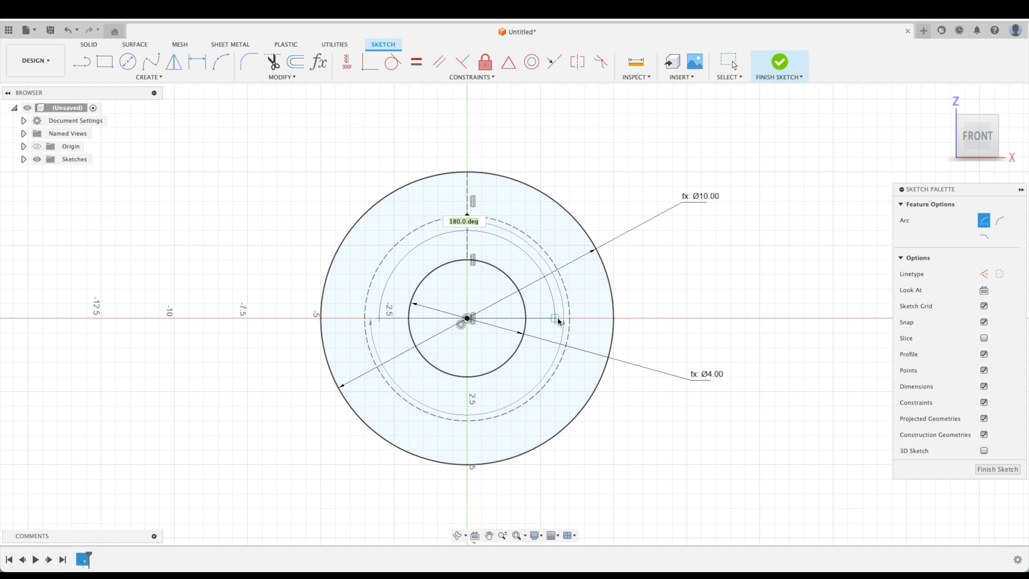
{"action": "left_click", "coordinate": [557, 319]}
{"action": "key", "text": "Escape"}
Move the arc's left endpoint slightly above the horizontal axis and its right endpoint slightly below it
{"action": "scroll", "coordinate": [648, 284], "scroll_direction": "up", "scroll_amount": 3}
{"action": "scroll", "coordinate": [716, 283], "scroll_direction": "up", "scroll_amount": 3}
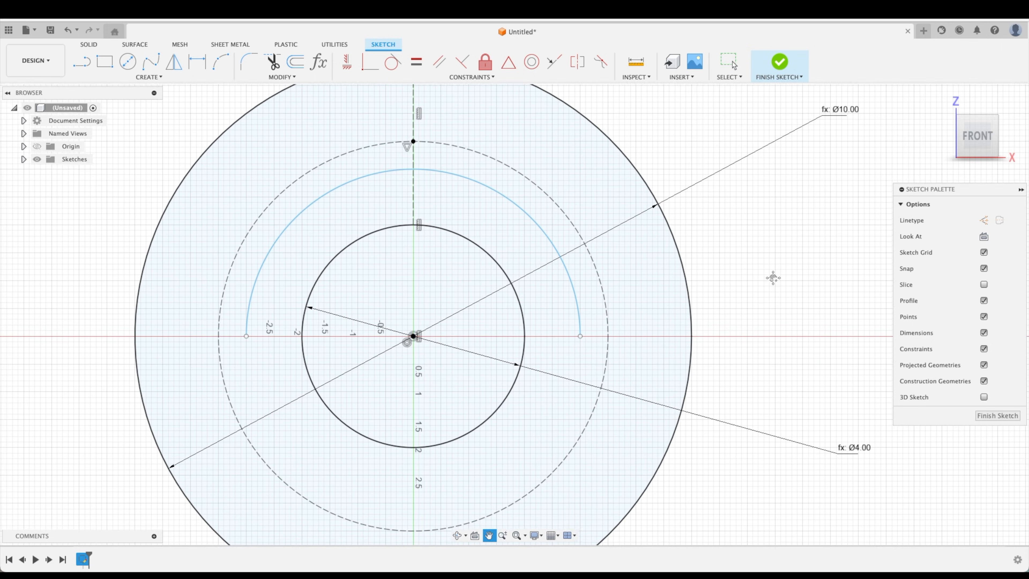
{"action": "left_click", "coordinate": [405, 316]}
{"action": "left_click", "coordinate": [669, 329]}
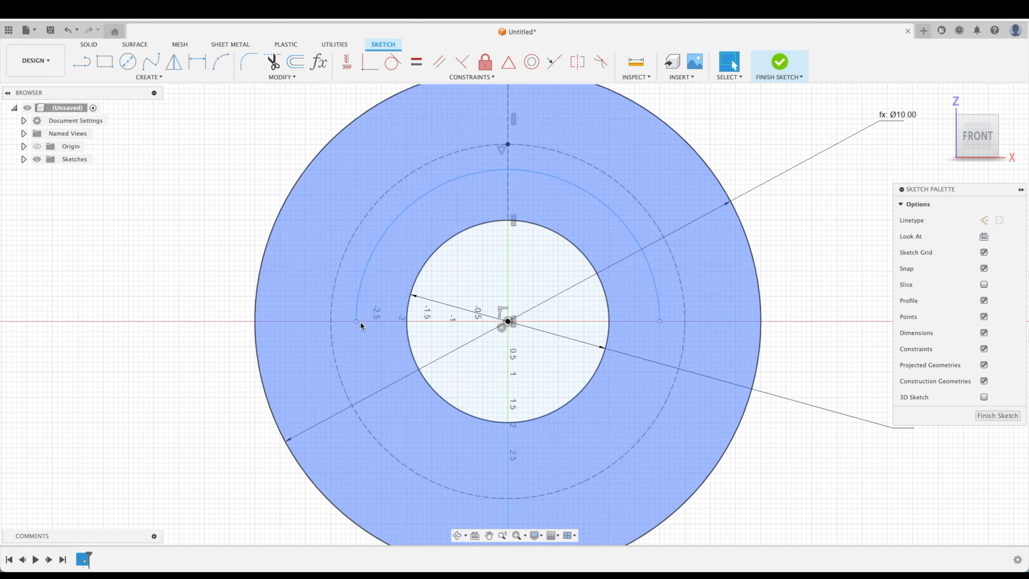
{"action": "mouse_move", "coordinate": [356, 320]}
{"action": "left_mouse_down"}
{"action": "mouse_move", "coordinate": [372, 363]}
{"action": "mouse_move", "coordinate": [356, 306]}
{"action": "left_mouse_up"}
{"action": "mouse_move", "coordinate": [661, 320]}
{"action": "left_mouse_down"}
{"action": "mouse_move", "coordinate": [668, 368]}
{"action": "mouse_move", "coordinate": [666, 333]}
{"action": "mouse_move", "coordinate": [653, 335]}
{"action": "left_mouse_up"}
{"action": "key", "text": "Escape"}
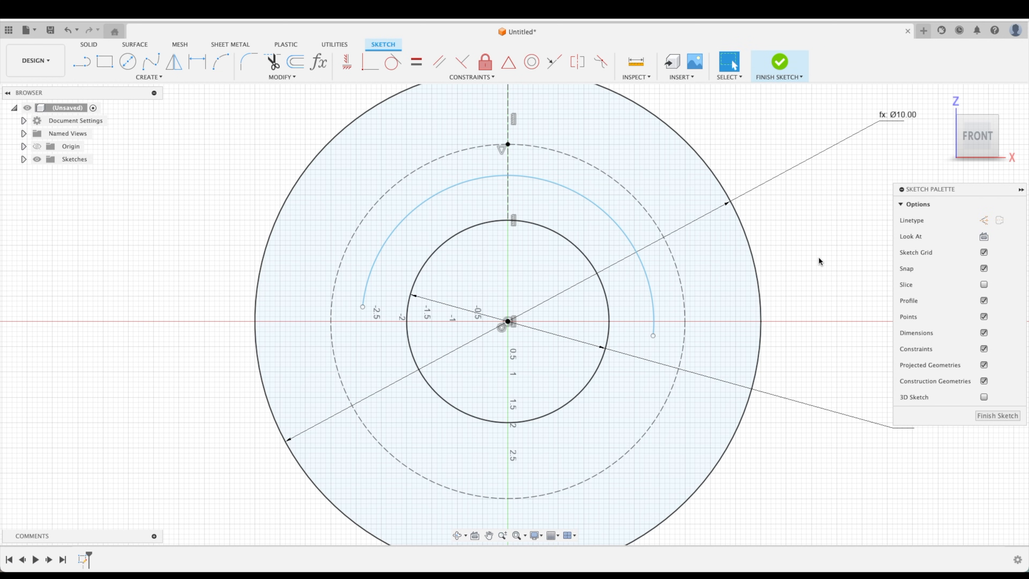
Constrain both arc endpoints horizontally to the circles' center point, and stretch the arc to a radius of about 3.06 in
{"action": "left_click", "coordinate": [347, 64]}
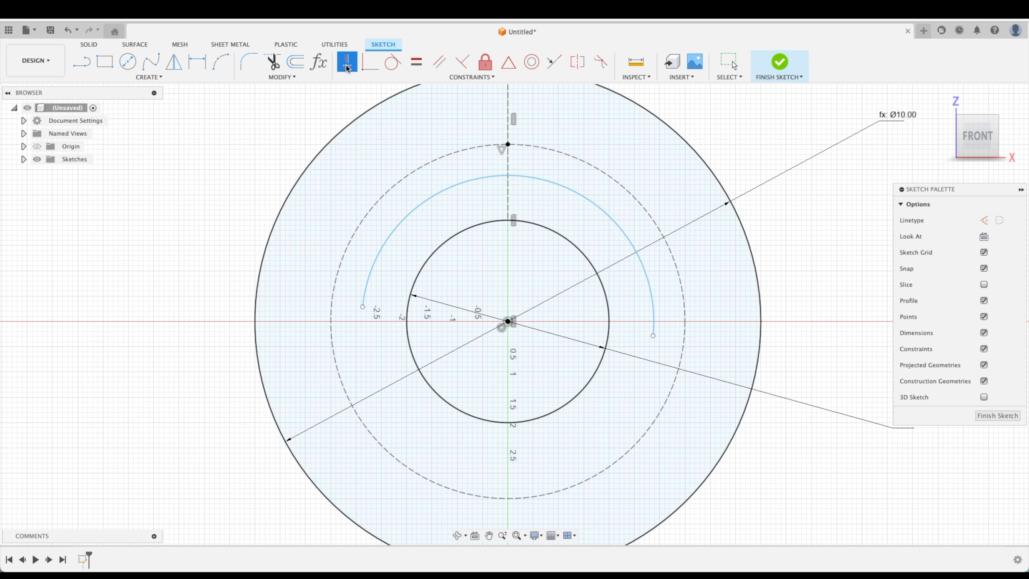
{"action": "left_click", "coordinate": [363, 307]}
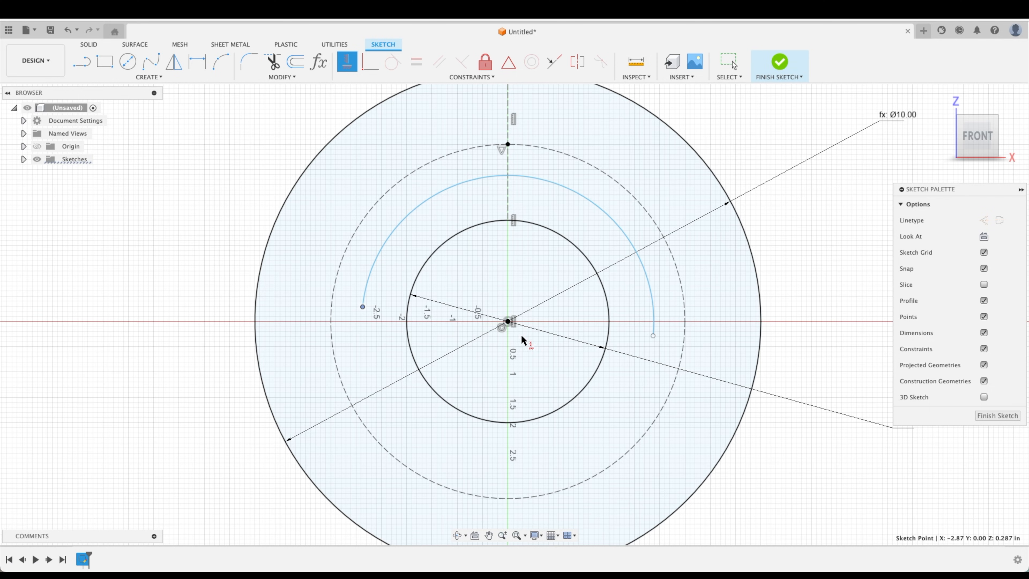
{"action": "left_click", "coordinate": [508, 322]}
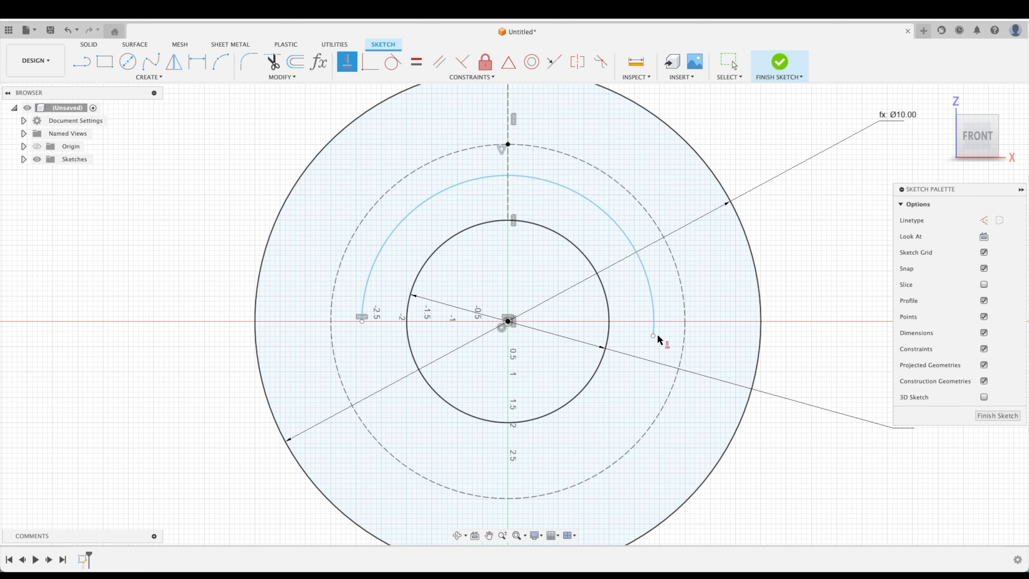
{"action": "left_click", "coordinate": [653, 336]}
{"action": "left_click", "coordinate": [507, 321]}
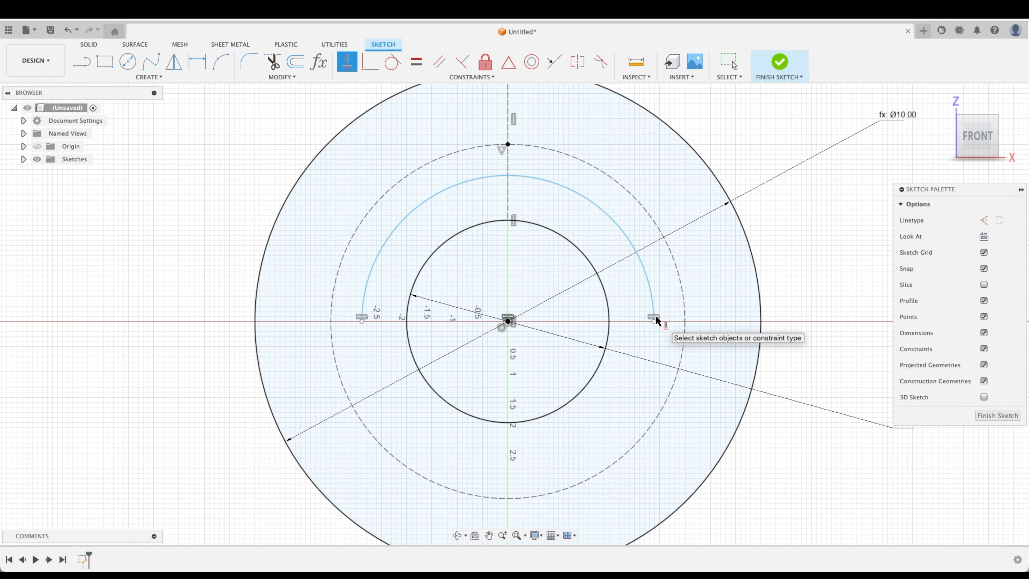
{"action": "key", "text": "Escape"}
{"action": "mouse_move", "coordinate": [604, 213]}
{"action": "left_mouse_down"}
{"action": "mouse_move", "coordinate": [585, 232]}
{"action": "mouse_move", "coordinate": [611, 207]}
{"action": "left_mouse_up"}
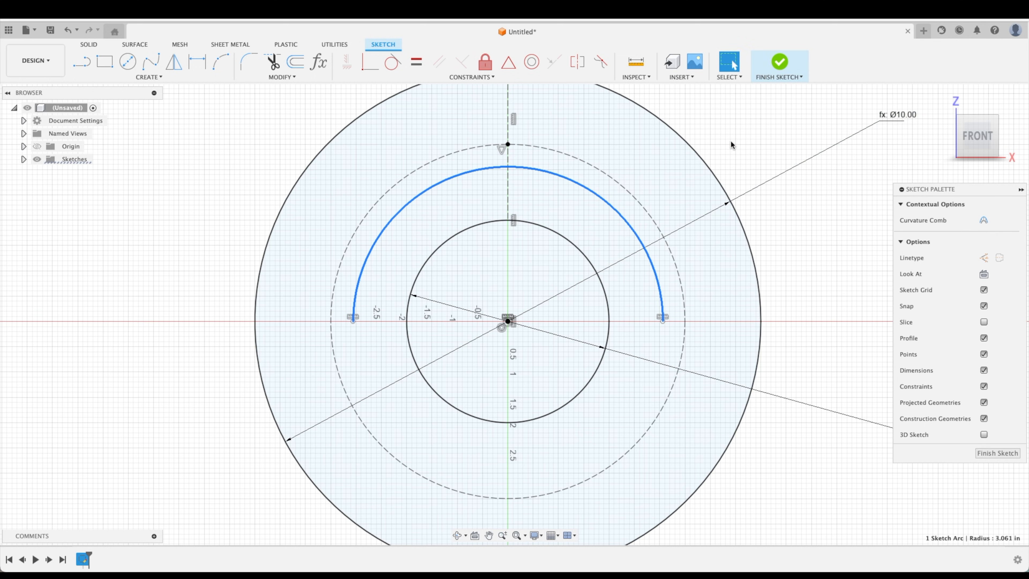
Dimension the offset between the semicircular arc and the dashed construction circle as LTextHeight/2
{"action": "key", "text": "Escape"}
{"action": "key", "text": "d"}
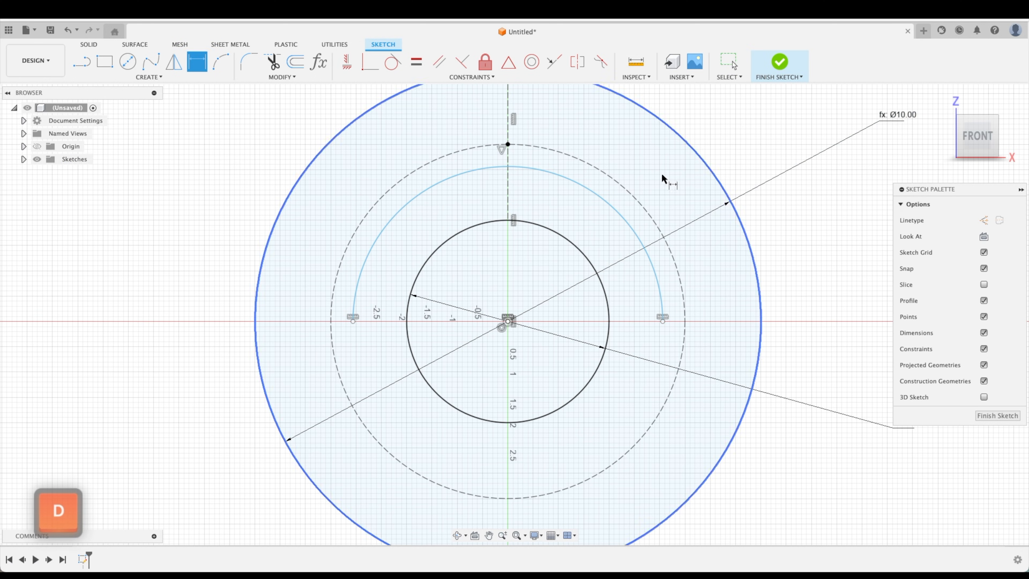
{"action": "left_click", "coordinate": [612, 207]}
{"action": "left_click", "coordinate": [731, 129]}
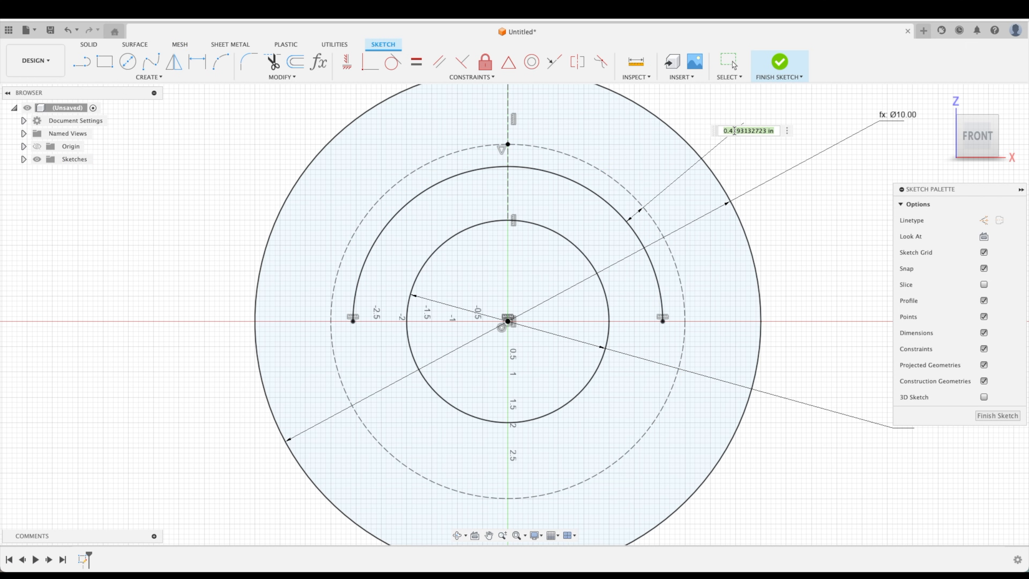
{"action": "type", "text": "l"}
{"action": "key", "text": "Return"}
{"action": "type", "text": "/2"}
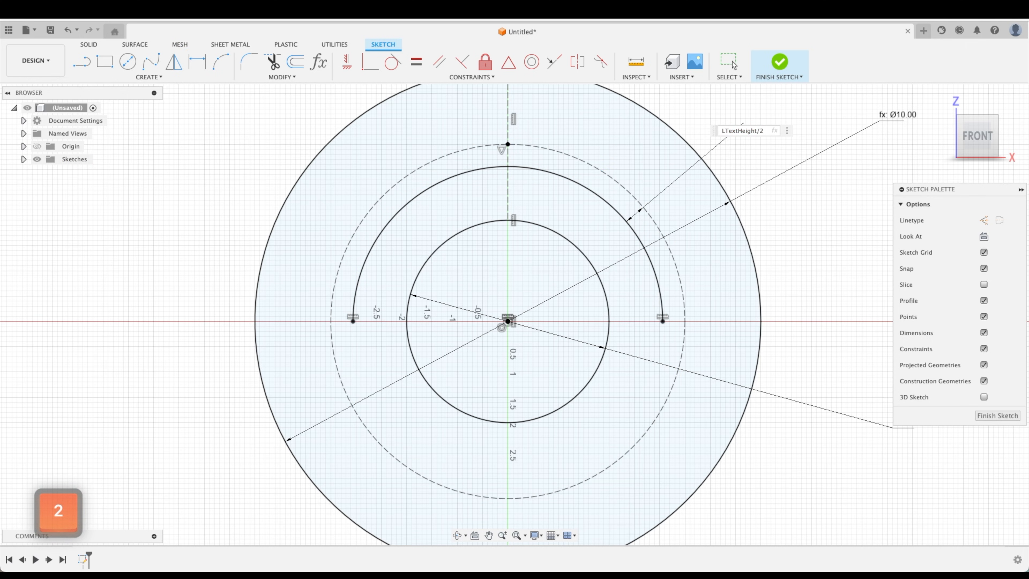
{"action": "key", "text": "Return"}
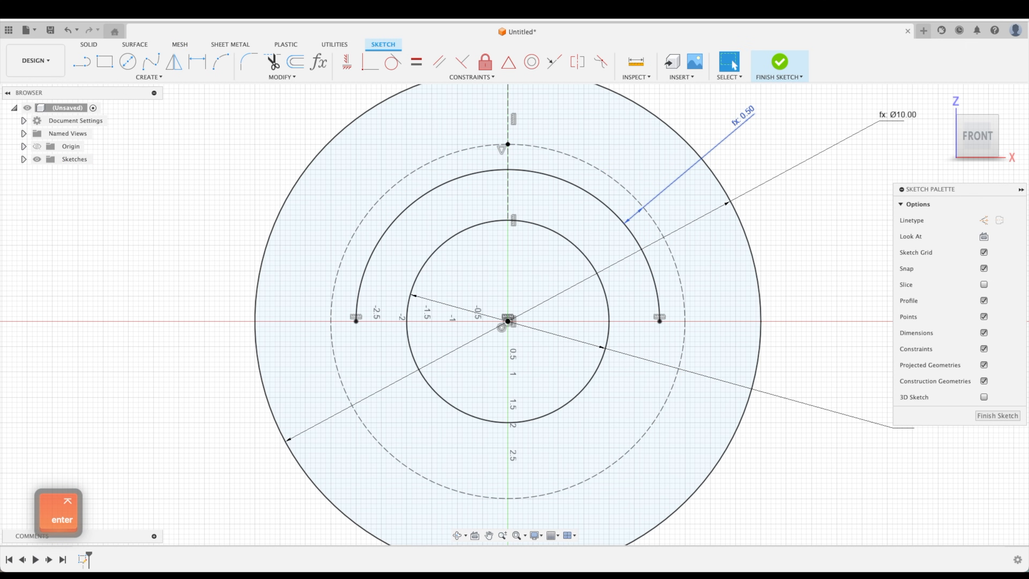
Convert the semicircular arc to construction geometry
{"action": "key", "text": "Escape"}
{"action": "left_click", "coordinate": [621, 219]}
{"action": "key", "text": "x"}
{"action": "key", "text": "Escape"}
Start a text-on-path along the dashed semicircular arc, flip its direction to read left to right, and place it outside the arc
{"action": "mouse_move", "coordinate": [739, 152]}
{"action": "middle_mouse_down"}
{"action": "mouse_move", "coordinate": [669, 227]}
{"action": "mouse_move", "coordinate": [681, 225]}
{"action": "middle_mouse_up"}
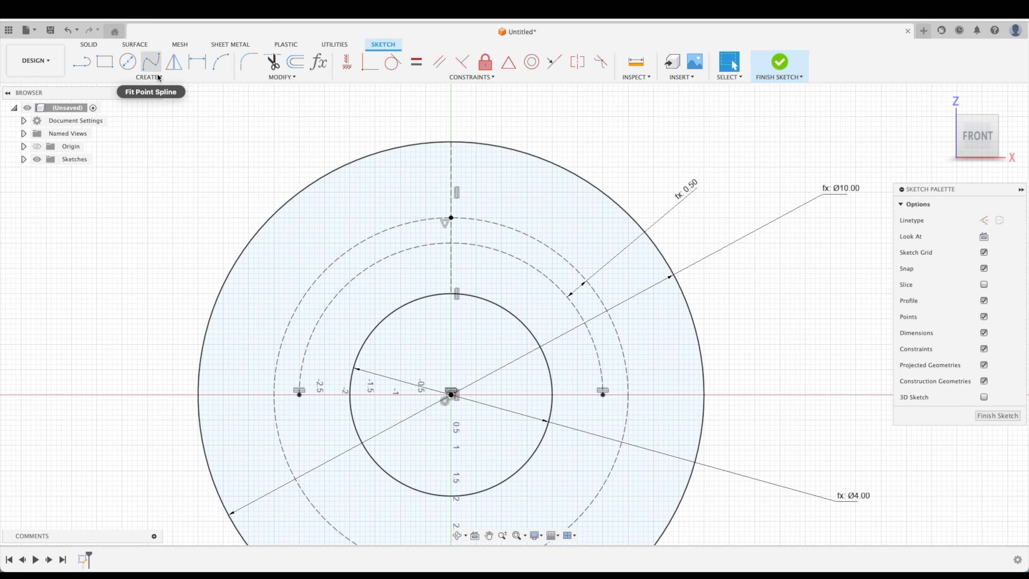
{"action": "left_click", "coordinate": [158, 76]}
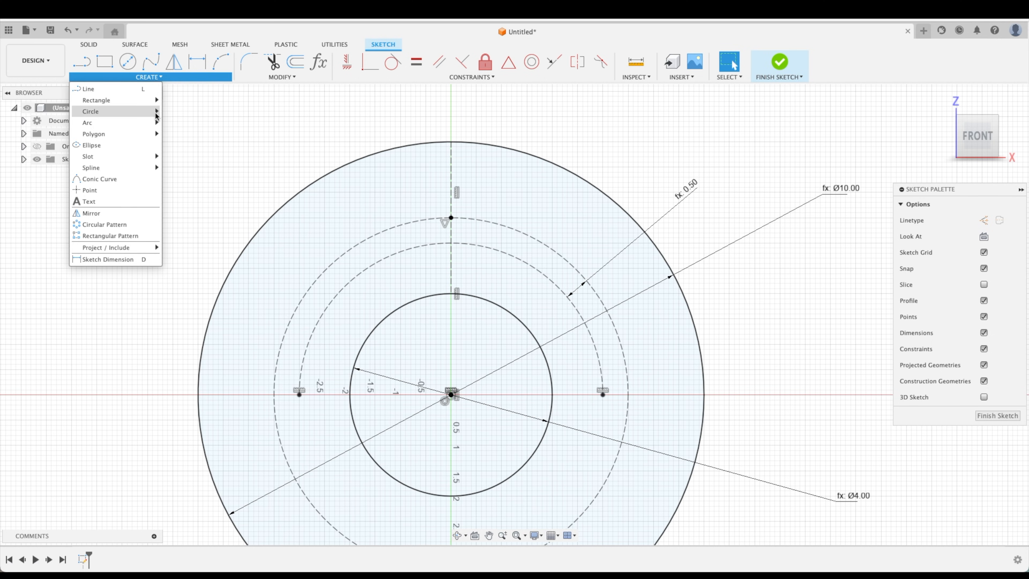
{"action": "left_click", "coordinate": [125, 201]}
{"action": "left_click", "coordinate": [402, 250]}
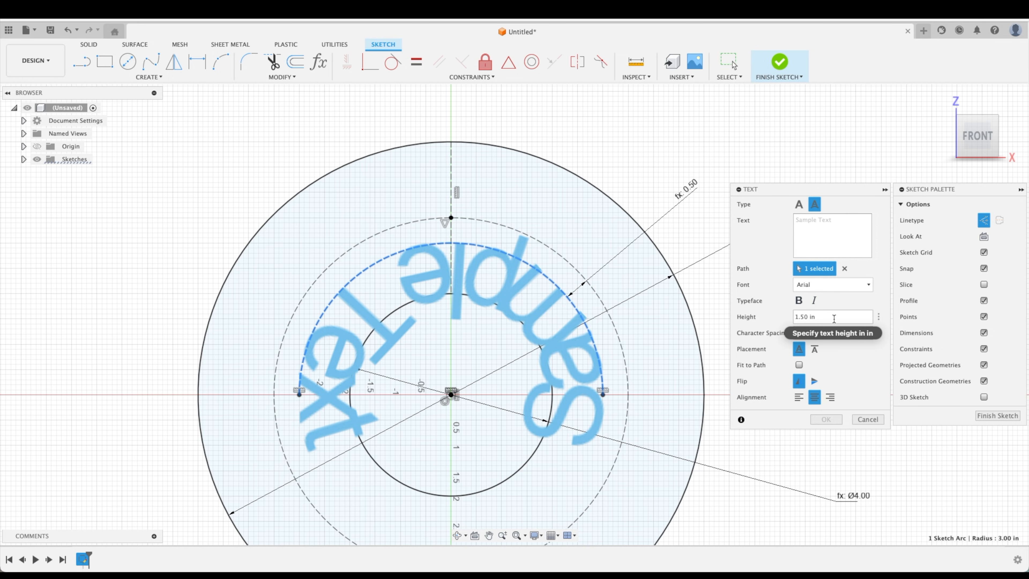
{"action": "left_click", "coordinate": [814, 381]}
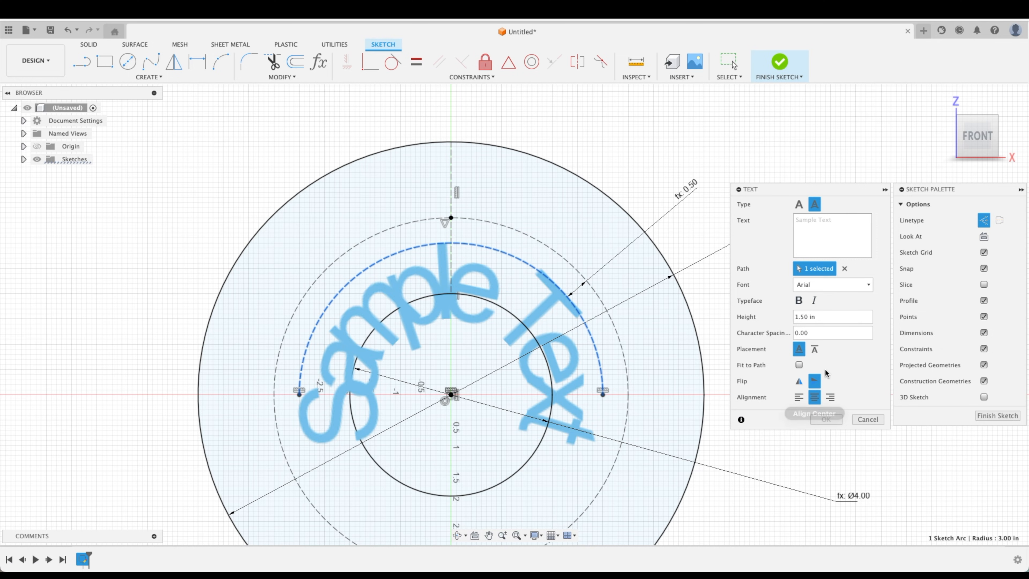
{"action": "left_click", "coordinate": [814, 350]}
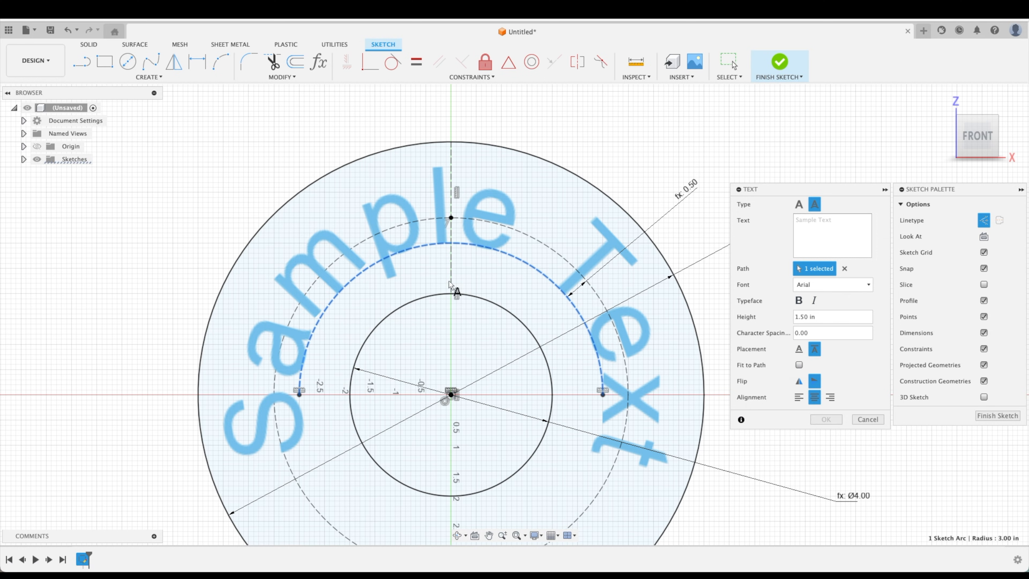
Enter LEARN IT! as the text along the arc and set its height to LTextHeight
{"action": "left_click", "coordinate": [827, 226]}
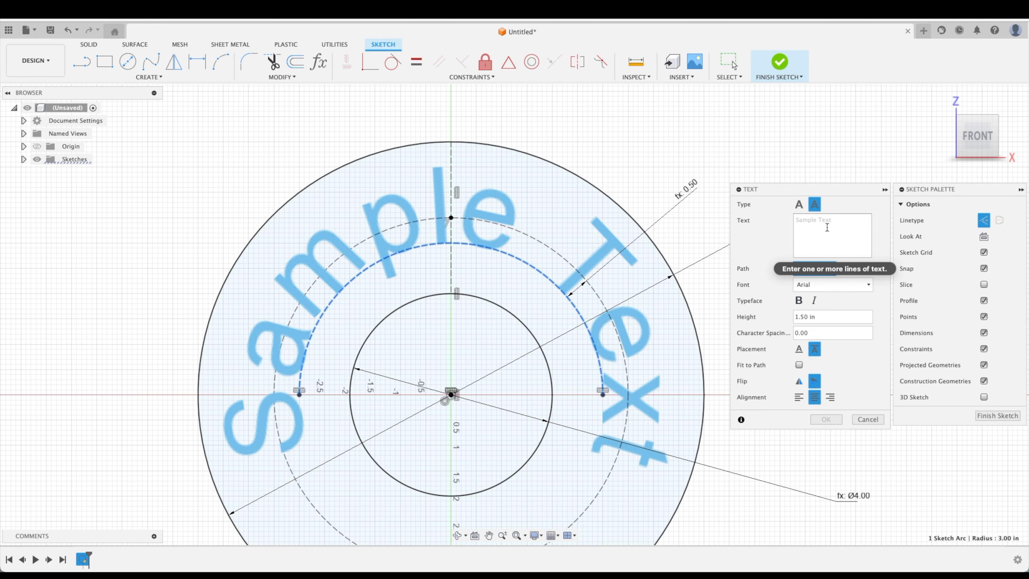
{"action": "type", "text": "LEARN"}
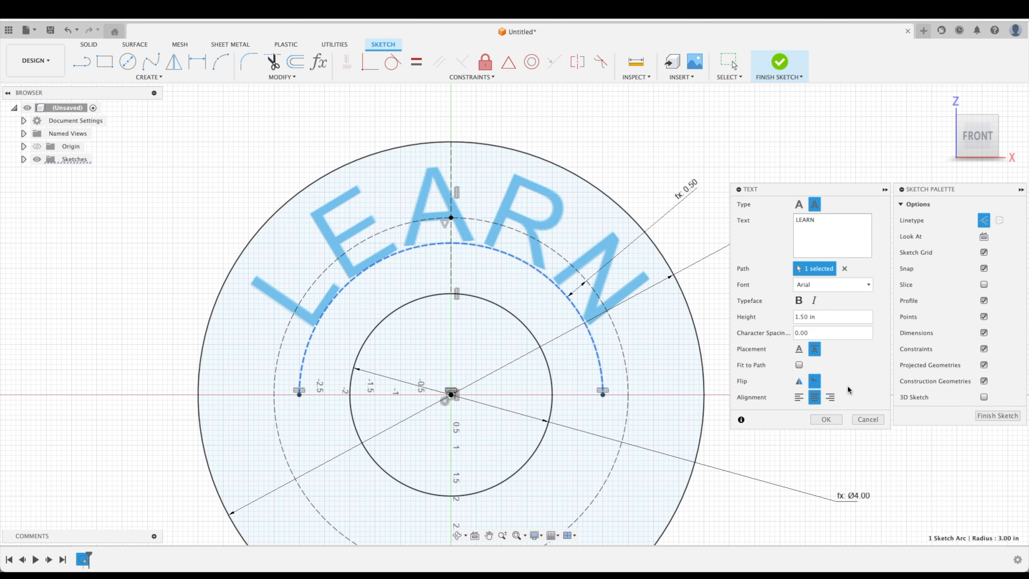
{"action": "left_click", "coordinate": [826, 235]}
{"action": "type", "text": "IT"}
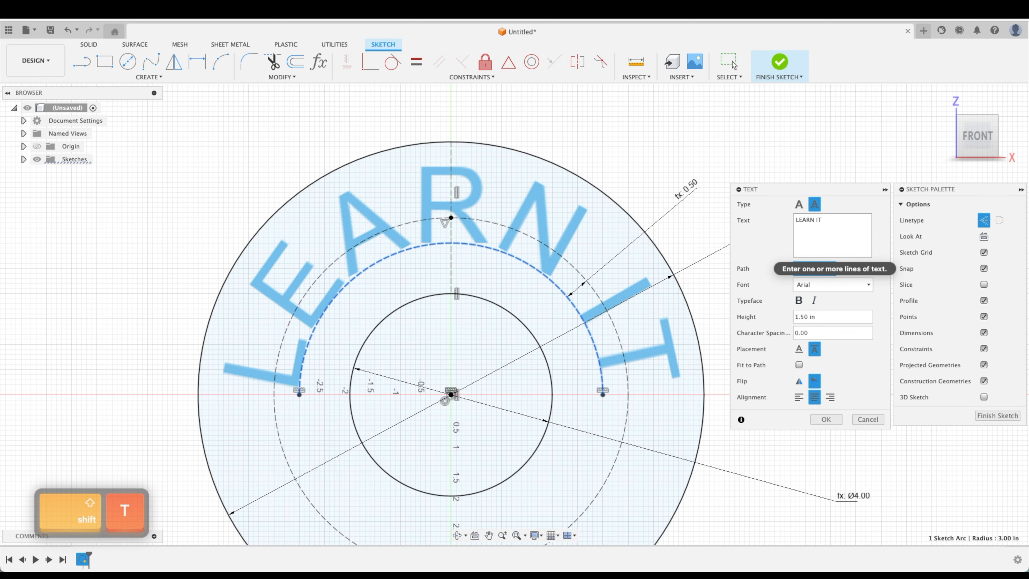
{"action": "type", "text": "!"}
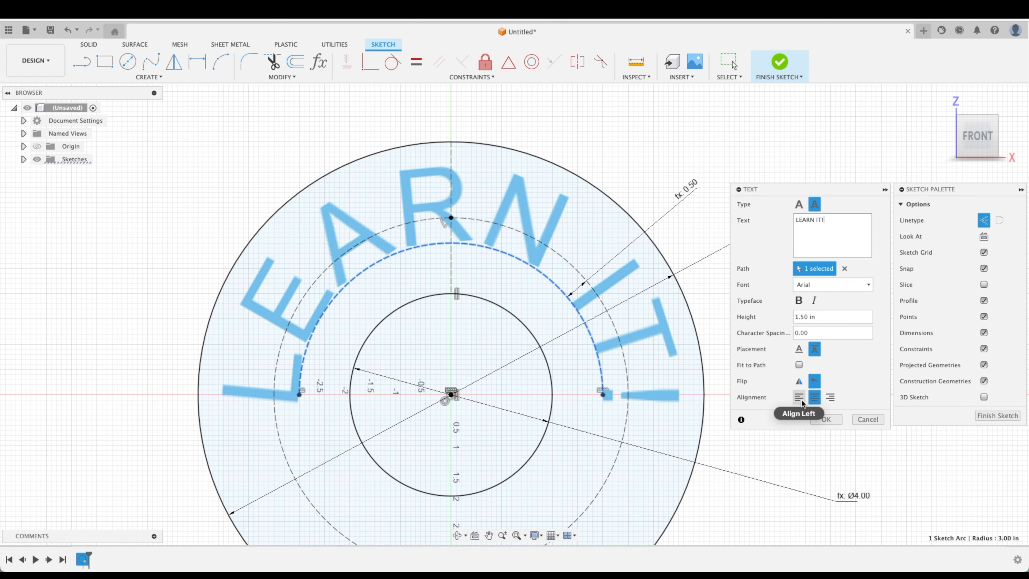
{"action": "left_click", "coordinate": [810, 316]}
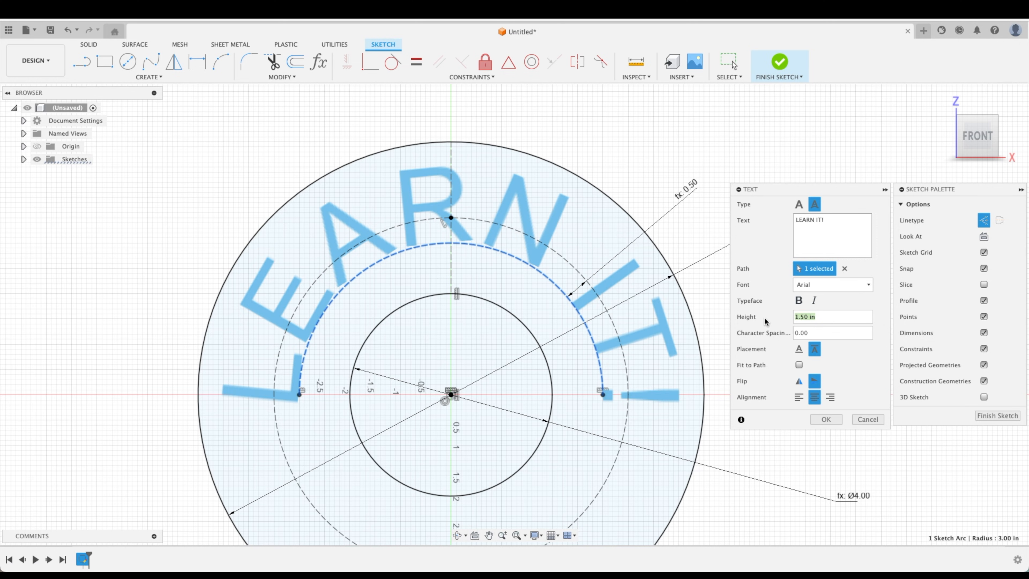
{"action": "type", "text": "L"}
{"action": "key", "text": "Return"}
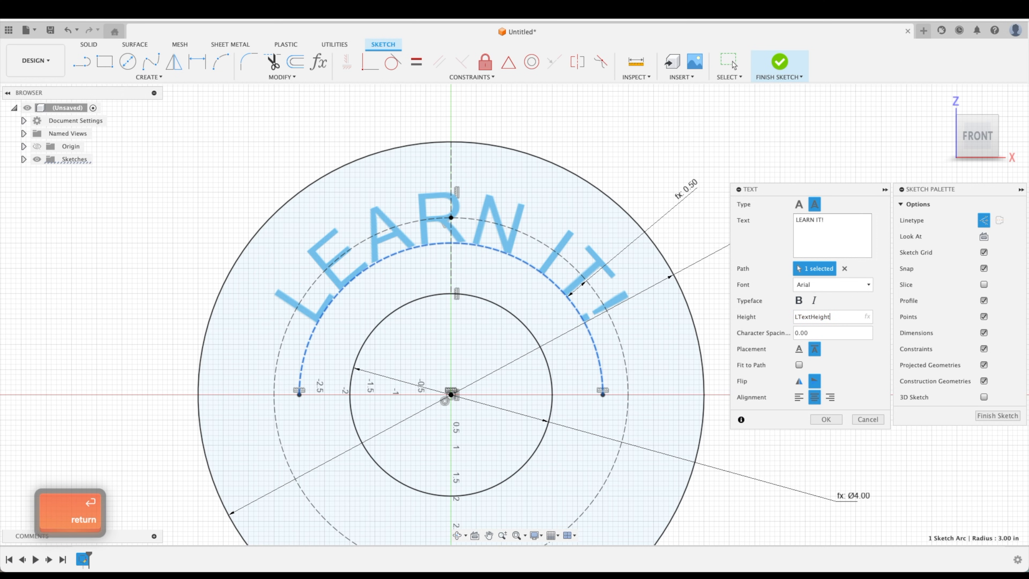
Compare the text alignments along the arc, choose right alignment, and create the text
{"action": "left_click", "coordinate": [797, 397]}
{"action": "left_click", "coordinate": [813, 397]}
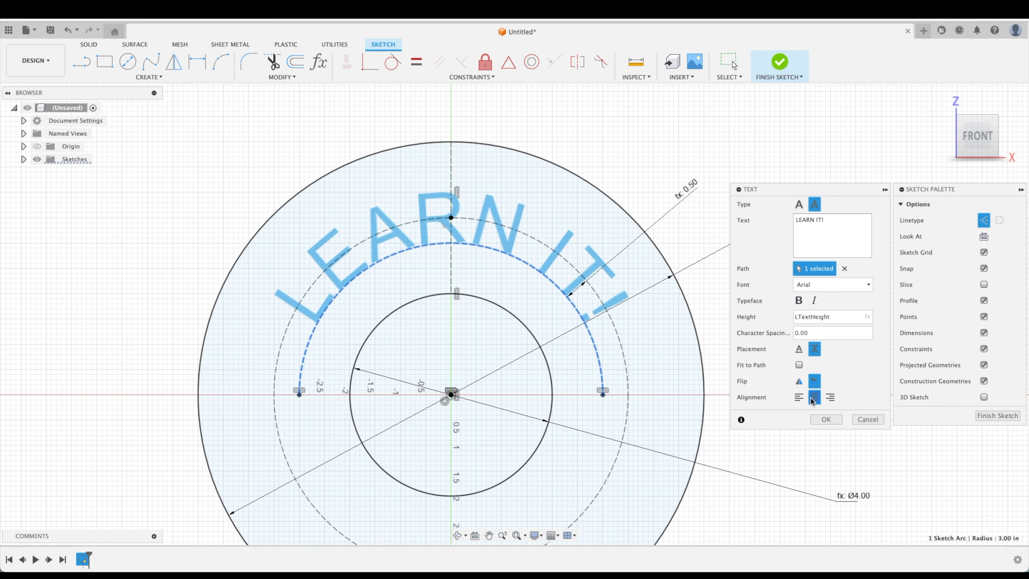
{"action": "left_click", "coordinate": [829, 397]}
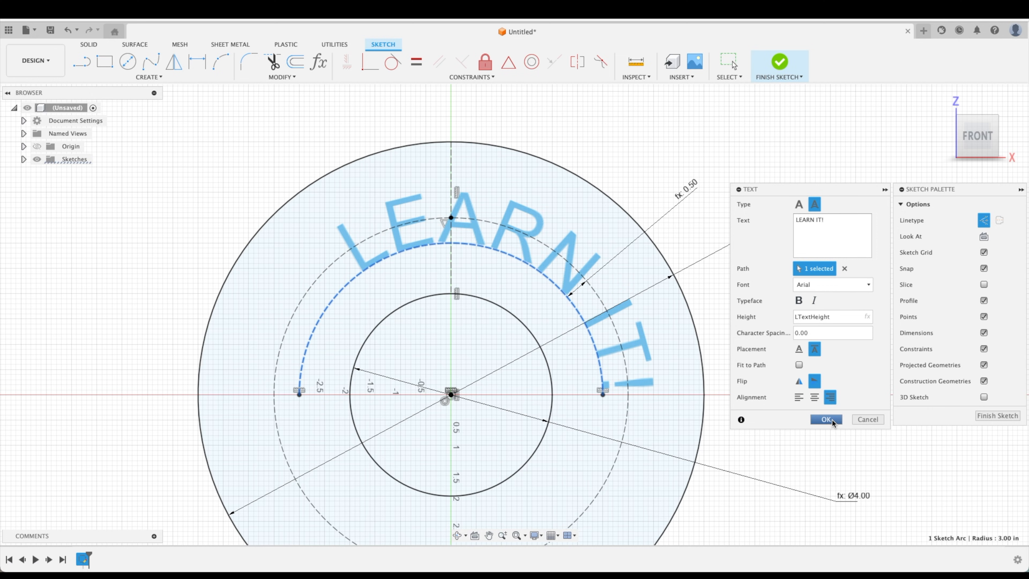
{"action": "left_click", "coordinate": [825, 419]}
Set the LTextHeight user parameter to 0.5 in
{"action": "scroll", "coordinate": [827, 290], "scroll_direction": "down", "scroll_amount": 3}
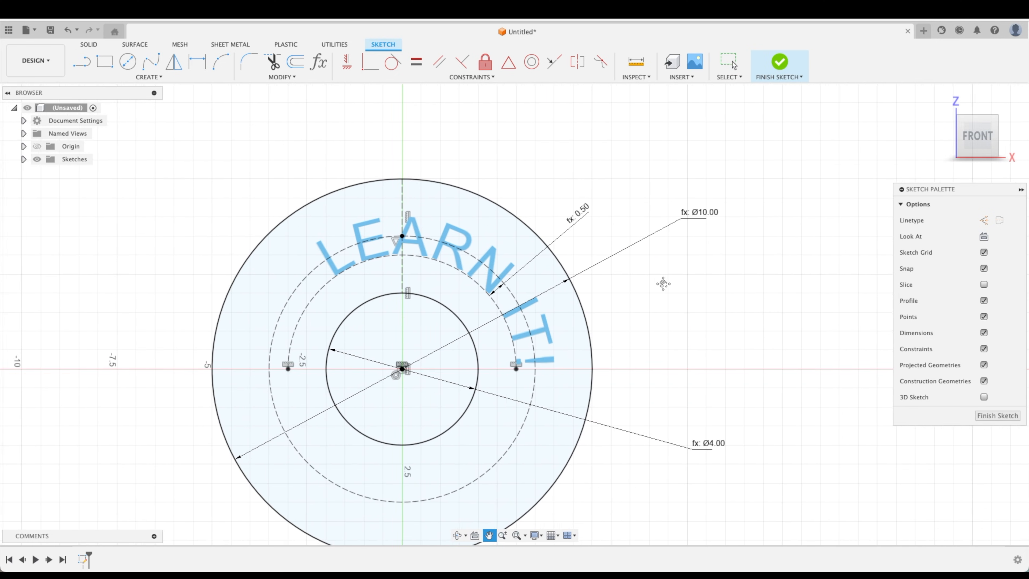
{"action": "left_click", "coordinate": [319, 69]}
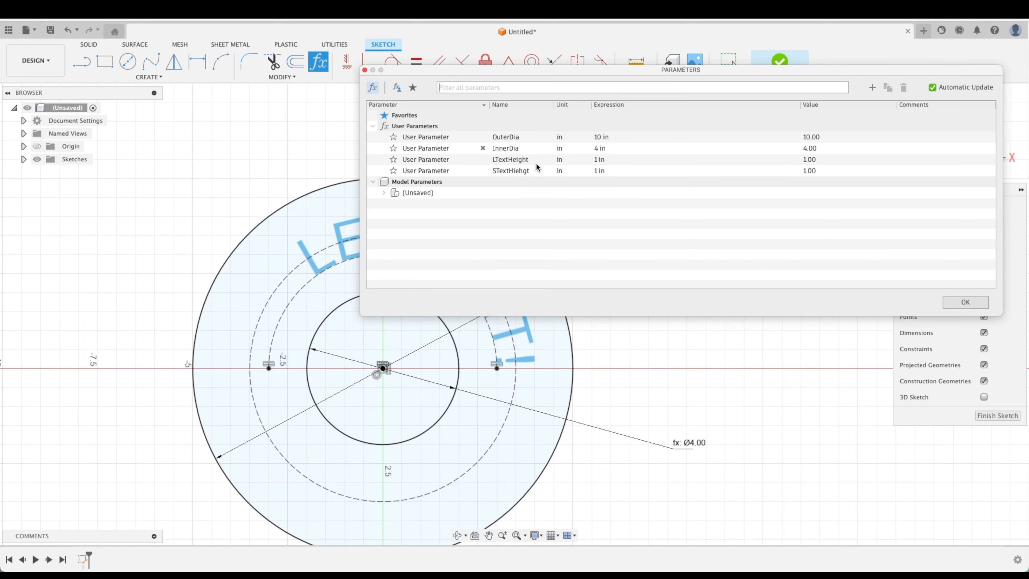
{"action": "double_click", "coordinate": [613, 159]}
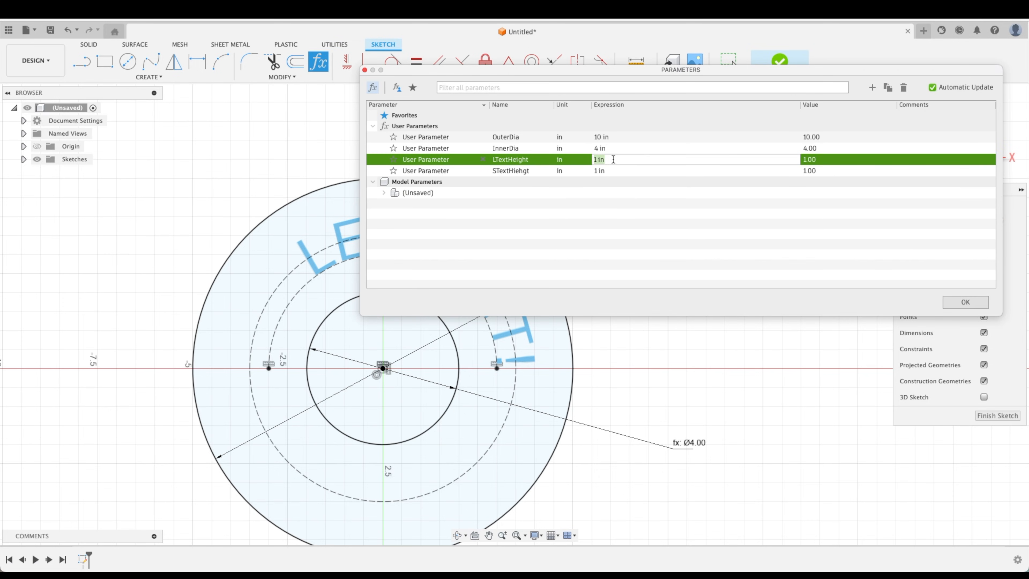
{"action": "type", "text": "0.5"}
{"action": "key", "text": "Return"}
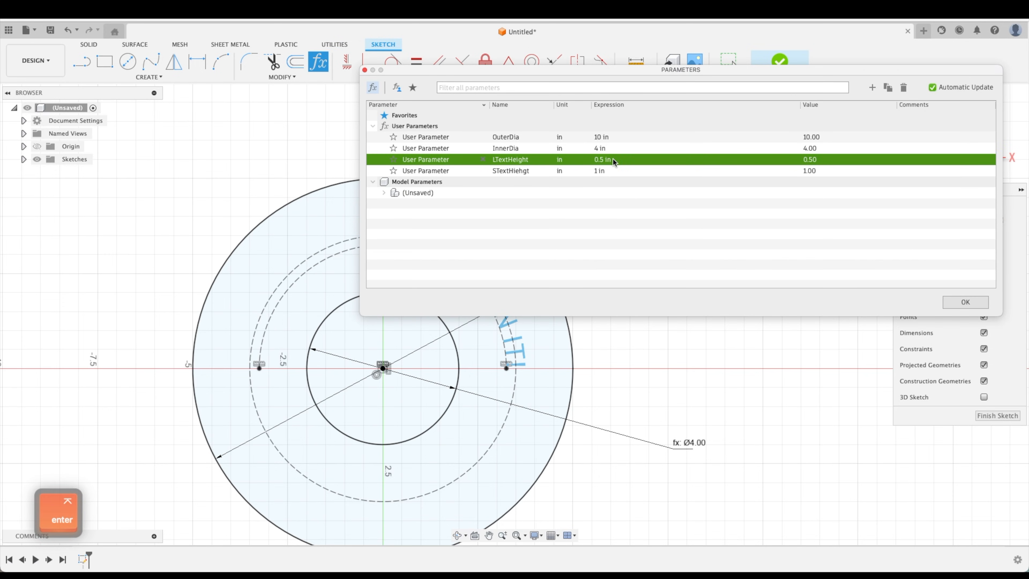
{"action": "left_click", "coordinate": [946, 304]}
Edit the LEARN IT! text, try its left, center and right alignments, and keep it centered on the arc
{"action": "double_click", "coordinate": [501, 294]}
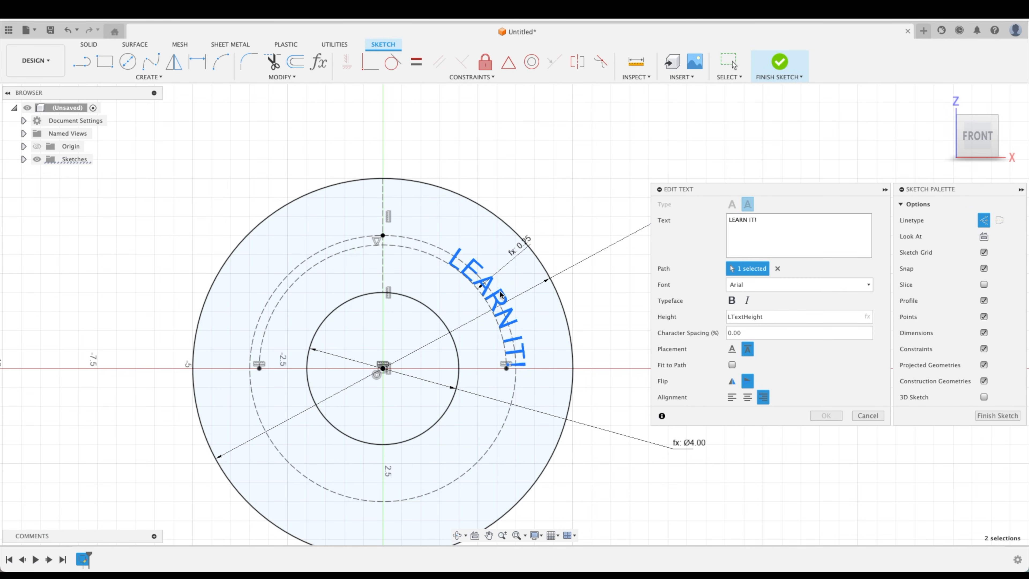
{"action": "left_click", "coordinate": [733, 397]}
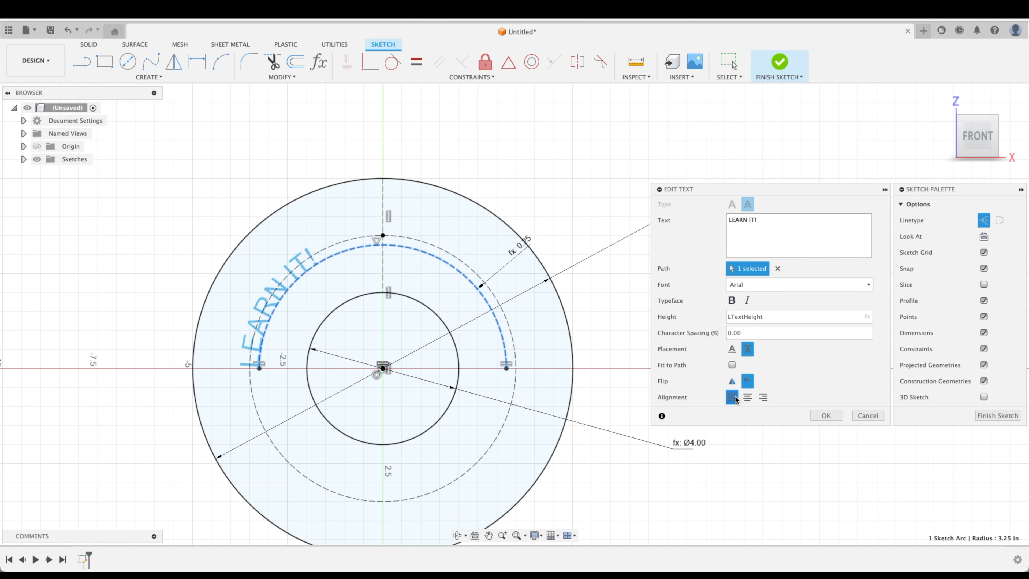
{"action": "left_click", "coordinate": [747, 396]}
{"action": "left_click", "coordinate": [762, 399]}
{"action": "left_click", "coordinate": [747, 397]}
{"action": "left_click", "coordinate": [731, 397]}
{"action": "left_click", "coordinate": [751, 398]}
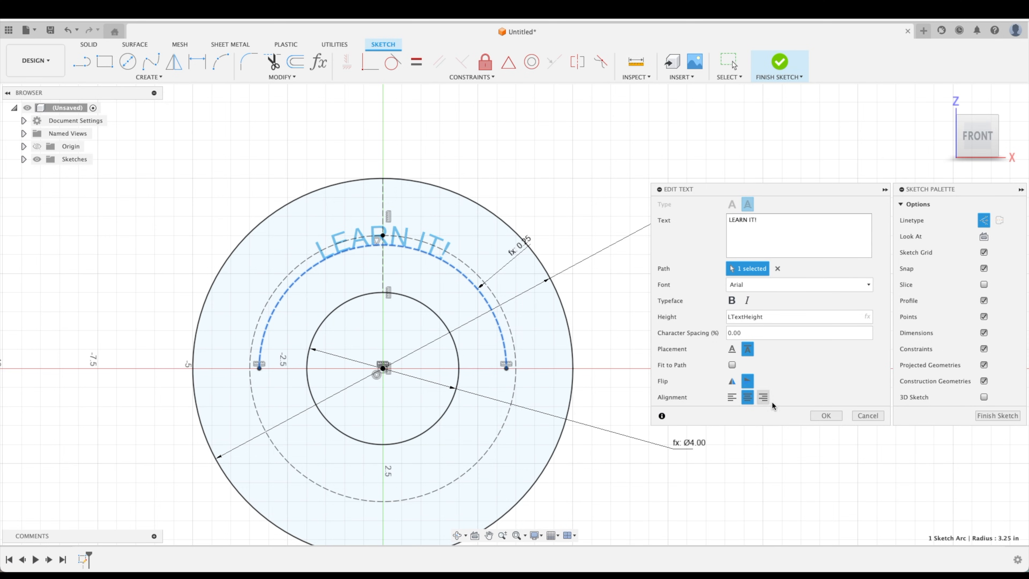
{"action": "left_click", "coordinate": [826, 416]}
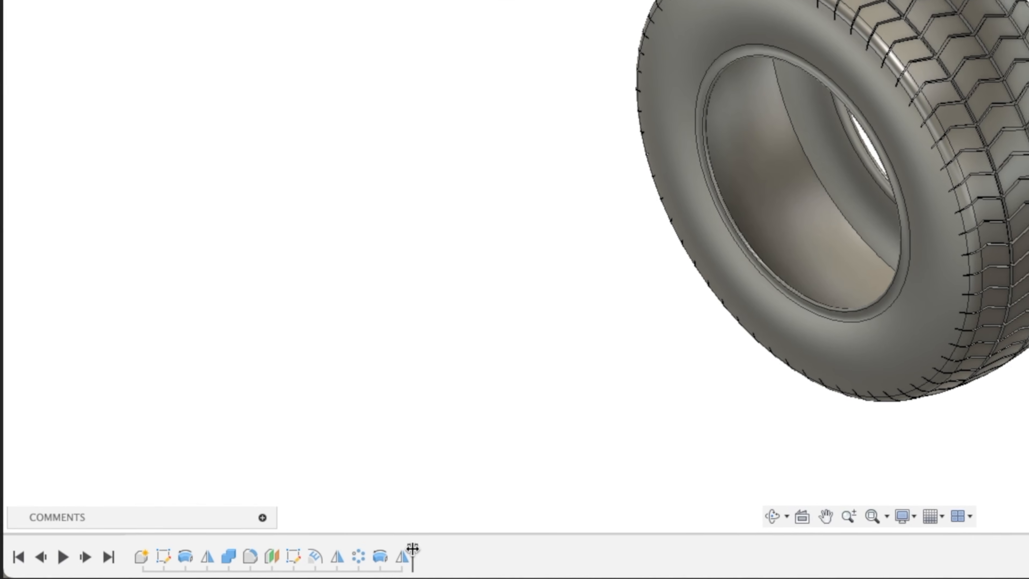
In the Parametric Tire Learn It! design, roll the history back to just after the Tire component and create an internal component named Text
{"action": "mouse_move", "coordinate": [281, 552]}
{"action": "left_mouse_down"}
{"action": "mouse_move", "coordinate": [147, 554]}
{"action": "mouse_move", "coordinate": [151, 571]}
{"action": "left_mouse_up"}
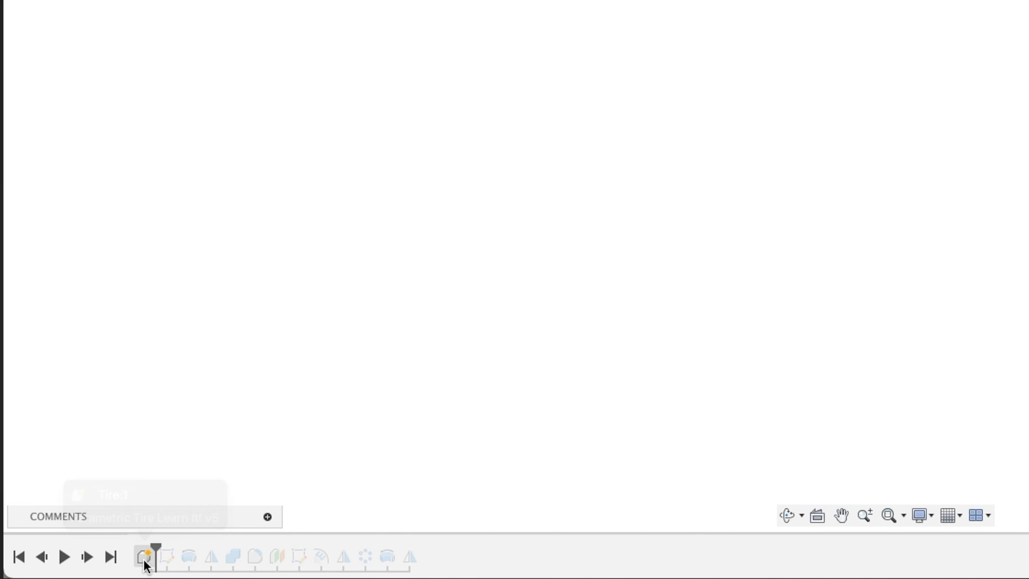
{"action": "left_click", "coordinate": [113, 112]}
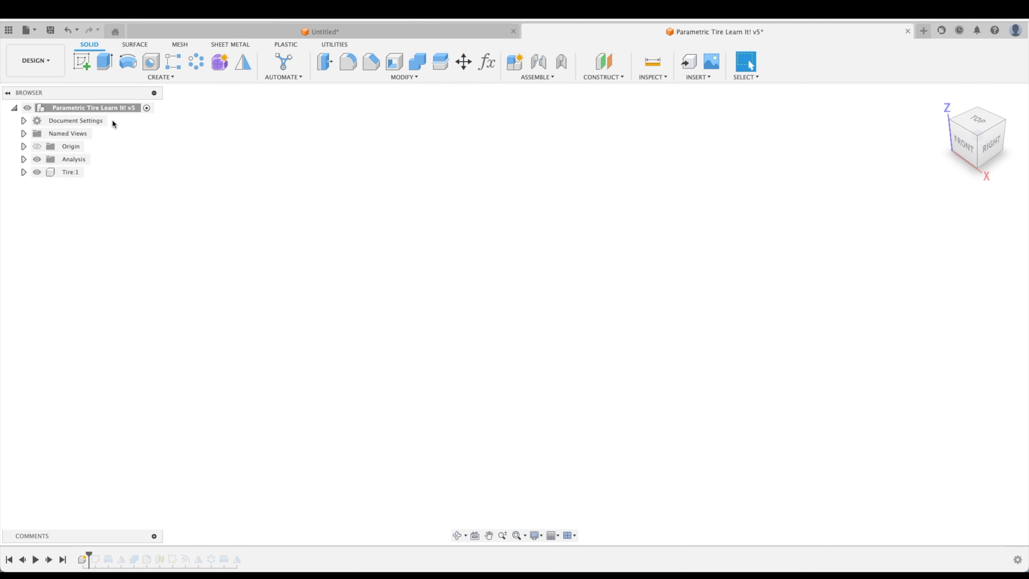
{"action": "right_click", "coordinate": [113, 112]}
{"action": "left_click", "coordinate": [130, 118]}
{"action": "double_click", "coordinate": [916, 248]}
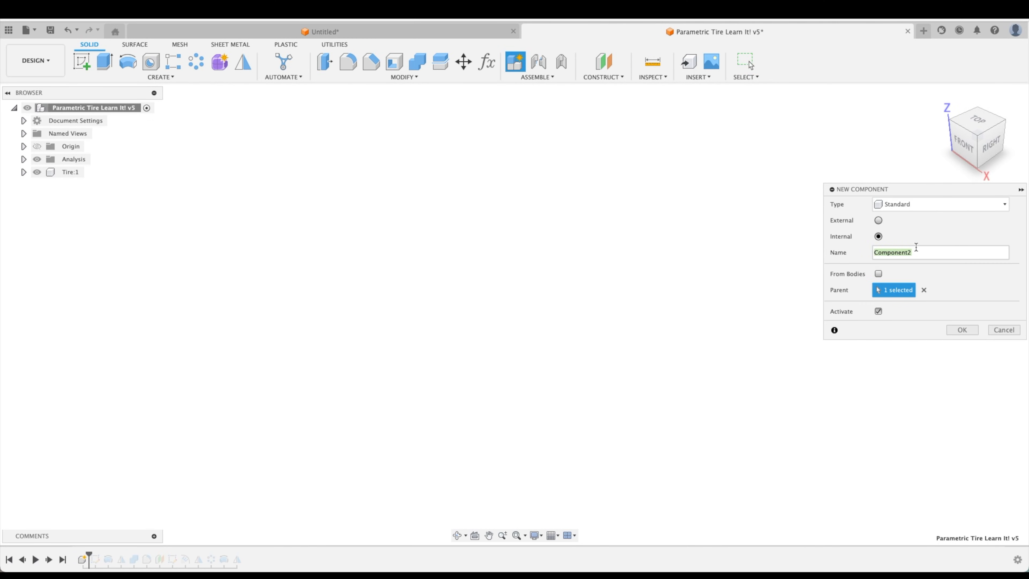
{"action": "type", "text": "Text"}
{"action": "key", "text": "Return"}
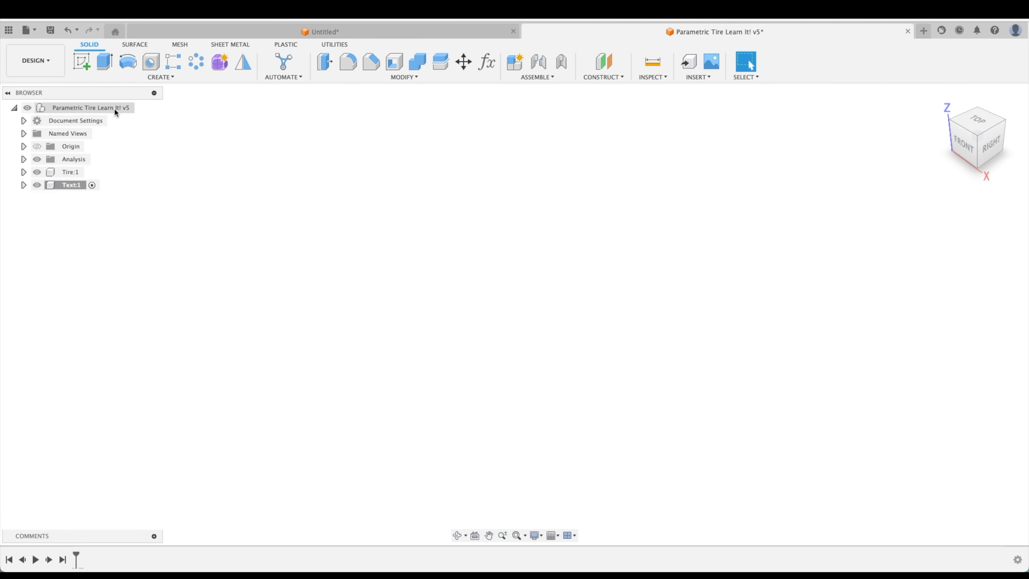
Activate the top-level Parametric Tire Learn It! component and roll the history forward to the end of the timeline
{"action": "left_click", "coordinate": [140, 108]}
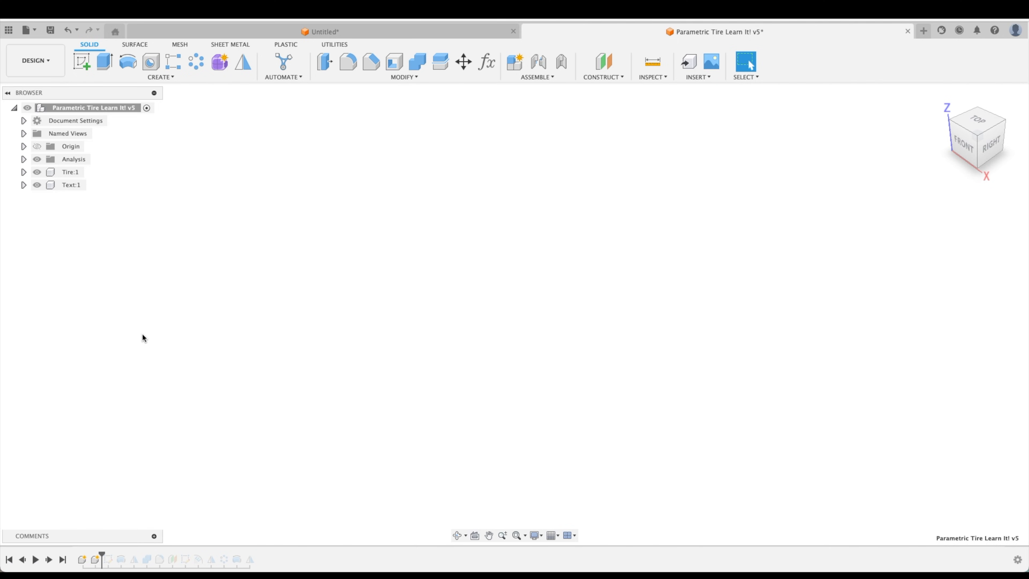
{"action": "mouse_move", "coordinate": [101, 554]}
{"action": "left_mouse_down"}
{"action": "mouse_move", "coordinate": [278, 554]}
{"action": "mouse_move", "coordinate": [245, 555]}
{"action": "mouse_move", "coordinate": [255, 554]}
{"action": "left_mouse_up"}
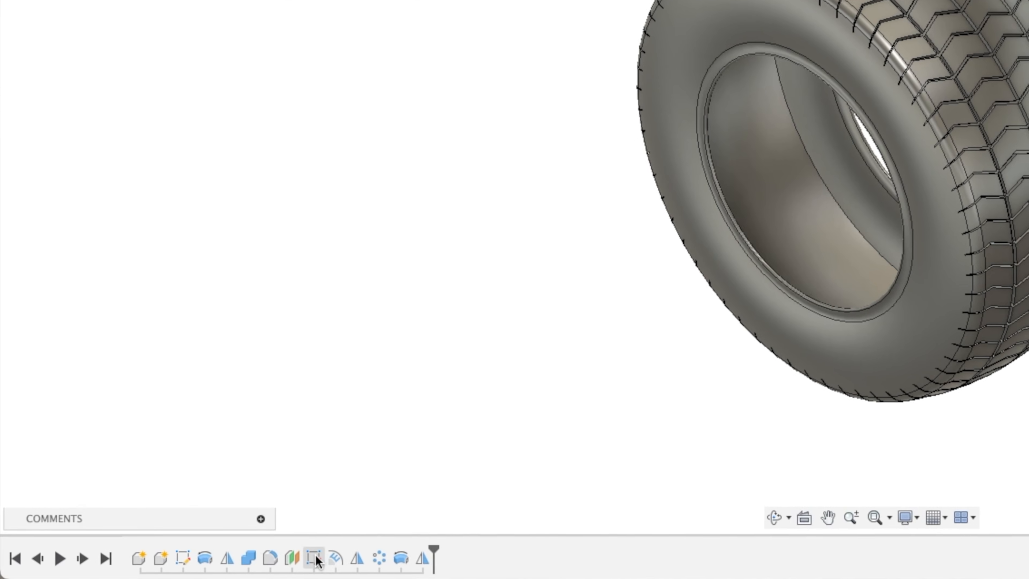
{"action": "left_click", "coordinate": [186, 559]}
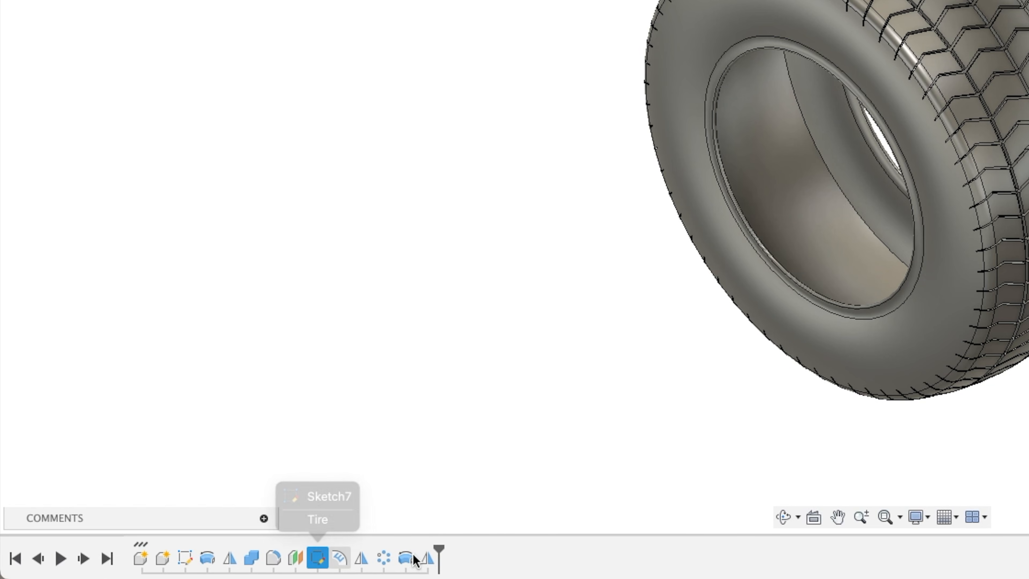
{"action": "left_click", "coordinate": [427, 561], "text": "shift"}
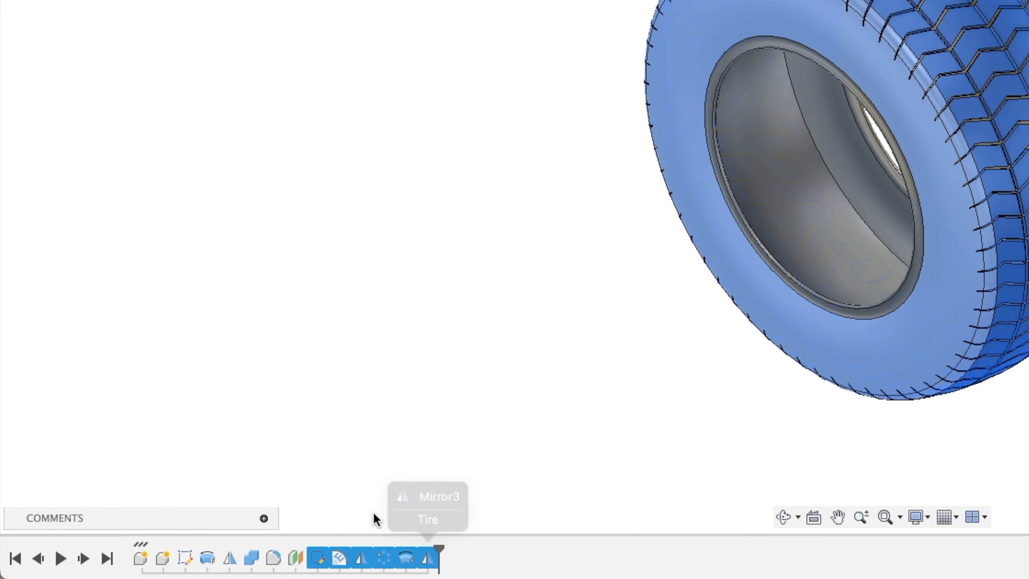
{"action": "left_click", "coordinate": [318, 558]}
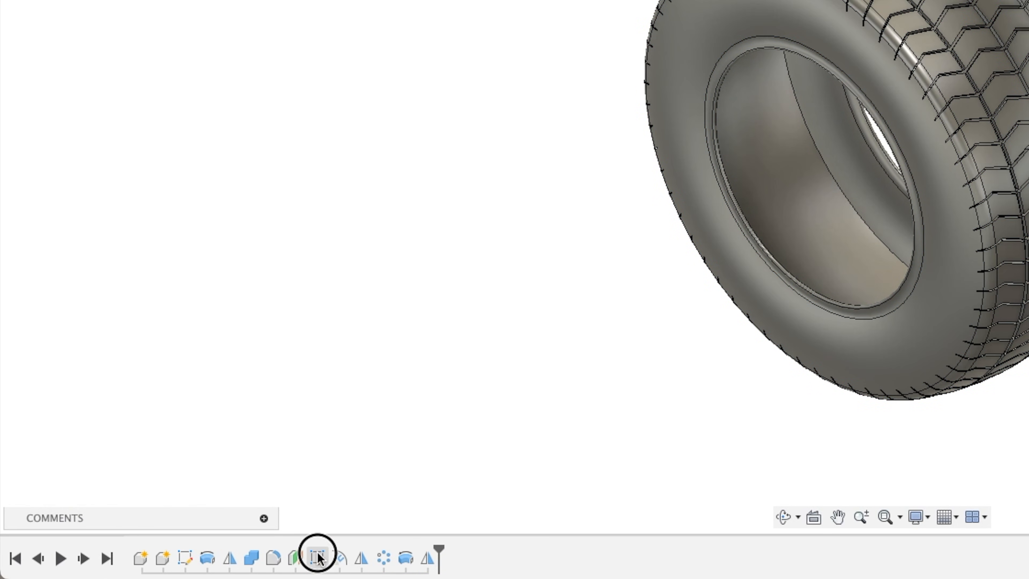
{"action": "left_click", "coordinate": [429, 560], "text": "shift"}
{"action": "right_click", "coordinate": [406, 559]}
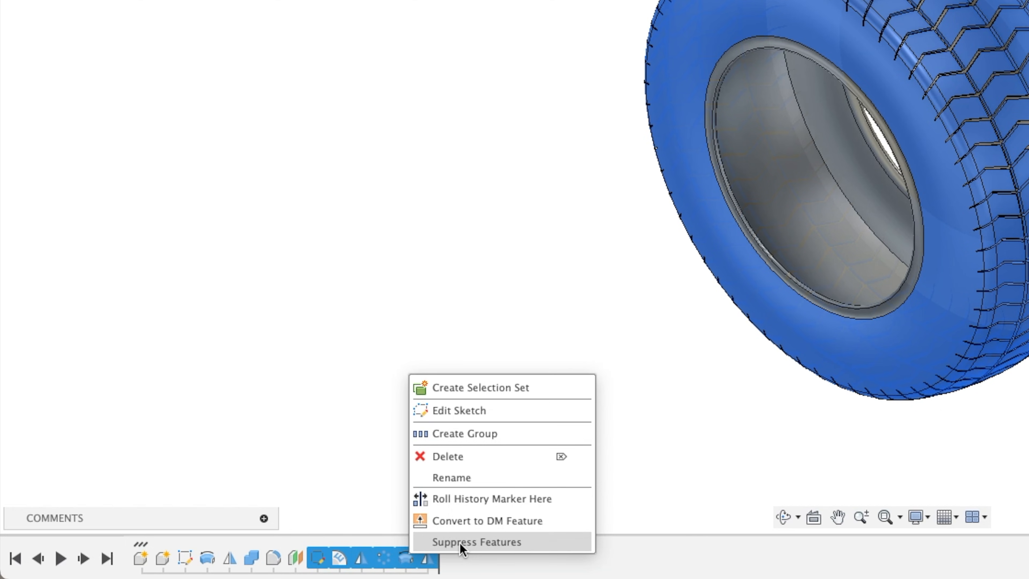
{"action": "left_click", "coordinate": [471, 561]}
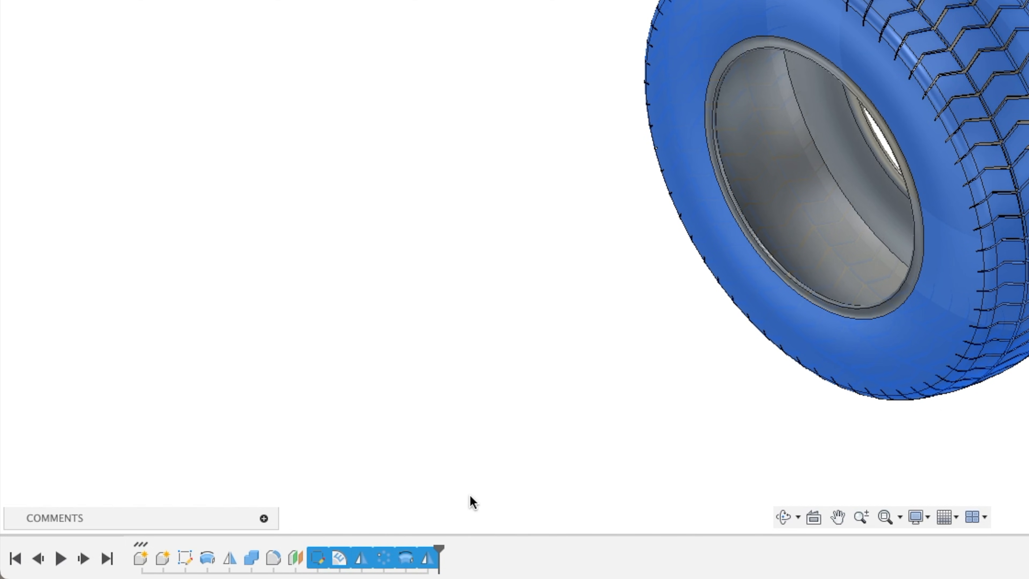
{"action": "left_click", "coordinate": [463, 481]}
Roll the history back to just before the Tire's construction plane and activate the Text component
{"action": "left_click_drag", "start_coordinate": [440, 550], "coordinate": [303, 551]}
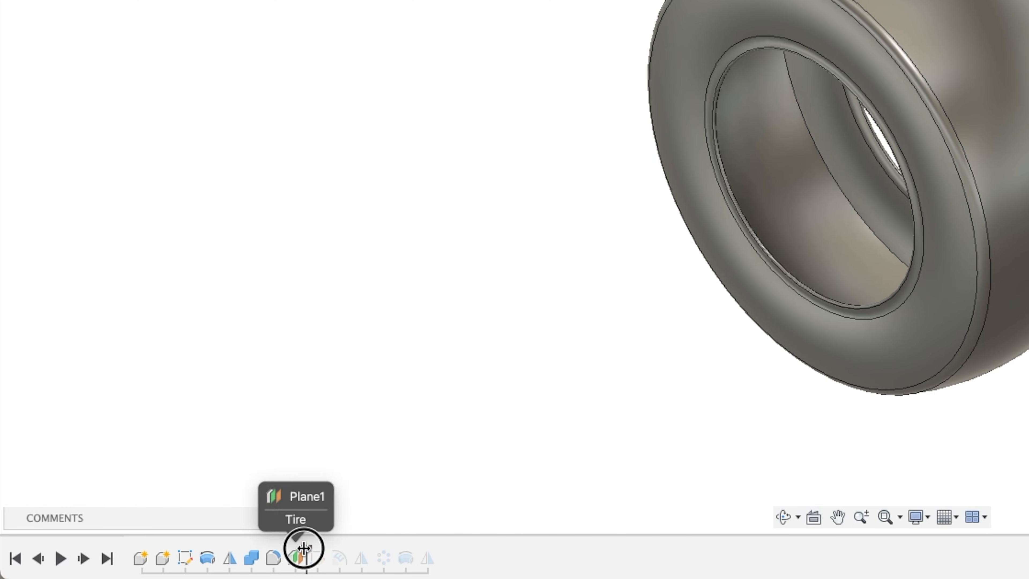
{"action": "left_click_drag", "start_coordinate": [305, 549], "coordinate": [279, 551]}
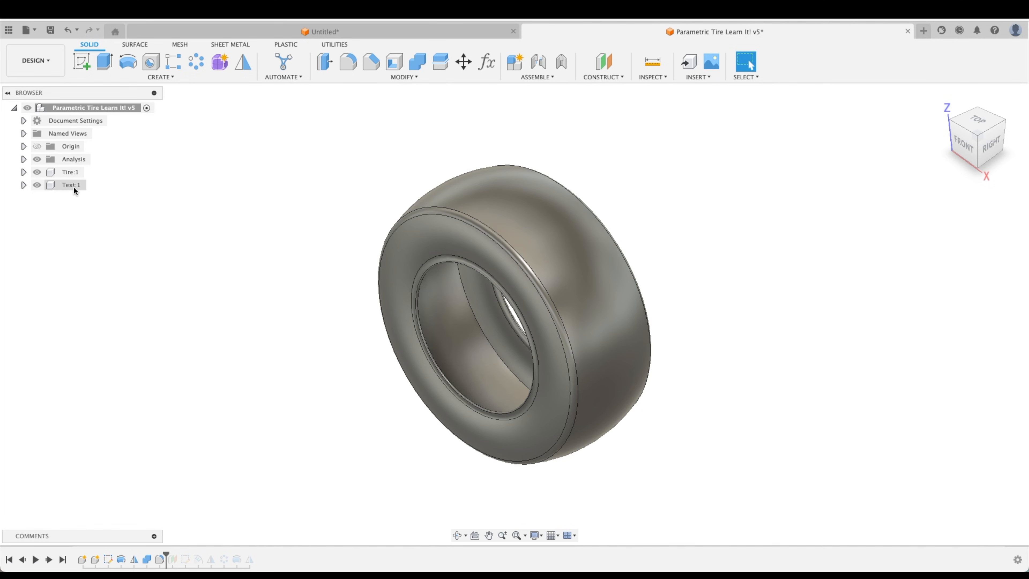
{"action": "left_click", "coordinate": [92, 185]}
{"action": "left_click", "coordinate": [252, 261]}
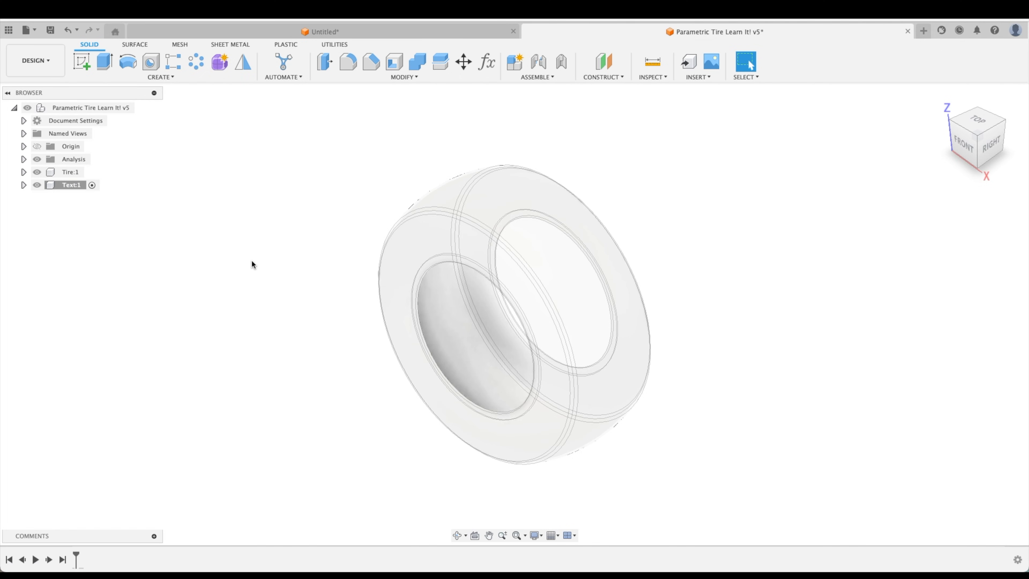
Examine the curved text sketch in the Untitled design and the diameters of the outer and inner sidewall edges on the tire
{"action": "left_click", "coordinate": [351, 36]}
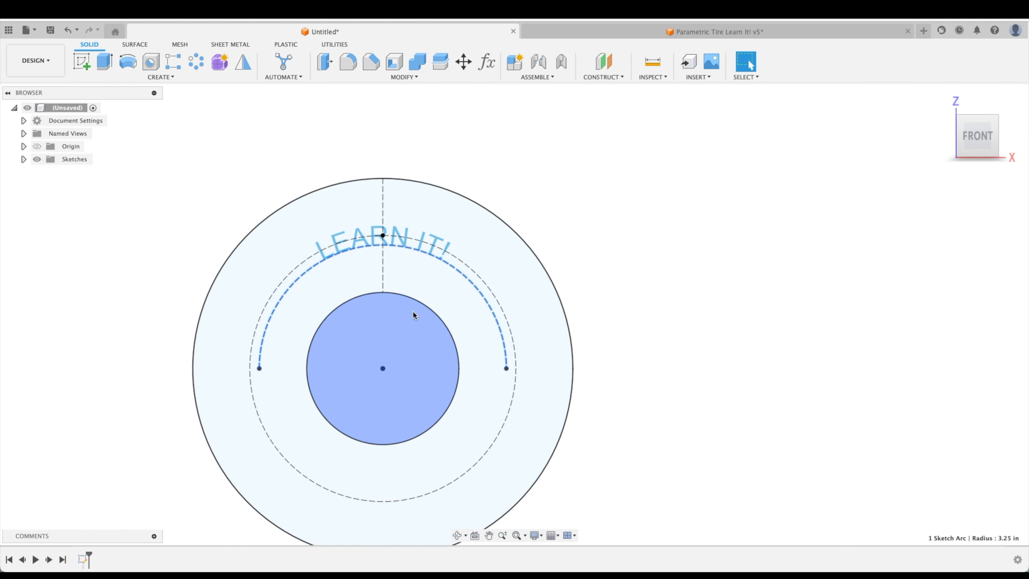
{"action": "left_click", "coordinate": [640, 33]}
{"action": "middle_click_drag", "start_coordinate": [619, 109], "coordinate": [340, 188], "text": "shift"}
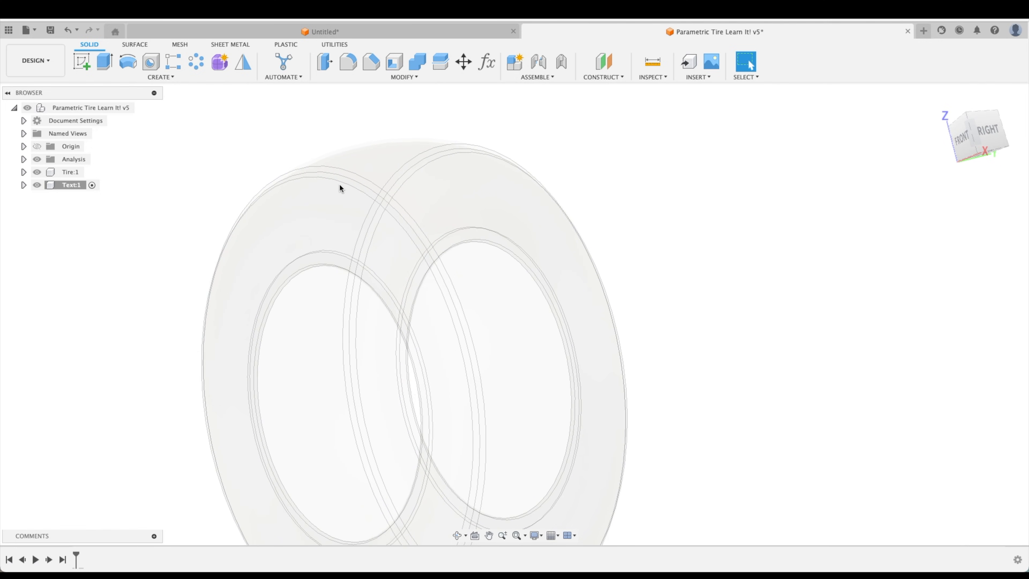
{"action": "left_click", "coordinate": [340, 181]}
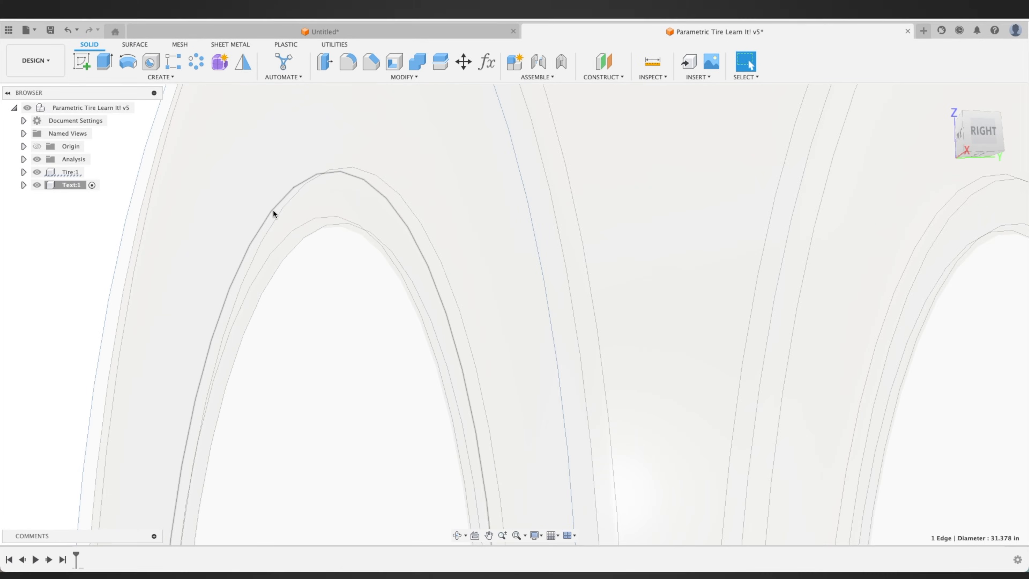
{"action": "left_click", "coordinate": [273, 208]}
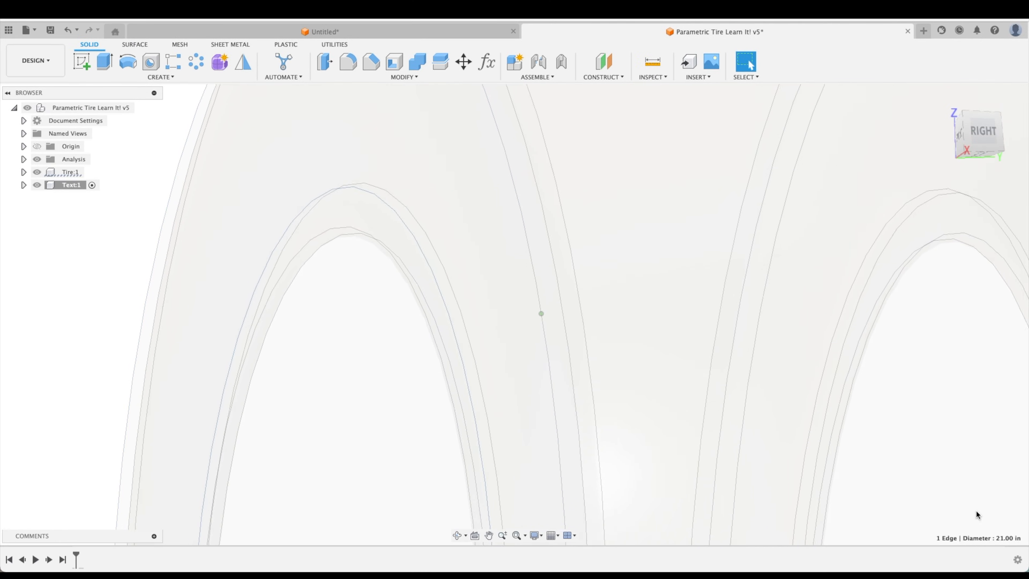
{"action": "left_click", "coordinate": [898, 349]}
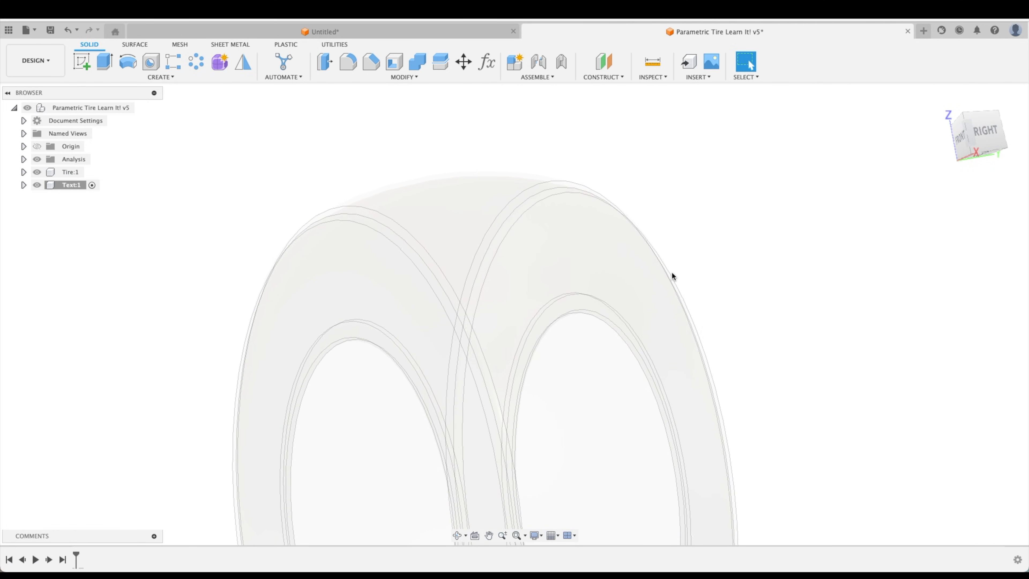
{"action": "middle_click_drag", "start_coordinate": [688, 274], "coordinate": [744, 326], "text": "shift"}
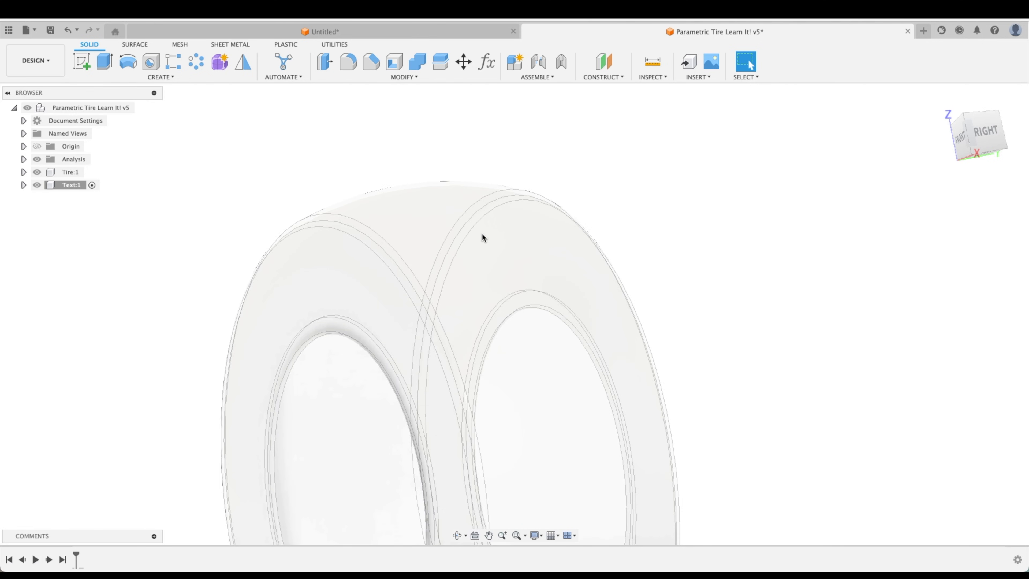
{"action": "scroll", "coordinate": [694, 177], "scroll_direction": "down", "scroll_amount": 3}
{"action": "middle_click_drag", "start_coordinate": [694, 178], "coordinate": [433, 154], "text": "shift"}
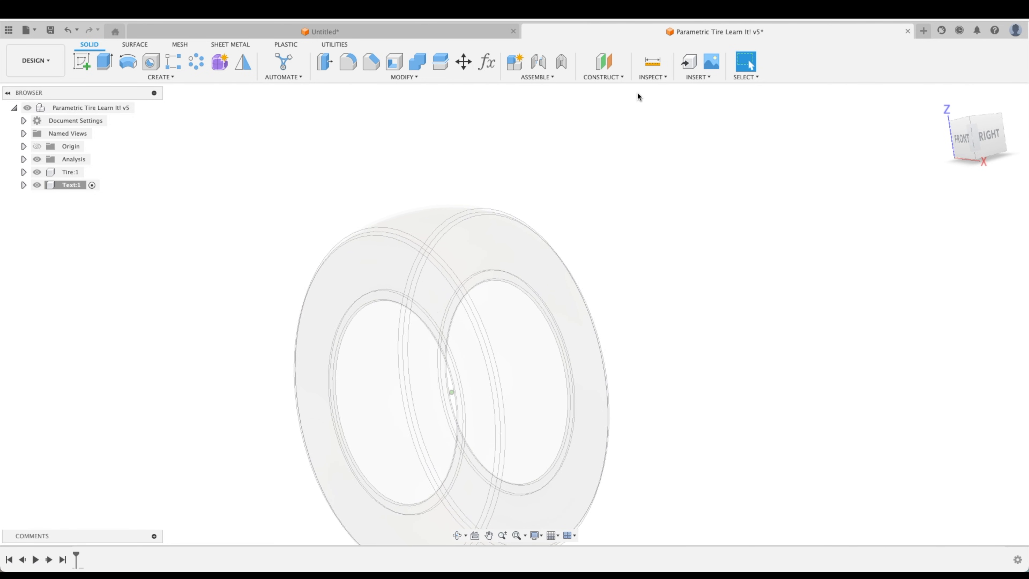
Create a construction plane offset from the XZ plane by -TireWidth / 2 - 2, in front of the tire's sidewall
{"action": "left_click", "coordinate": [603, 62]}
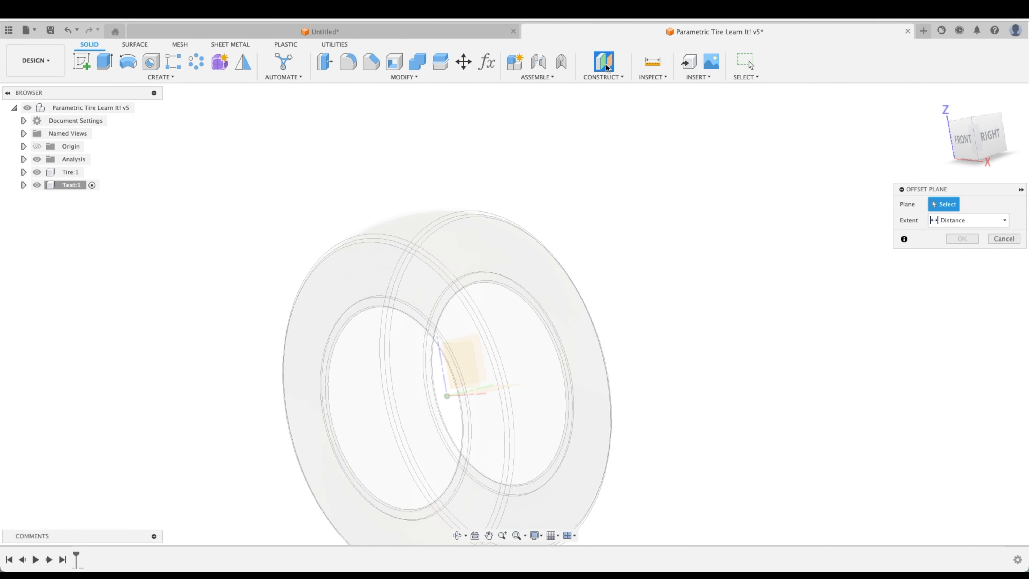
{"action": "left_click", "coordinate": [459, 360]}
{"action": "left_click_drag", "start_coordinate": [450, 391], "coordinate": [274, 441]}
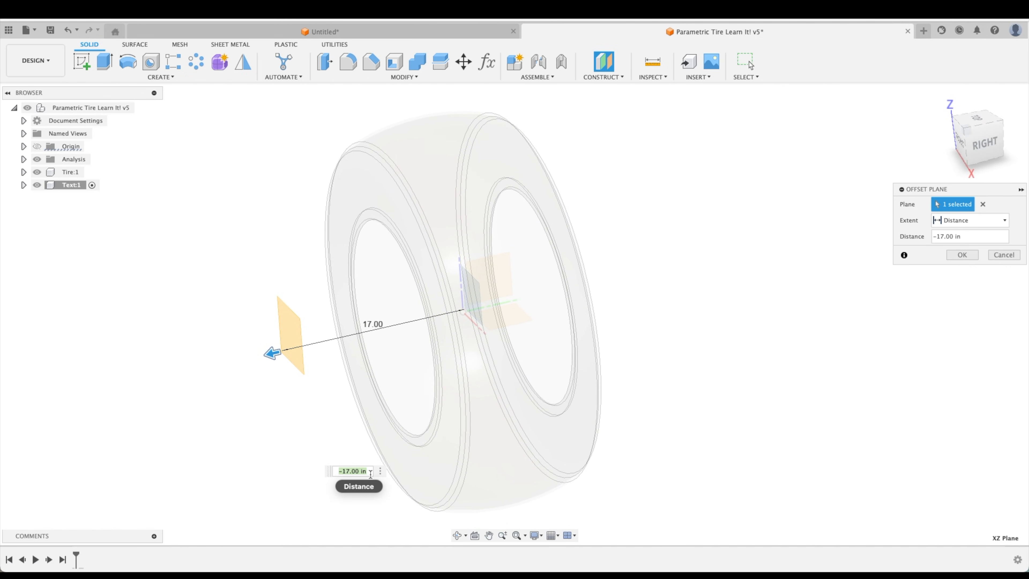
{"action": "type", "text": "ti"}
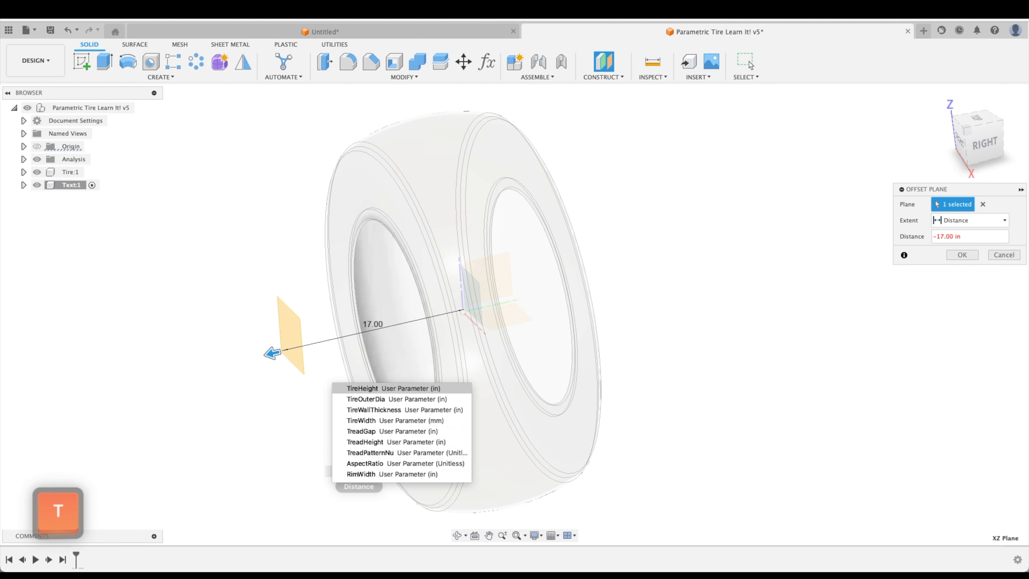
{"action": "key", "text": "Down"}
{"action": "key", "text": "Down"}
{"action": "key", "text": "Down"}
{"action": "key", "text": "Return"}
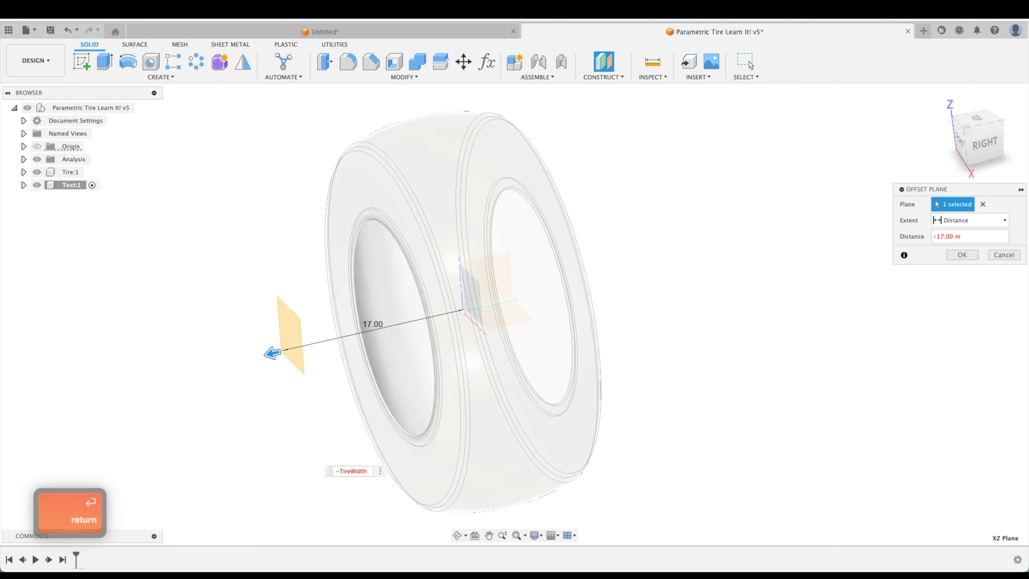
{"action": "middle_click_drag", "start_coordinate": [441, 337], "coordinate": [392, 387], "text": "shift"}
{"action": "scroll", "coordinate": [354, 314], "scroll_direction": "up", "scroll_amount": 4}
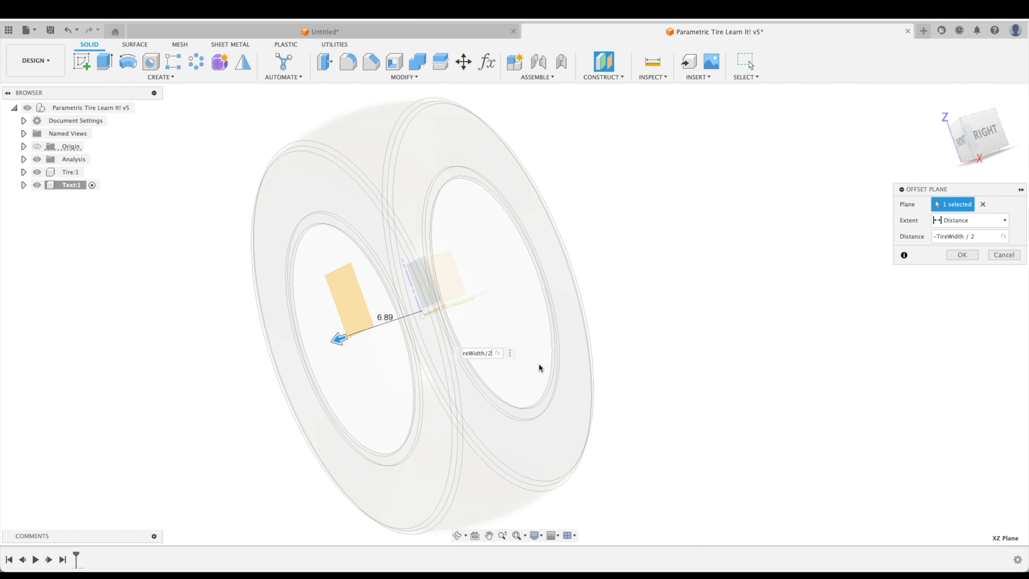
{"action": "type", "text": "-2"}
{"action": "middle_click_drag", "start_coordinate": [391, 284], "coordinate": [380, 306], "text": "shift"}
{"action": "key", "text": "Return"}
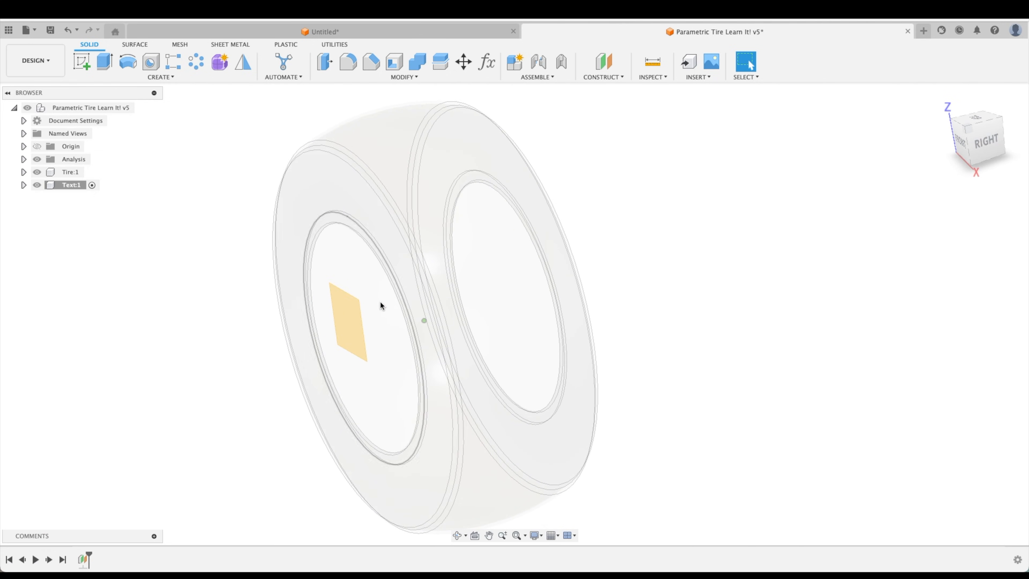
Start a sketch on the new offset plane in front of the tire
{"action": "left_click", "coordinate": [83, 63]}
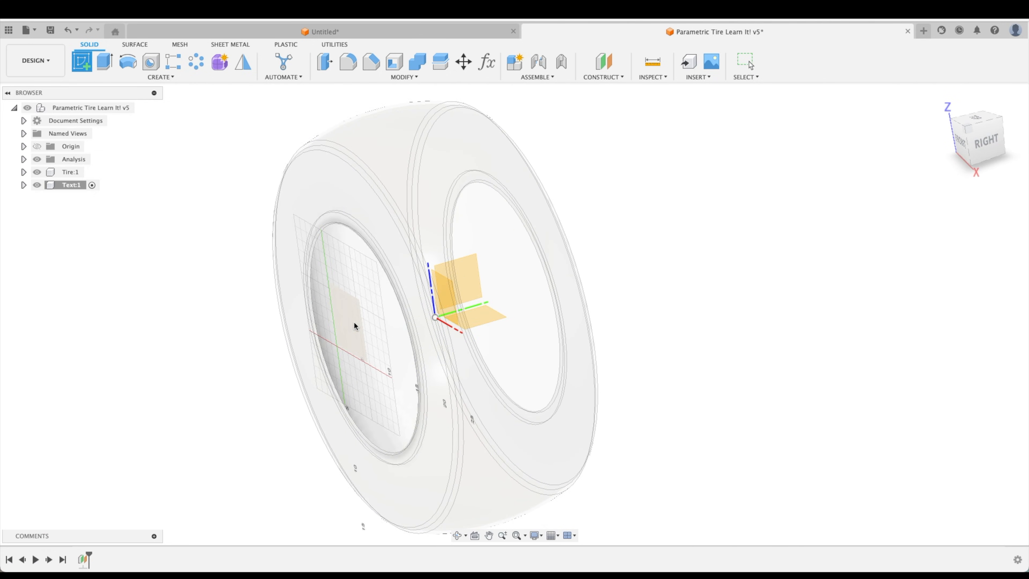
{"action": "left_click", "coordinate": [356, 323]}
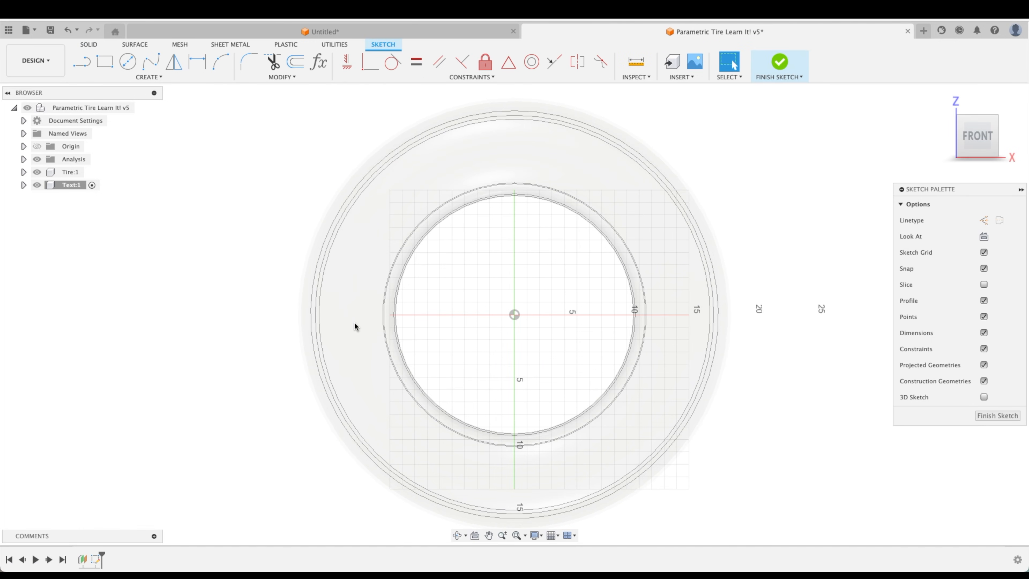
{"action": "mouse_move", "coordinate": [759, 164]}
{"action": "middle_mouse_down", "text": "shift"}
{"action": "mouse_move", "coordinate": [794, 161]}
{"action": "mouse_move", "coordinate": [780, 191]}
{"action": "mouse_move", "coordinate": [436, 165]}
{"action": "mouse_move", "coordinate": [360, 126]}
{"action": "middle_mouse_up", "text": "shift"}
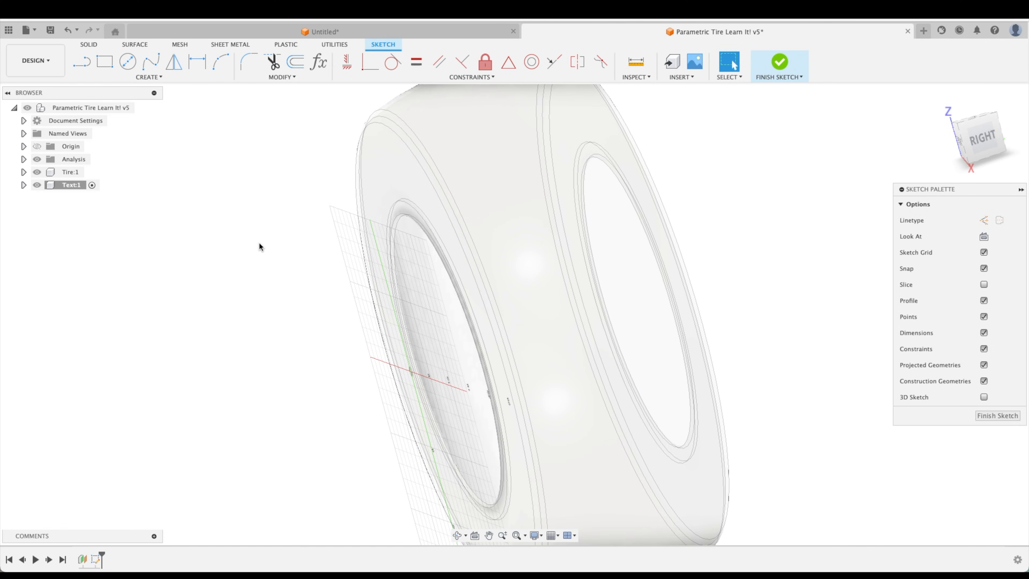
{"action": "key", "text": "p"}
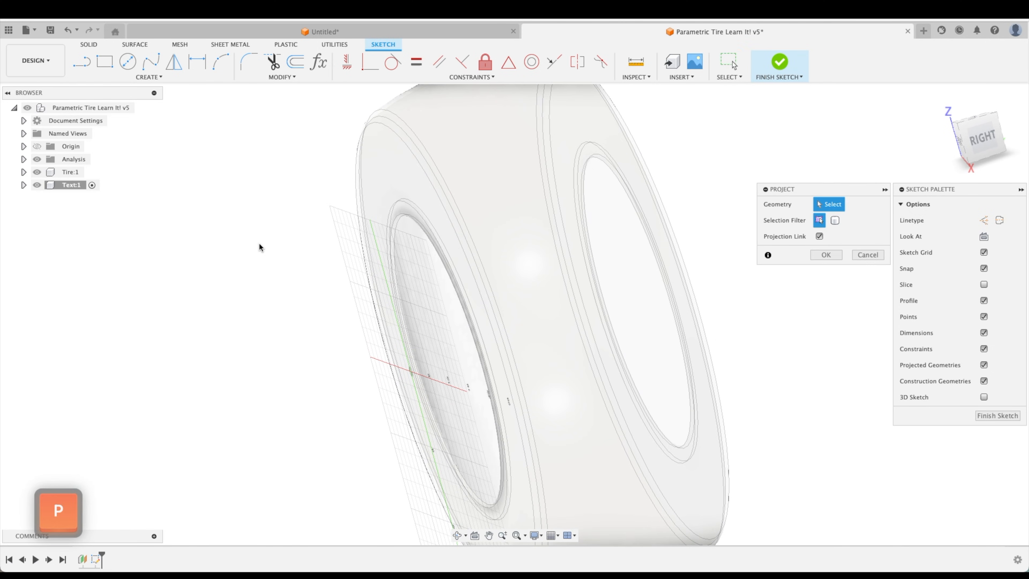
{"action": "left_click", "coordinate": [474, 238]}
{"action": "left_click", "coordinate": [864, 257]}
Project the outer and inner circular edges of the tire's front sidewall onto the sketch and finish the sketch
{"action": "left_click", "coordinate": [156, 75]}
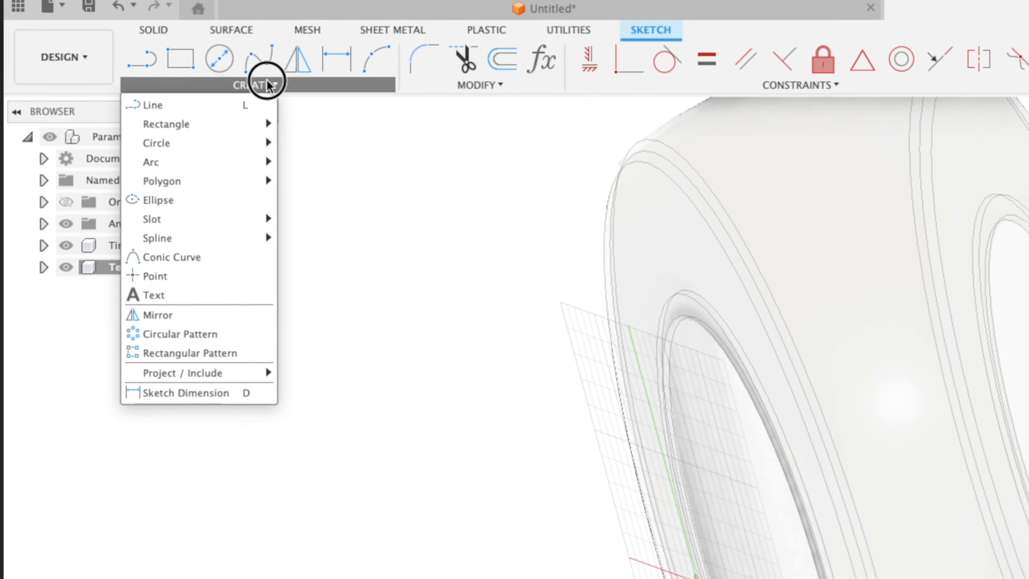
{"action": "mouse_move", "coordinate": [230, 374]}
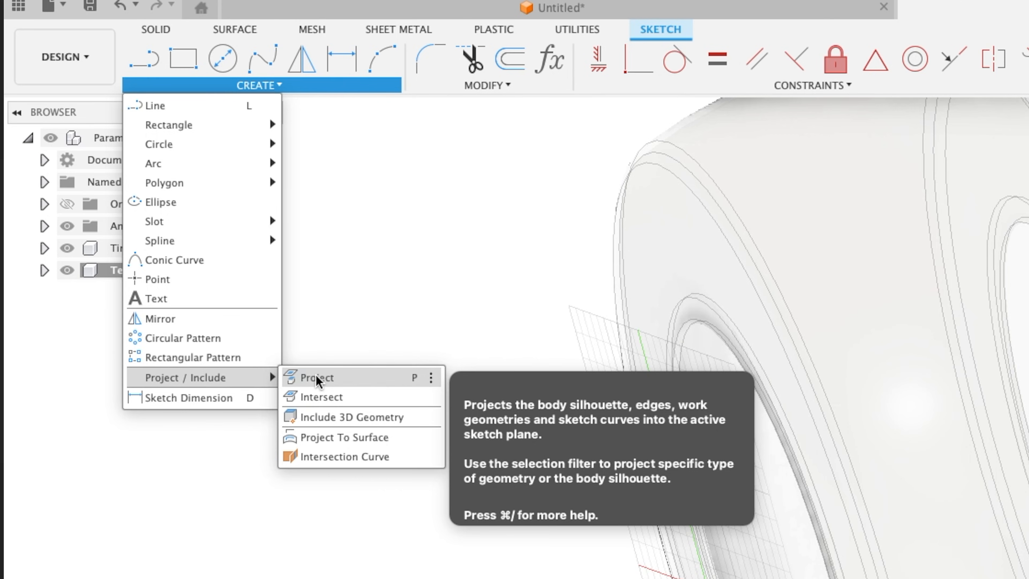
{"action": "left_click", "coordinate": [315, 376]}
{"action": "middle_click_drag", "start_coordinate": [320, 360], "coordinate": [591, 238], "text": "shift"}
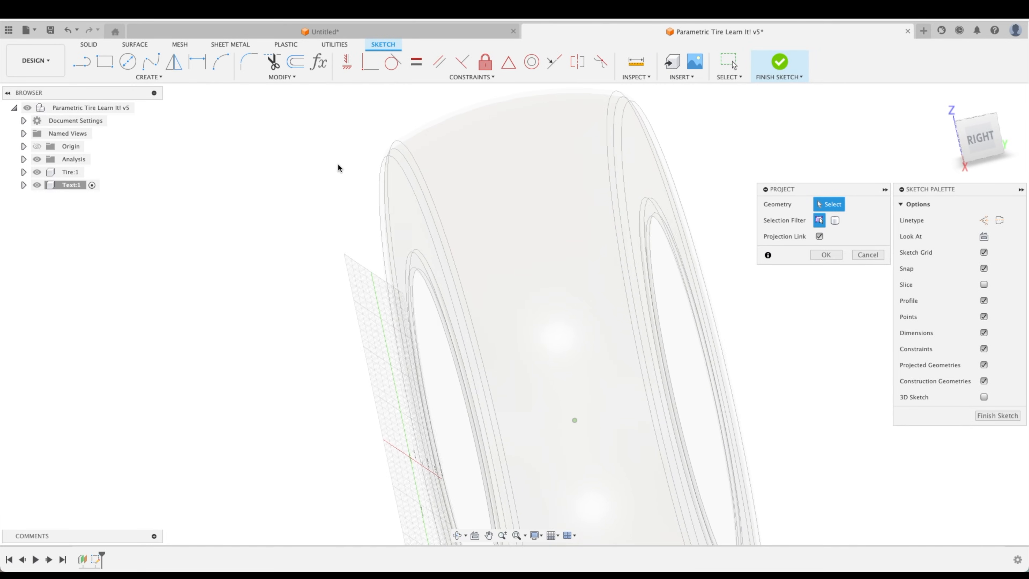
{"action": "scroll", "coordinate": [356, 168], "scroll_direction": "up", "scroll_amount": 5}
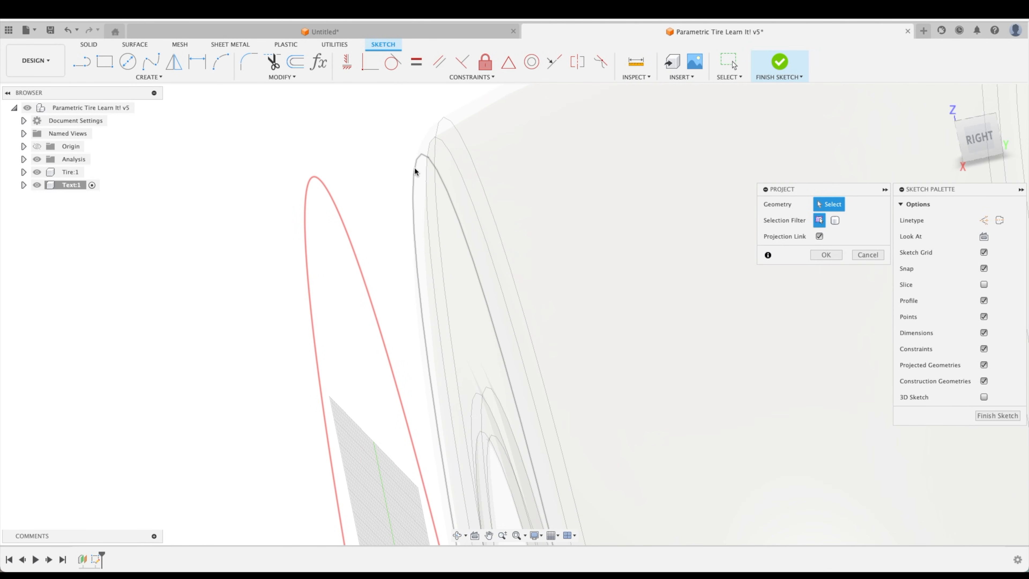
{"action": "left_click", "coordinate": [413, 200]}
{"action": "middle_click_drag", "start_coordinate": [403, 257], "coordinate": [471, 292], "text": "shift"}
{"action": "left_click", "coordinate": [471, 292]}
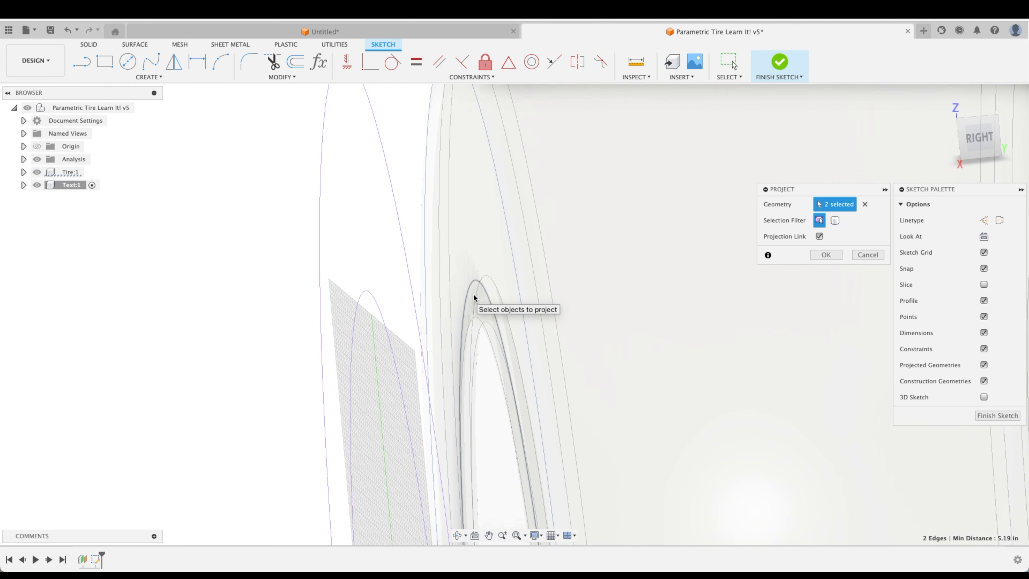
{"action": "left_click", "coordinate": [826, 255]}
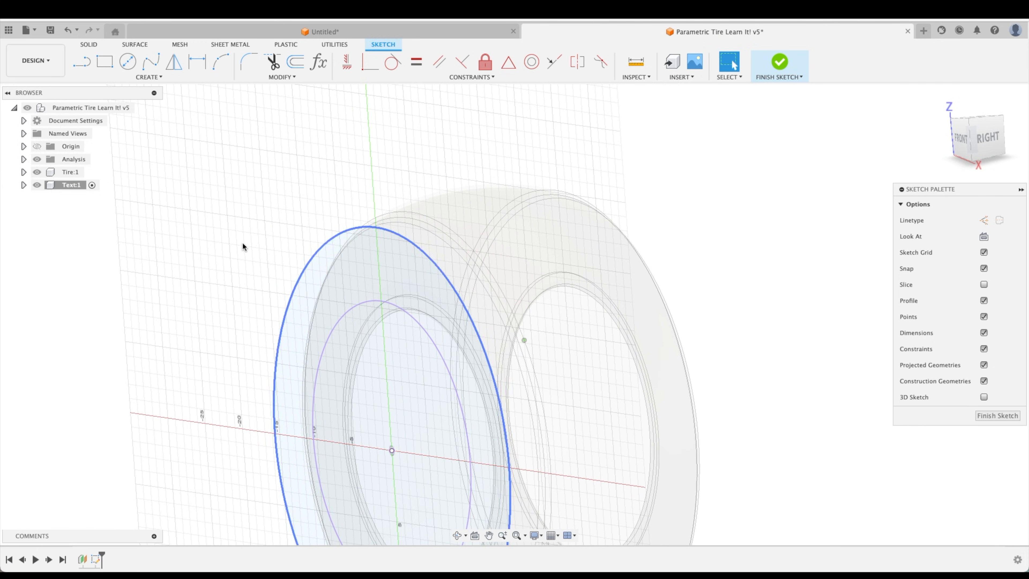
{"action": "left_click", "coordinate": [1016, 420]}
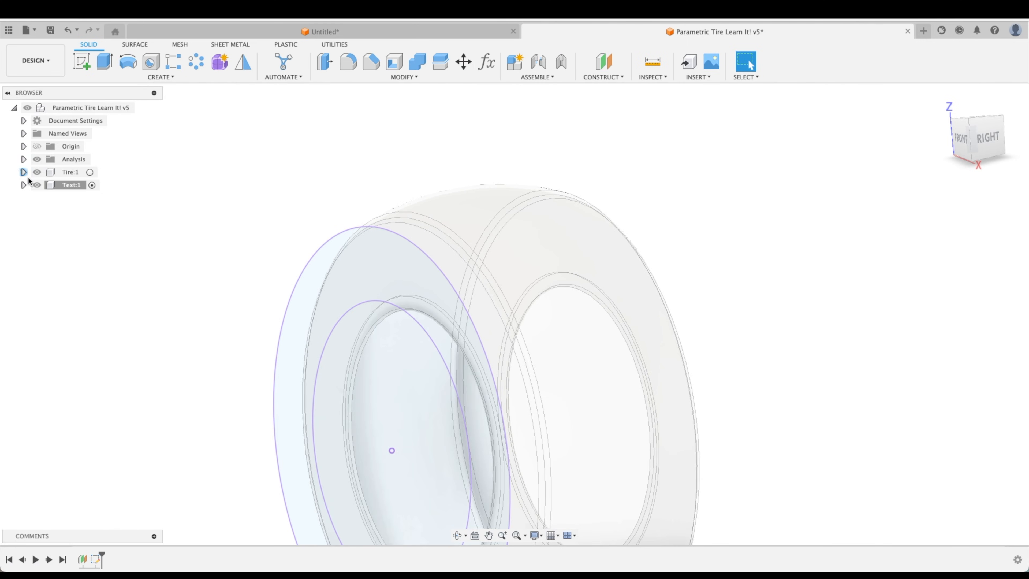
Hide the Tire component and set the RimDia user parameter to 21 in
{"action": "left_click", "coordinate": [37, 171]}
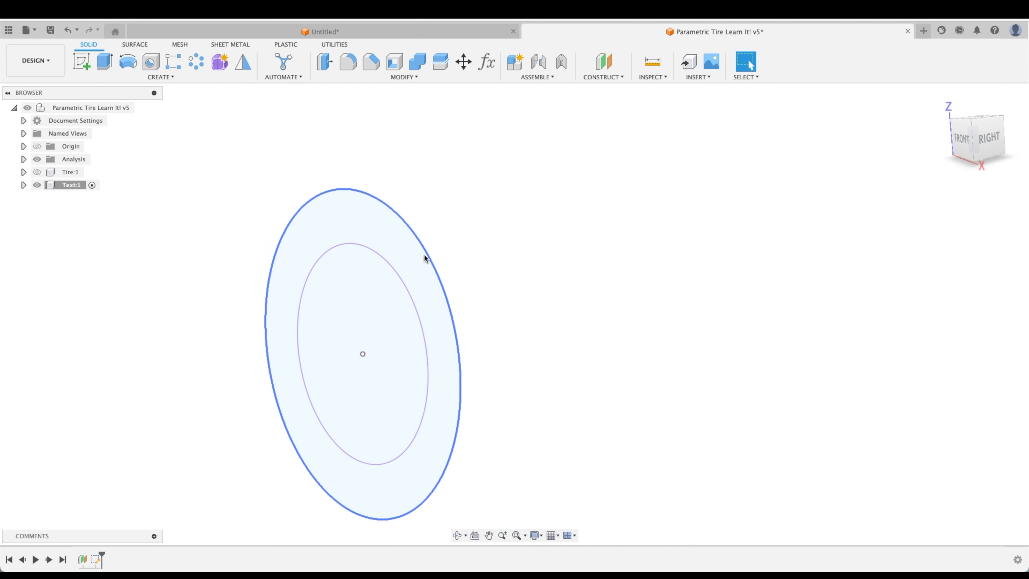
{"action": "left_click", "coordinate": [488, 62]}
{"action": "left_click", "coordinate": [615, 127]}
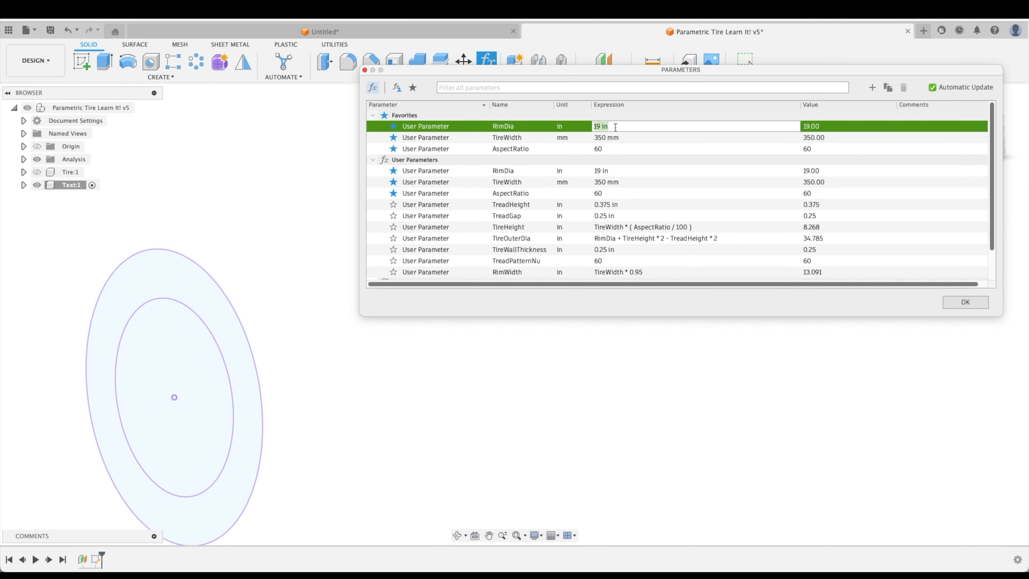
{"action": "type", "text": "21"}
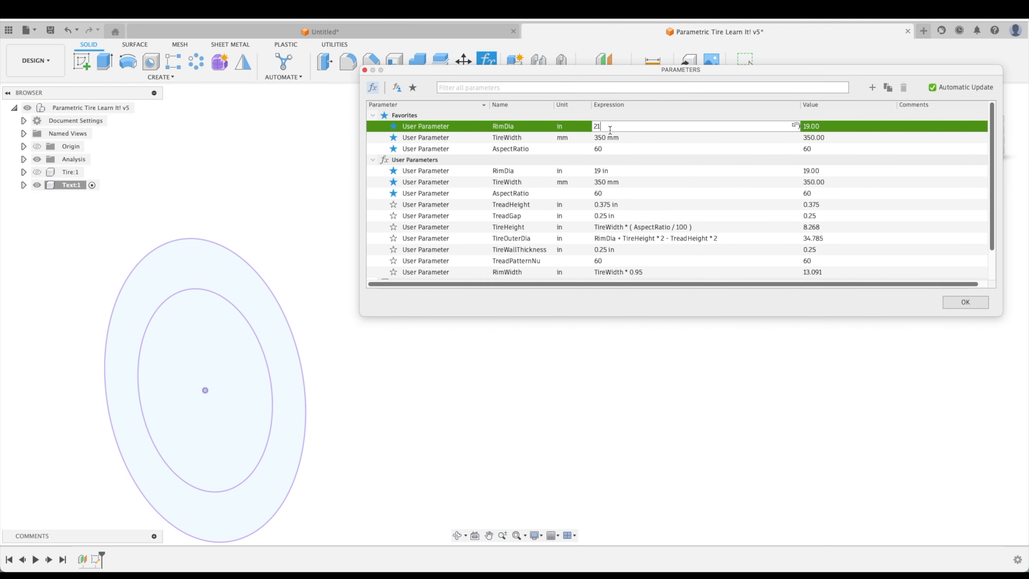
{"action": "key", "text": "Return"}
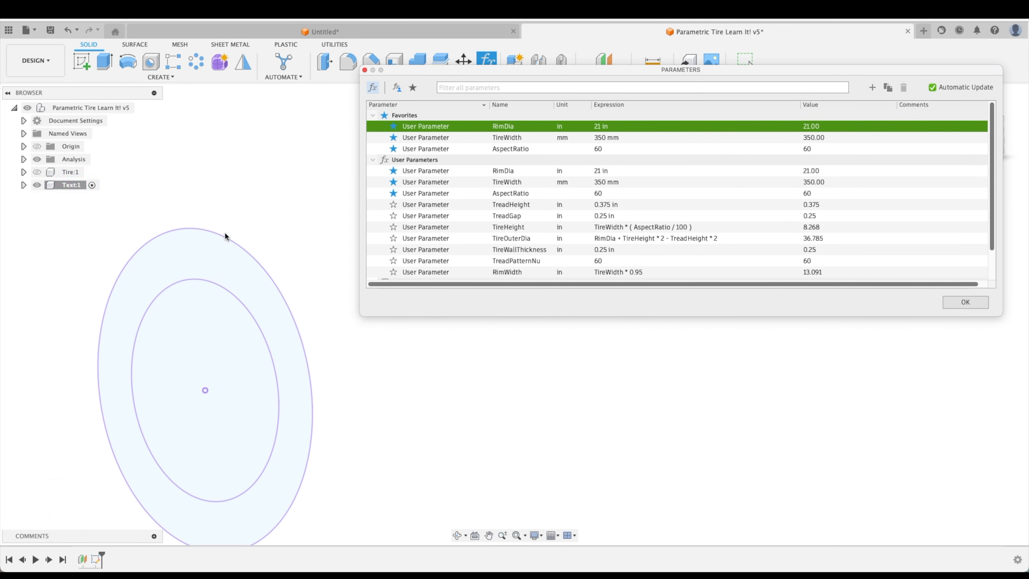
Set the AspectRatio user parameter to 75 and reopen the sketch with the projected sidewall circles for editing
{"action": "double_click", "coordinate": [617, 153]}
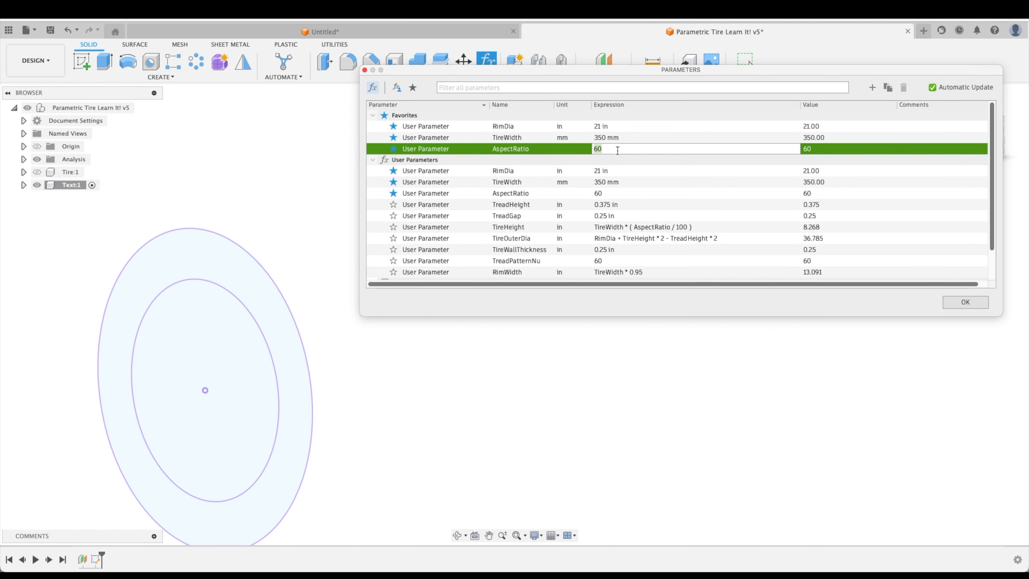
{"action": "type", "text": "75"}
{"action": "key", "text": "Return"}
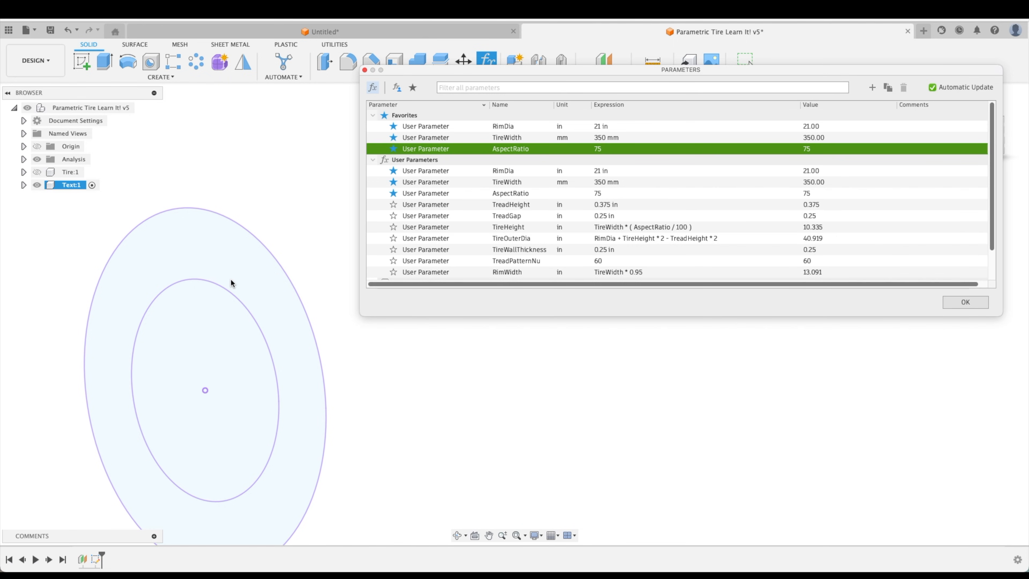
{"action": "left_click", "coordinate": [968, 302]}
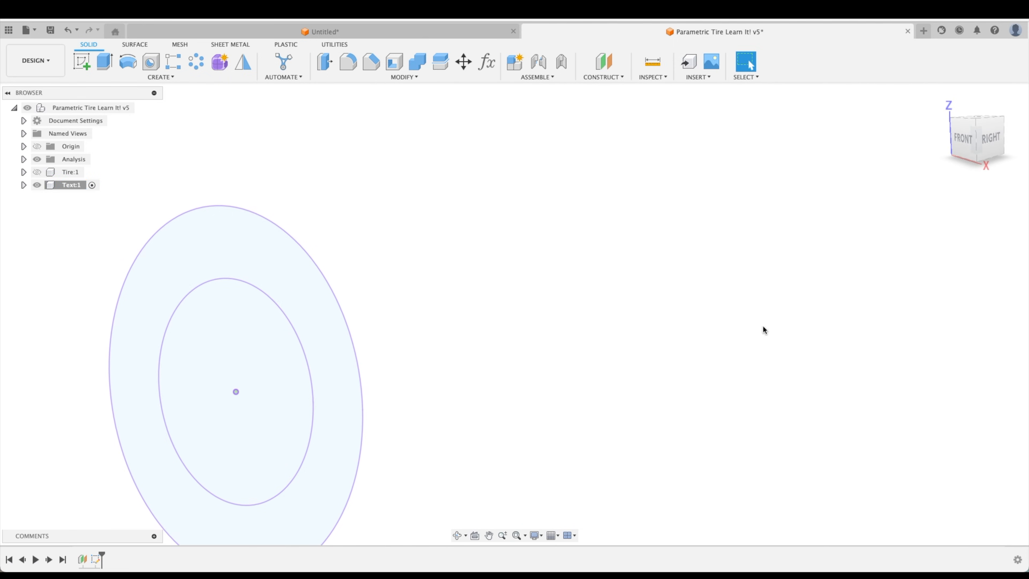
{"action": "double_click", "coordinate": [96, 560]}
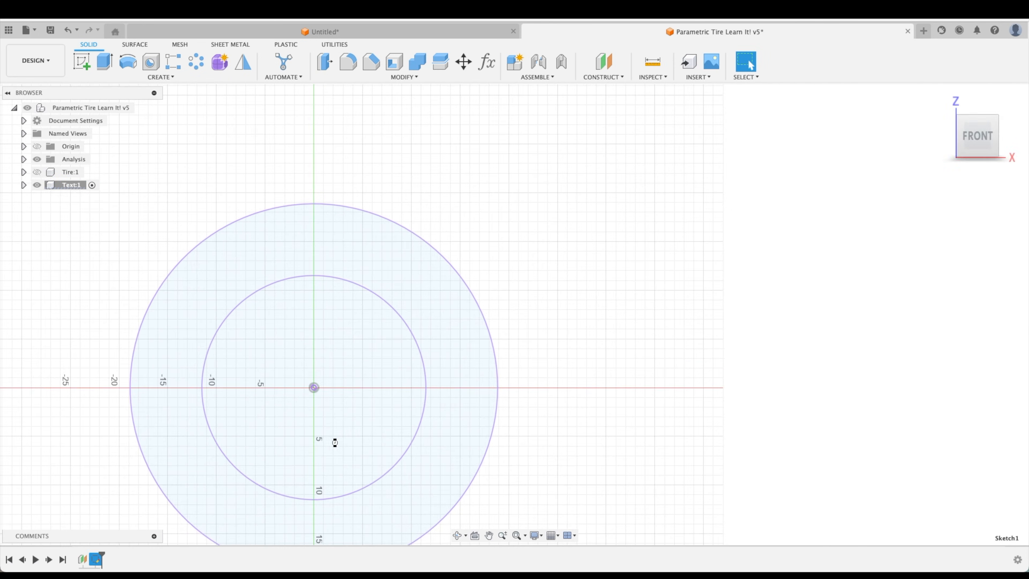
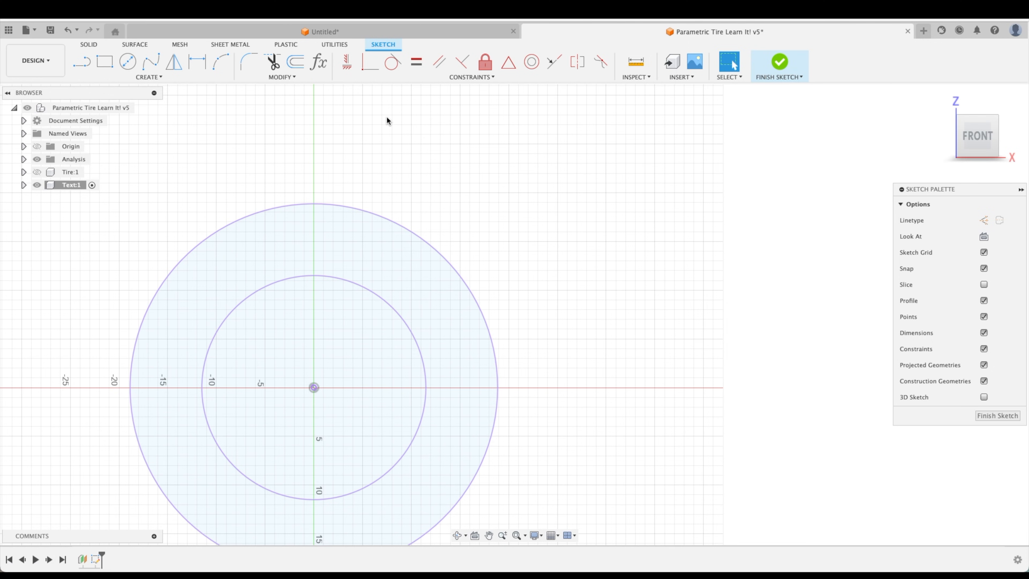
{"action": "left_click", "coordinate": [323, 69]}
{"action": "left_click", "coordinate": [873, 88]}
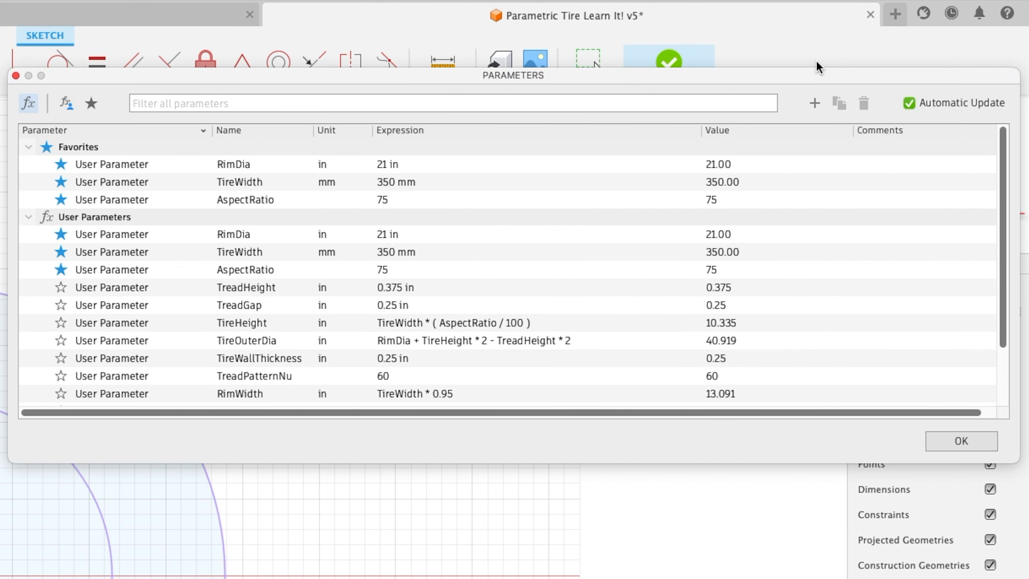
{"action": "type", "text": "Sma"}
{"action": "key", "text": "Escape"}
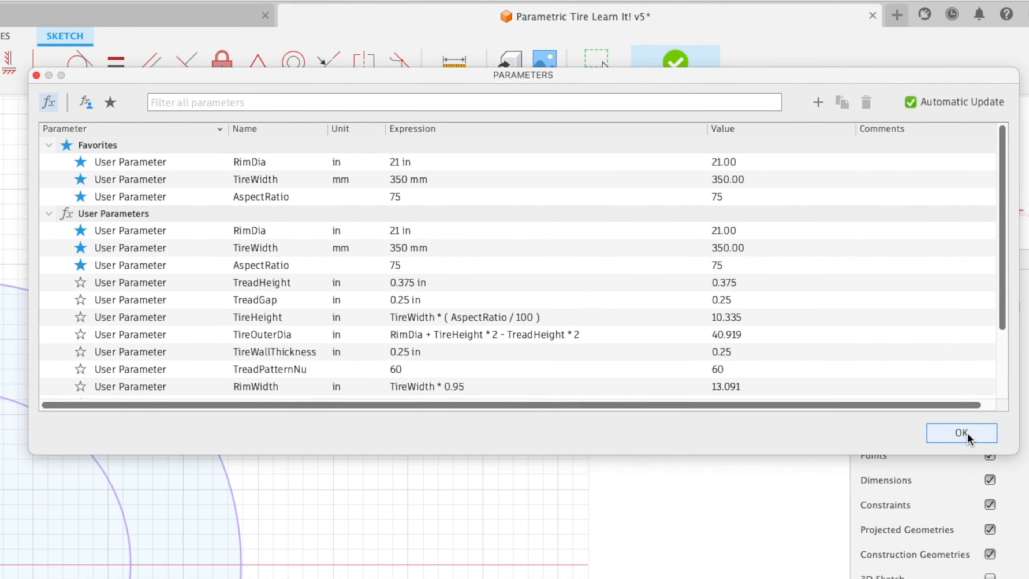
{"action": "left_click", "coordinate": [962, 438]}
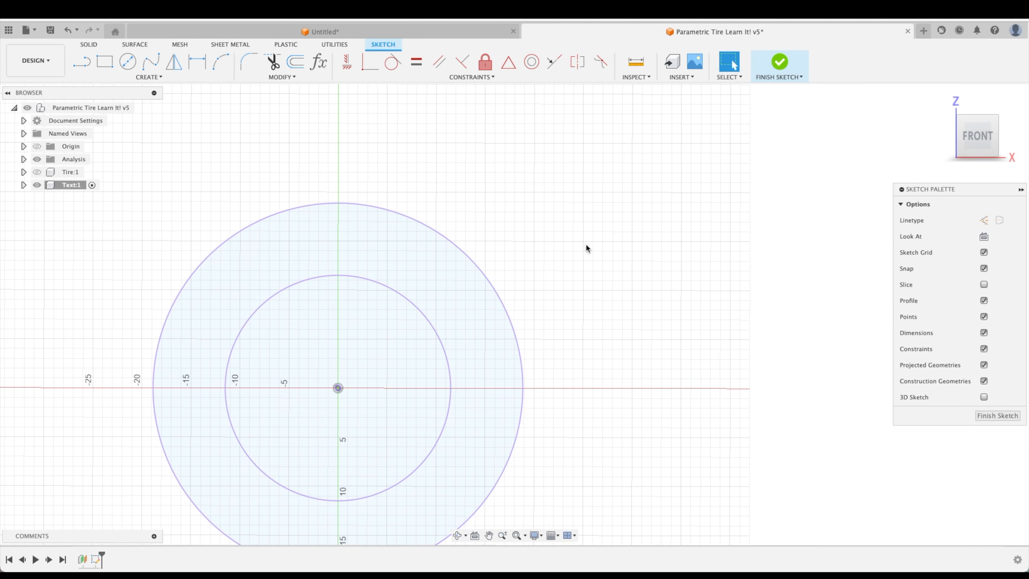
Draw a circle centred on the origin between the two projected sidewall circles and make it construction geometry
{"action": "scroll", "coordinate": [588, 248], "scroll_direction": "up", "scroll_amount": 2}
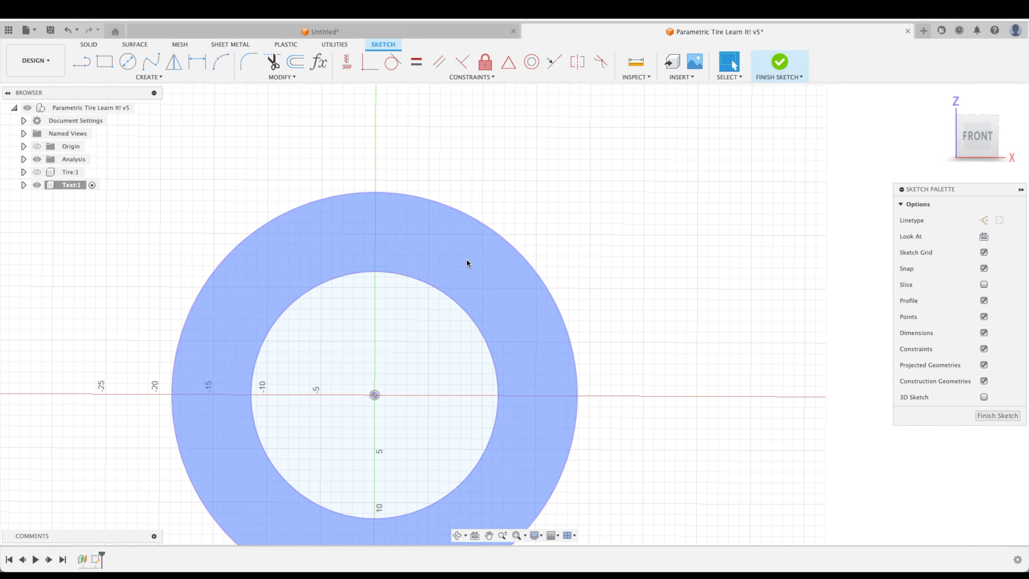
{"action": "scroll", "coordinate": [609, 200], "scroll_direction": "right", "scroll_amount": 2, "text": "shift"}
{"action": "scroll", "coordinate": [610, 201], "scroll_direction": "down", "scroll_amount": 1, "text": "shift"}
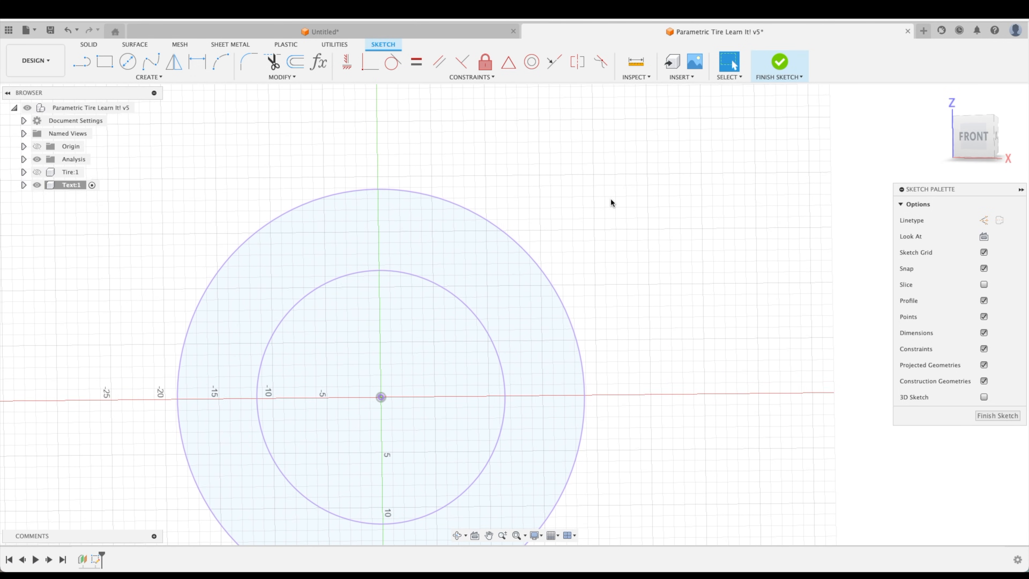
{"action": "scroll", "coordinate": [519, 161], "scroll_direction": "down", "scroll_amount": 2}
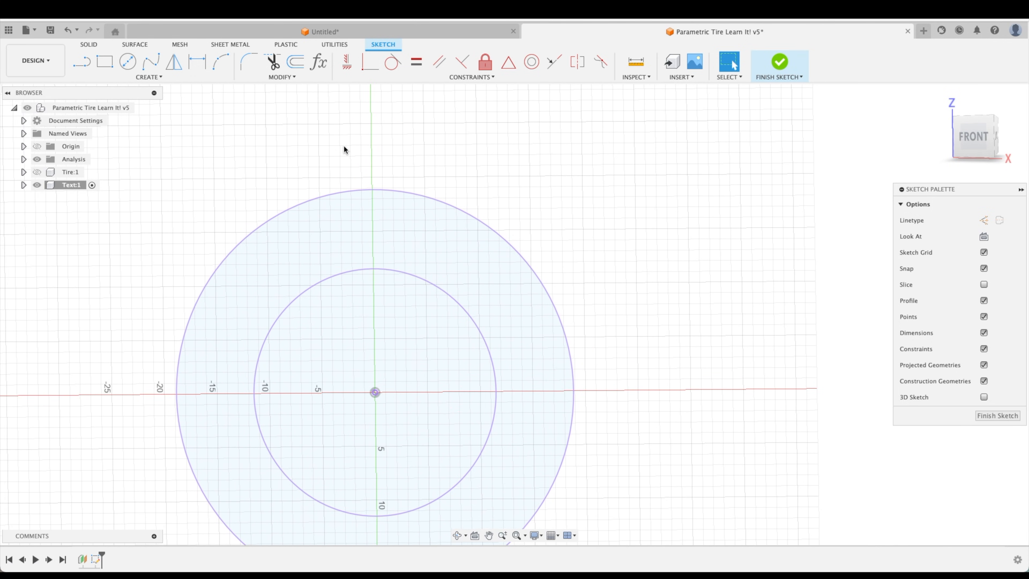
{"action": "left_click", "coordinate": [129, 62]}
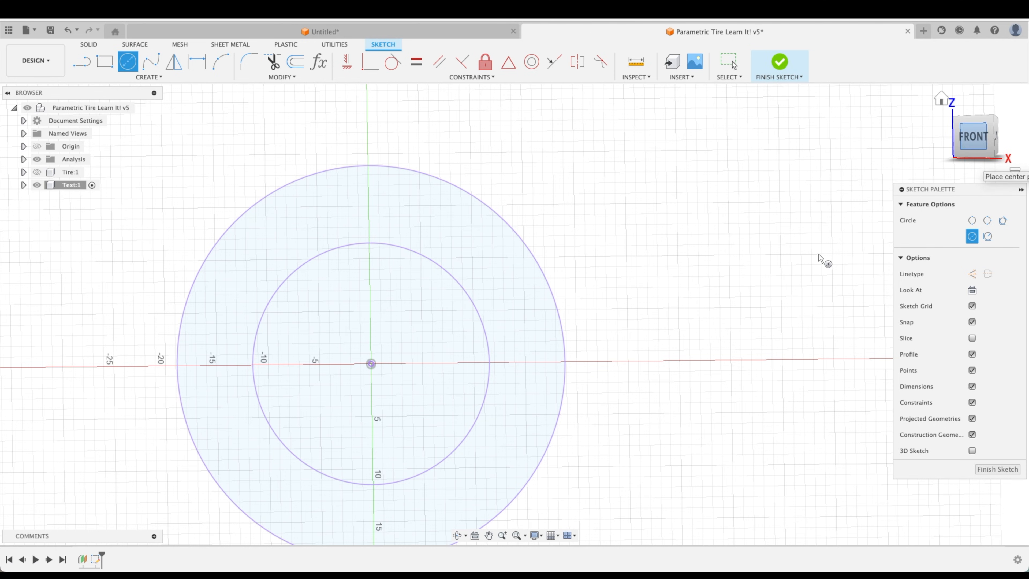
{"action": "left_click", "coordinate": [391, 359]}
{"action": "left_click", "coordinate": [493, 235]}
{"action": "key", "text": "Escape"}
{"action": "left_click", "coordinate": [510, 246]}
{"action": "key", "text": "x"}
{"action": "key", "text": "Escape"}
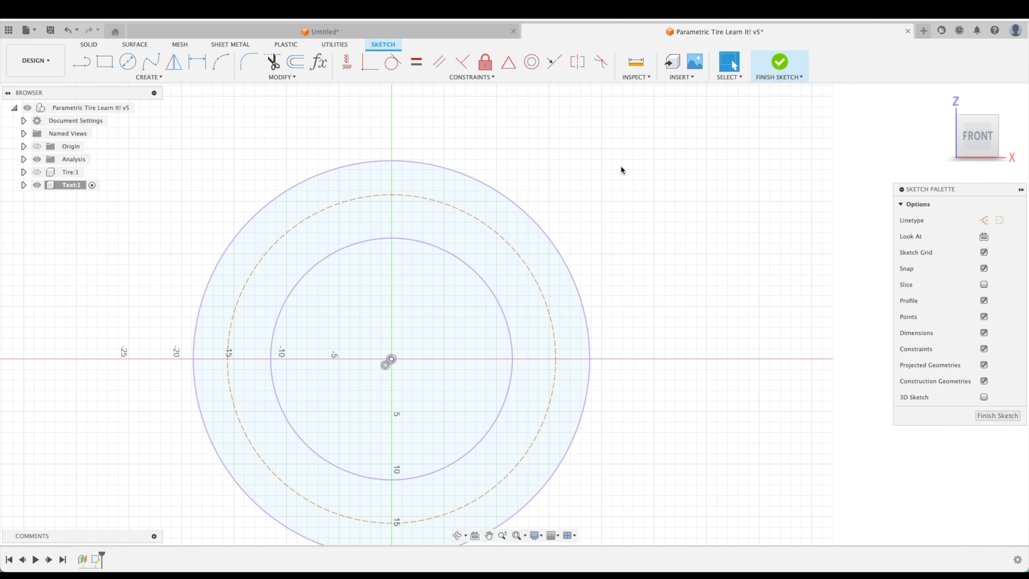
Switch the outer and inner projected circles to construction geometry and back to normal lines
{"action": "left_click", "coordinate": [542, 230]}
{"action": "key", "text": "x"}
{"action": "left_click", "coordinate": [546, 256]}
{"action": "left_click", "coordinate": [490, 292]}
{"action": "key", "text": "x"}
{"action": "left_click", "coordinate": [615, 221]}
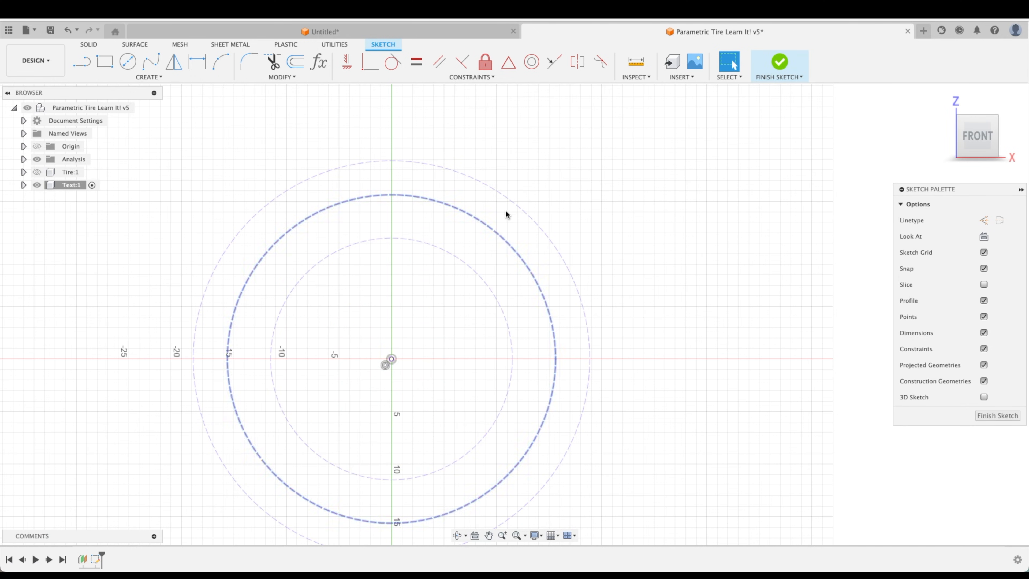
{"action": "key", "text": "x"}
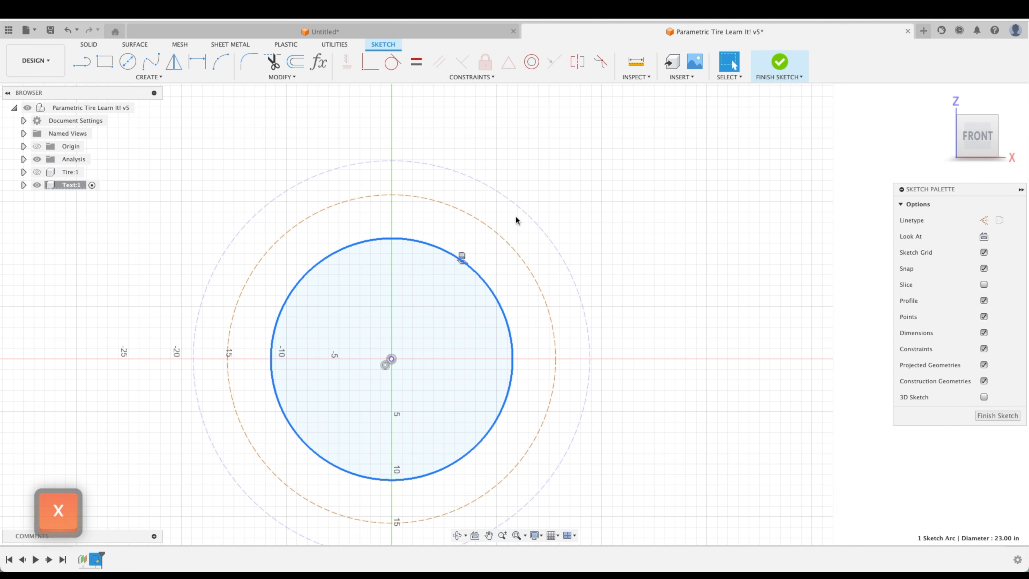
{"action": "key", "text": "x"}
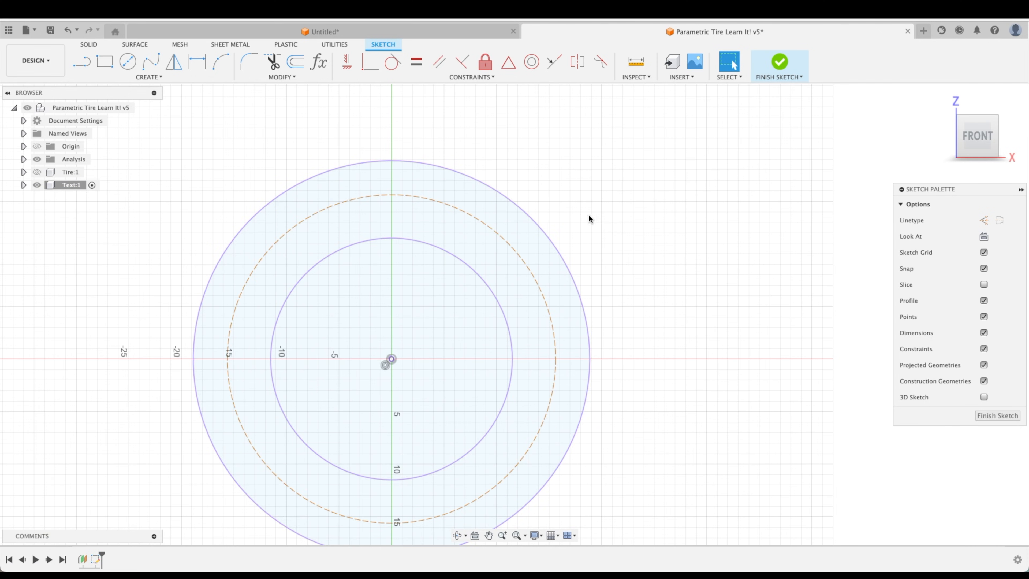
Convert both projected circles to construction geometry and shrink the middle circle to a diameter of about 28.1 in
{"action": "left_click", "coordinate": [485, 280]}
{"action": "key", "text": "x"}
{"action": "left_click", "coordinate": [539, 229]}
{"action": "key", "text": "x"}
{"action": "left_click", "coordinate": [593, 193]}
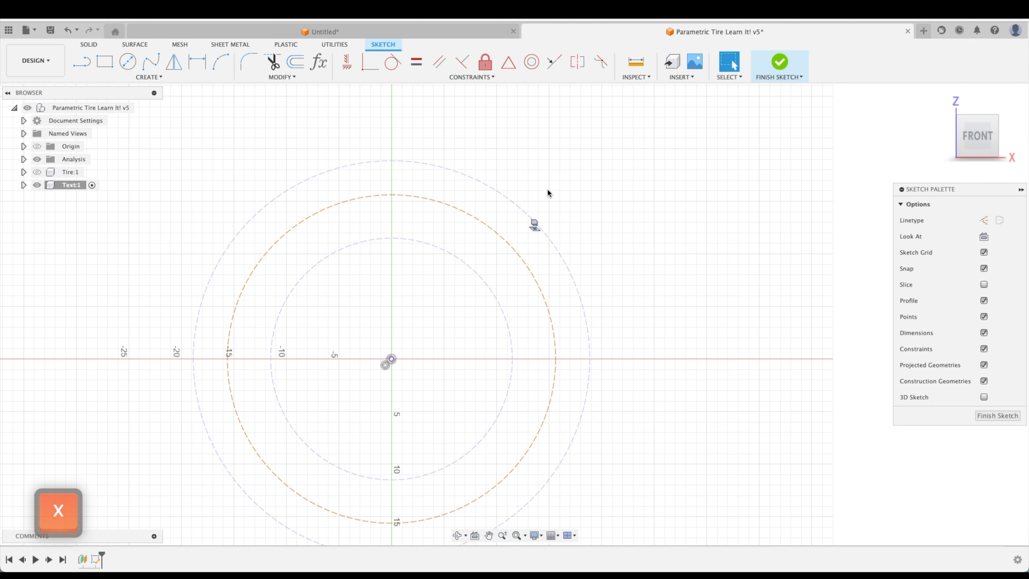
{"action": "key", "text": "Escape"}
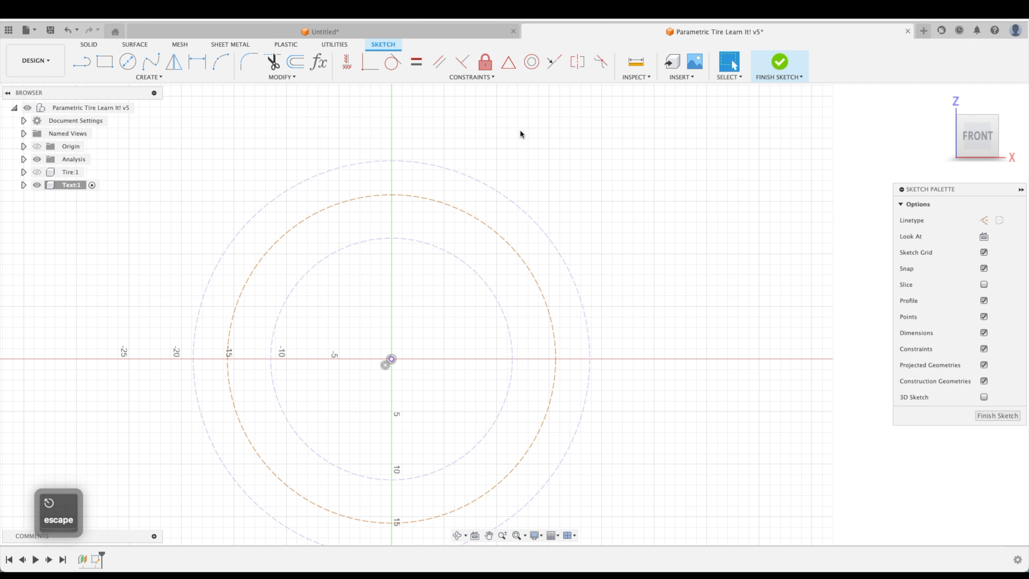
{"action": "left_click_drag", "start_coordinate": [420, 198], "coordinate": [431, 217]}
{"action": "key", "text": "Escape"}
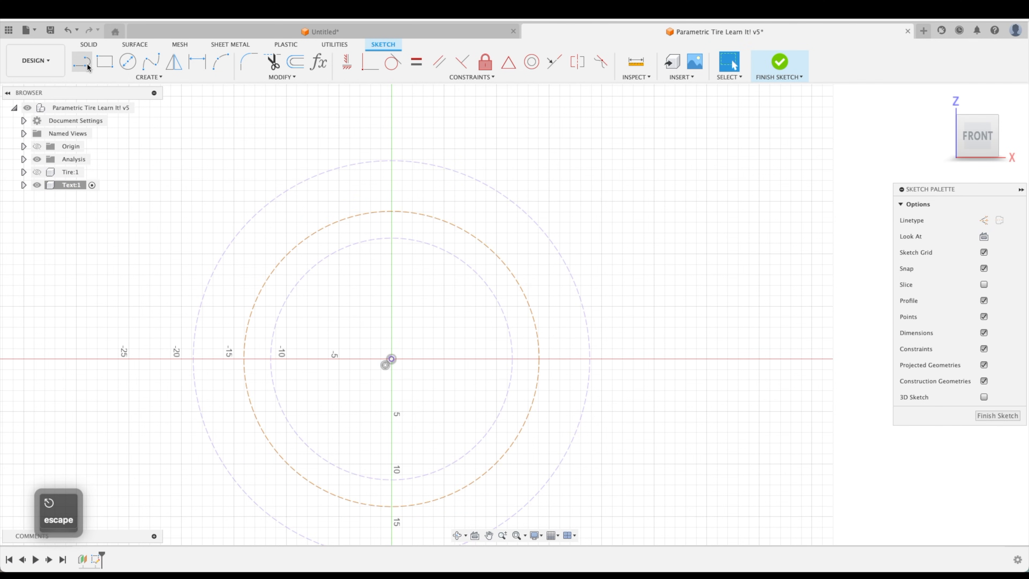
Draw a construction line between the inner and outer projected circles and constrain it vertically above the origin
{"action": "left_click", "coordinate": [82, 62]}
{"action": "scroll", "coordinate": [429, 182], "scroll_direction": "up", "scroll_amount": 5}
{"action": "left_click", "coordinate": [455, 326]}
{"action": "key", "text": "Escape"}
{"action": "scroll", "coordinate": [590, 128], "scroll_direction": "down", "scroll_amount": 2}
{"action": "middle_click_drag", "start_coordinate": [677, 168], "coordinate": [606, 136]}
{"action": "left_click", "coordinate": [345, 63]}
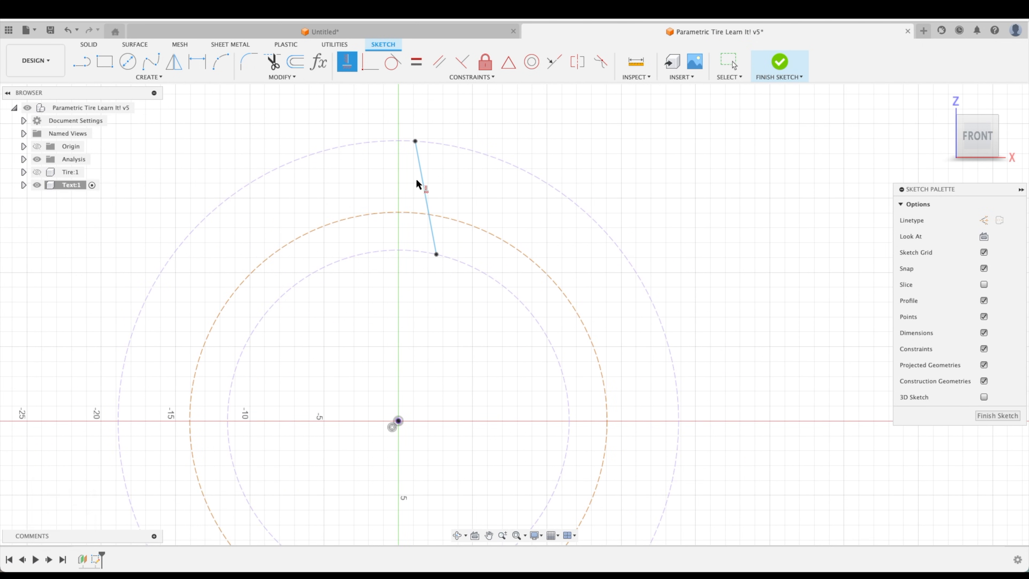
{"action": "left_click", "coordinate": [397, 422]}
{"action": "key", "text": "Escape"}
{"action": "key", "text": "Escape"}
Place a sketch point and constrain it to the midpoint of the vertical construction line
{"action": "left_click", "coordinate": [148, 77]}
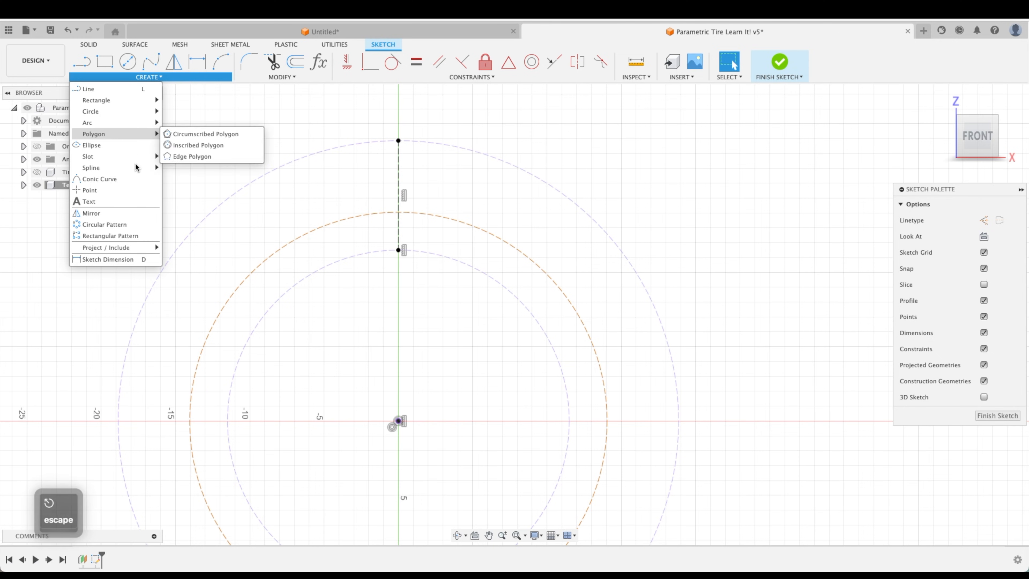
{"action": "left_click", "coordinate": [99, 192]}
{"action": "left_click", "coordinate": [633, 128]}
{"action": "key", "text": "Escape"}
{"action": "left_click", "coordinate": [634, 129]}
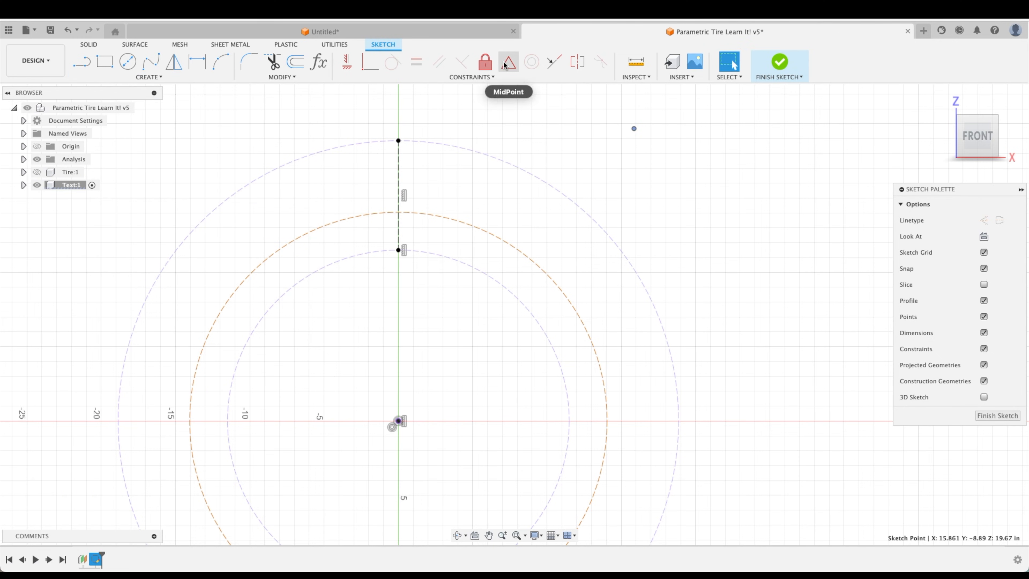
{"action": "left_click", "coordinate": [398, 177]}
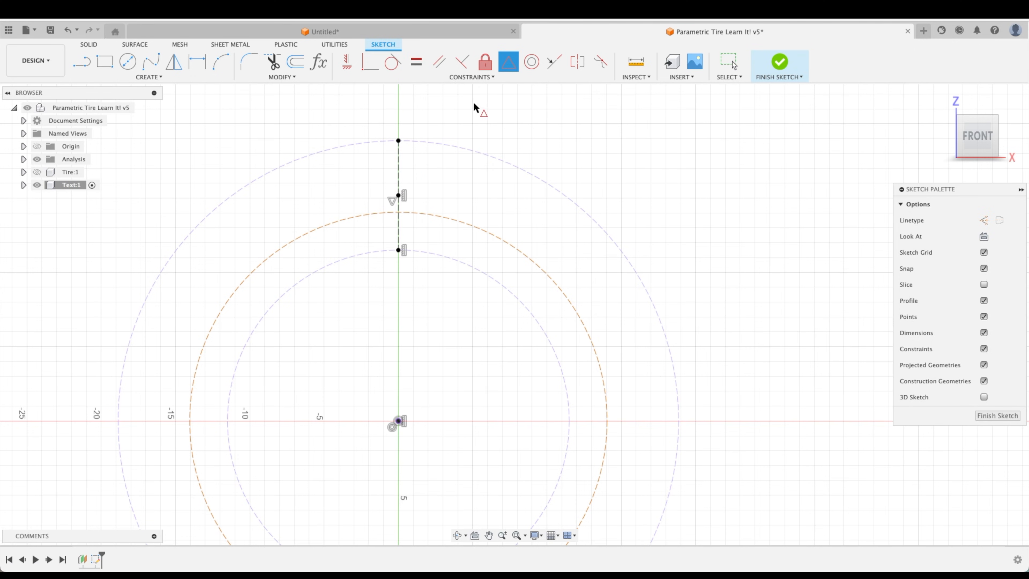
{"action": "key", "text": "Escape"}
Make the middle construction circle coincident with the midpoint of the vertical construction line
{"action": "left_click", "coordinate": [373, 69]}
{"action": "left_click", "coordinate": [429, 214]}
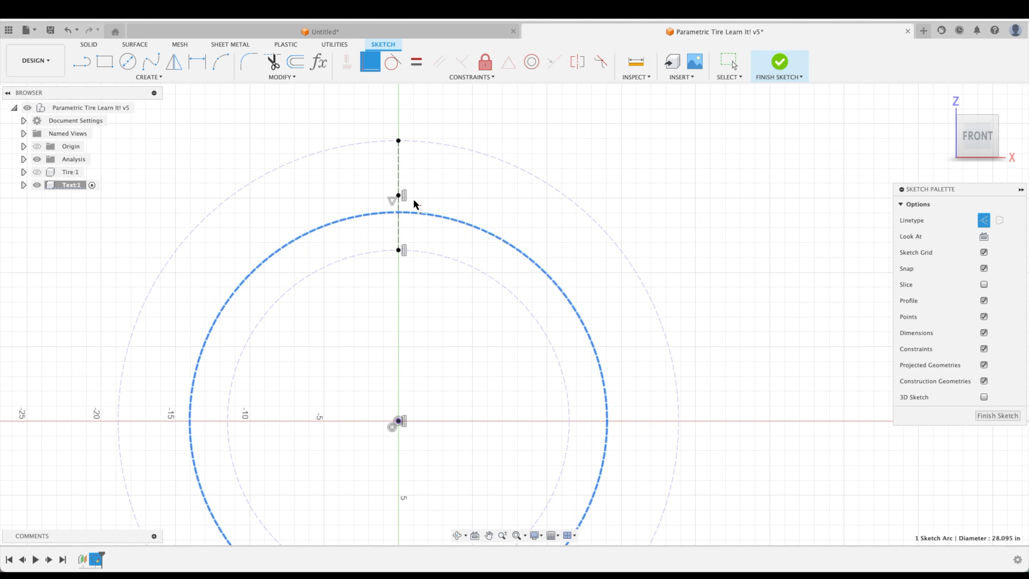
{"action": "left_click", "coordinate": [398, 195]}
{"action": "key", "text": "Escape"}
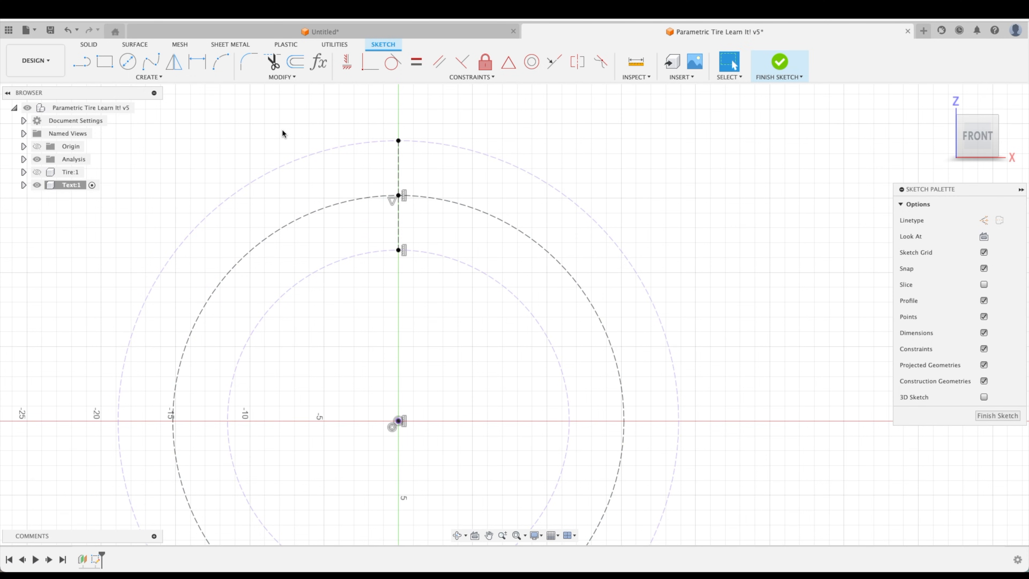
Draw an upper semicircular center-point arc around the origin between the inner and middle construction circles, and start a Horizontal/Vertical constraint
{"action": "left_click", "coordinate": [219, 67]}
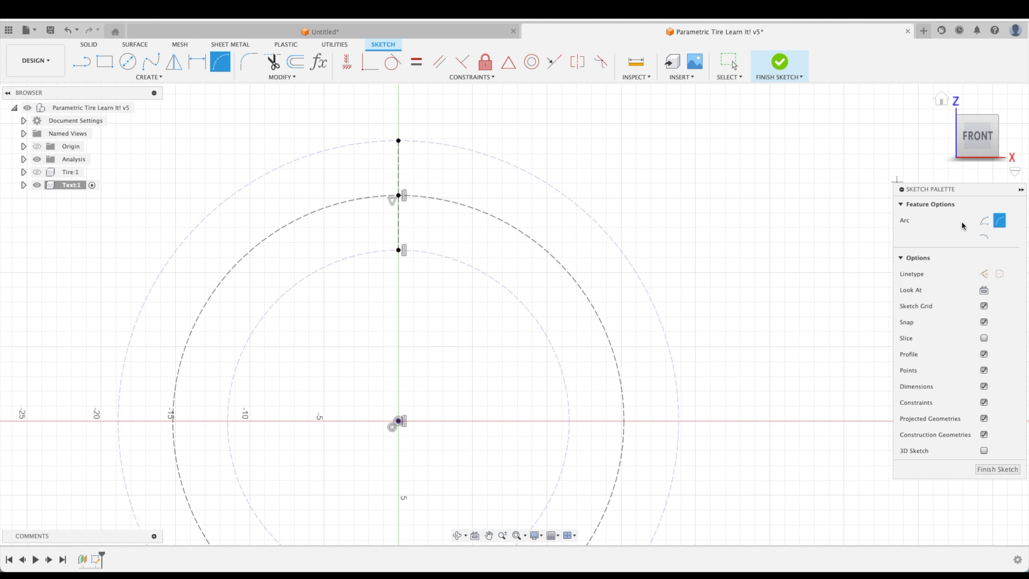
{"action": "left_click", "coordinate": [984, 225]}
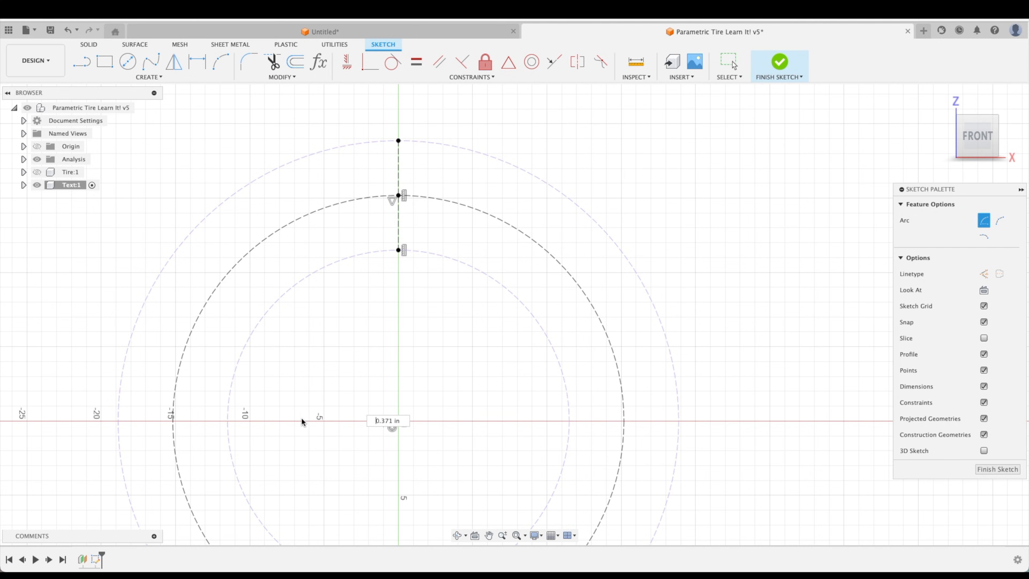
{"action": "left_click", "coordinate": [192, 421]}
{"action": "left_click", "coordinate": [607, 421]}
{"action": "key", "text": "Escape"}
{"action": "left_click", "coordinate": [347, 62]}
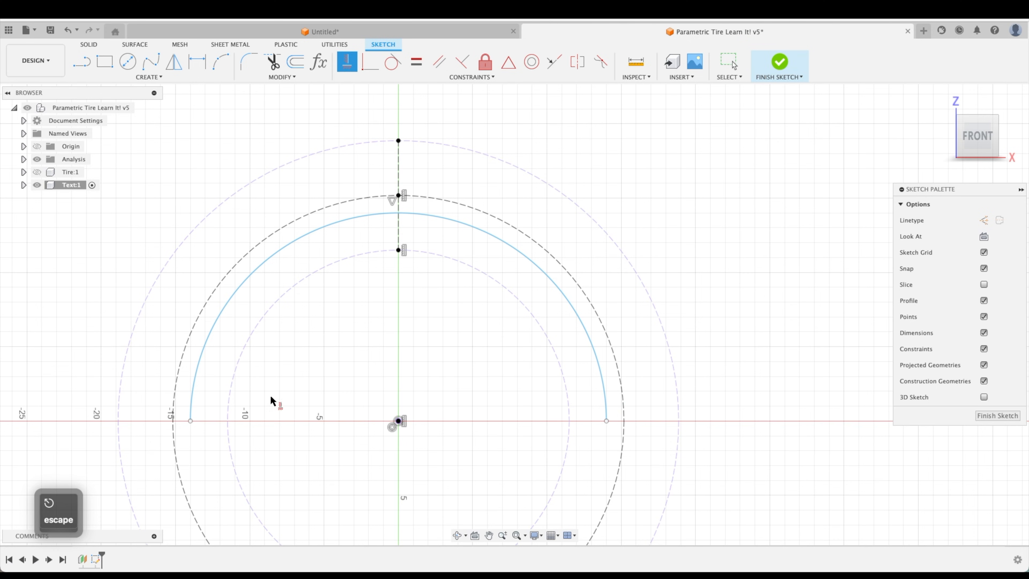
Constrain both ends of the upper arc horizontally to the origin and convert the arc to construction geometry
{"action": "left_click", "coordinate": [398, 420]}
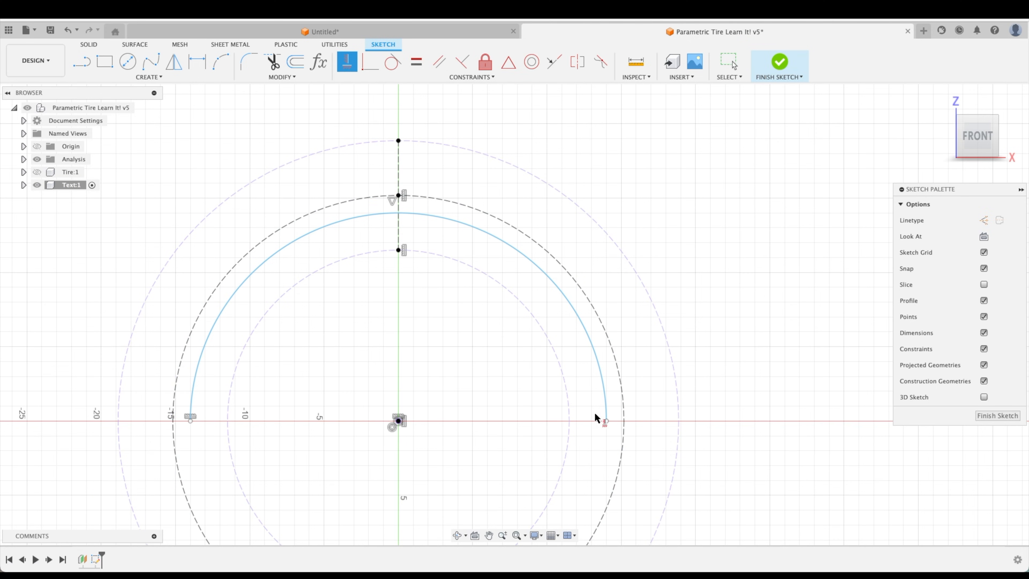
{"action": "left_click", "coordinate": [402, 423]}
{"action": "key", "text": "Escape"}
{"action": "left_click", "coordinate": [501, 242]}
{"action": "key", "text": "x"}
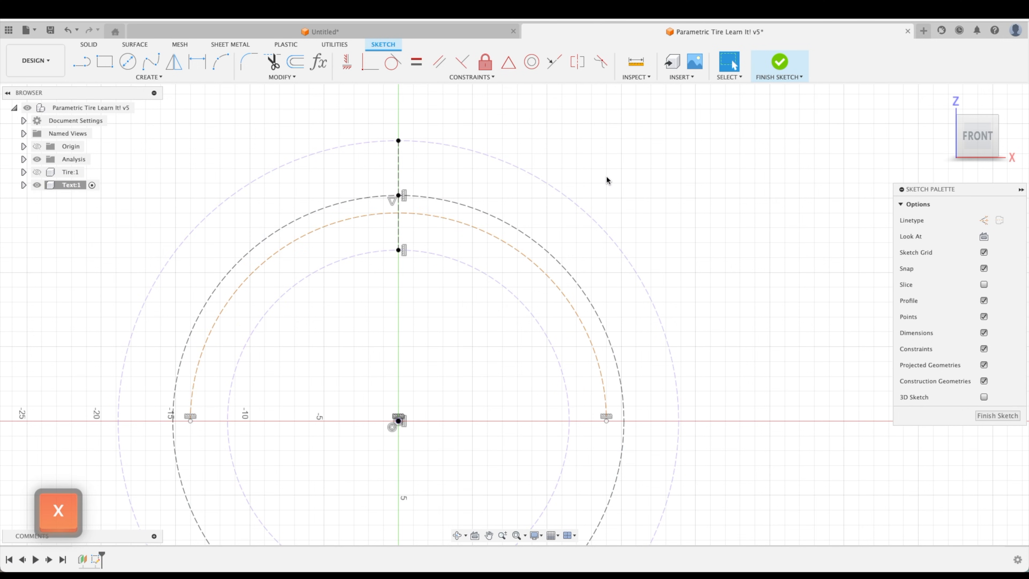
Dimension the gap between the upper arc and the middle construction circle as LTextHeight/2
{"action": "key", "text": "d"}
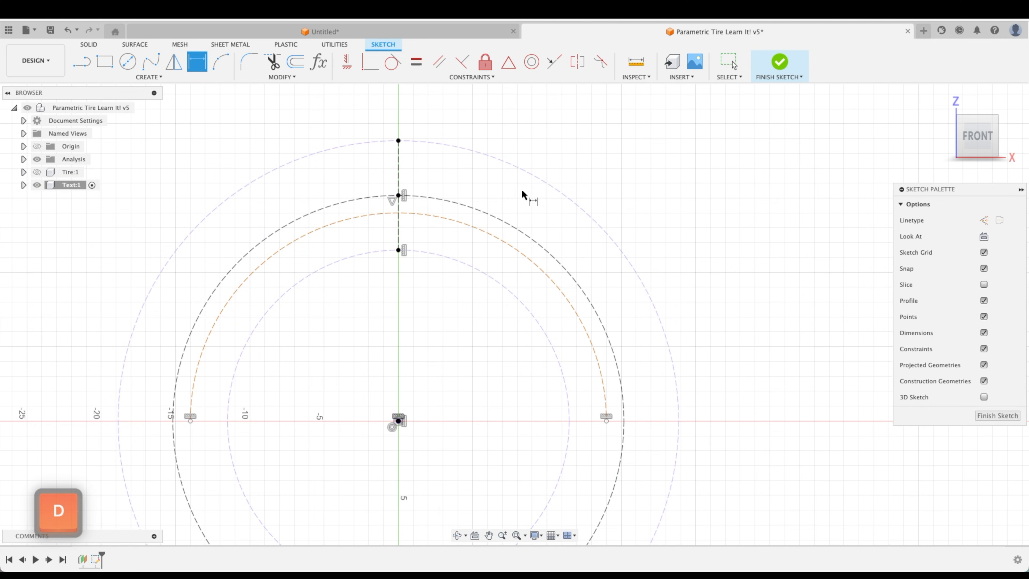
{"action": "left_click", "coordinate": [520, 231]}
{"action": "left_click", "coordinate": [694, 180]}
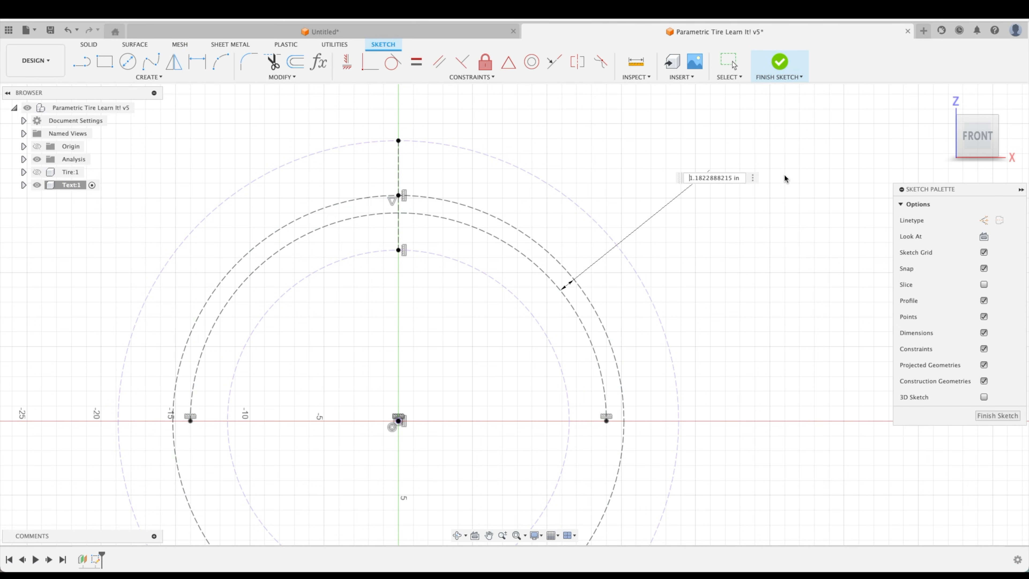
{"action": "type", "text": "te"}
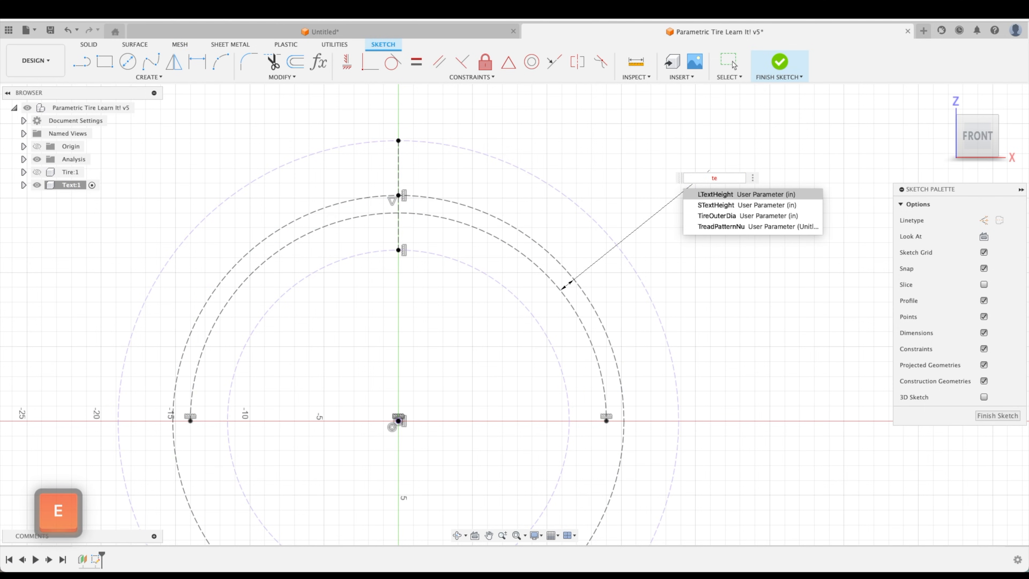
{"action": "key", "text": "Return"}
{"action": "type", "text": "/2"}
{"action": "key", "text": "Return"}
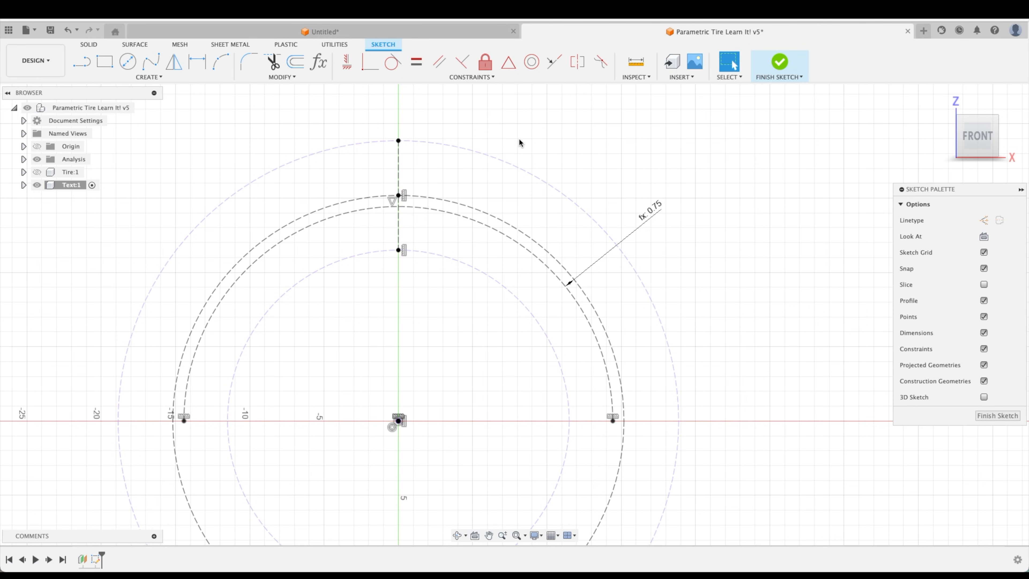
{"action": "key", "text": "Escape"}
Add center-aligned text on a path reading "LEARN IT! FUSION 360" along the upper construction arc
{"action": "left_click", "coordinate": [149, 77]}
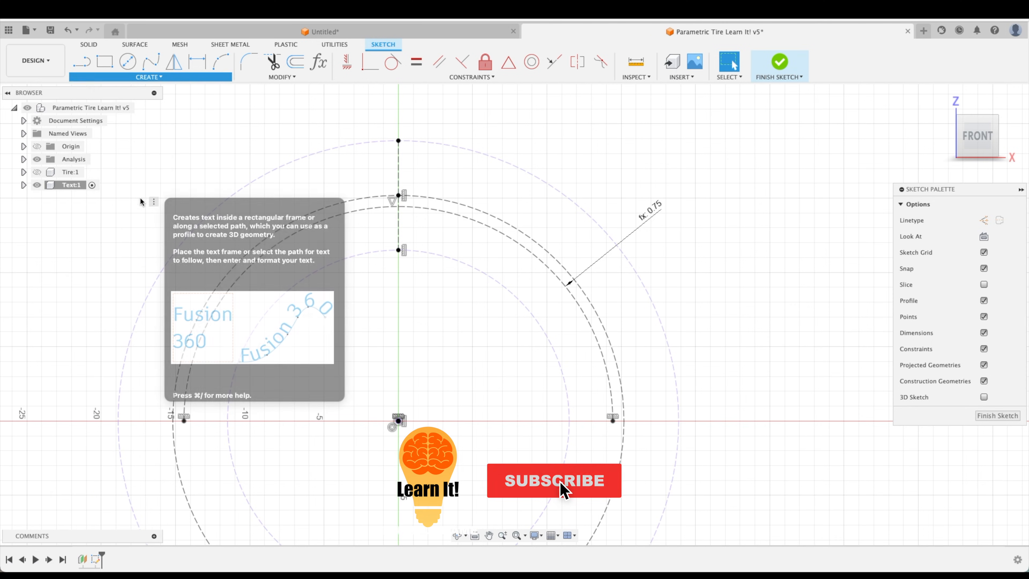
{"action": "left_click", "coordinate": [141, 201]}
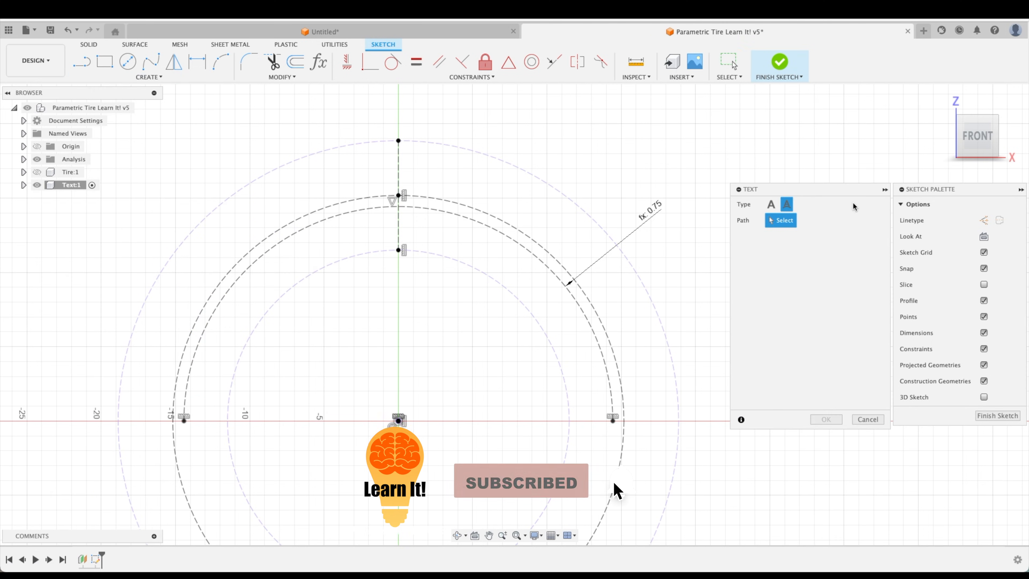
{"action": "left_click", "coordinate": [276, 248]}
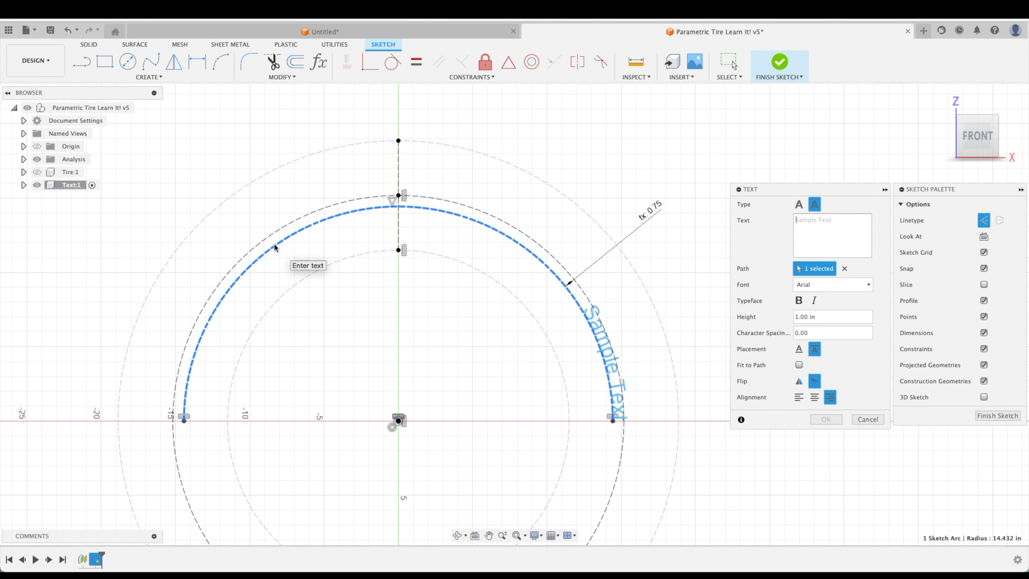
{"action": "left_click", "coordinate": [814, 399]}
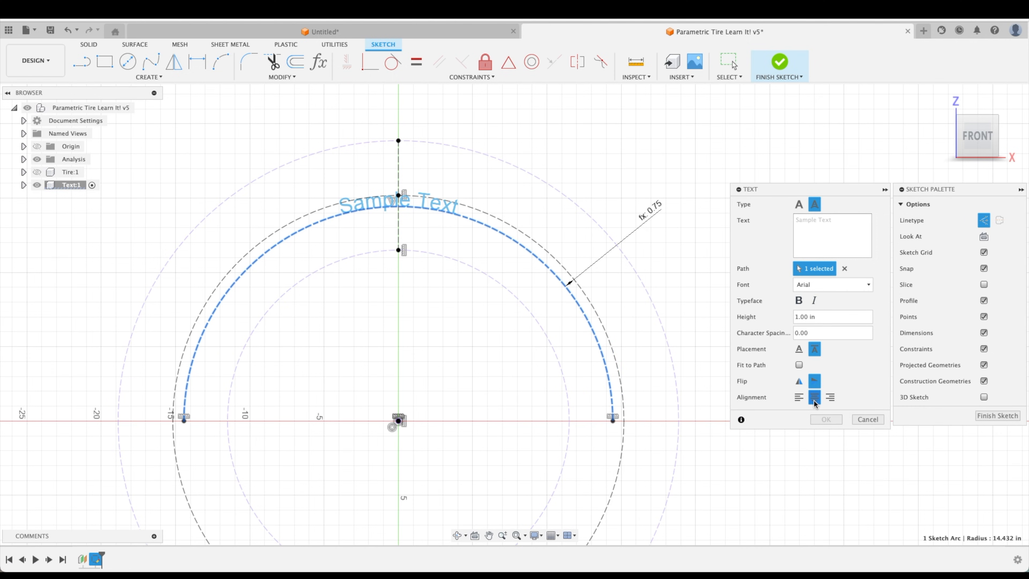
{"action": "left_click", "coordinate": [822, 229]}
{"action": "type", "text": "LE"}
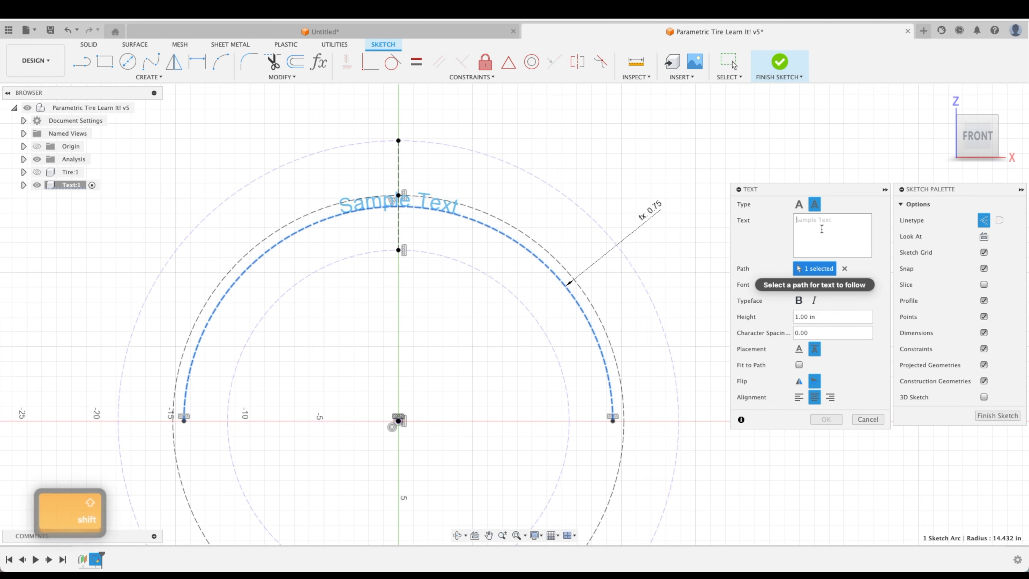
{"action": "type", "text": "ARN IT! FUSION"}
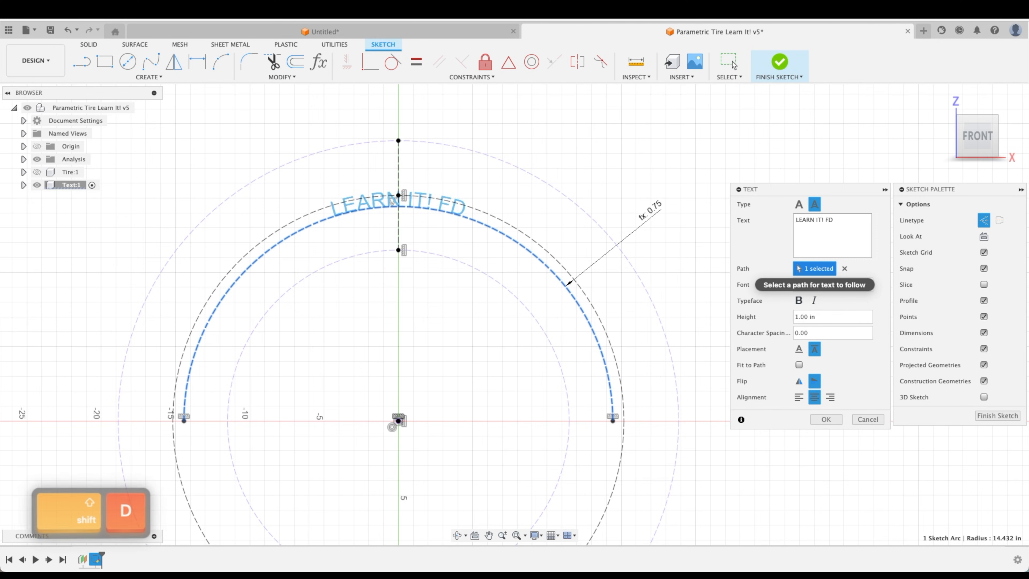
{"action": "type", "text": " 360"}
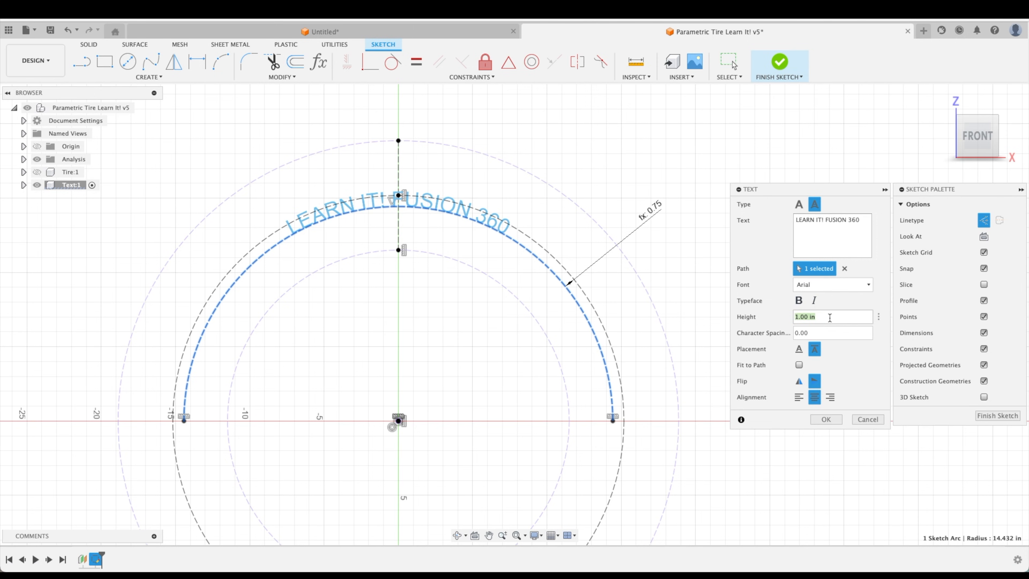
Set the text height to LTextHeight and the font to Impact, and create the text
{"action": "type", "text": "L"}
{"action": "key", "text": "Return"}
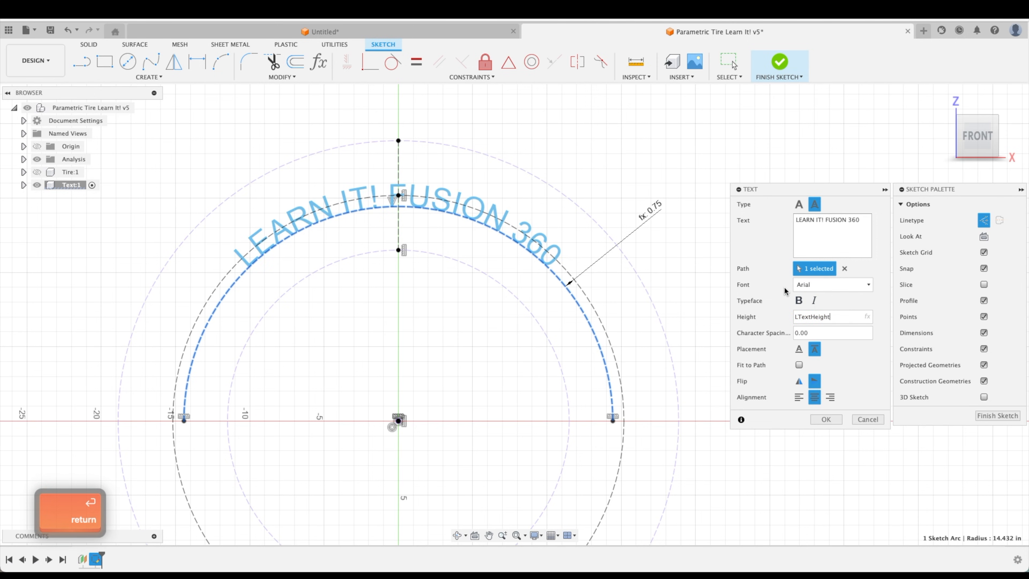
{"action": "left_click", "coordinate": [830, 284]}
{"action": "scroll", "coordinate": [852, 343], "scroll_direction": "down", "scroll_amount": 10}
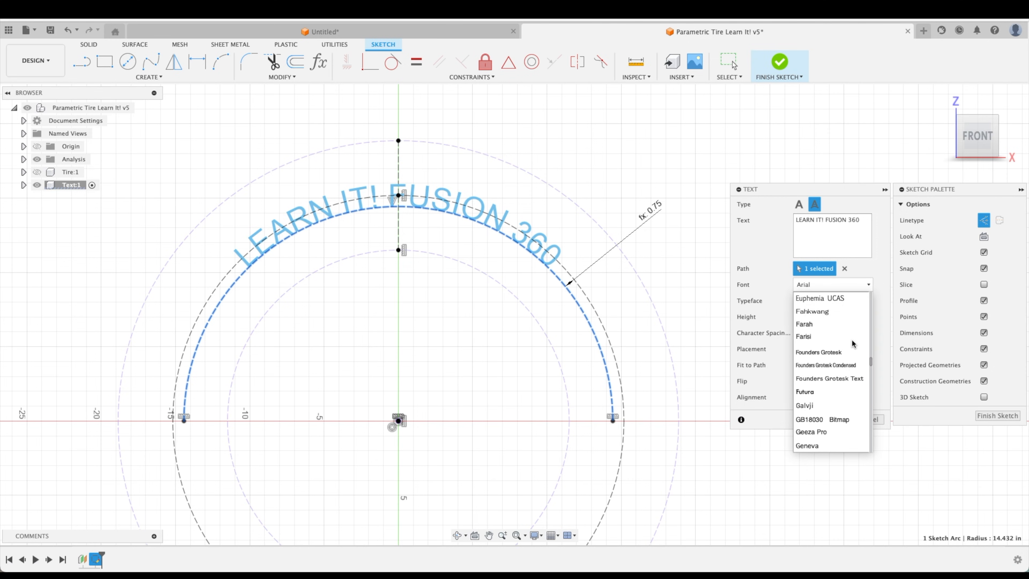
{"action": "scroll", "coordinate": [853, 343], "scroll_direction": "down", "scroll_amount": 4}
{"action": "scroll", "coordinate": [852, 342], "scroll_direction": "up", "scroll_amount": 3}
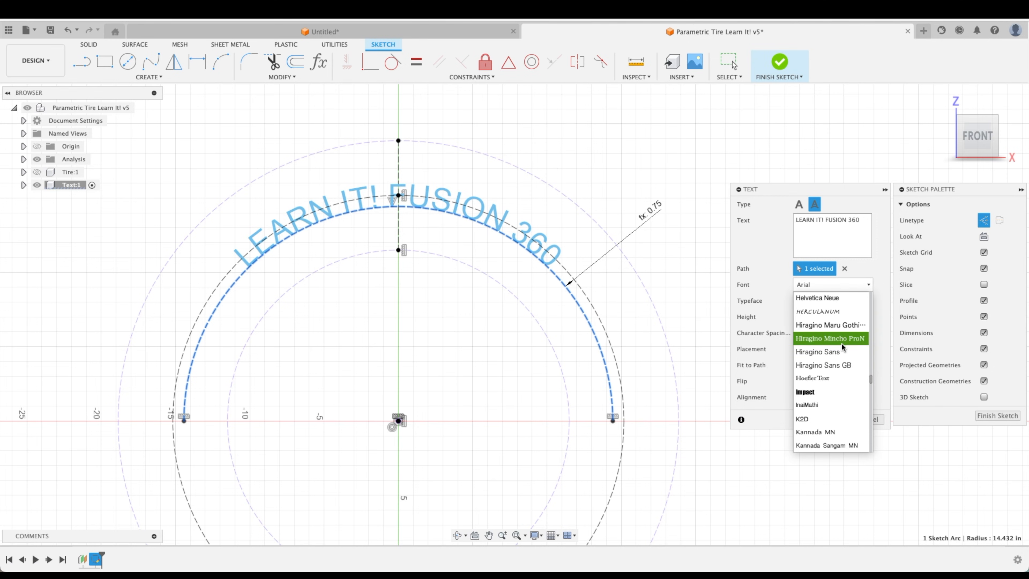
{"action": "left_click", "coordinate": [832, 392]}
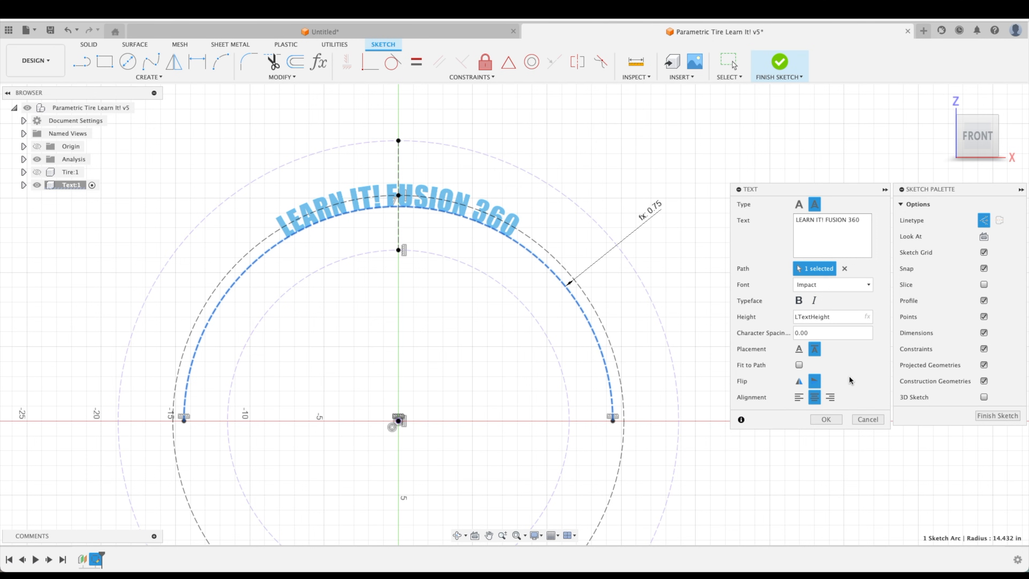
{"action": "left_click", "coordinate": [832, 421]}
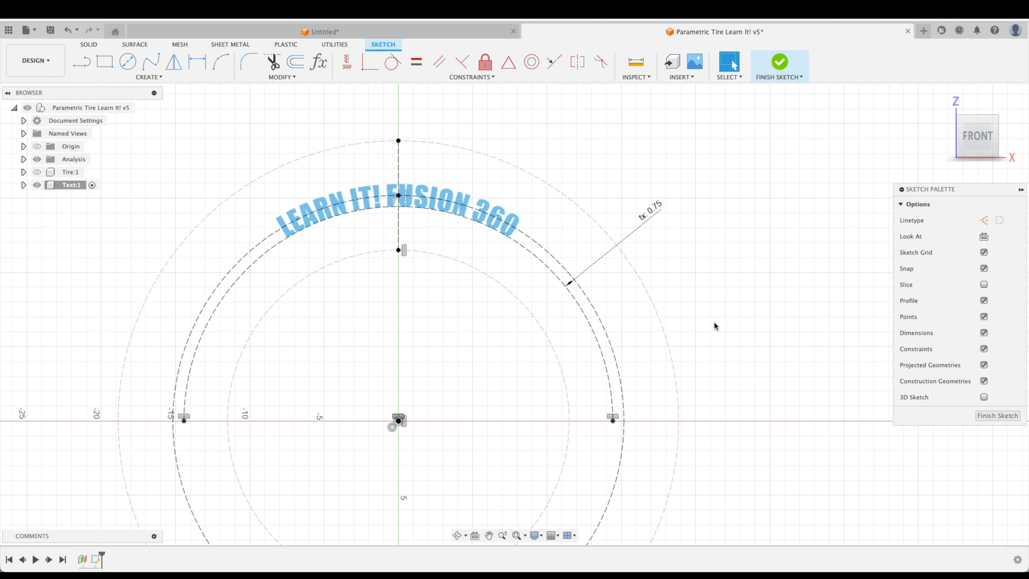
Sketch a semicircular arc of about 13 in radius around the origin, bulging toward positive X, with both ends on the vertical axis
{"action": "left_click", "coordinate": [220, 62]}
{"action": "scroll", "coordinate": [667, 132], "scroll_direction": "down", "scroll_amount": 2}
{"action": "left_click", "coordinate": [984, 221]}
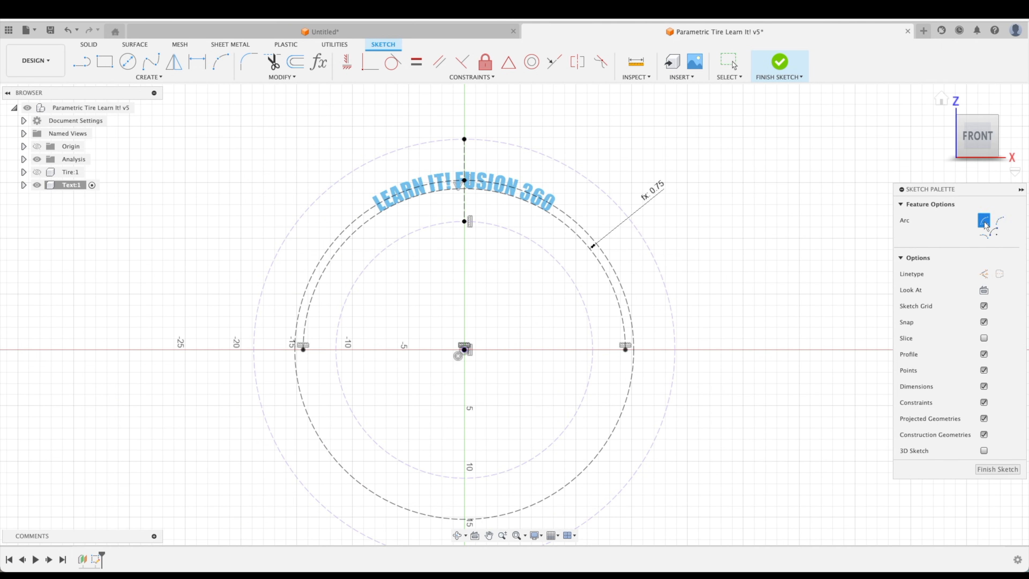
{"action": "left_click", "coordinate": [464, 204]}
{"action": "left_click", "coordinate": [465, 507]}
{"action": "key", "text": "Escape"}
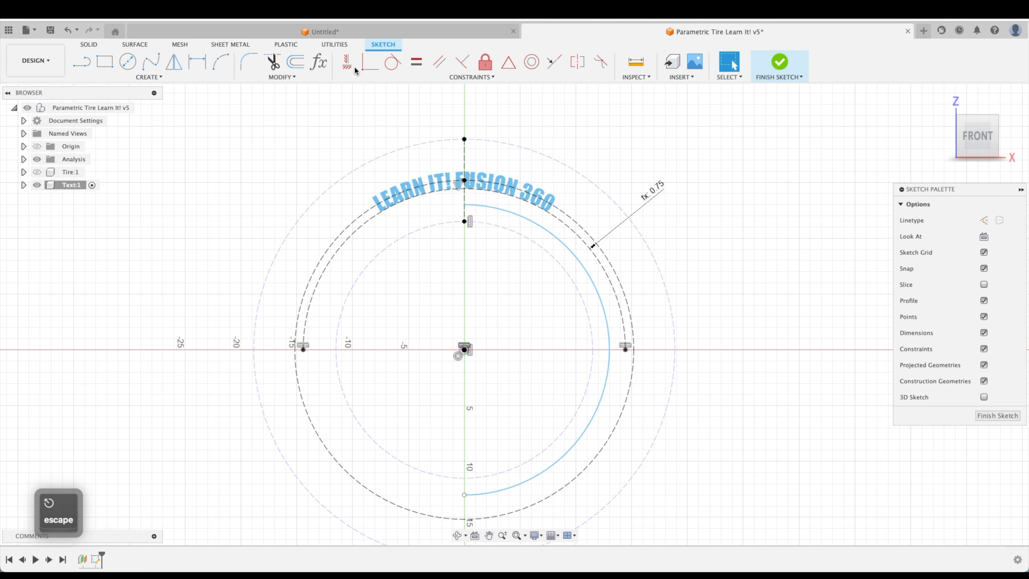
Try to constrain the new arc's upper endpoint vertically to the origin
{"action": "left_click", "coordinate": [347, 61]}
{"action": "left_click", "coordinate": [464, 221]}
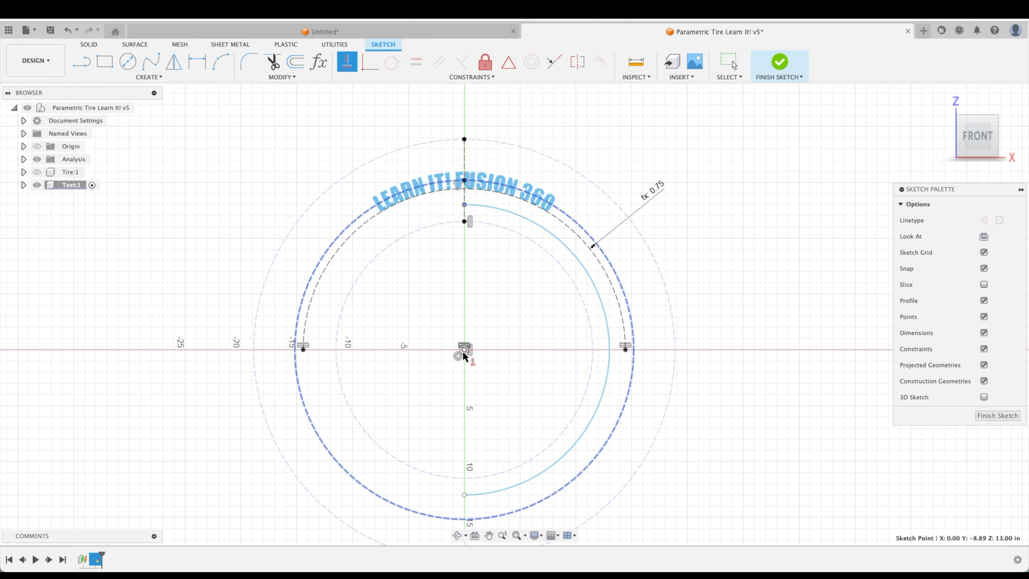
{"action": "left_click", "coordinate": [464, 350]}
{"action": "scroll", "coordinate": [498, 427], "scroll_direction": "up", "scroll_amount": 3}
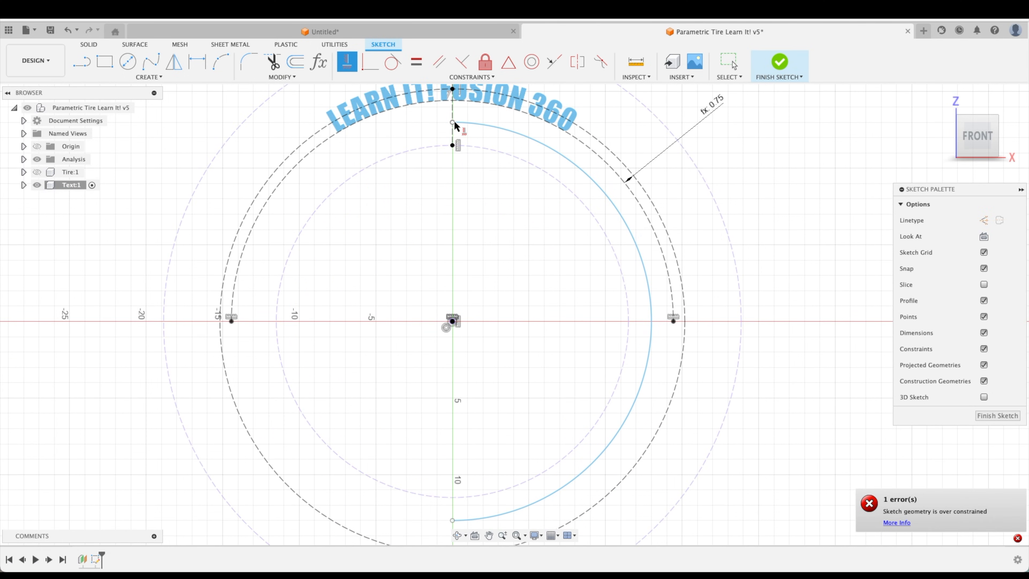
{"action": "key", "text": "Escape"}
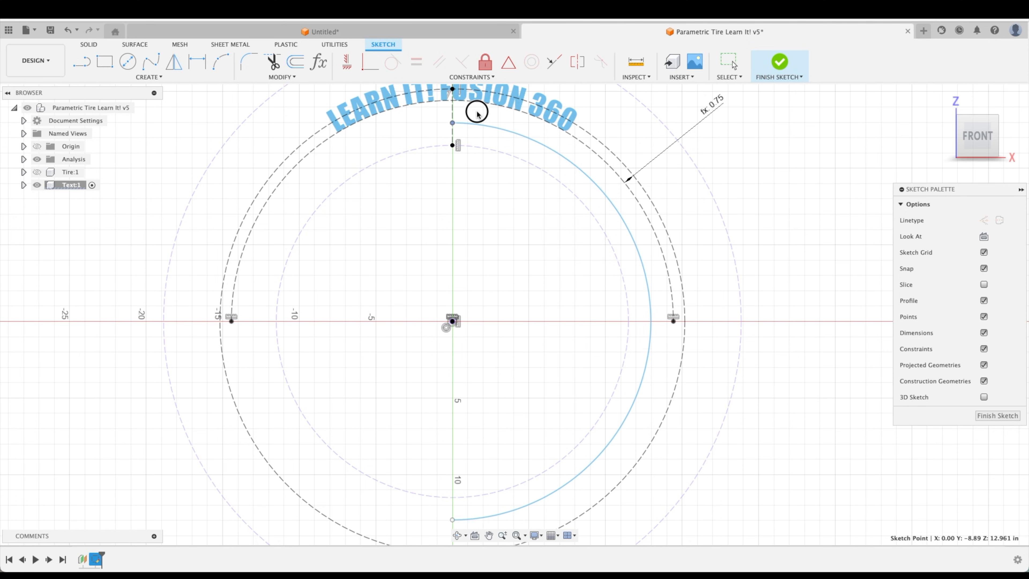
{"action": "key", "text": "Escape"}
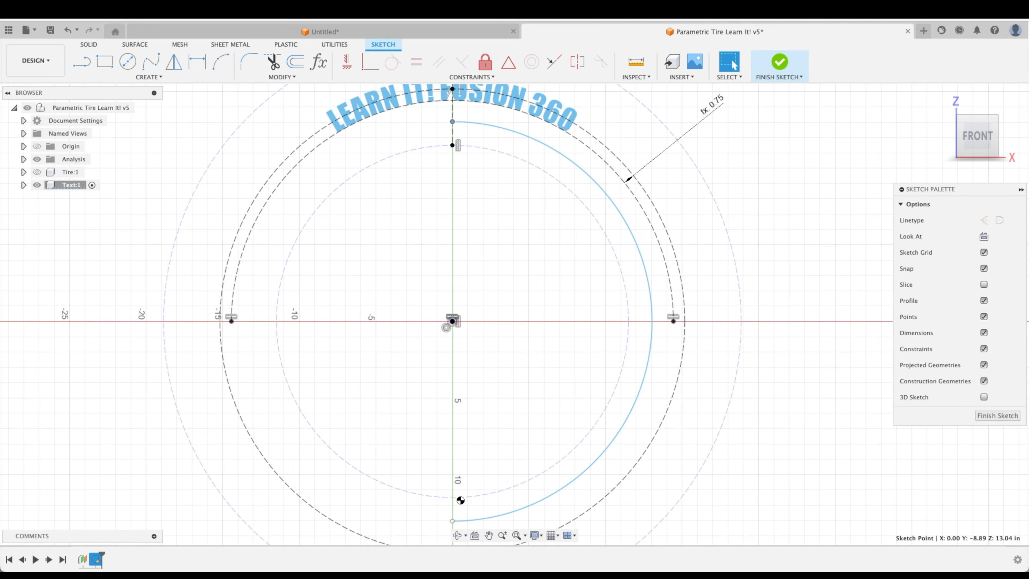
Pull the new arc's lower endpoint off the vertical axis and constrain it vertically to the origin
{"action": "left_click_drag", "start_coordinate": [453, 521], "coordinate": [421, 520]}
{"action": "key", "text": "Escape"}
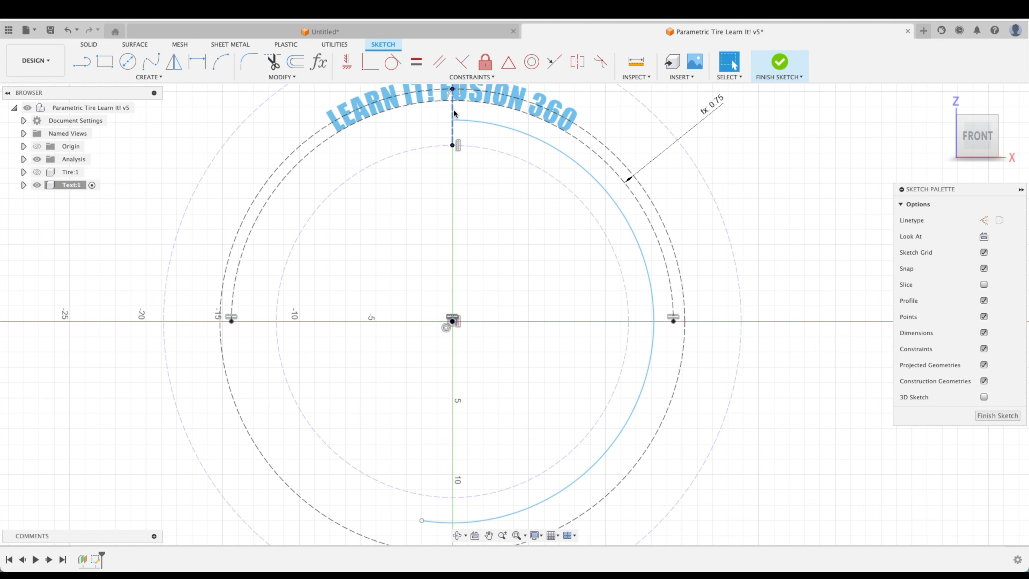
{"action": "left_click", "coordinate": [347, 62]}
{"action": "left_click", "coordinate": [423, 520]}
{"action": "left_click", "coordinate": [453, 320]}
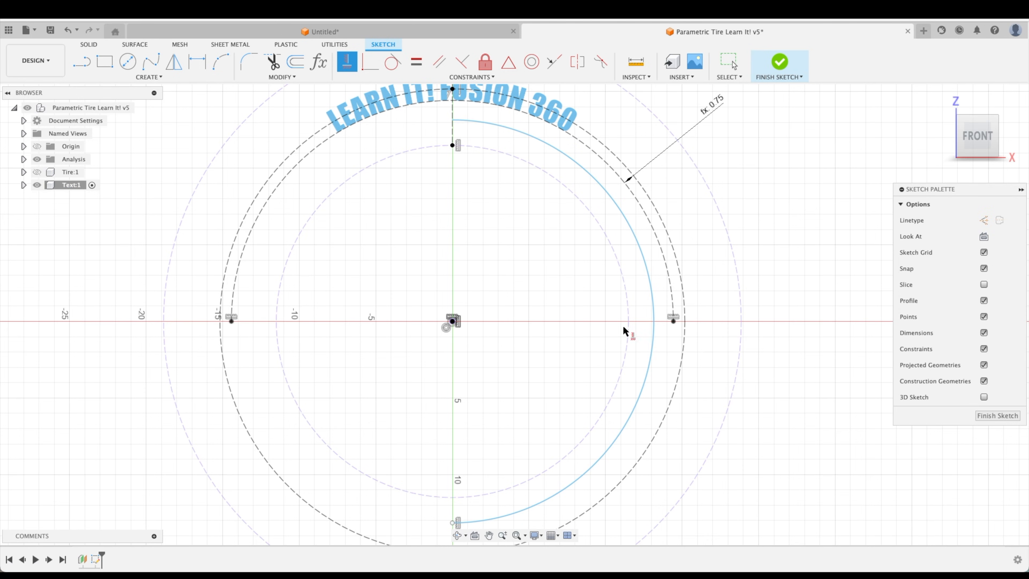
{"action": "key", "text": "Escape"}
{"action": "left_click", "coordinate": [652, 340]}
{"action": "key", "text": "Escape"}
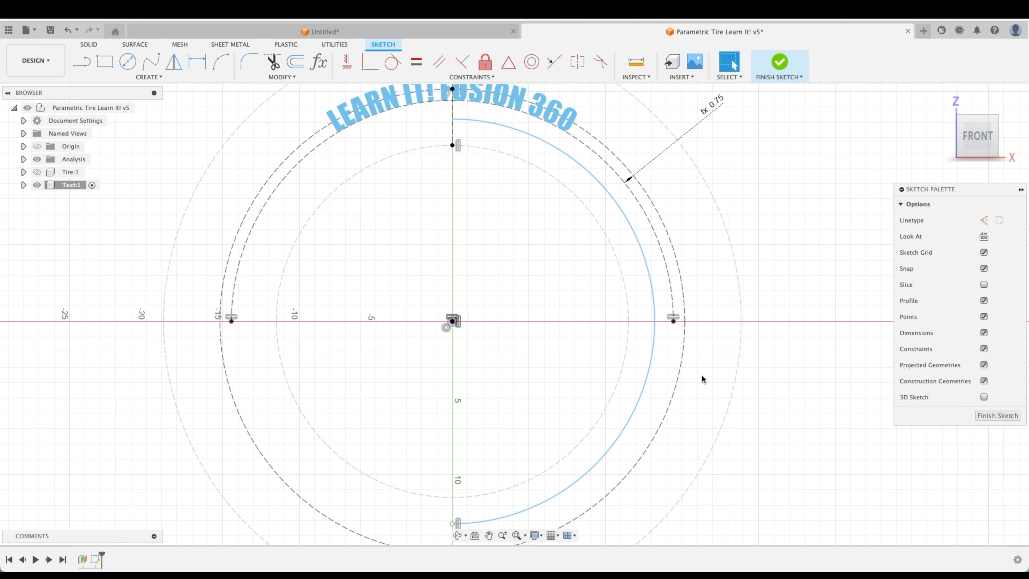
Dimension the gap between the side arc and the middle construction circle as STextHeight/2
{"action": "key", "text": "d"}
{"action": "left_click", "coordinate": [681, 360]}
{"action": "left_click", "coordinate": [653, 362]}
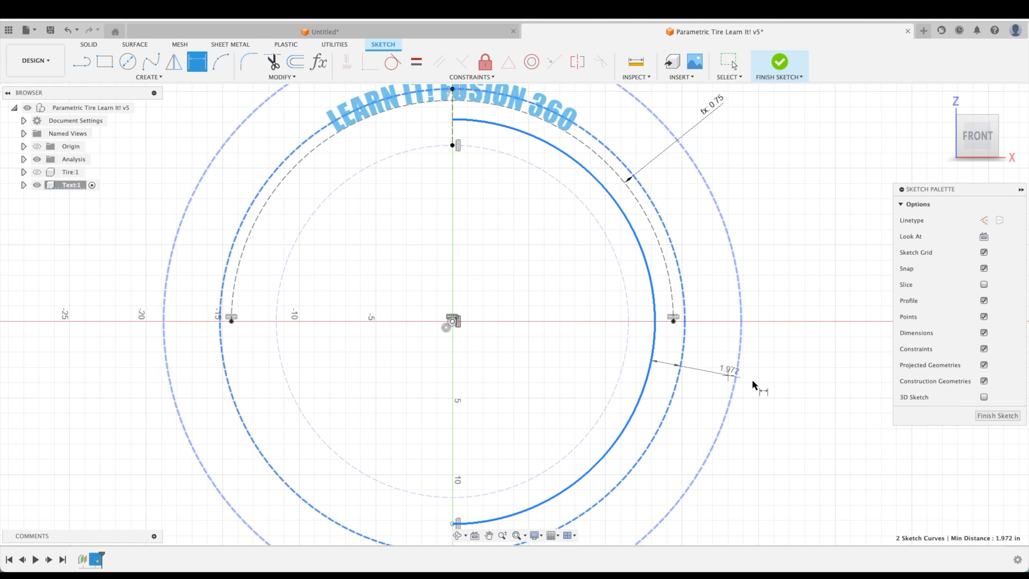
{"action": "left_click", "coordinate": [772, 384]}
{"action": "type", "text": "s"}
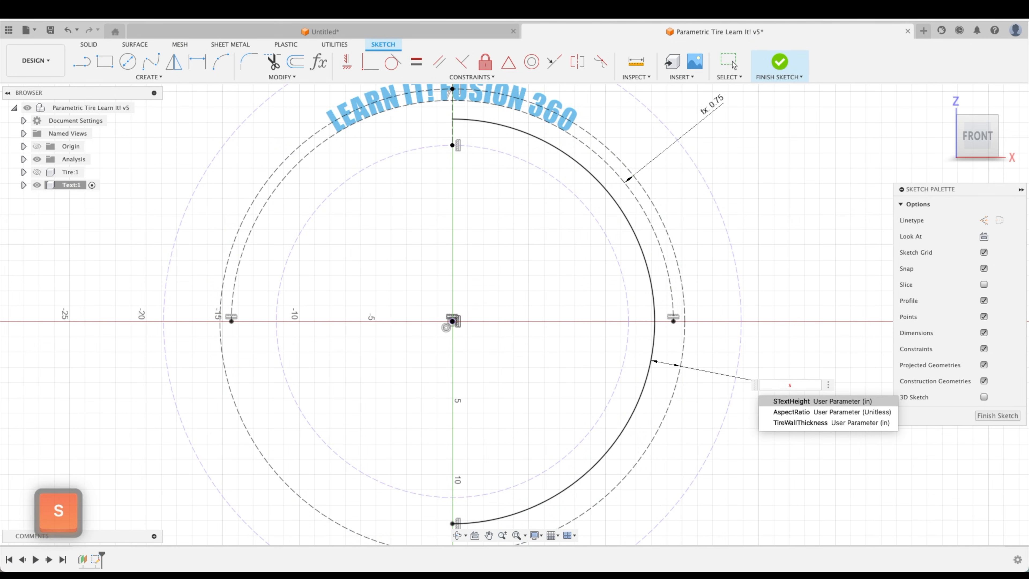
{"action": "key", "text": "Return"}
{"action": "type", "text": "/"}
{"action": "key", "text": "Return"}
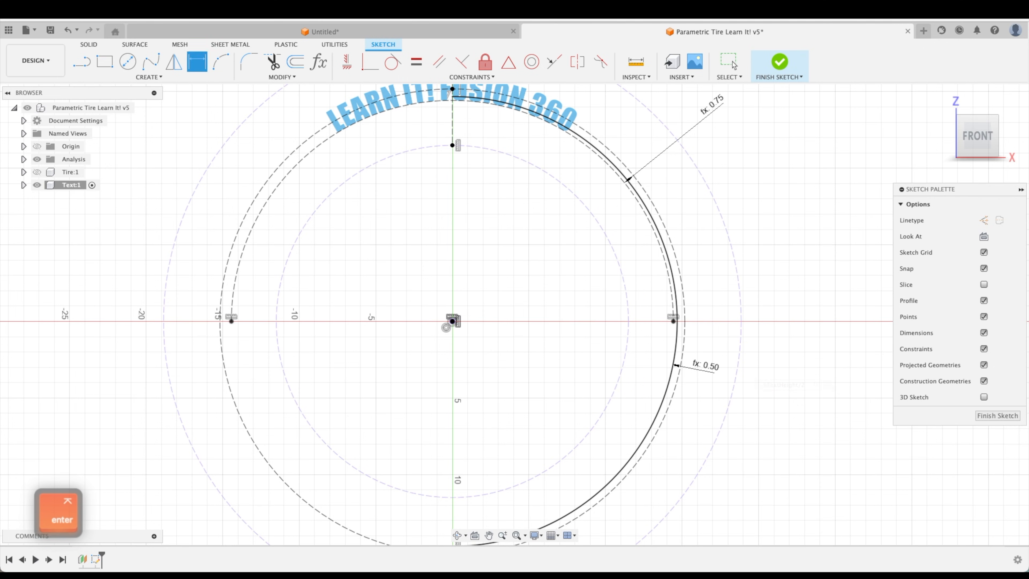
Convert the side arc to construction geometry
{"action": "left_click", "coordinate": [665, 395]}
{"action": "key", "text": "x"}
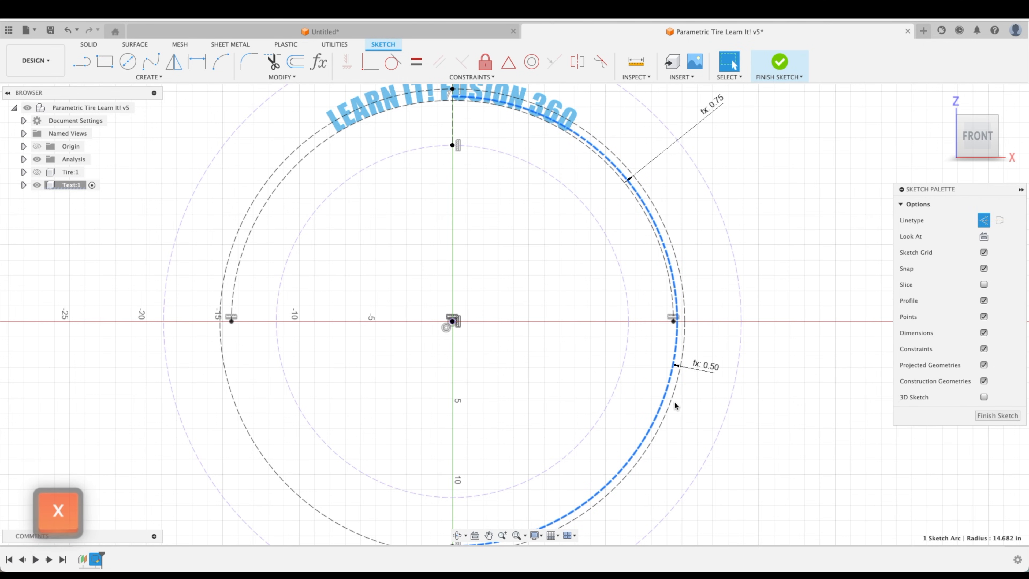
{"action": "key", "text": "Escape"}
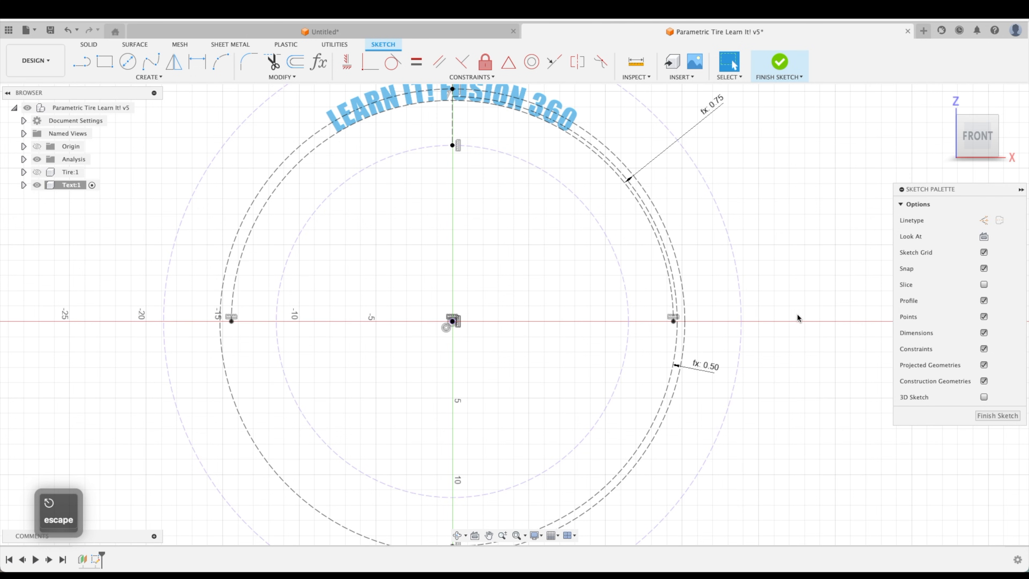
Pick the side construction arc as the path for new text and check the tire size in the user parameters
{"action": "left_click", "coordinate": [149, 77]}
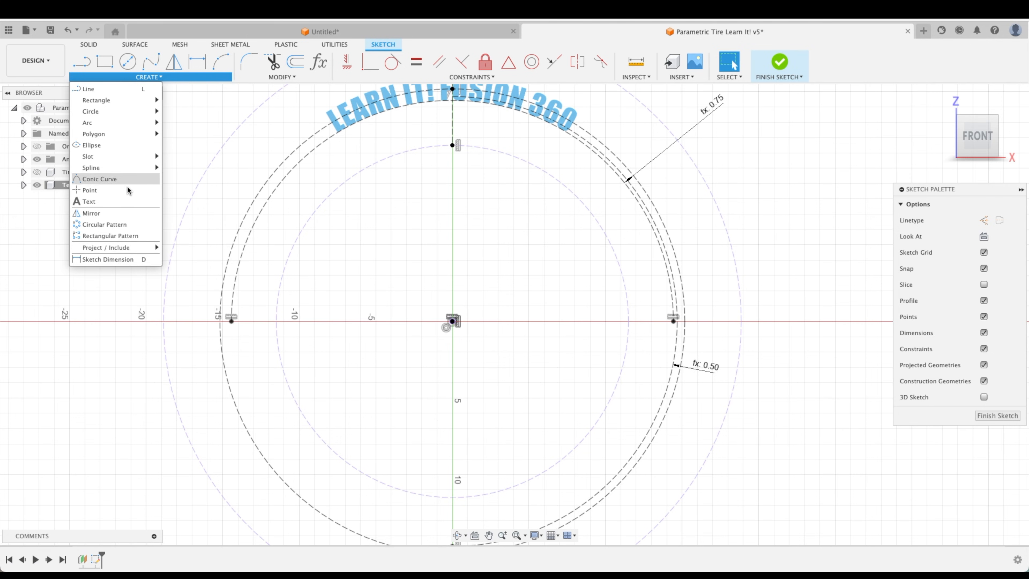
{"action": "left_click", "coordinate": [117, 202]}
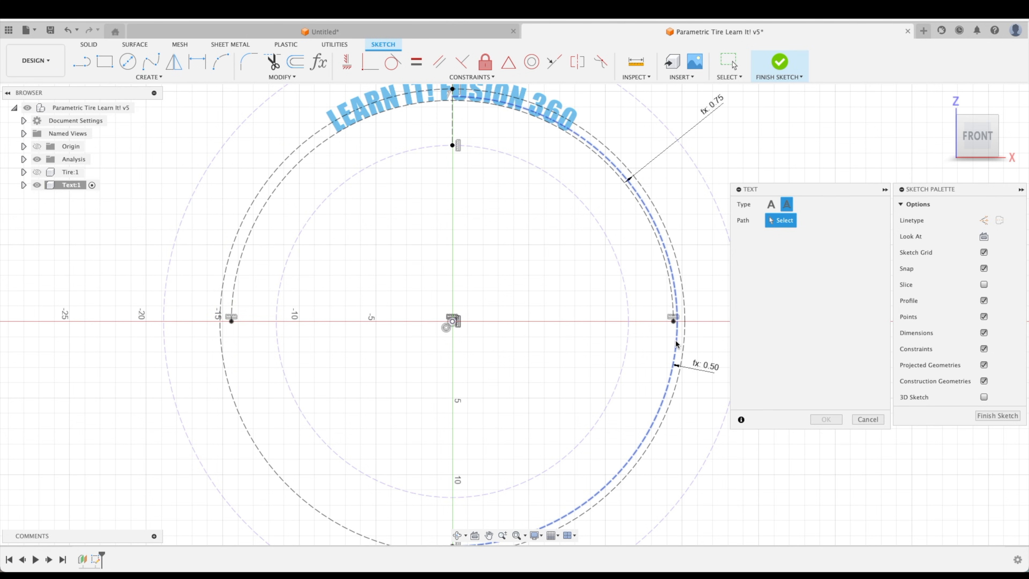
{"action": "left_click", "coordinate": [682, 360]}
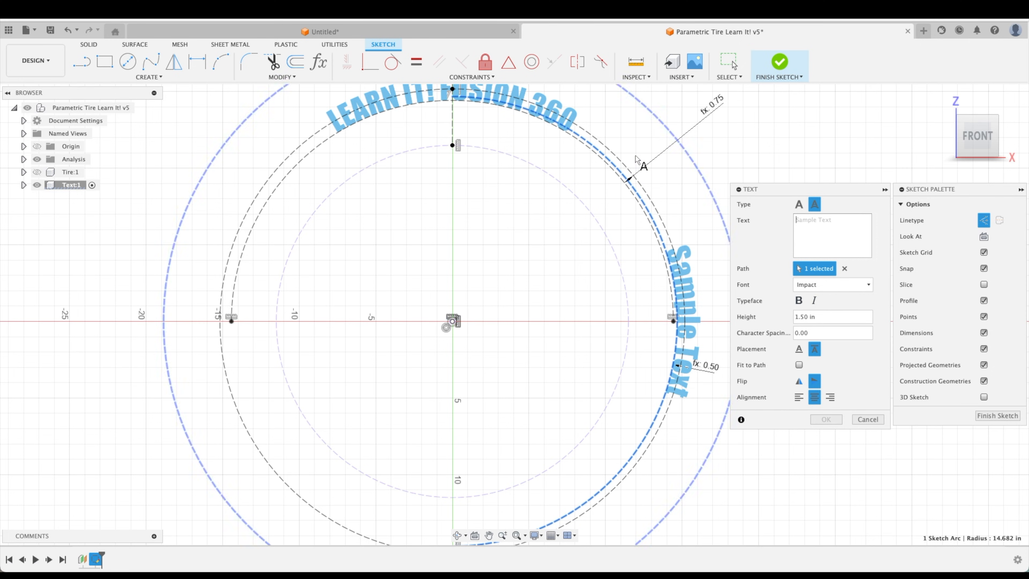
{"action": "left_click", "coordinate": [319, 62]}
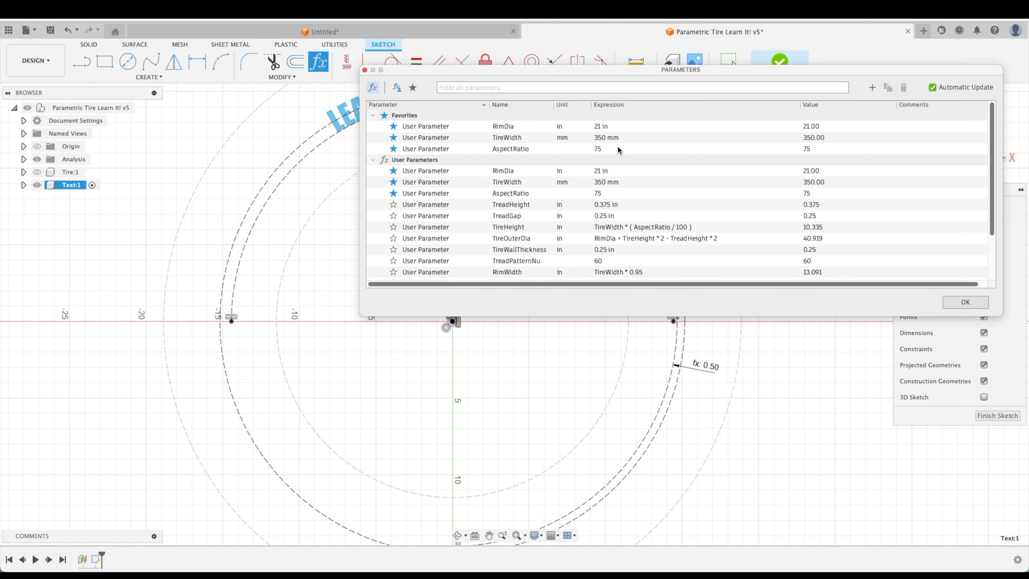
{"action": "left_click", "coordinate": [971, 302]}
Place the text P250/75R21 along the side construction arc and finish the sketch
{"action": "left_click", "coordinate": [148, 76]}
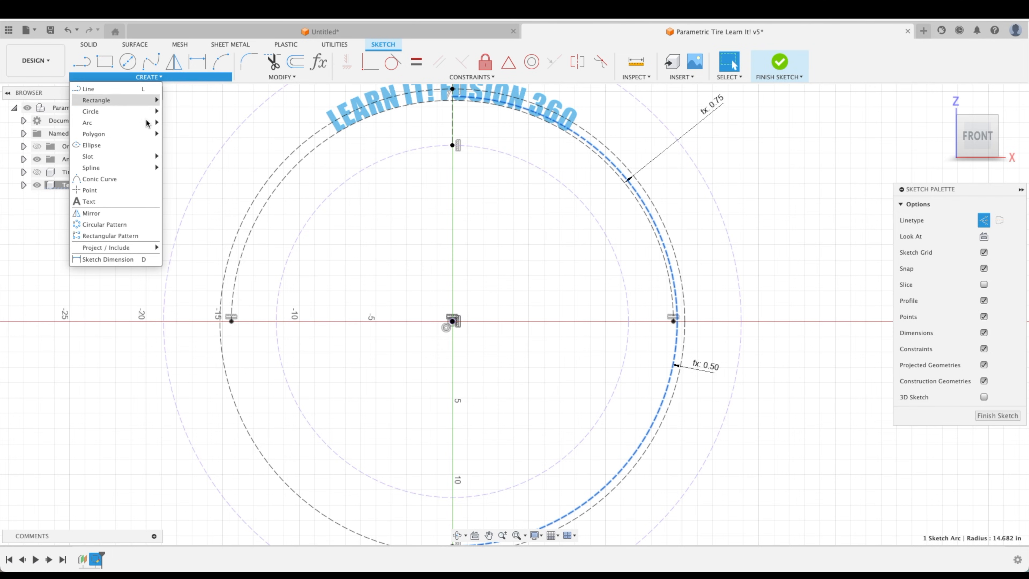
{"action": "left_click", "coordinate": [93, 190]}
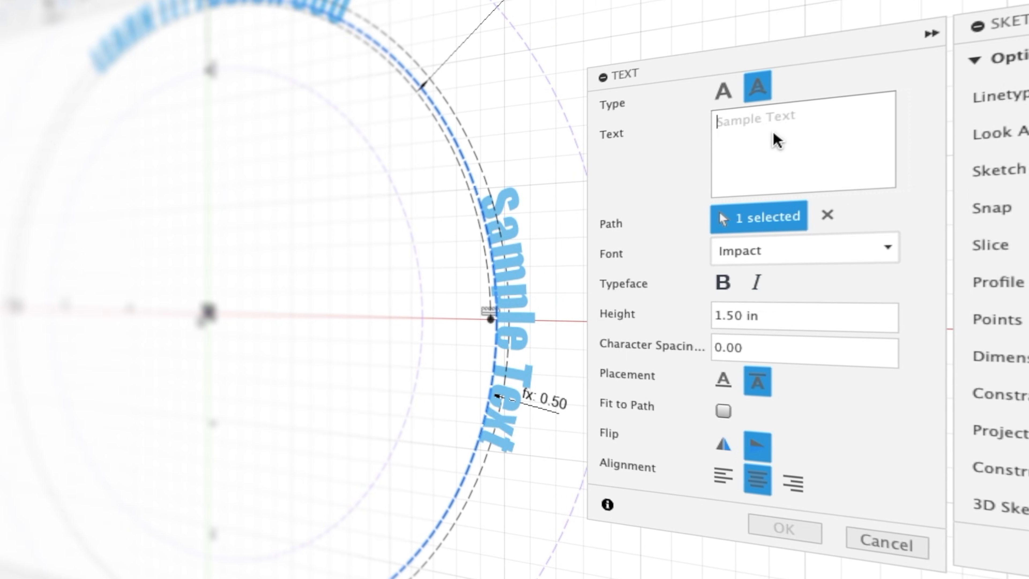
{"action": "type", "text": "P"}
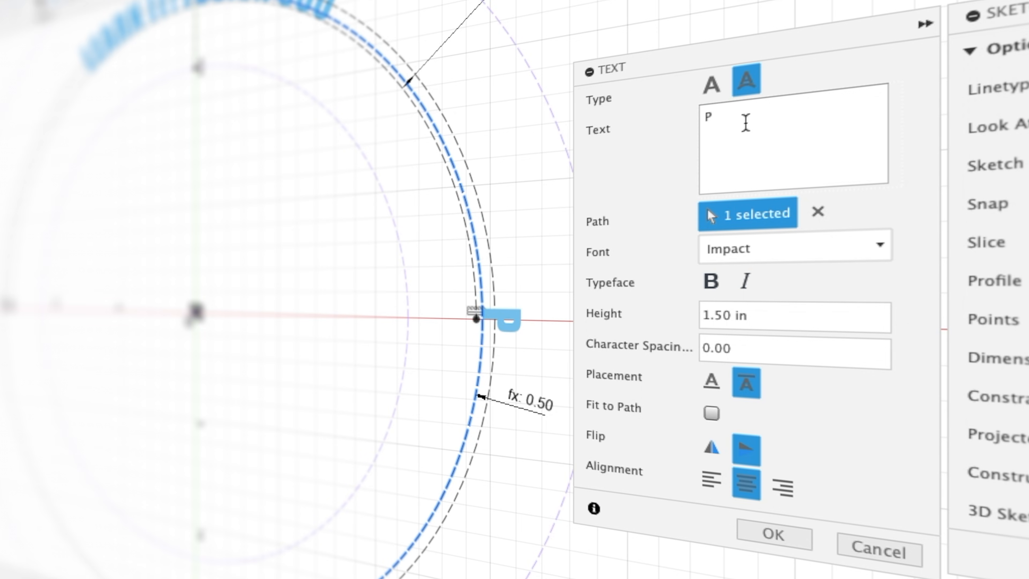
{"action": "type", "text": "250"}
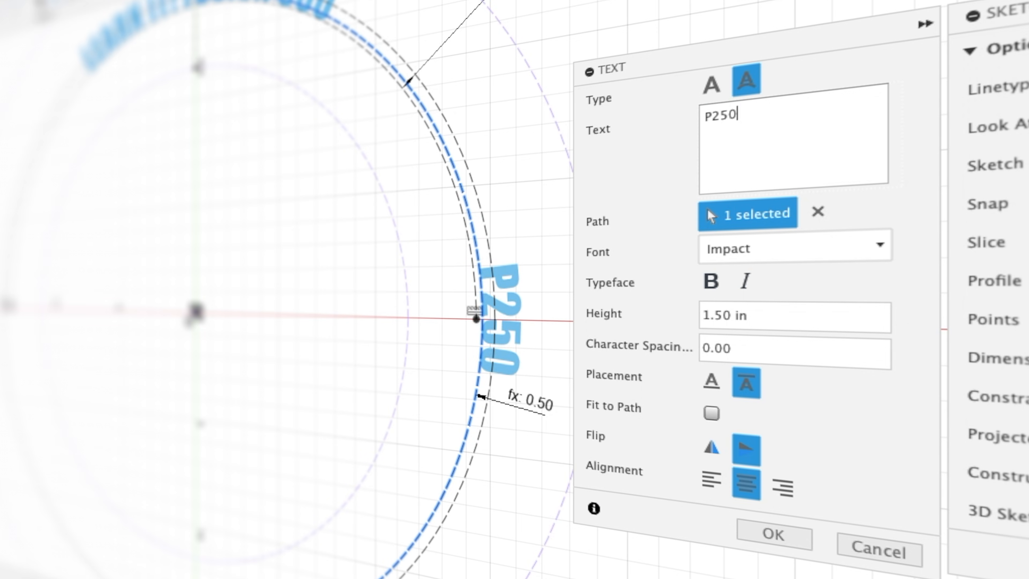
{"action": "type", "text": "/"}
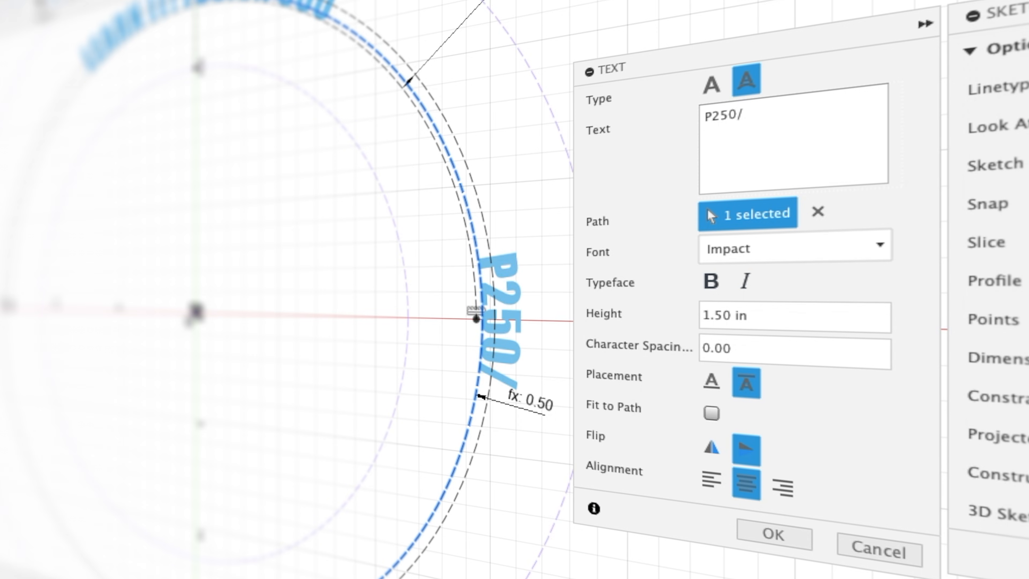
{"action": "type", "text": "75"}
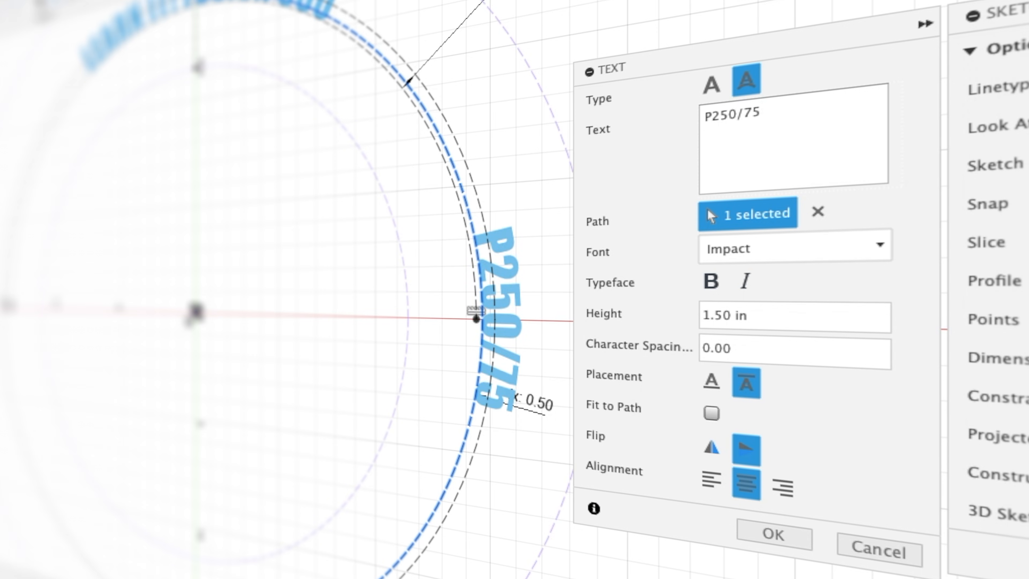
{"action": "type", "text": "R"}
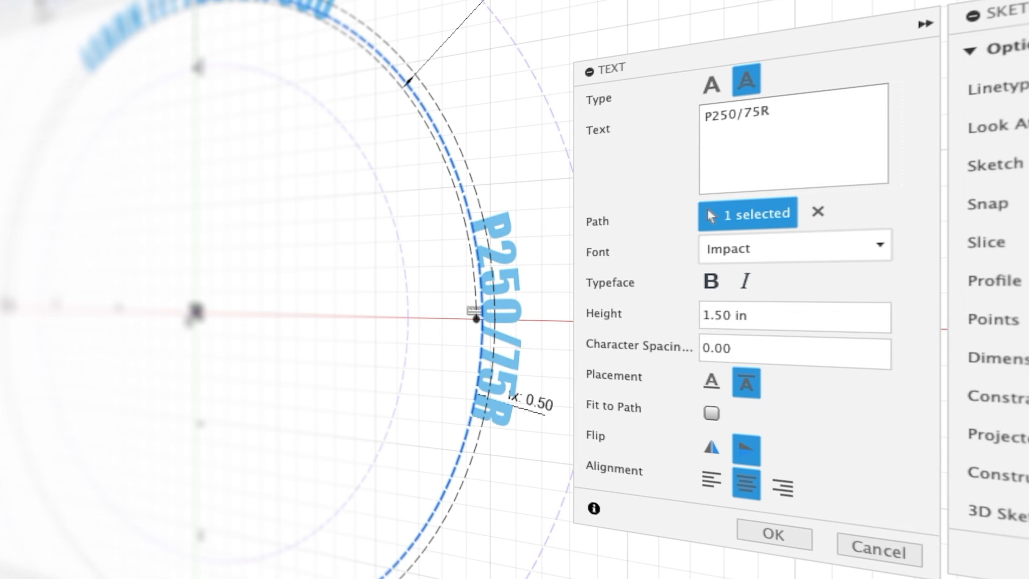
{"action": "type", "text": "21"}
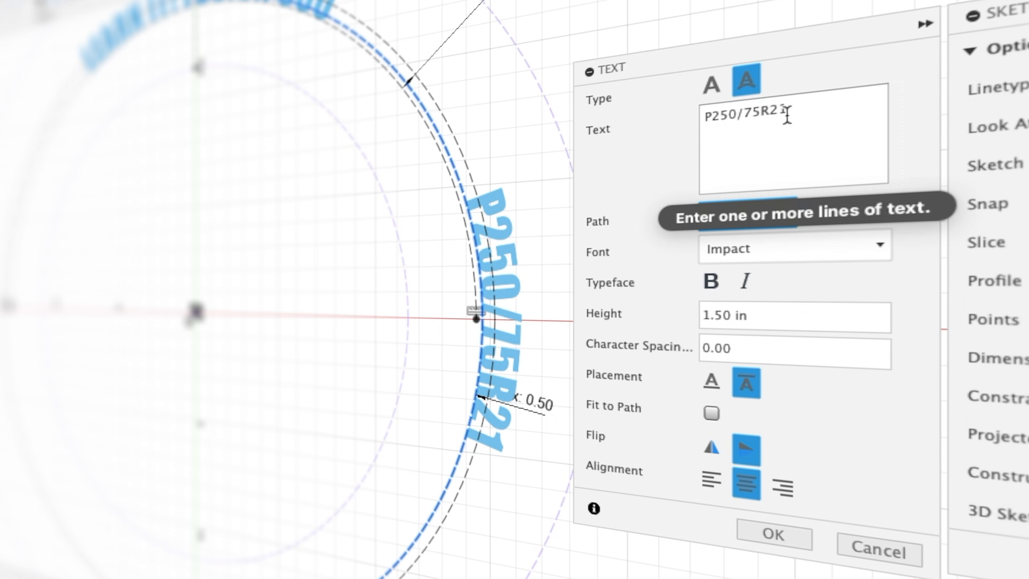
{"action": "left_click", "coordinate": [786, 538]}
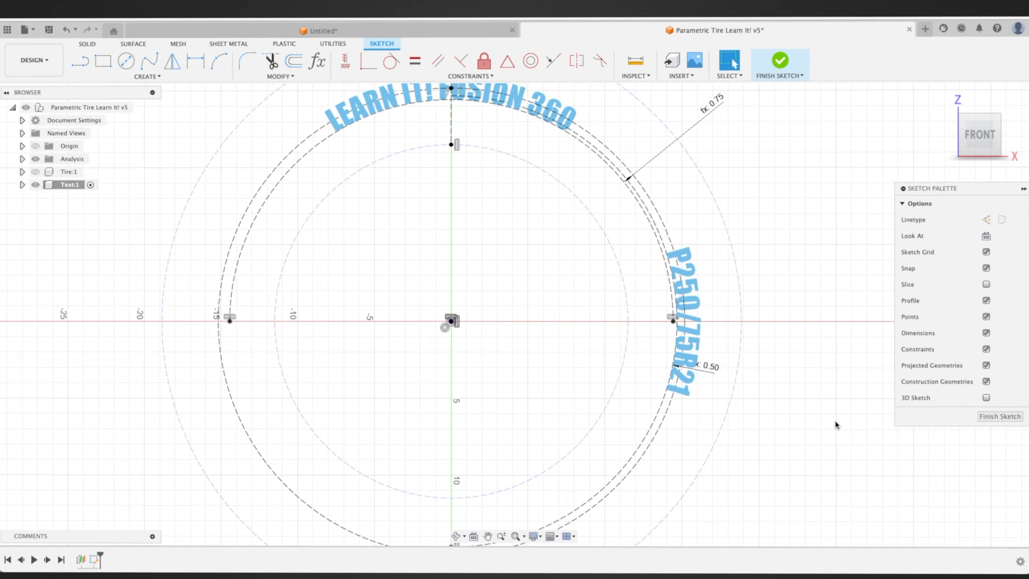
{"action": "left_click", "coordinate": [998, 416]}
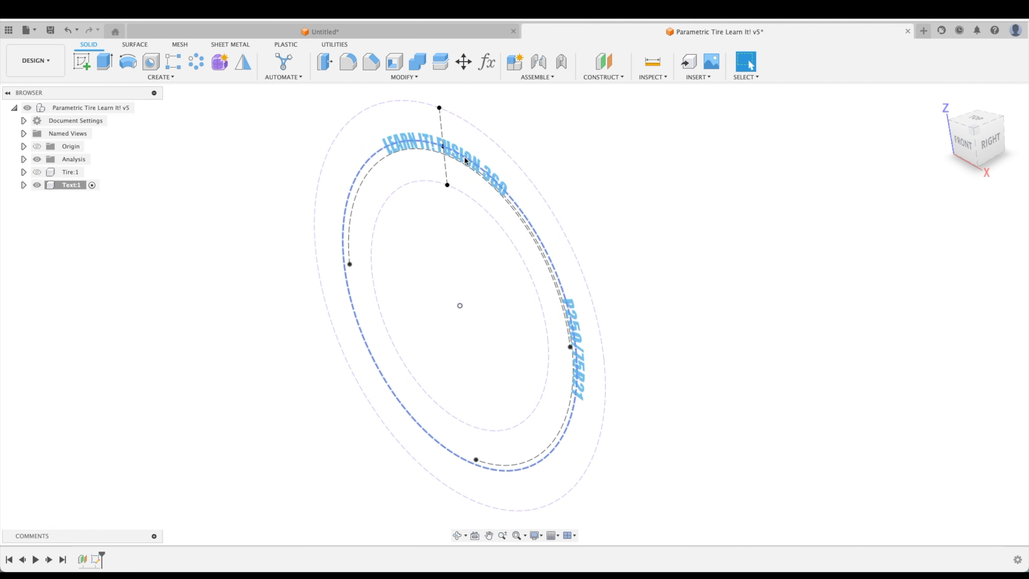
Show the Tire component and activate the top-level component
{"action": "left_click", "coordinate": [42, 173]}
{"action": "left_click", "coordinate": [37, 172]}
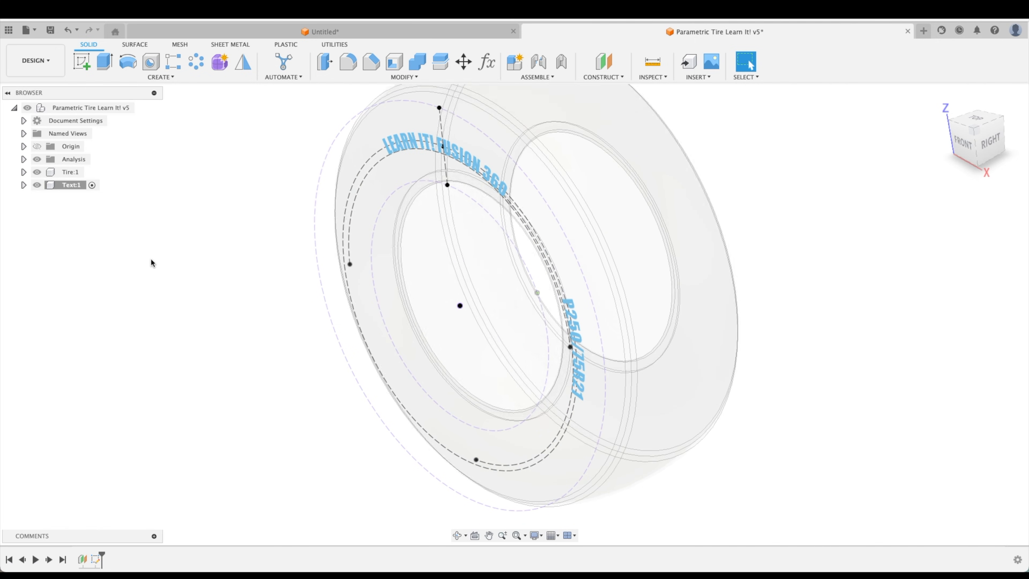
{"action": "left_click", "coordinate": [140, 108]}
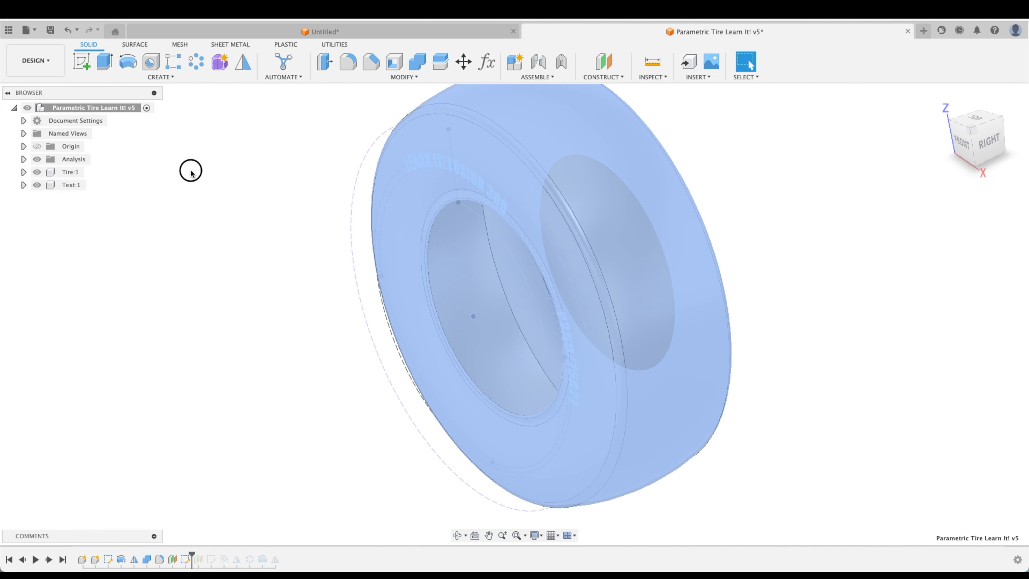
{"action": "middle_click_drag", "start_coordinate": [838, 139], "coordinate": [796, 140], "text": "shift"}
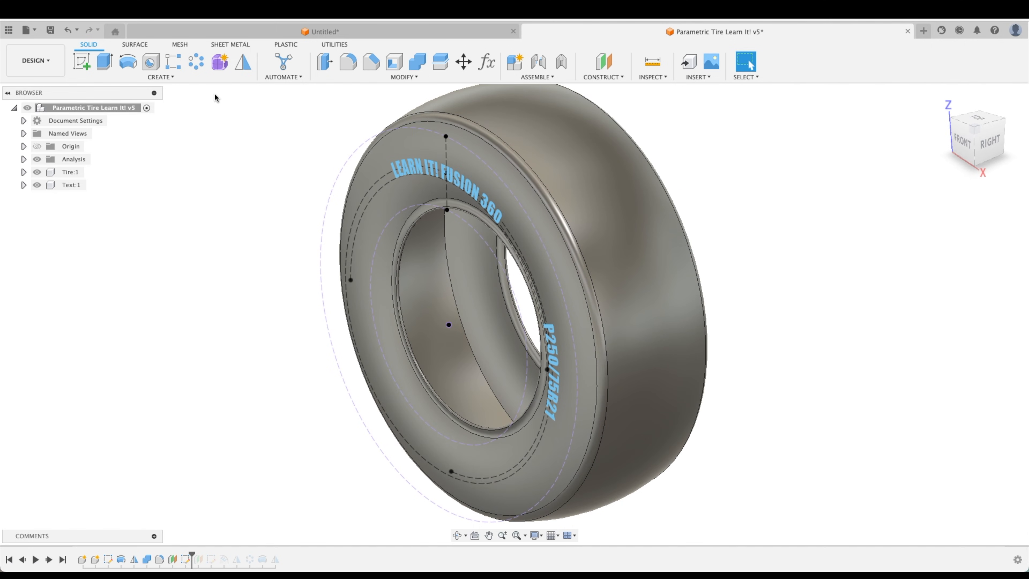
Try to emboss the LEARN IT! FUSION 360 text onto the tire's sidewall face
{"action": "left_click", "coordinate": [215, 77]}
{"action": "left_click", "coordinate": [123, 202]}
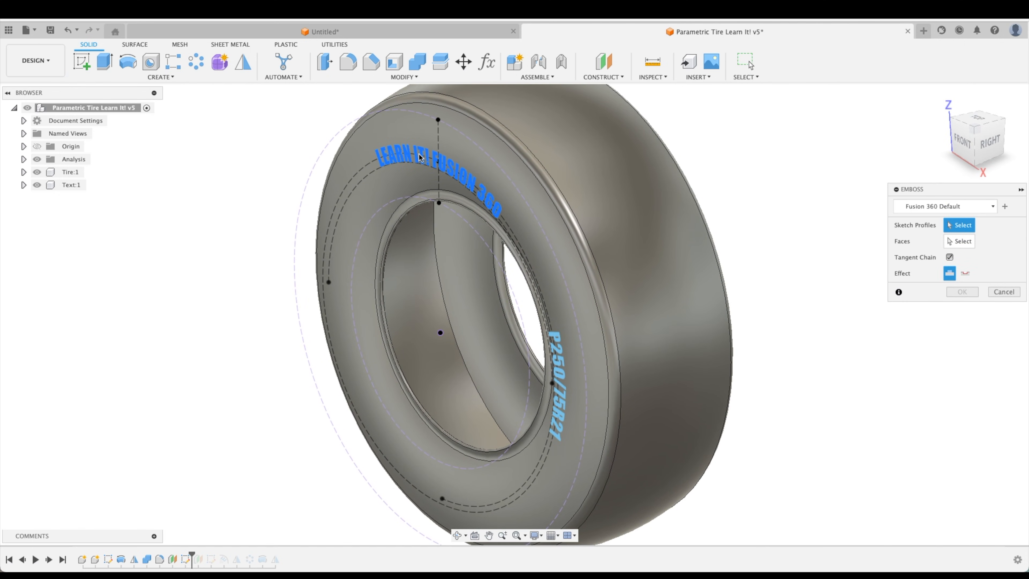
{"action": "scroll", "coordinate": [420, 157], "scroll_direction": "up", "scroll_amount": 3}
{"action": "left_click", "coordinate": [959, 244]}
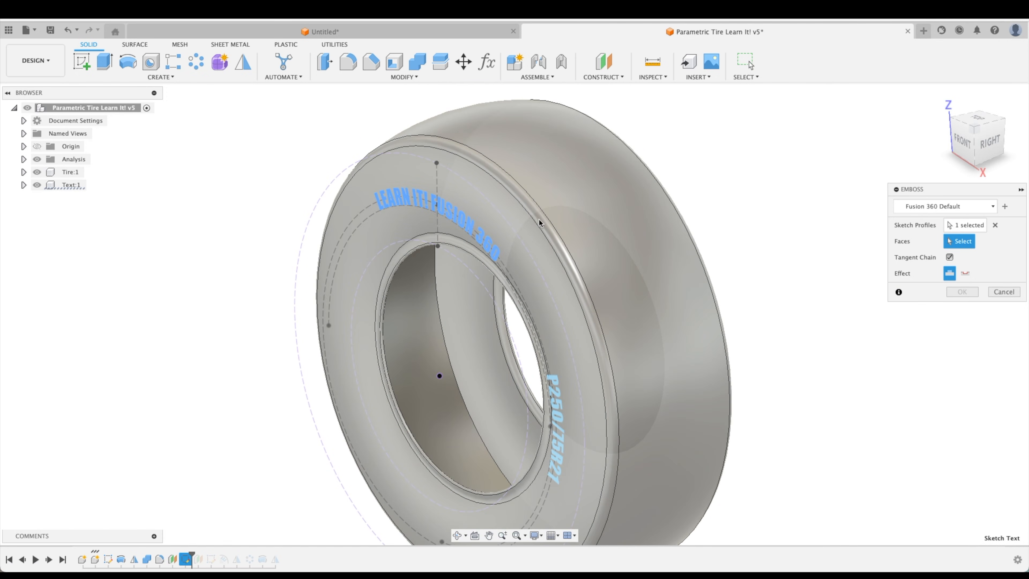
{"action": "left_click", "coordinate": [518, 213]}
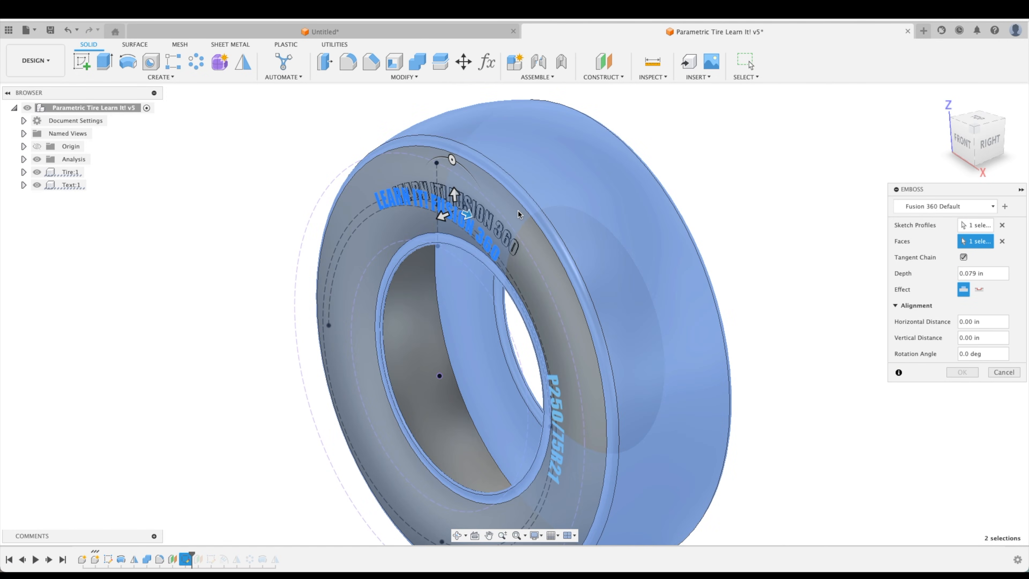
{"action": "middle_click_drag", "start_coordinate": [517, 213], "coordinate": [520, 236], "text": "shift"}
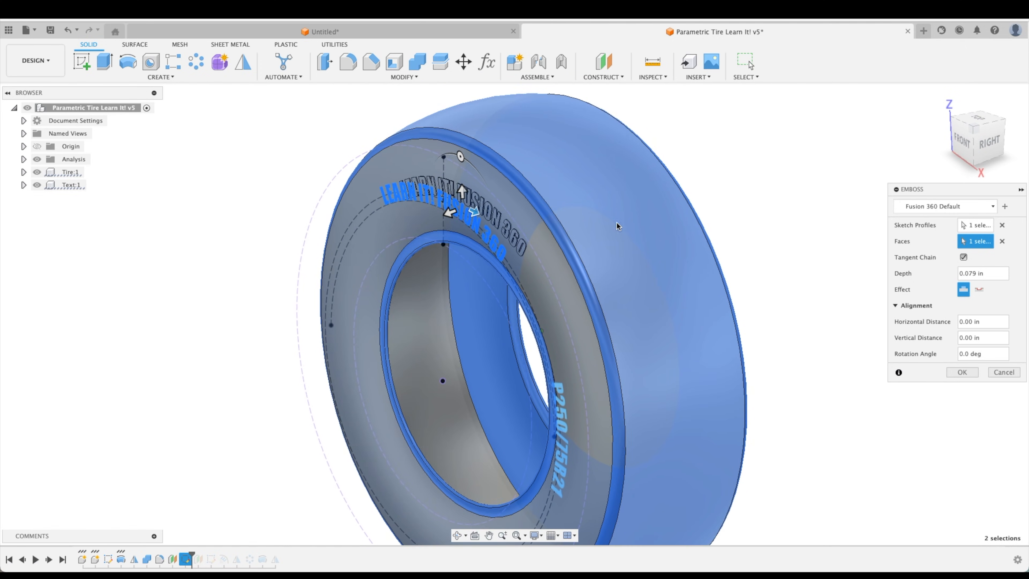
{"action": "middle_click_drag", "start_coordinate": [526, 217], "coordinate": [509, 234], "text": "shift"}
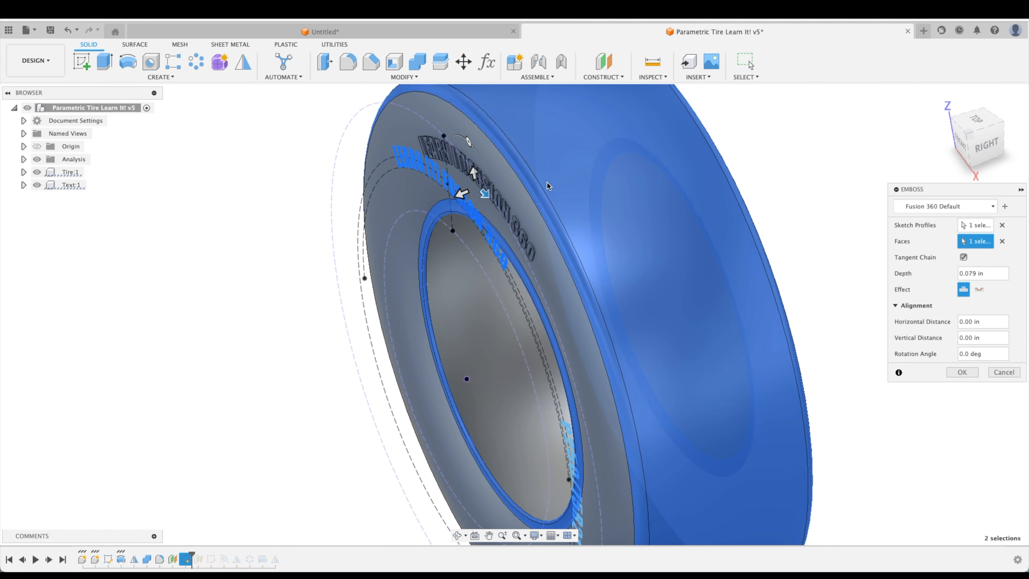
{"action": "scroll", "coordinate": [752, 222], "scroll_direction": "down", "scroll_amount": 1}
{"action": "scroll", "coordinate": [752, 222], "scroll_direction": "down", "scroll_amount": 2}
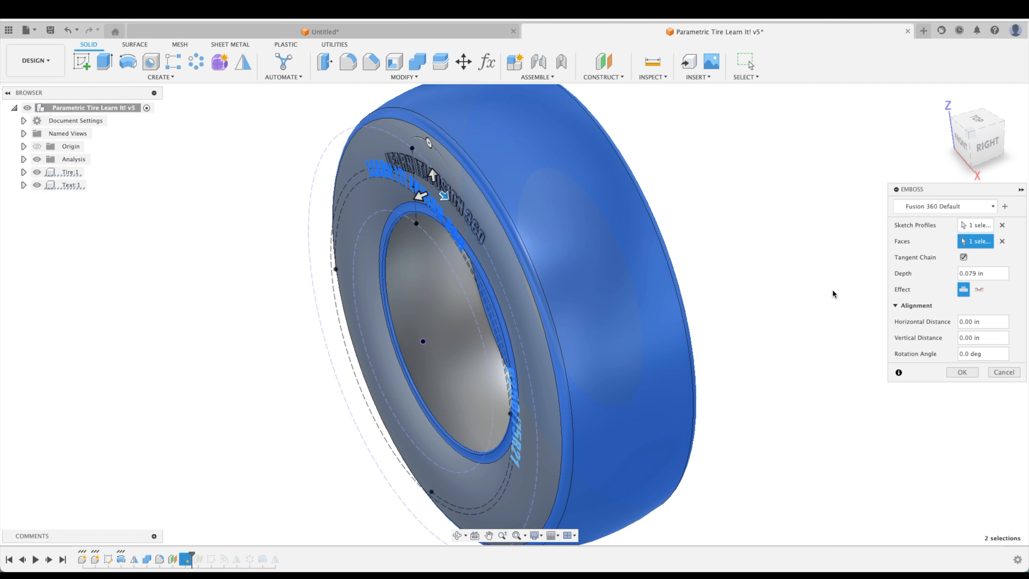
{"action": "left_click", "coordinate": [1014, 376]}
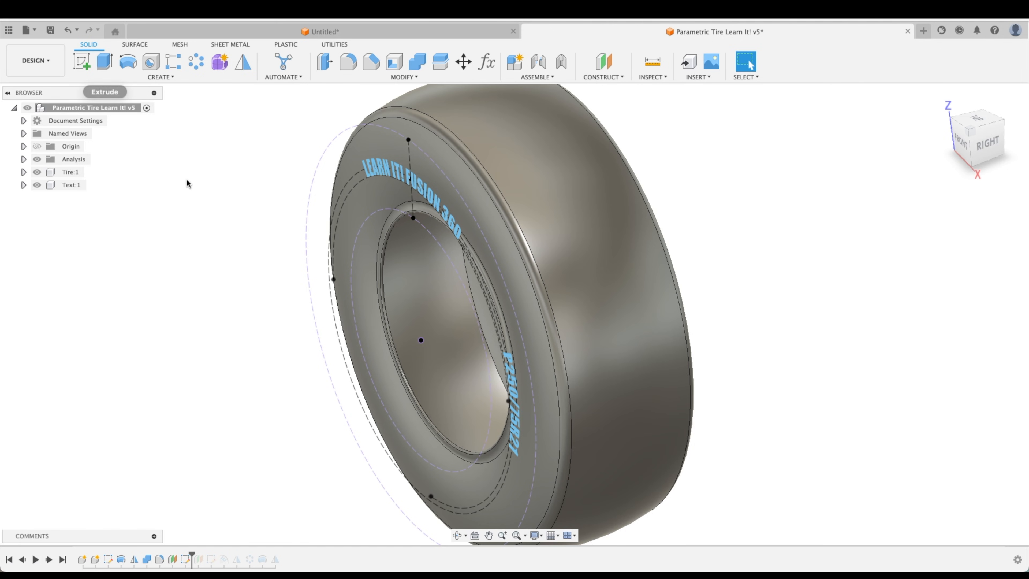
Begin an extrusion of both sketch texts that starts from the tire's front sidewall face as the start object
{"action": "key", "text": "e"}
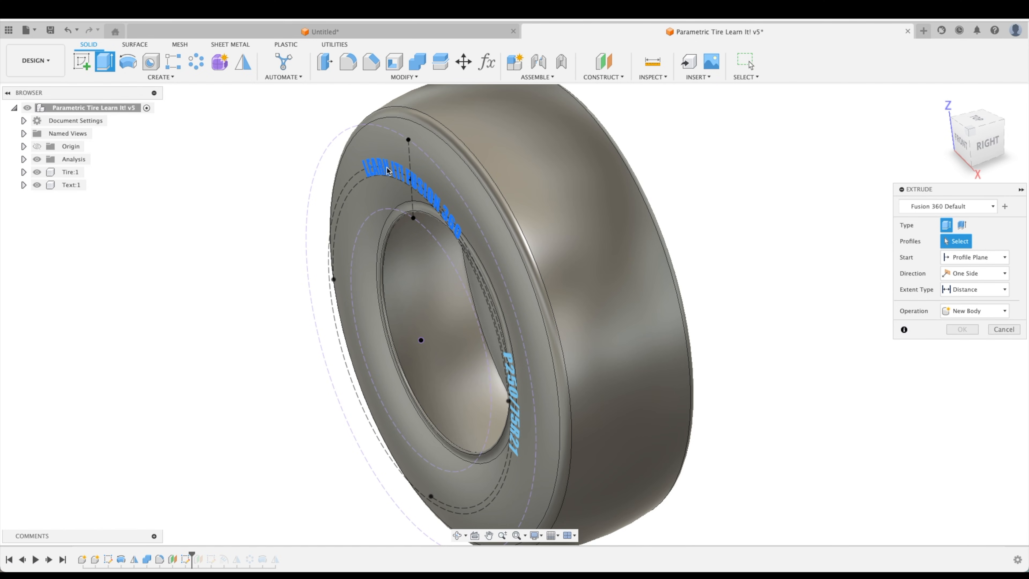
{"action": "left_click", "coordinate": [395, 169]}
{"action": "left_click", "coordinate": [511, 371]}
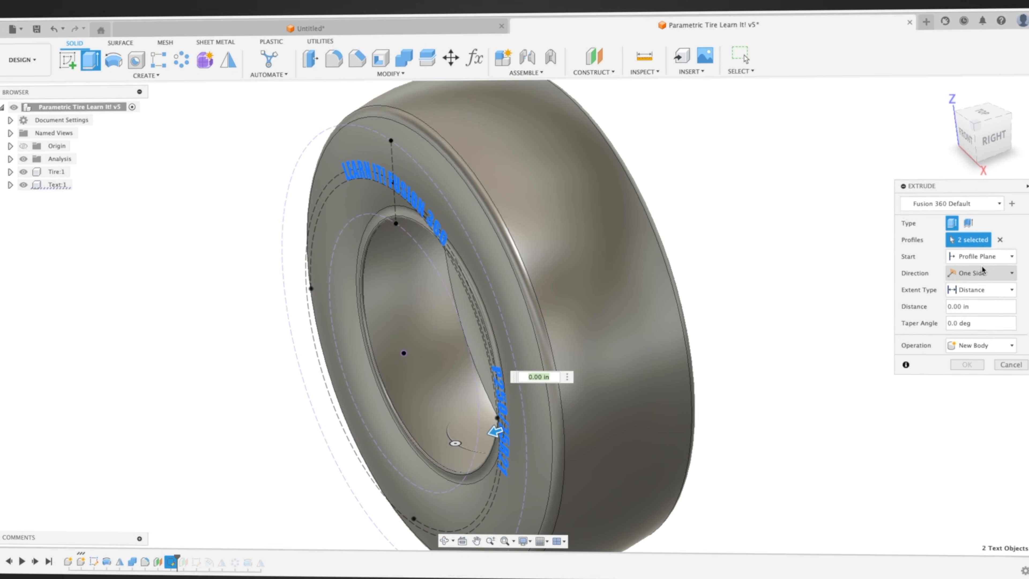
{"action": "left_click", "coordinate": [977, 258]}
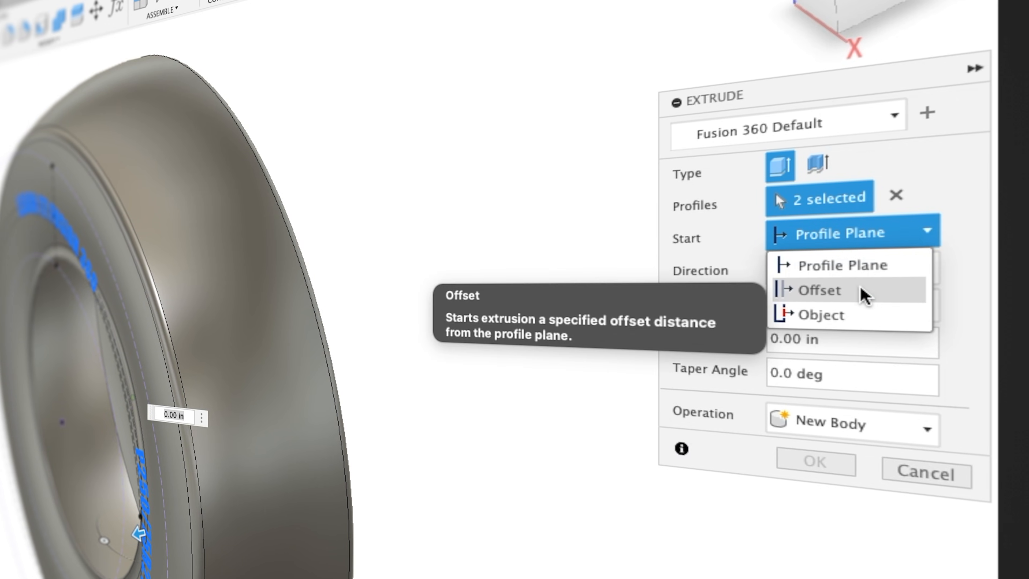
{"action": "left_click", "coordinate": [858, 314]}
{"action": "middle_click_drag", "start_coordinate": [342, 289], "coordinate": [312, 107], "text": "shift"}
{"action": "middle_click_drag", "start_coordinate": [204, 275], "coordinate": [349, 73], "text": "shift"}
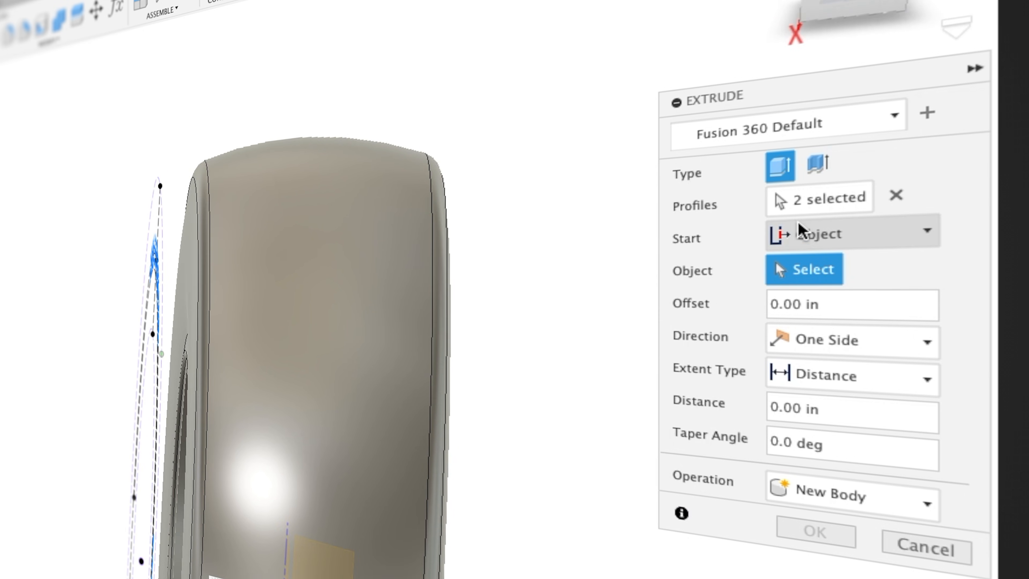
{"action": "middle_click_drag", "start_coordinate": [797, 221], "coordinate": [839, 233], "text": "shift"}
{"action": "middle_click_drag", "start_coordinate": [239, 110], "coordinate": [194, 195], "text": "shift"}
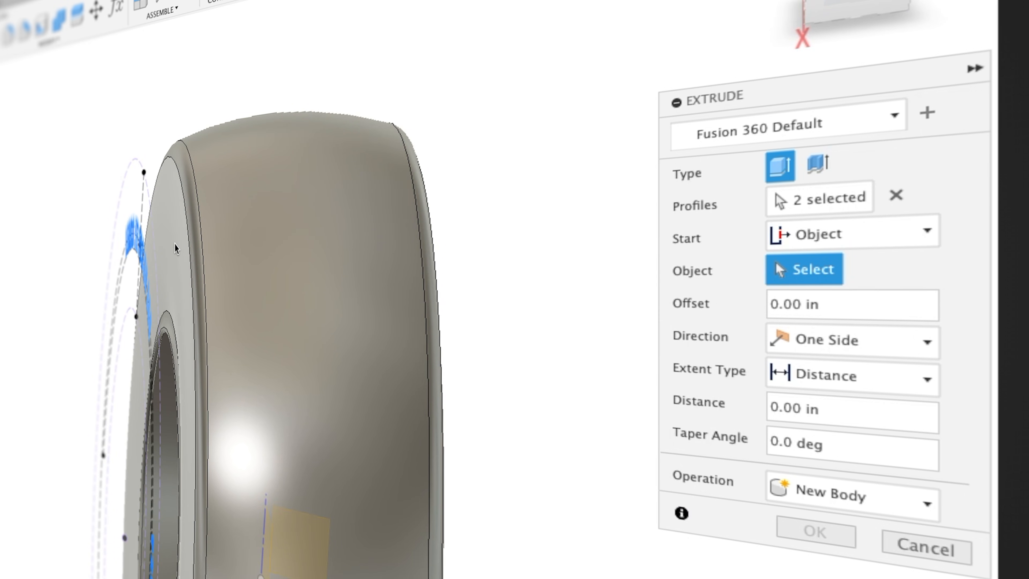
{"action": "left_click", "coordinate": [175, 248]}
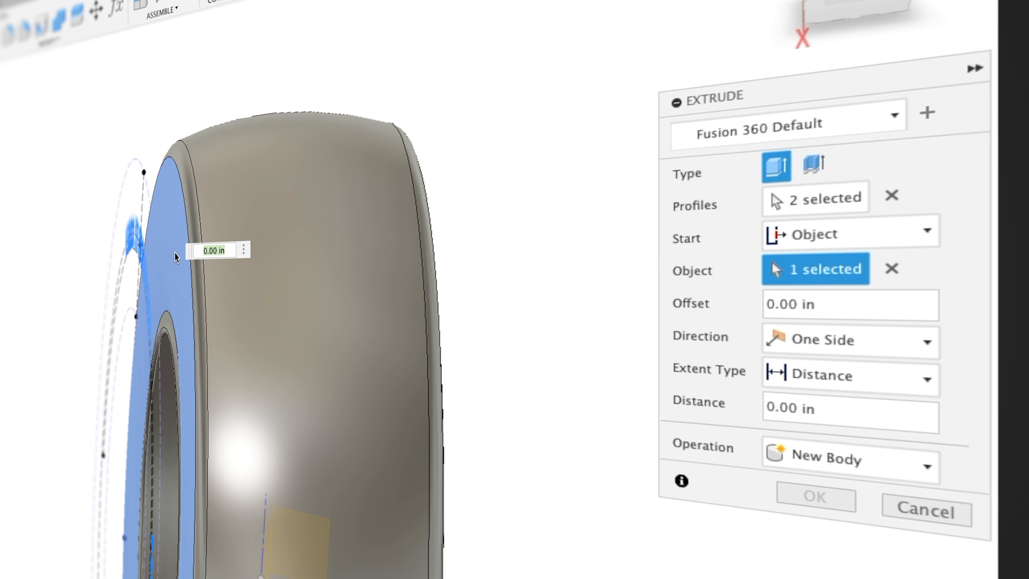
Pull the text extrusion outward from the sidewall, try a distance of 0.025 in, and set it to 0.05 in
{"action": "middle_click_drag", "start_coordinate": [544, 244], "coordinate": [413, 357], "text": "shift"}
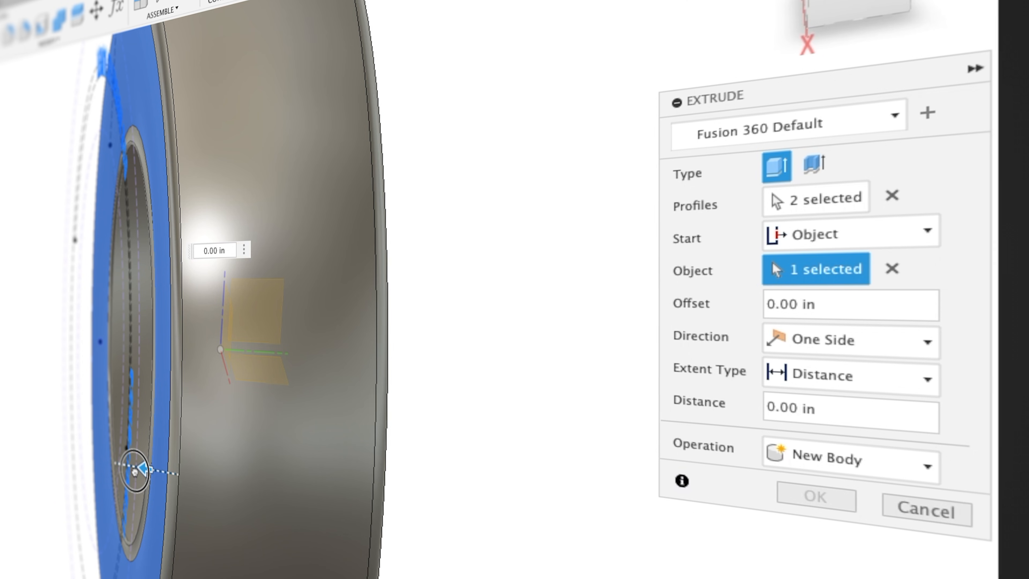
{"action": "left_click_drag", "start_coordinate": [139, 470], "coordinate": [129, 468]}
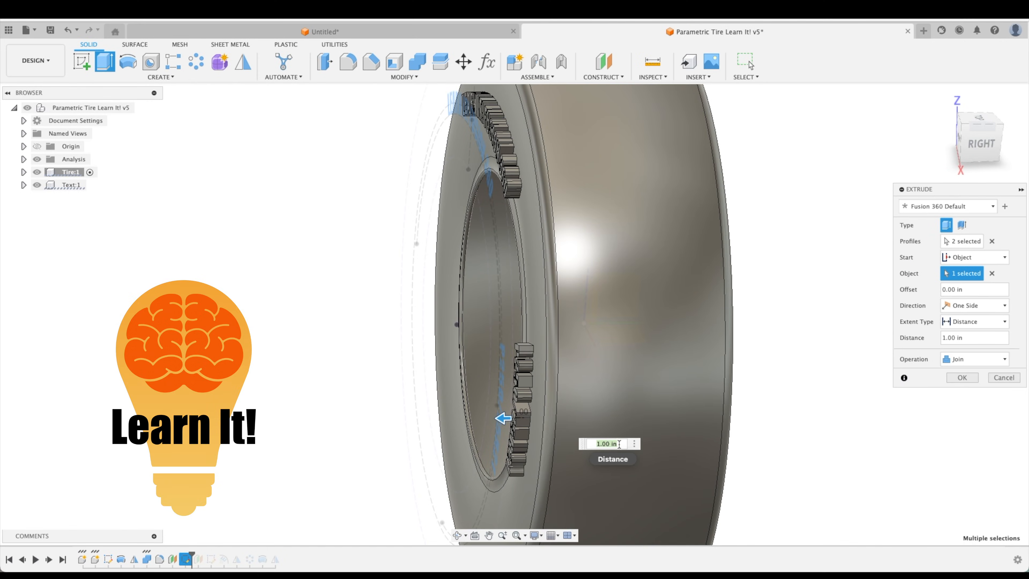
{"action": "type", "text": ".025"}
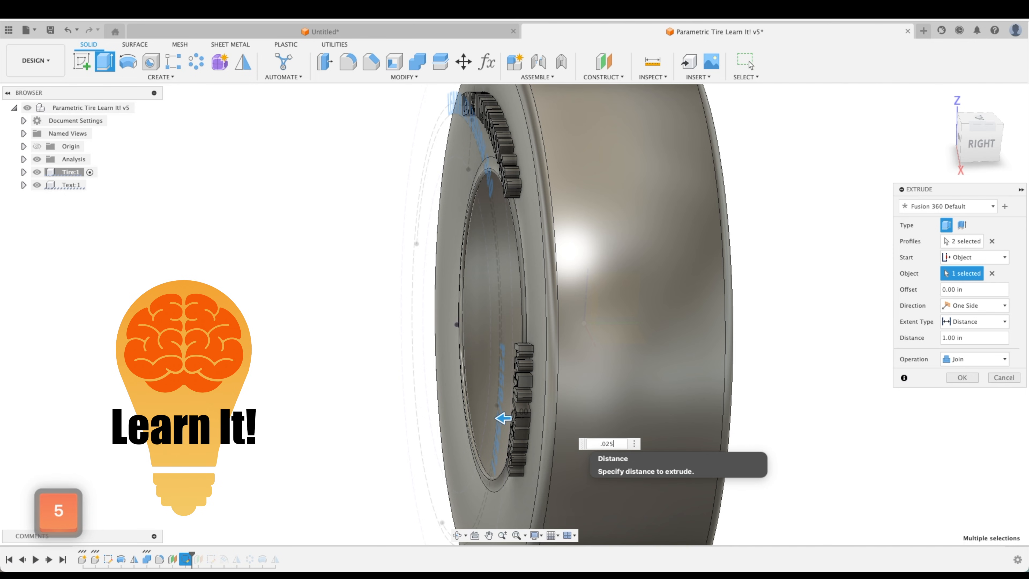
{"action": "middle_click_drag", "start_coordinate": [587, 445], "coordinate": [619, 443], "text": "shift"}
{"action": "scroll", "coordinate": [356, 129], "scroll_direction": "up", "scroll_amount": 3}
{"action": "scroll", "coordinate": [619, 443], "scroll_direction": "down", "scroll_amount": 3}
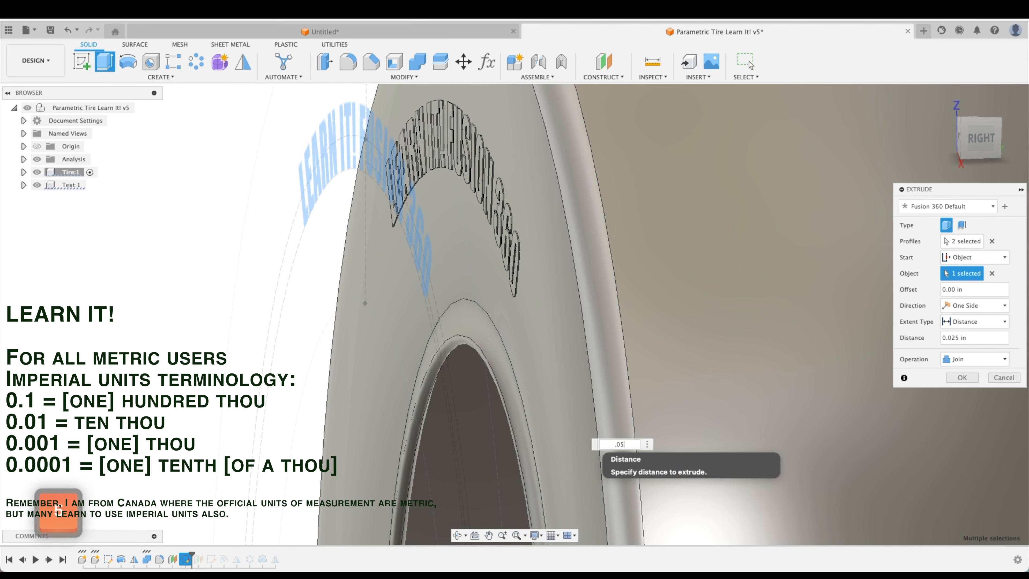
{"action": "type", "text": ".05"}
{"action": "middle_click_drag", "start_coordinate": [637, 444], "coordinate": [667, 447], "text": "shift"}
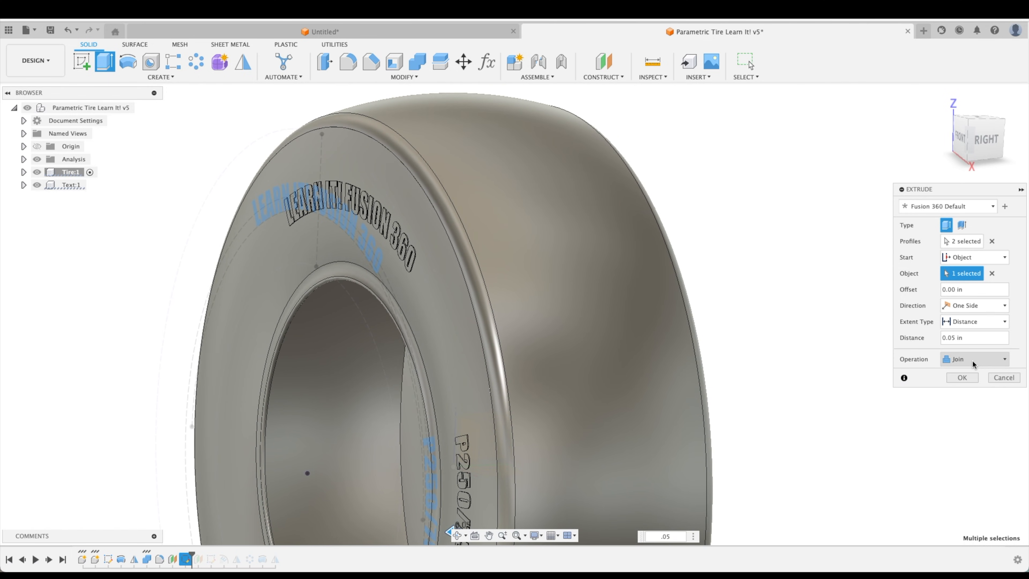
Set the text extrusion's operation to New Body and create it
{"action": "left_click", "coordinate": [971, 360]}
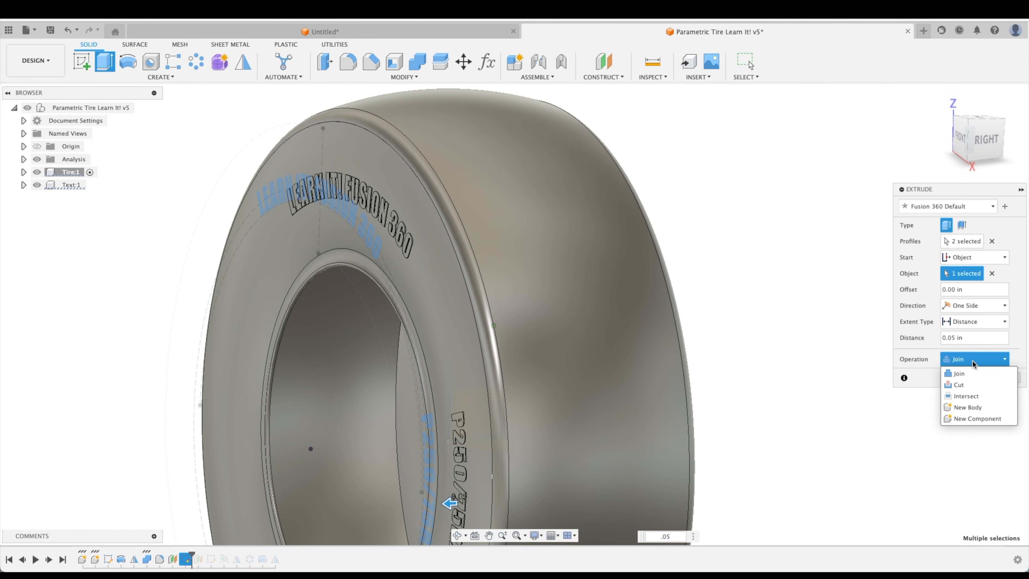
{"action": "left_click", "coordinate": [977, 407]}
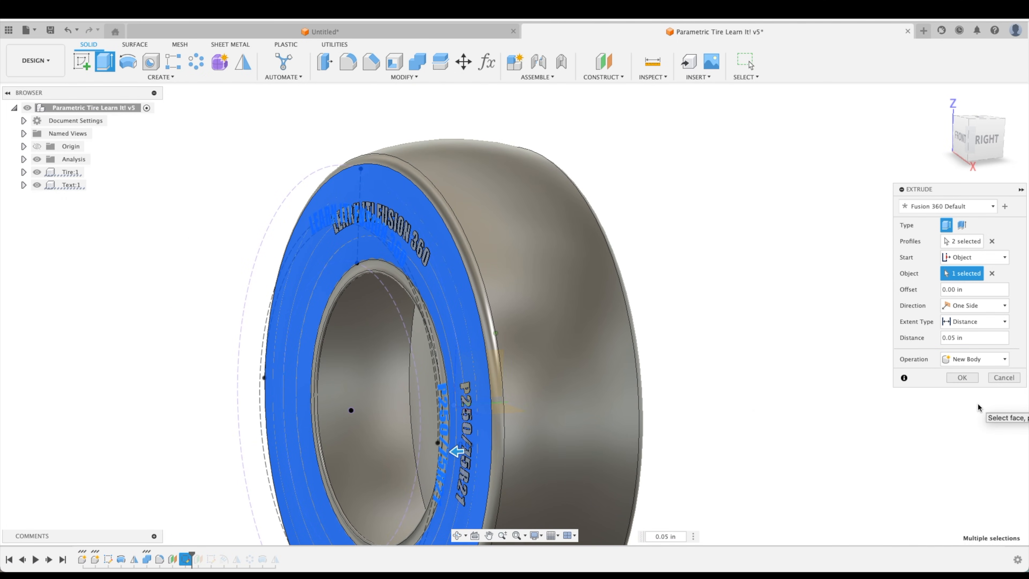
{"action": "left_click", "coordinate": [963, 378]}
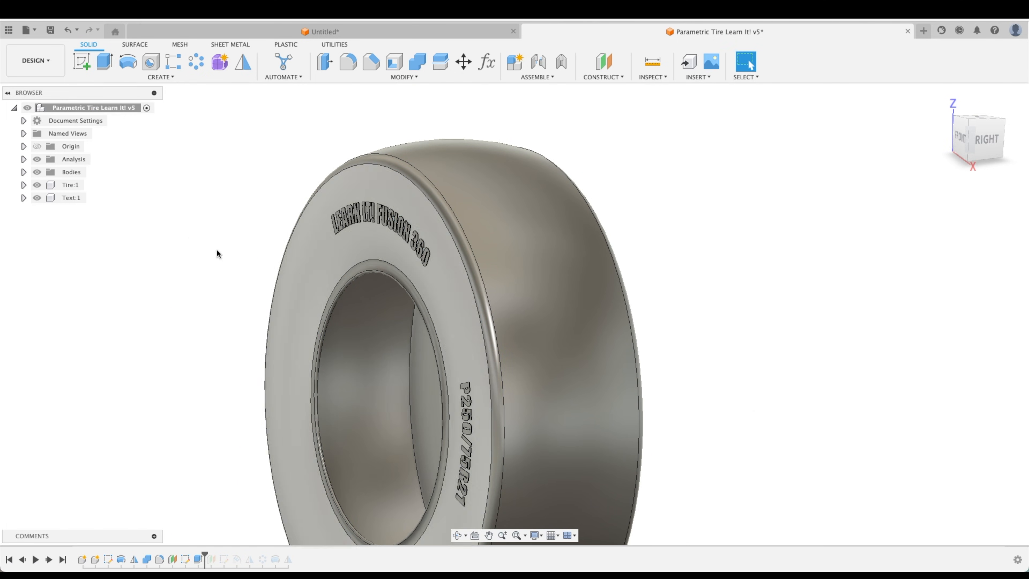
Check which component holds the new letter bodies and undo the text extrusion
{"action": "left_click", "coordinate": [24, 198]}
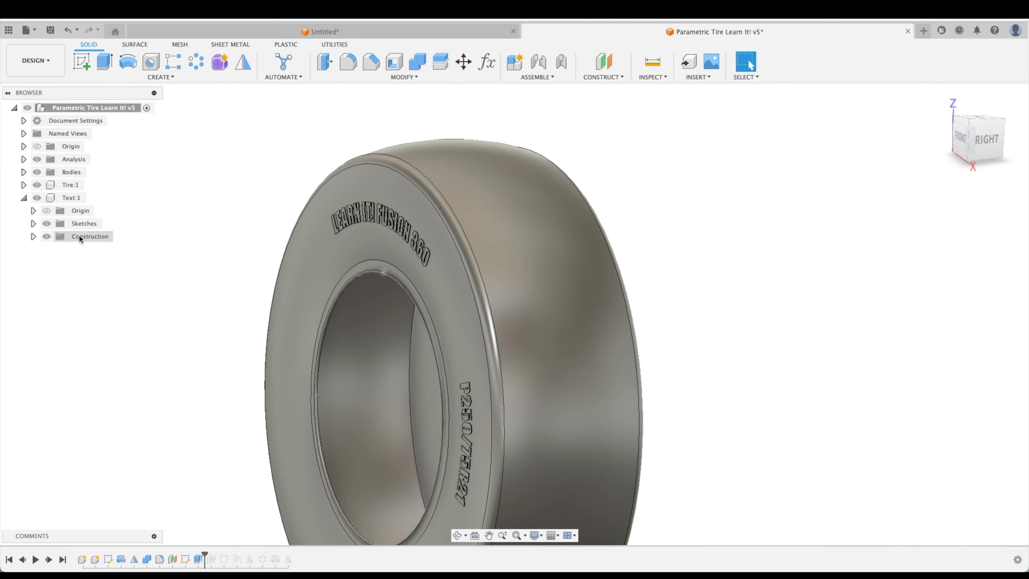
{"action": "left_click", "coordinate": [24, 171]}
{"action": "scroll", "coordinate": [96, 182], "scroll_direction": "down", "scroll_amount": 2}
{"action": "scroll", "coordinate": [78, 110], "scroll_direction": "up", "scroll_amount": 2}
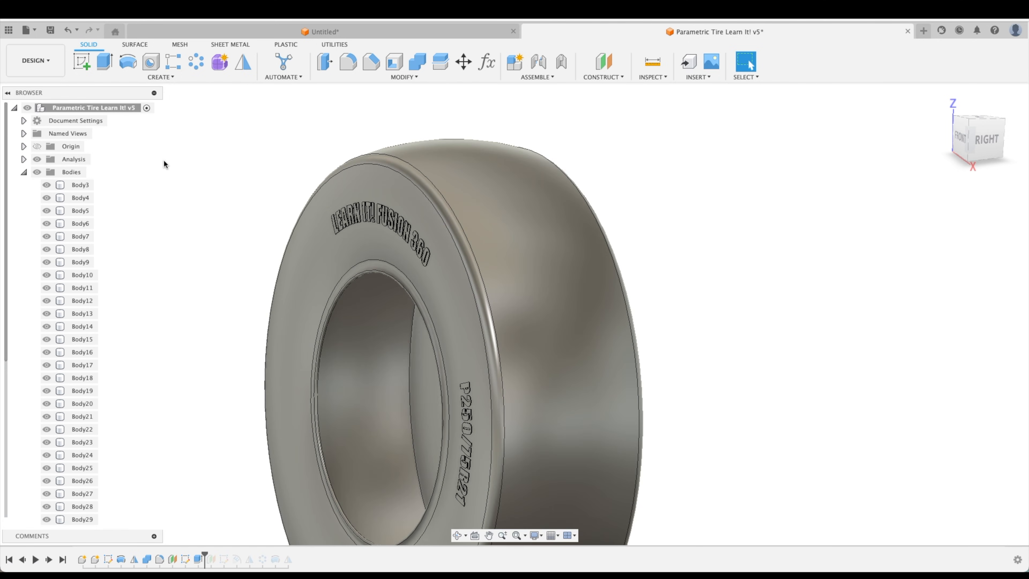
{"action": "key", "text": "super"}
{"action": "key", "text": "super+z"}
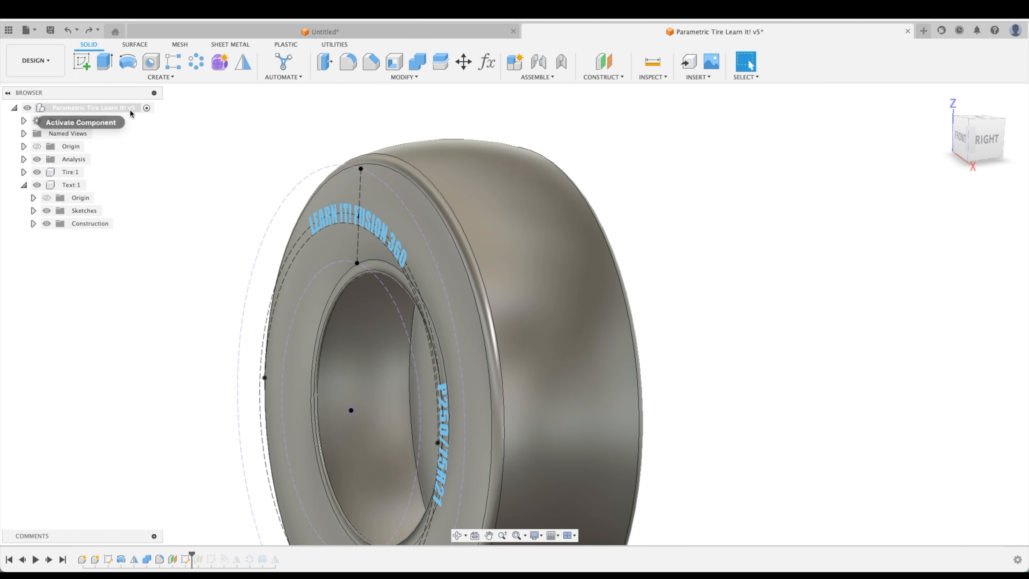
Activate the Text component
{"action": "left_click", "coordinate": [141, 111]}
{"action": "left_click", "coordinate": [83, 187]}
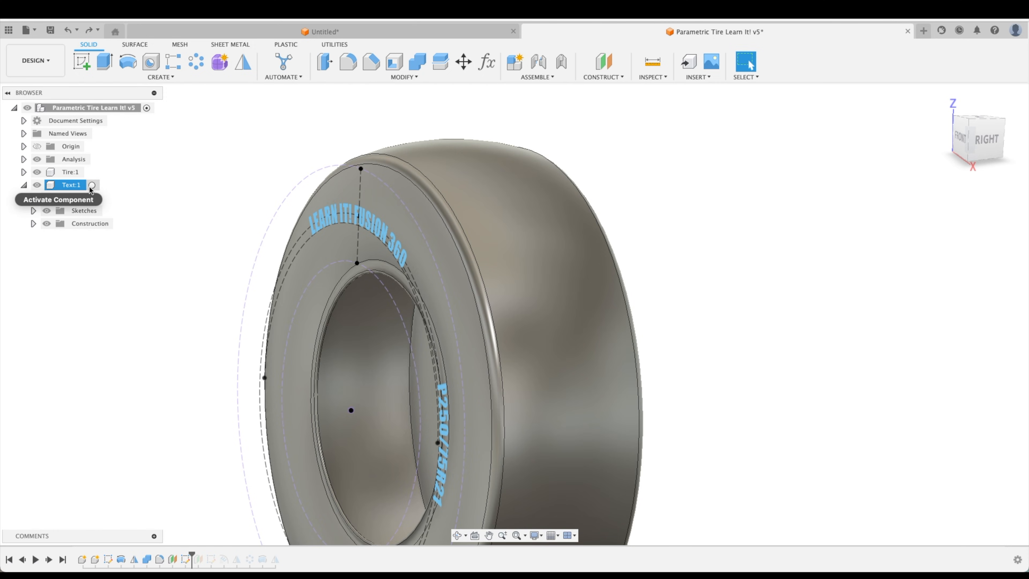
{"action": "left_click", "coordinate": [92, 186]}
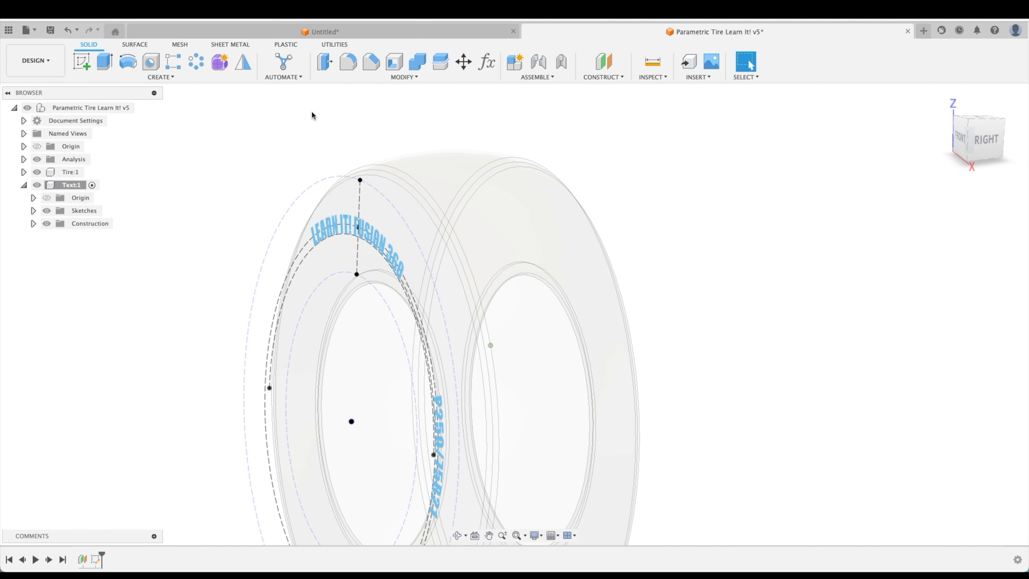
Extrude both sketch texts within the Text component, using the tire's front sidewall face as the start object
{"action": "left_click", "coordinate": [104, 62]}
{"action": "left_click", "coordinate": [424, 423]}
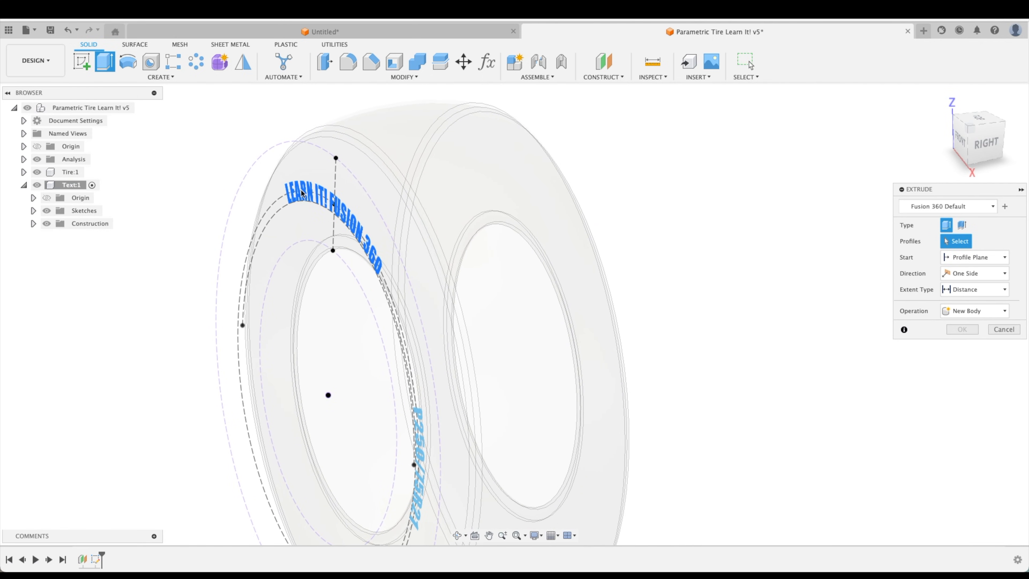
{"action": "left_click", "coordinate": [421, 424]}
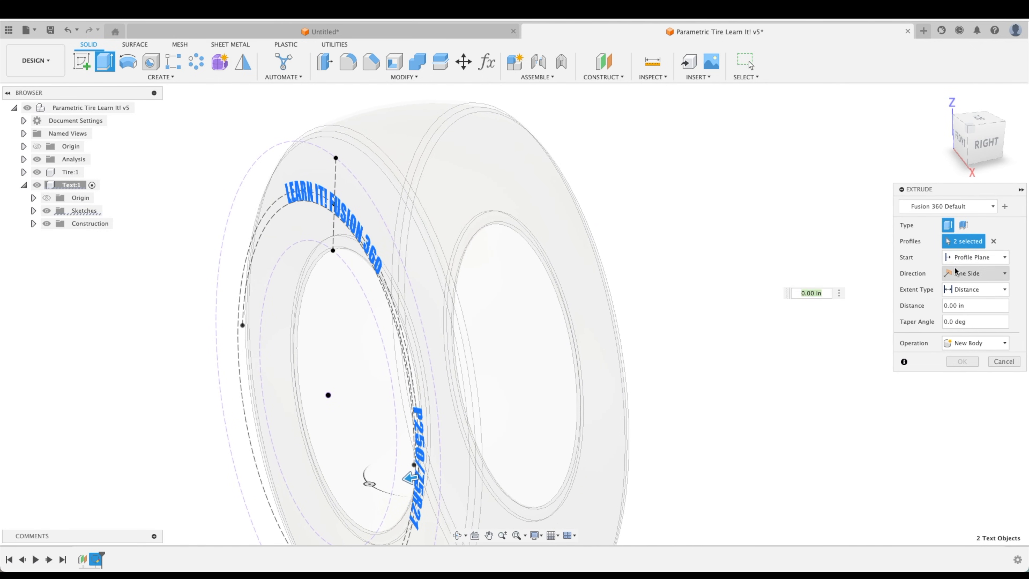
{"action": "left_click", "coordinate": [975, 275]}
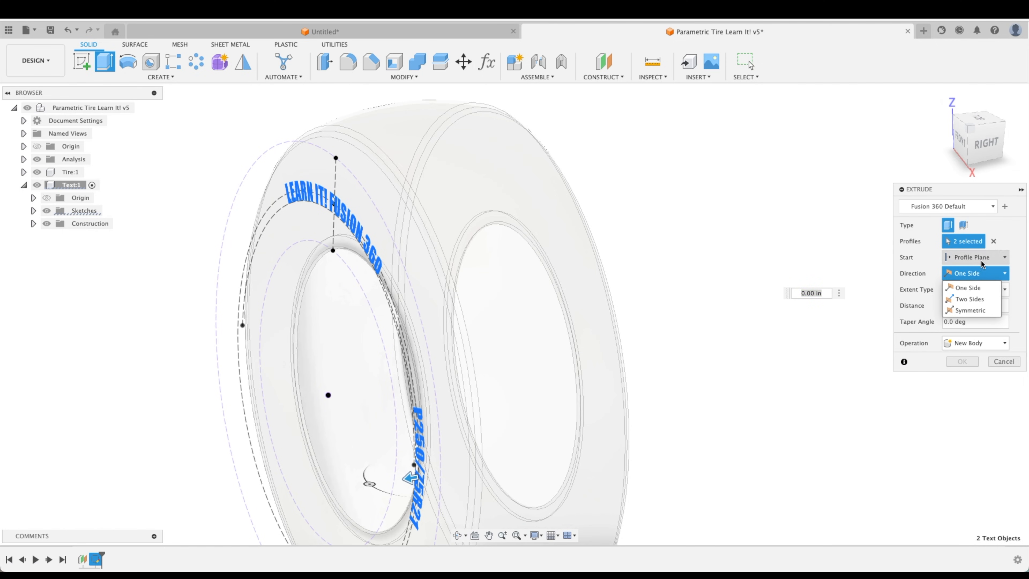
{"action": "left_click", "coordinate": [982, 260]}
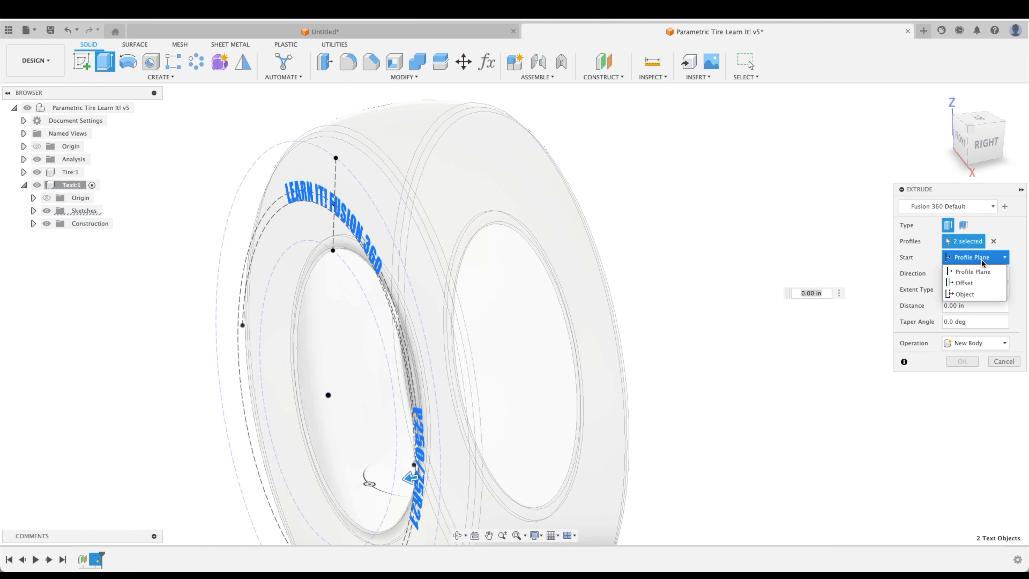
{"action": "left_click", "coordinate": [979, 295]}
{"action": "middle_click_drag", "start_coordinate": [607, 168], "coordinate": [806, 216], "text": "shift"}
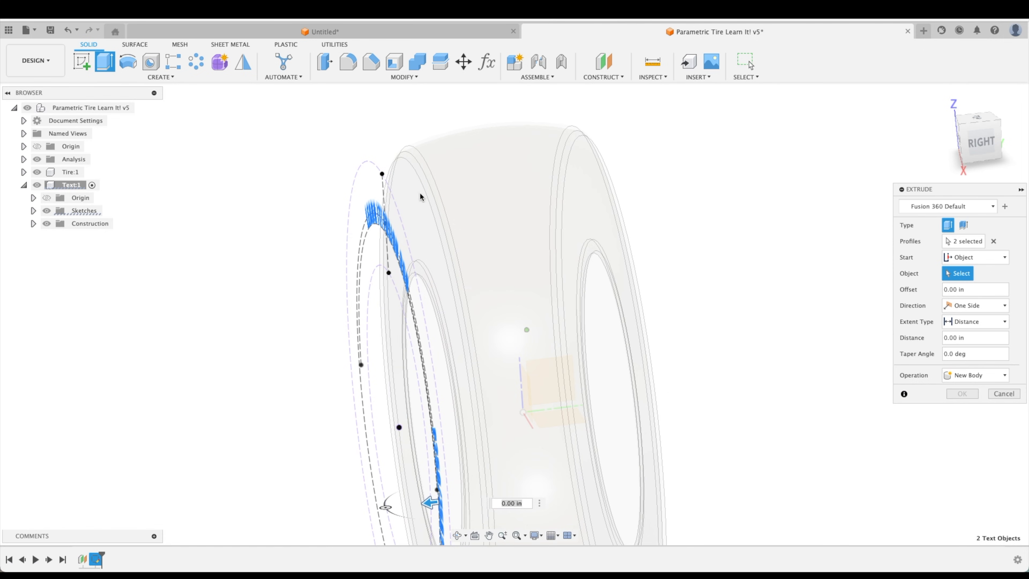
{"action": "left_click", "coordinate": [419, 199]}
Try a 0.05 in start offset for the text extrusion and pull the letters outward to 5 in and back to 1 in
{"action": "middle_click_drag", "start_coordinate": [457, 186], "coordinate": [891, 333], "text": "shift"}
{"action": "left_click", "coordinate": [942, 290]}
{"action": "type", "text": ".0"}
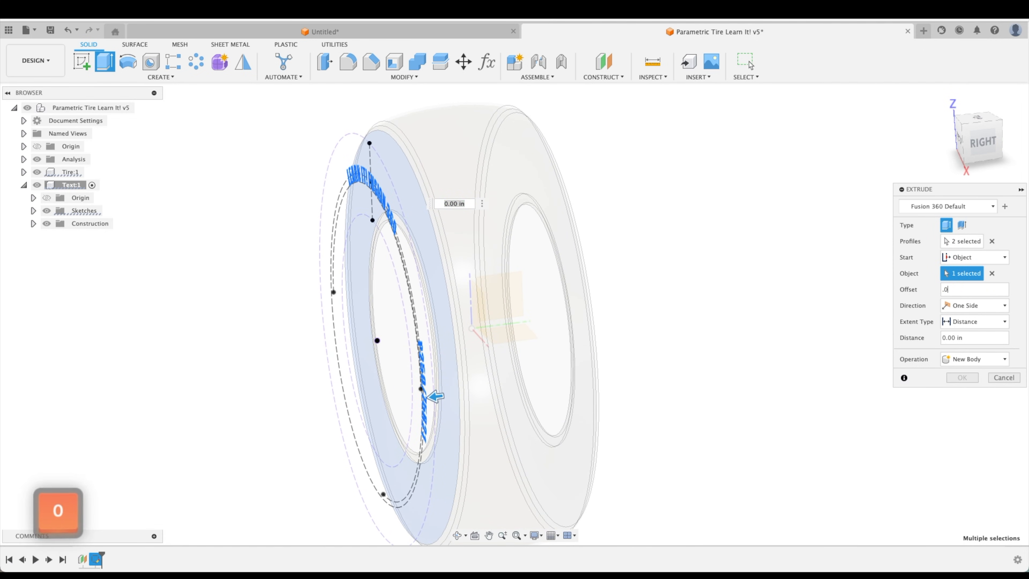
{"action": "type", "text": "5"}
{"action": "middle_click_drag", "start_coordinate": [834, 365], "coordinate": [883, 389], "text": "shift"}
{"action": "middle_click_drag", "start_coordinate": [967, 360], "coordinate": [946, 371], "text": "shift"}
{"action": "left_click_drag", "start_coordinate": [419, 354], "coordinate": [373, 361]}
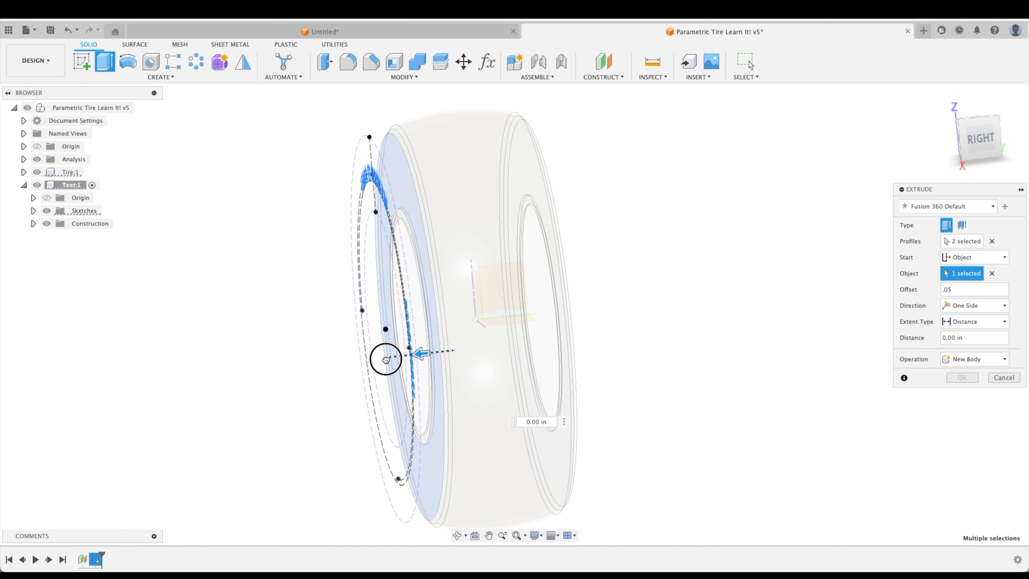
{"action": "middle_click_drag", "start_coordinate": [726, 367], "coordinate": [725, 367], "text": "shift"}
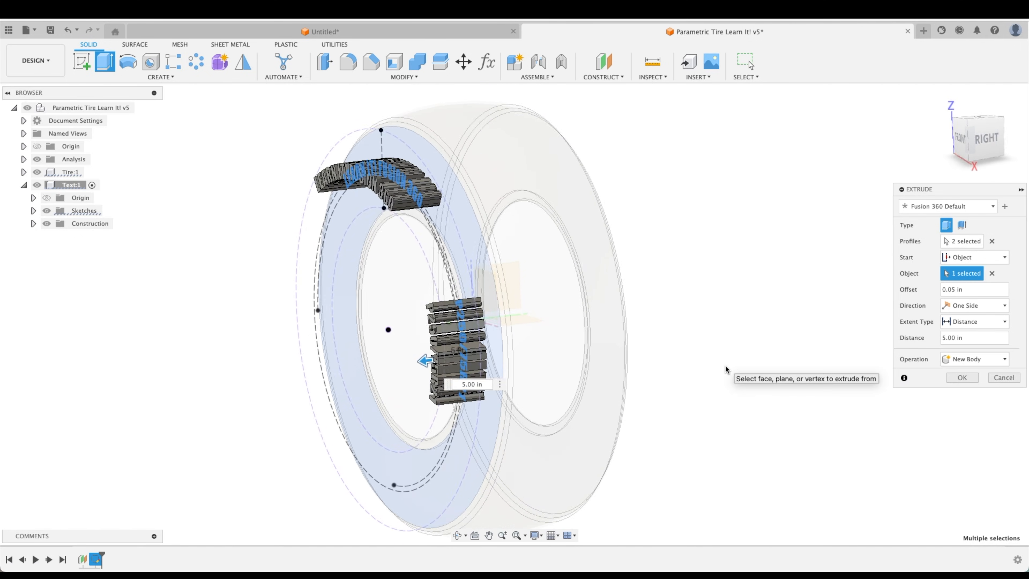
{"action": "left_click_drag", "start_coordinate": [405, 363], "coordinate": [458, 361]}
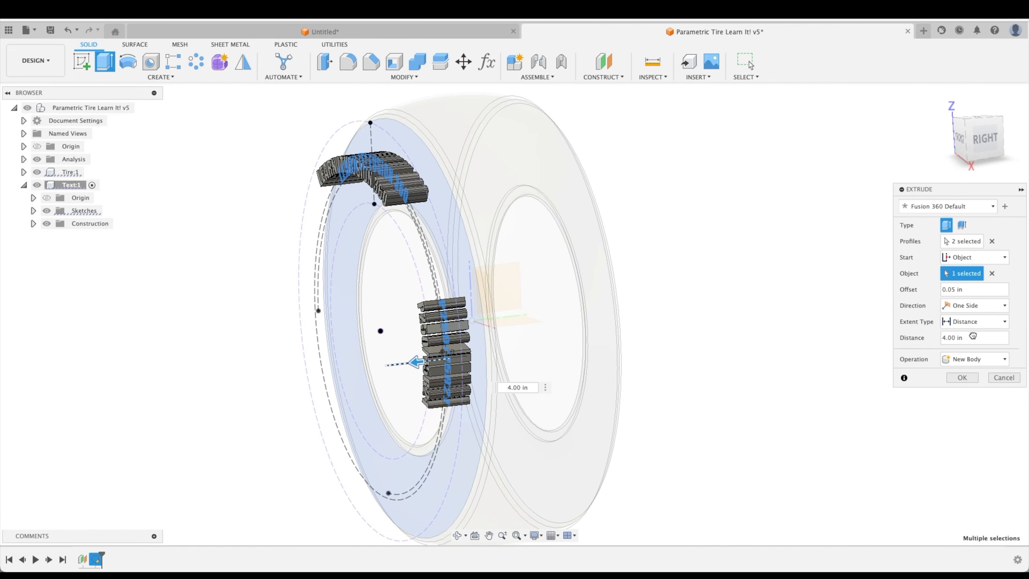
Set the text extrusion's start offset to 0 in and its distance to 0.05 in, and create the new bodies
{"action": "left_click", "coordinate": [963, 290]}
{"action": "type", "text": "0"}
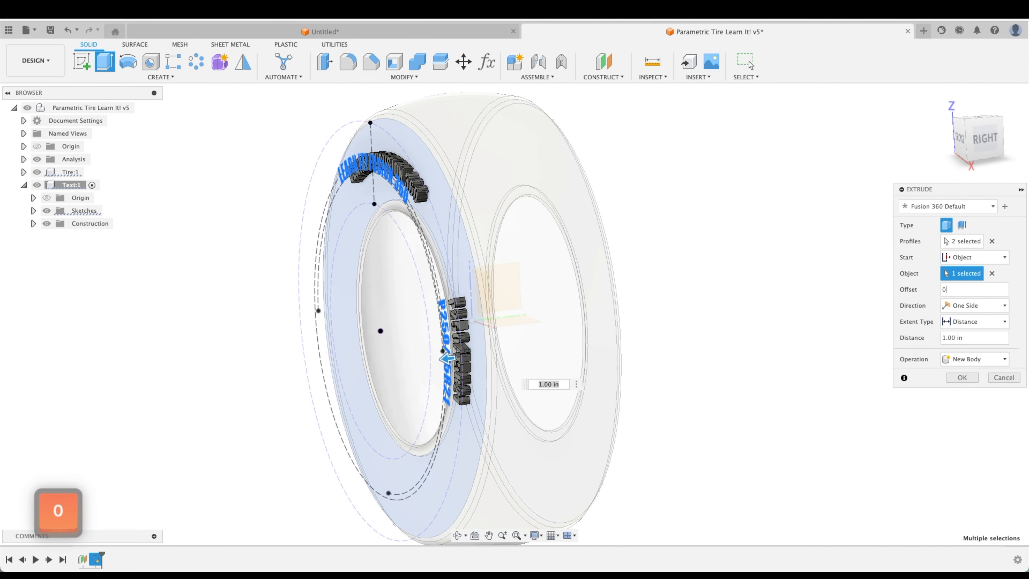
{"action": "left_click", "coordinate": [974, 338]}
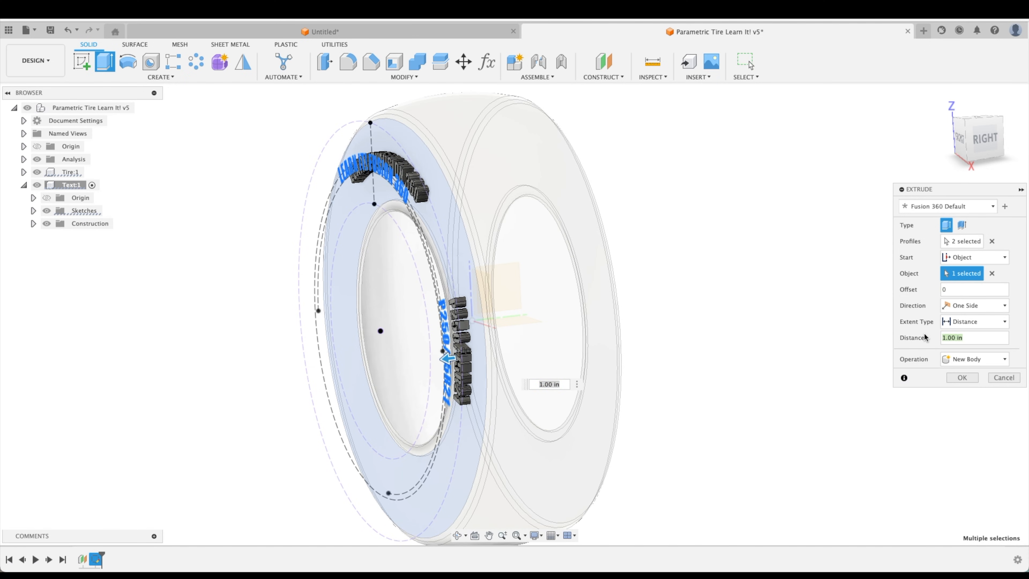
{"action": "type", "text": ".05"}
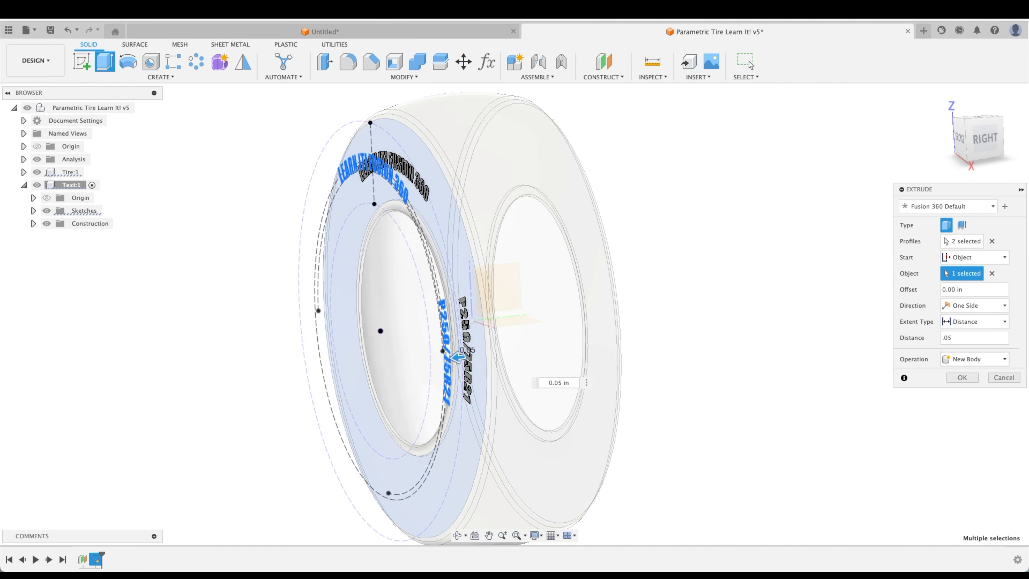
{"action": "left_click", "coordinate": [969, 378]}
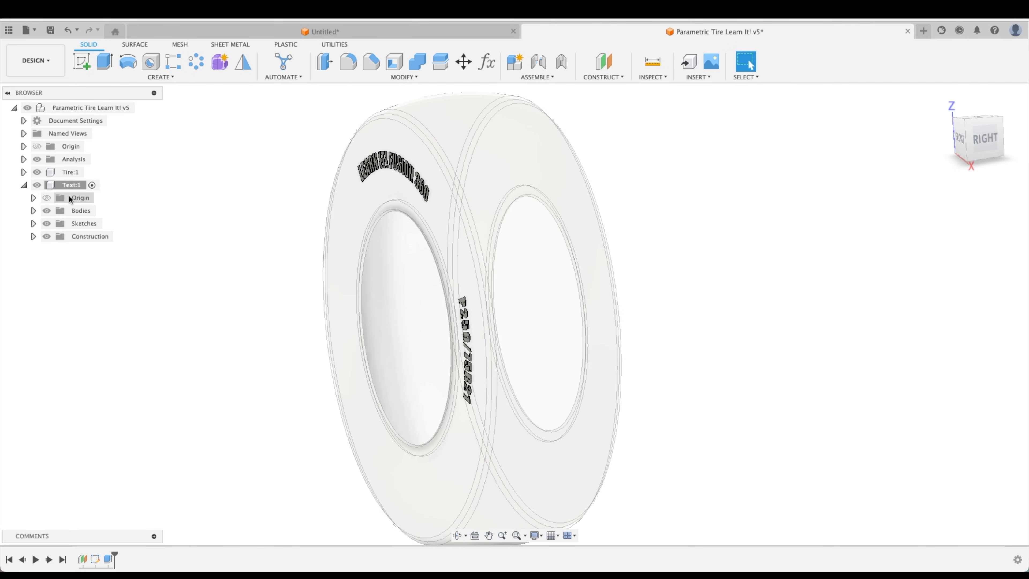
Examine the individual letter bodies in the Text component one by one
{"action": "left_click", "coordinate": [34, 211]}
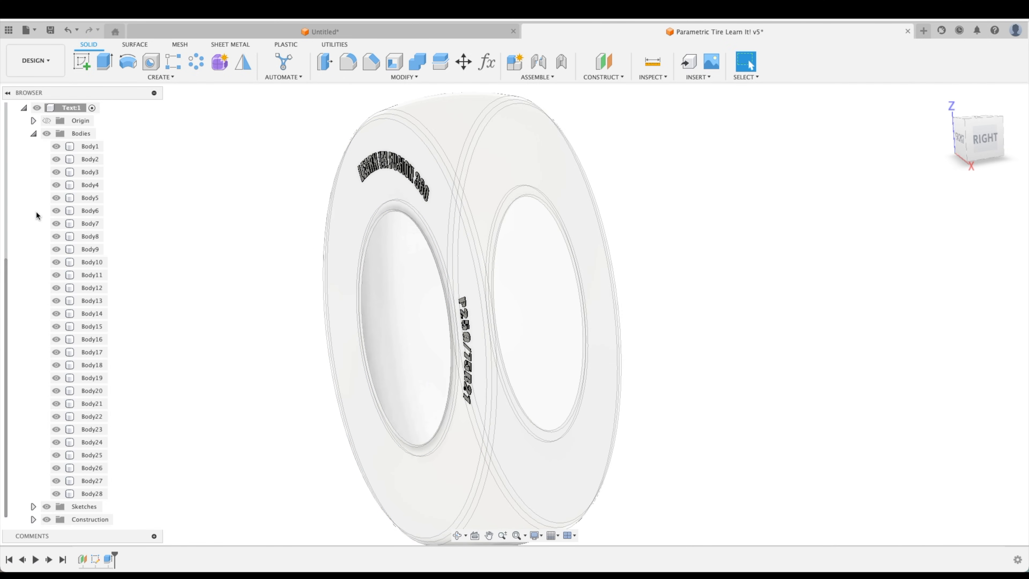
{"action": "left_click", "coordinate": [93, 148]}
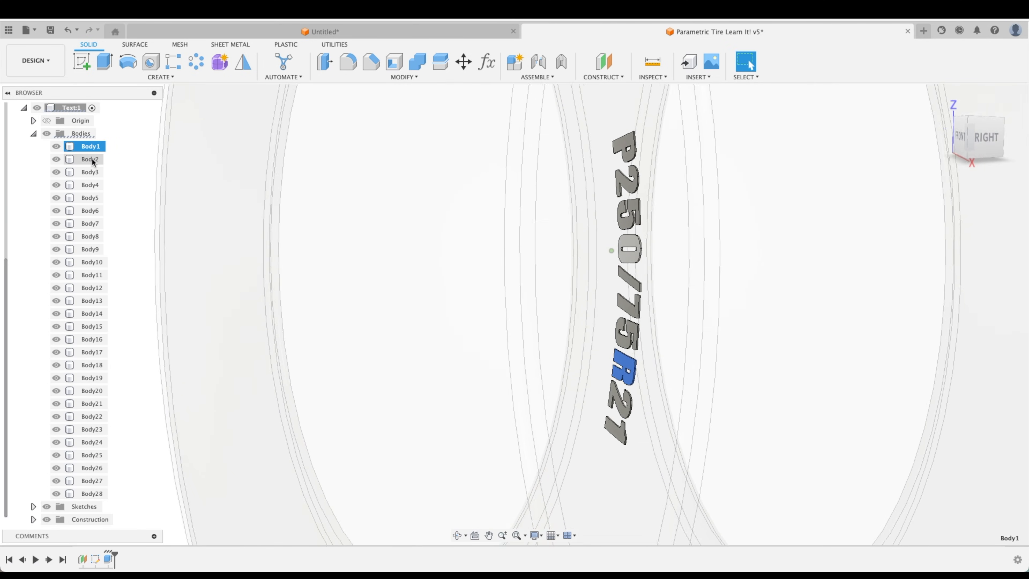
{"action": "left_click", "coordinate": [91, 159]}
{"action": "left_click", "coordinate": [91, 172]}
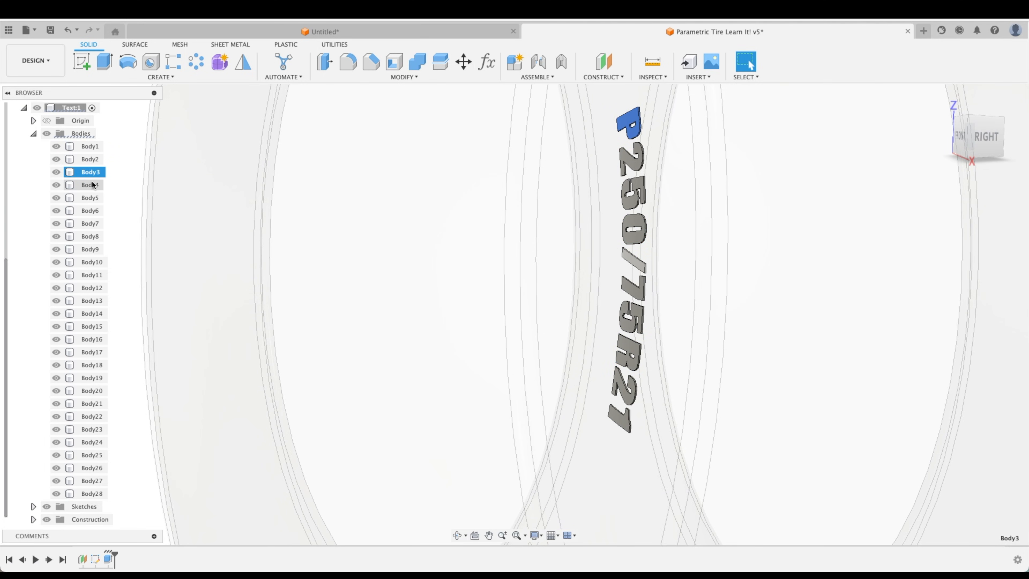
{"action": "left_click", "coordinate": [92, 185]}
{"action": "left_click", "coordinate": [91, 197]}
{"action": "left_click", "coordinate": [34, 133]}
{"action": "left_click", "coordinate": [25, 185]}
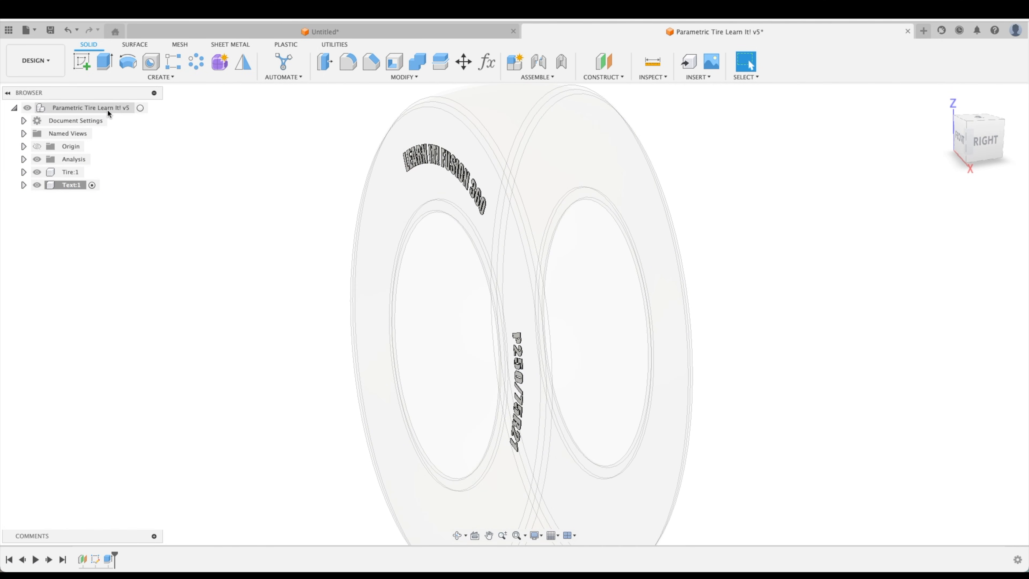
Activate the top-level component of the tire design to show the tire with its raised lettering
{"action": "left_click", "coordinate": [140, 108]}
{"action": "scroll", "coordinate": [787, 181], "scroll_direction": "left", "scroll_amount": 5, "text": "shift"}
{"action": "scroll", "coordinate": [787, 180], "scroll_direction": "right", "scroll_amount": 5, "text": "shift"}
{"action": "scroll", "coordinate": [791, 233], "scroll_direction": "right", "scroll_amount": 3, "text": "shift"}
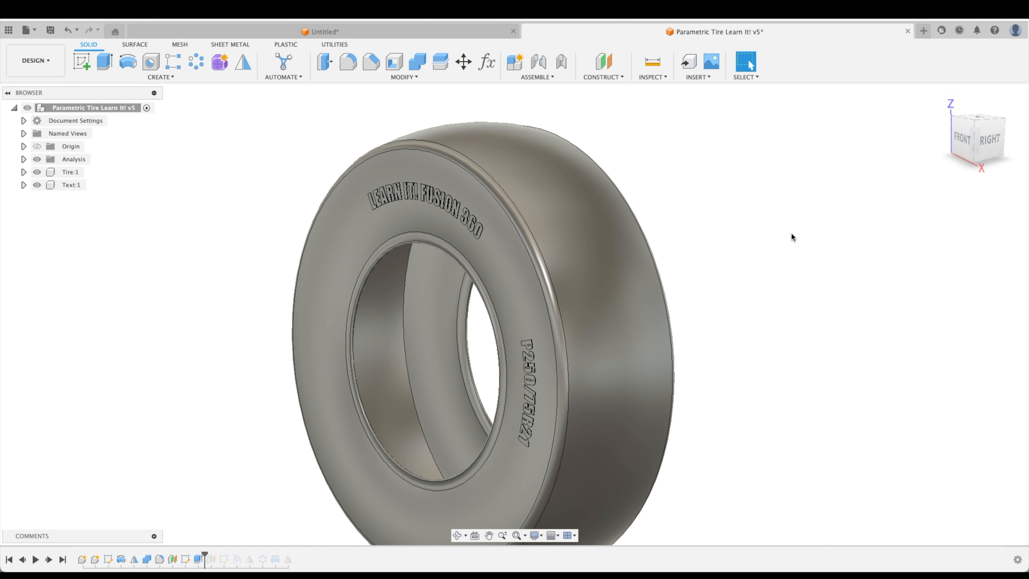
{"action": "scroll", "coordinate": [791, 234], "scroll_direction": "down", "scroll_amount": 2}
{"action": "left_click", "coordinate": [788, 235]}
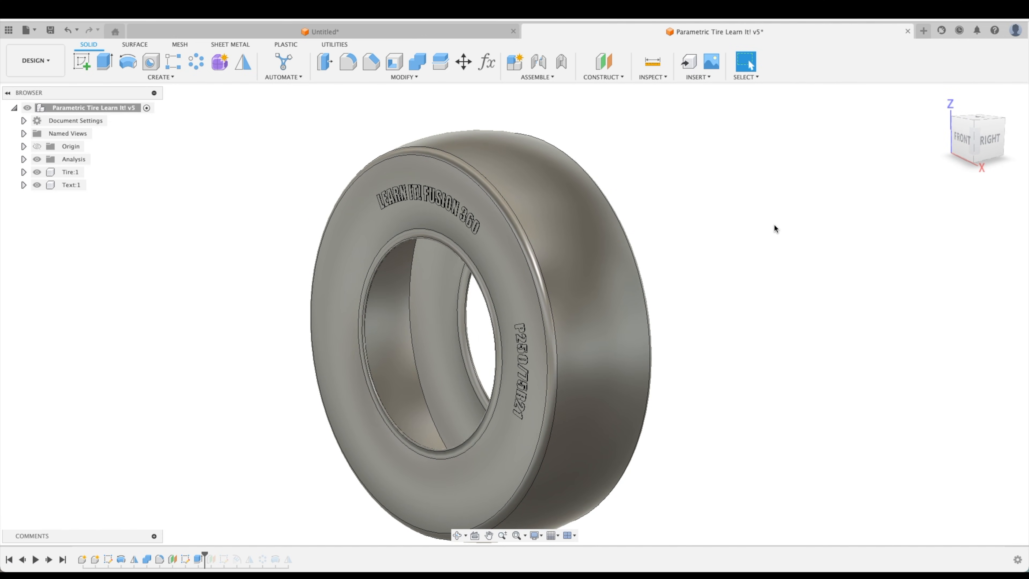
Find the rubber appearances and replace the design's Steel - Satin appearance with Rubber - Weathered
{"action": "key", "text": "a"}
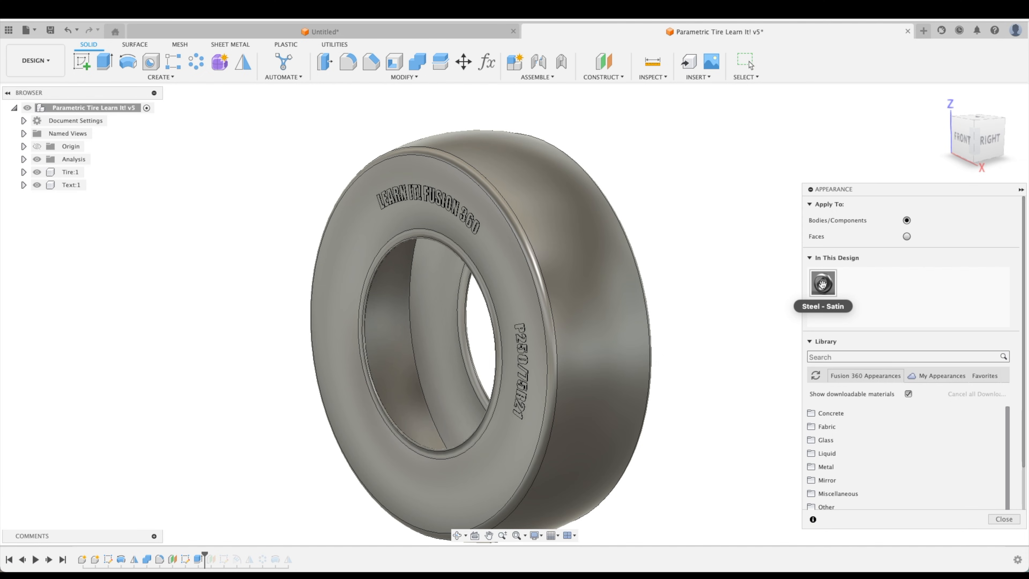
{"action": "scroll", "coordinate": [856, 442], "scroll_direction": "down", "scroll_amount": 3}
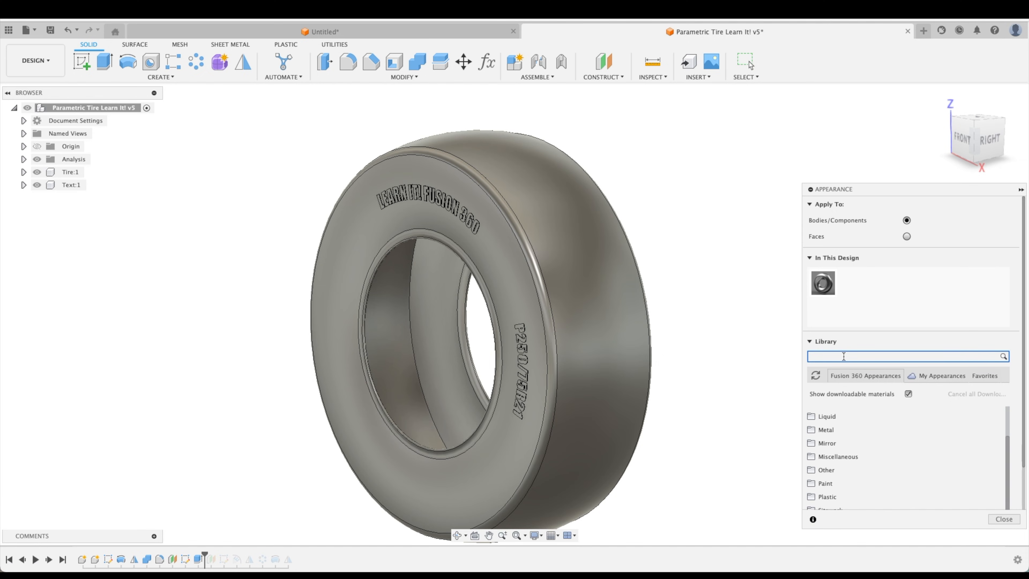
{"action": "type", "text": "rubb"}
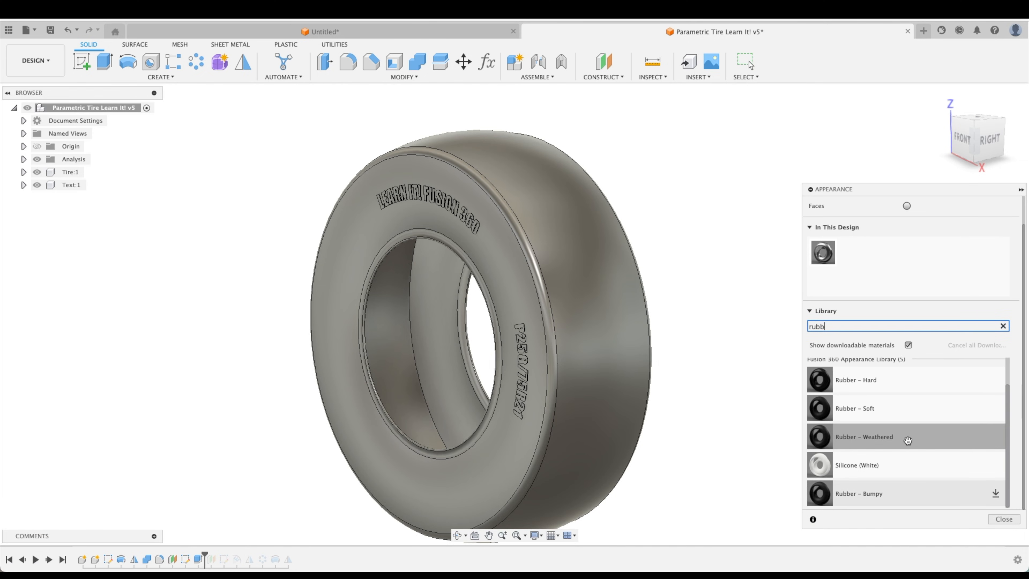
{"action": "left_click_drag", "start_coordinate": [905, 440], "coordinate": [822, 254]}
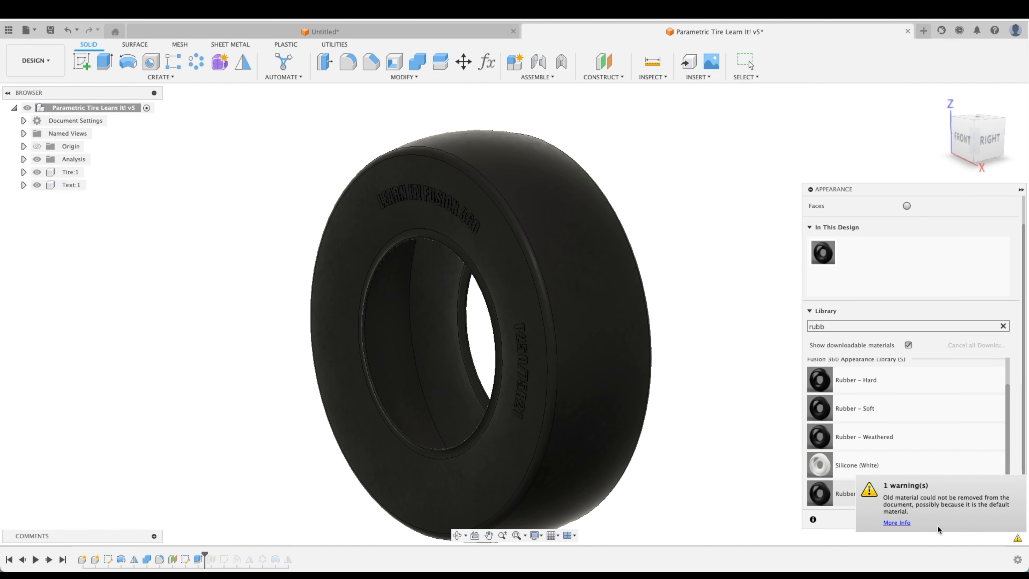
{"action": "left_click", "coordinate": [997, 520]}
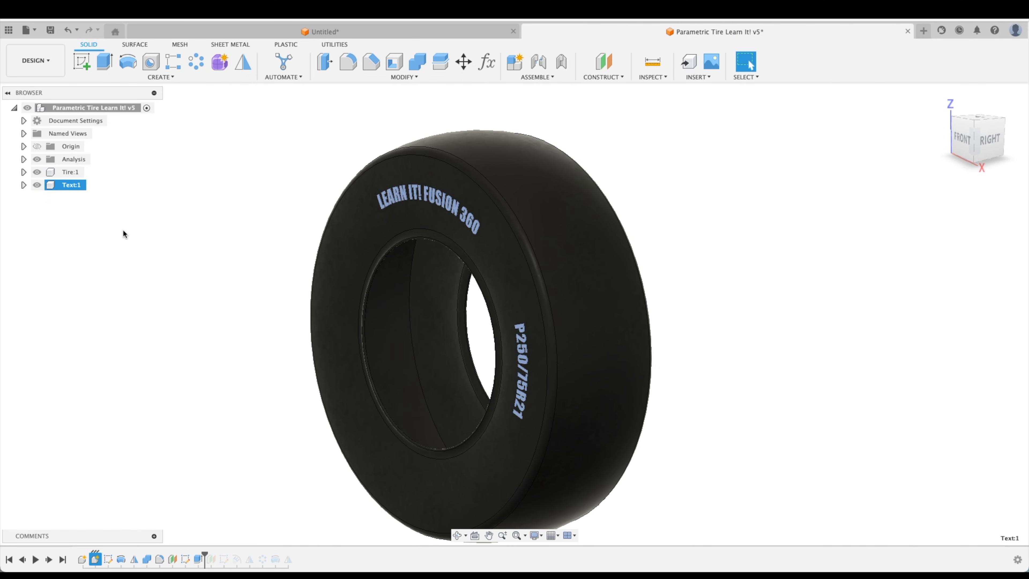
Try to turn the Text component white by replacing the design's Steel - Satin appearance with Silicone (White) from the library
{"action": "left_click", "coordinate": [65, 185]}
{"action": "key", "text": "a"}
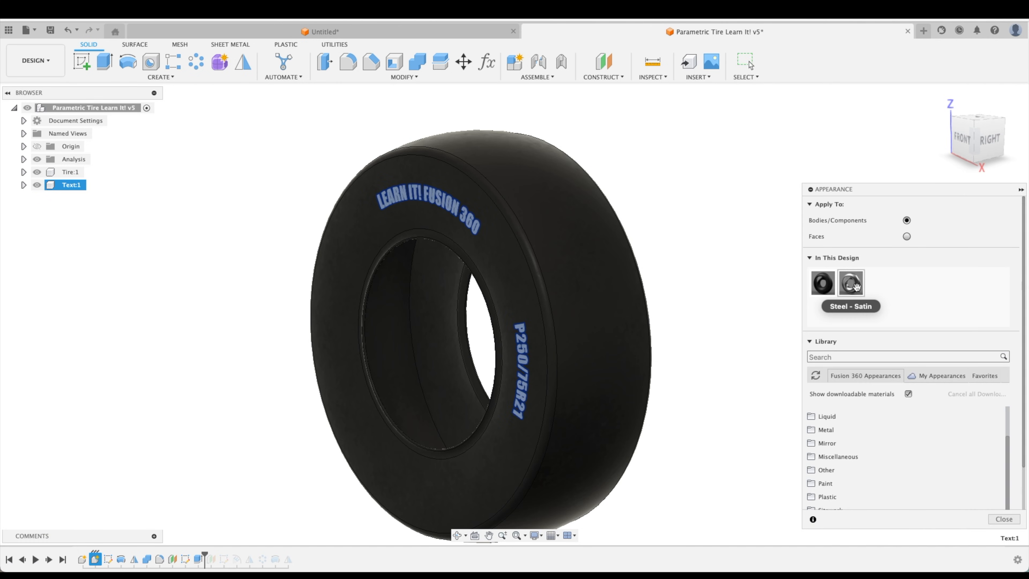
{"action": "left_click", "coordinate": [865, 356]}
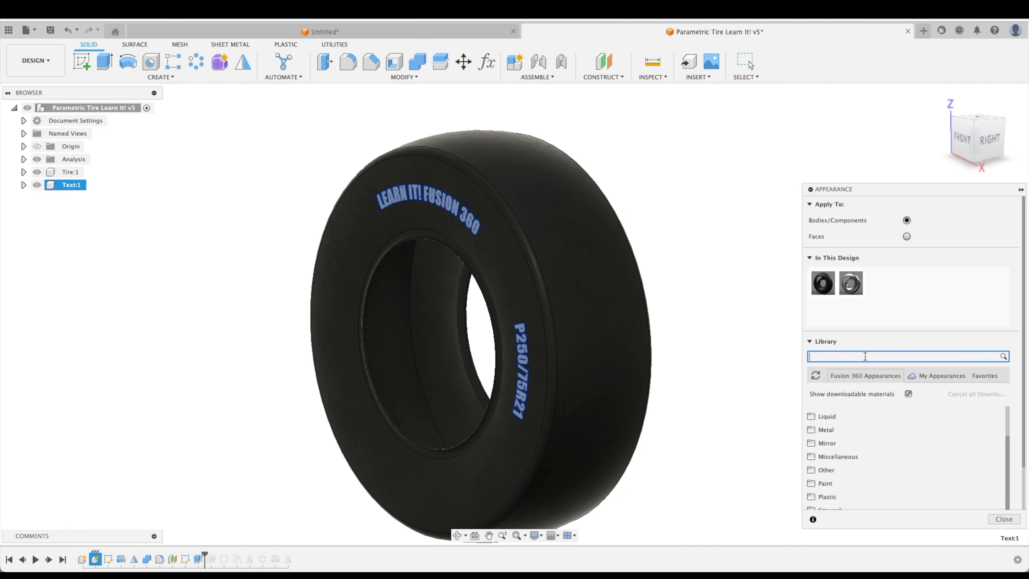
{"action": "type", "text": "white"}
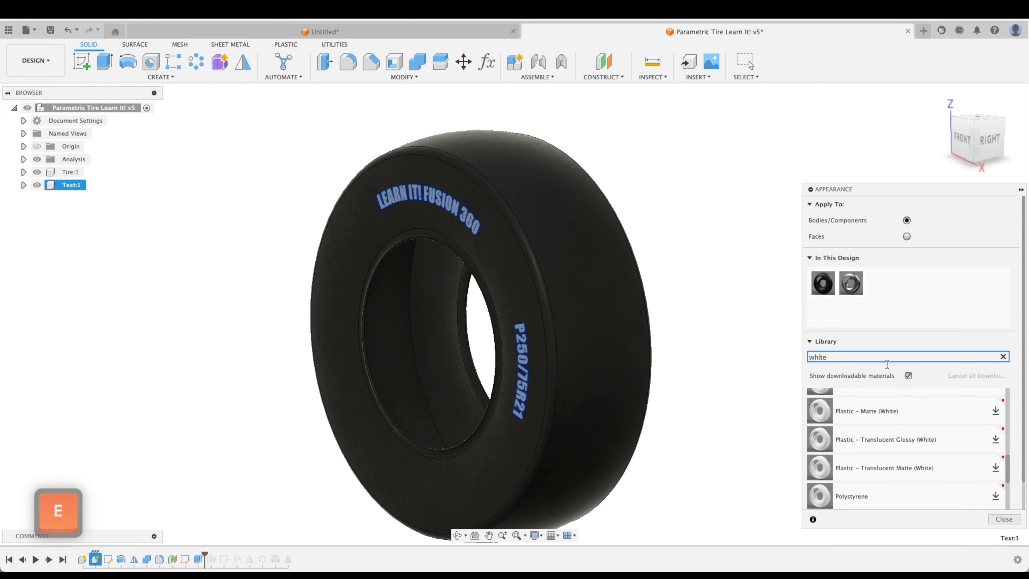
{"action": "scroll", "coordinate": [899, 421], "scroll_direction": "down", "scroll_amount": 3}
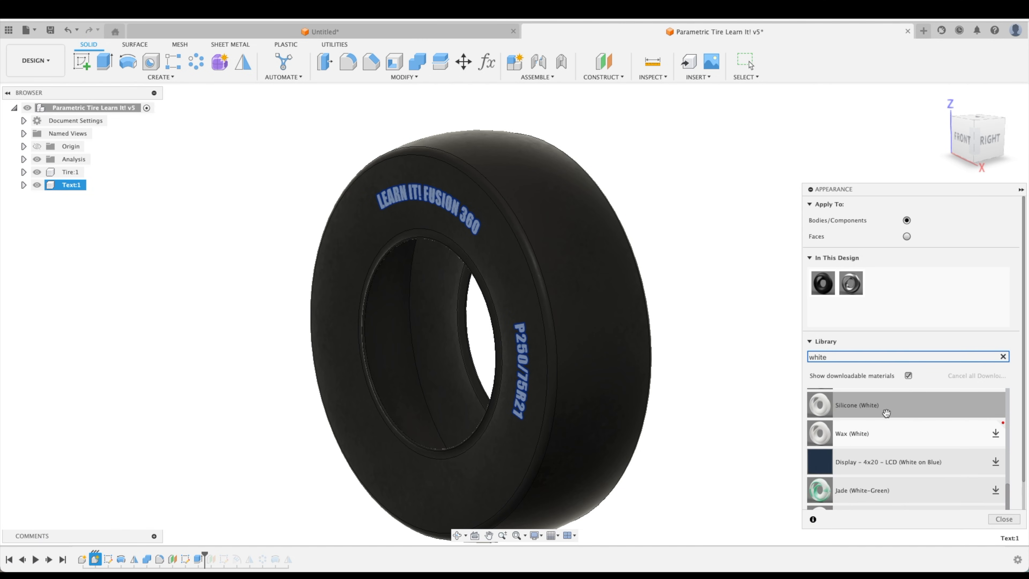
{"action": "left_click_drag", "start_coordinate": [886, 412], "coordinate": [852, 283]}
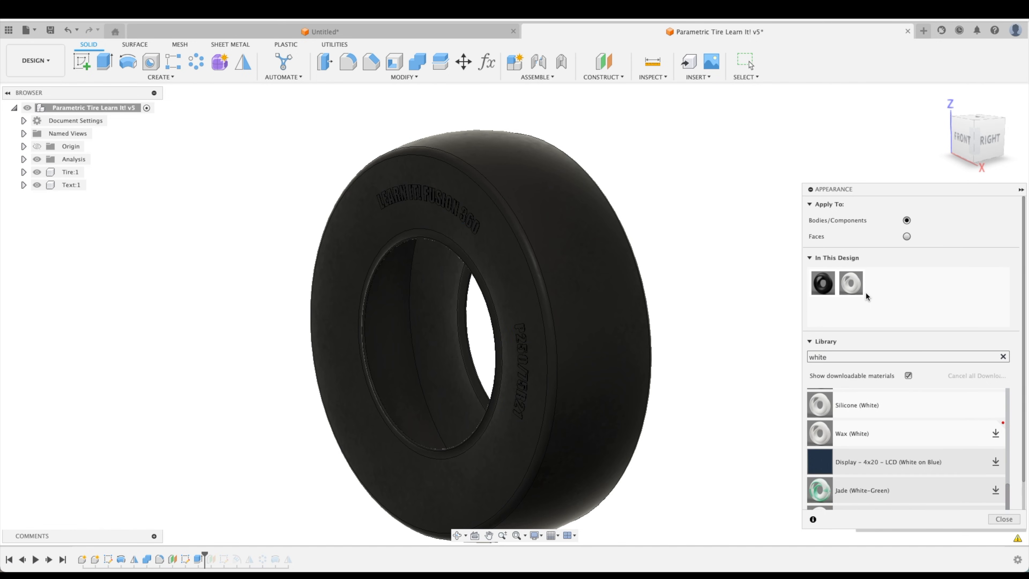
{"action": "key", "text": "Escape"}
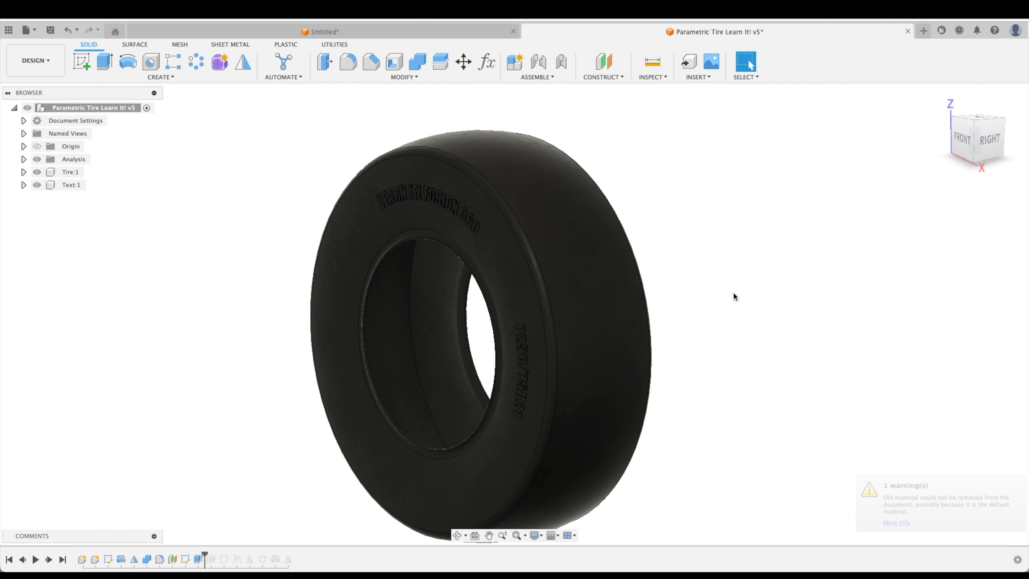
Delete the Silicone (White) appearance from the design and try to remove Steel - Satin as well
{"action": "key", "text": "a"}
{"action": "right_click", "coordinate": [823, 283]}
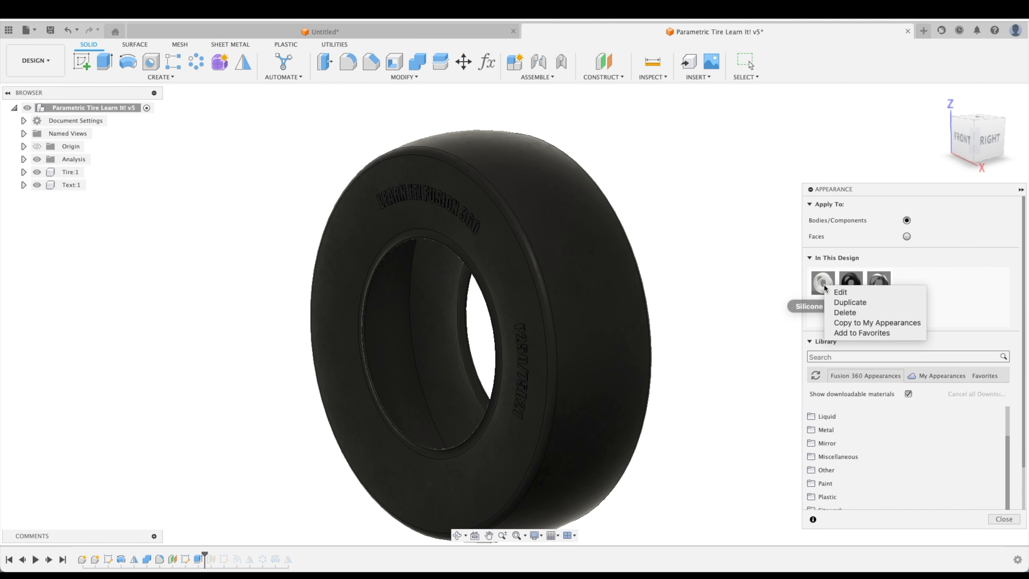
{"action": "left_click", "coordinate": [843, 312]}
{"action": "right_click", "coordinate": [852, 286]}
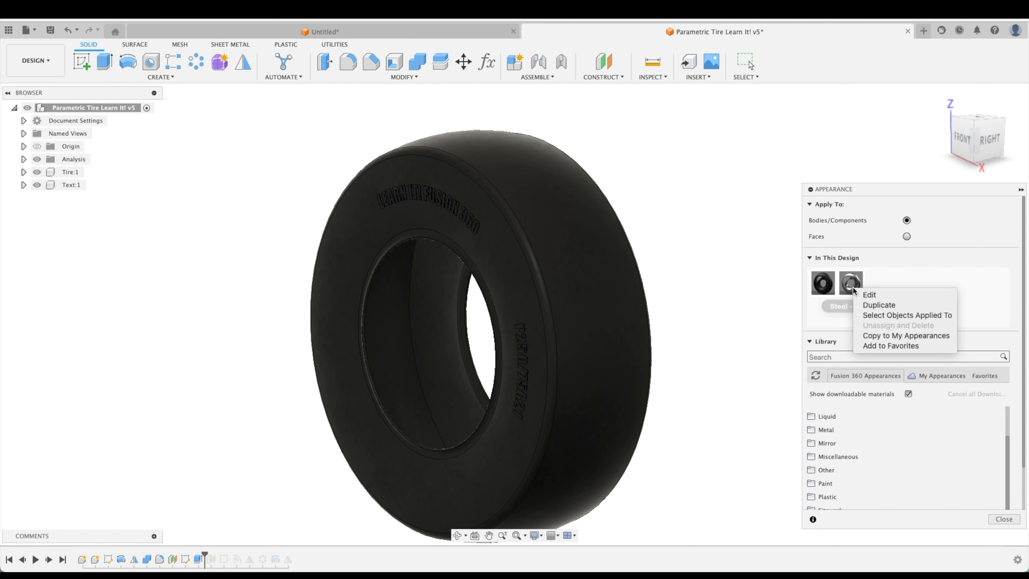
{"action": "left_click", "coordinate": [836, 329]}
{"action": "right_click", "coordinate": [851, 282]}
{"action": "left_click", "coordinate": [831, 321]}
Search the appearance library for white and apply Silicone (White) to the Text component, removing the appearances applied to its bodies
{"action": "left_click", "coordinate": [852, 356]}
{"action": "type", "text": "white"}
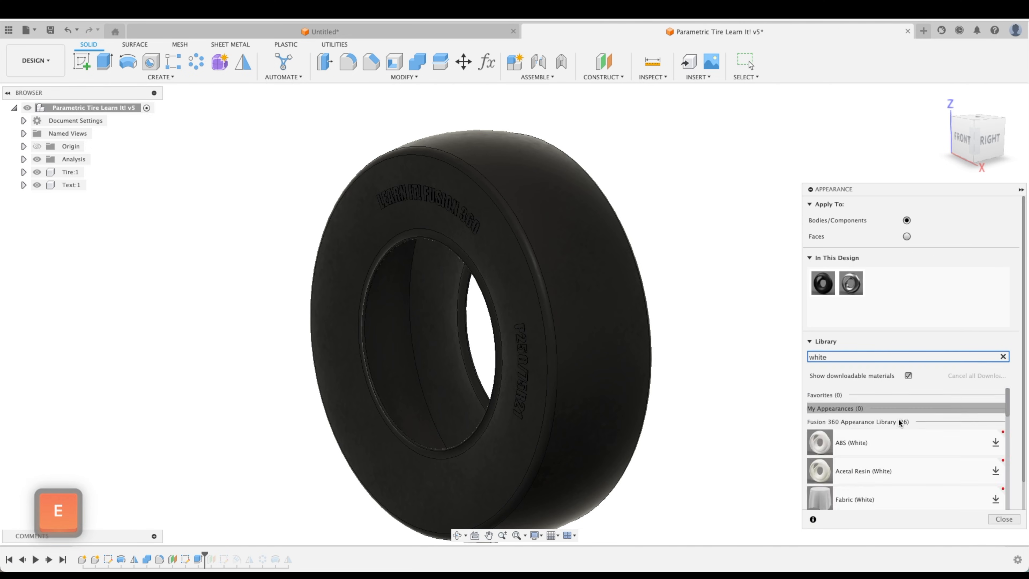
{"action": "scroll", "coordinate": [915, 456], "scroll_direction": "down", "scroll_amount": 5}
{"action": "scroll", "coordinate": [920, 458], "scroll_direction": "up", "scroll_amount": 5}
{"action": "scroll", "coordinate": [920, 459], "scroll_direction": "down", "scroll_amount": 7}
{"action": "scroll", "coordinate": [919, 458], "scroll_direction": "down", "scroll_amount": 4}
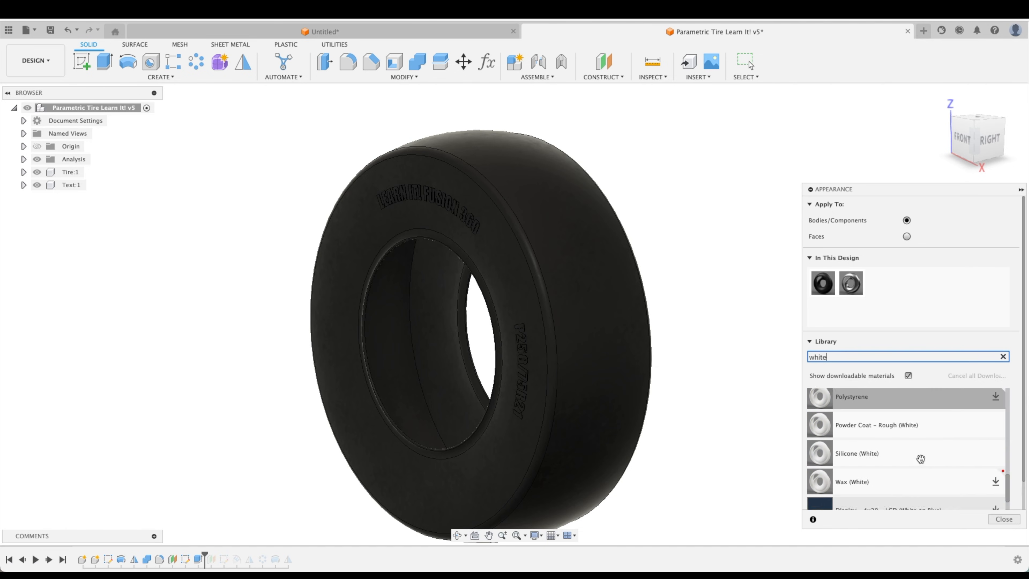
{"action": "left_click_drag", "start_coordinate": [903, 457], "coordinate": [70, 188]}
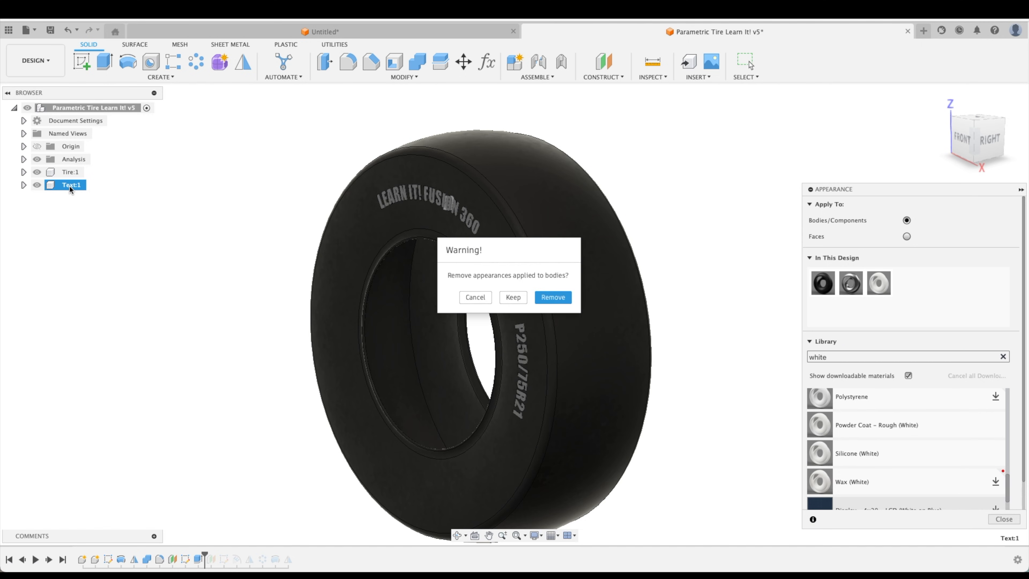
{"action": "left_click", "coordinate": [553, 297]}
Replace the design's remaining Steel - Satin appearance with Rubber - Weathered
{"action": "right_click", "coordinate": [858, 290]}
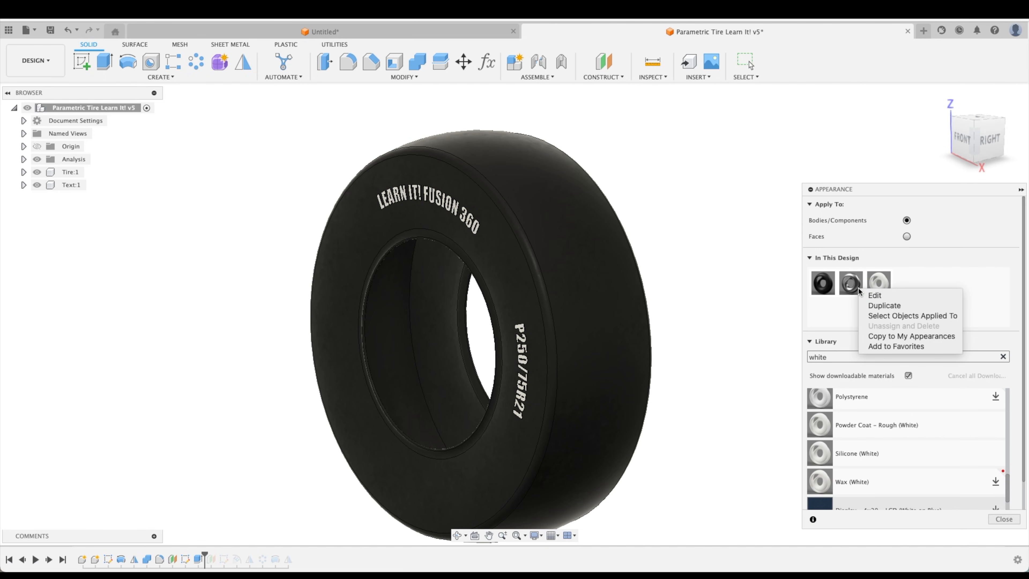
{"action": "left_click", "coordinate": [845, 324]}
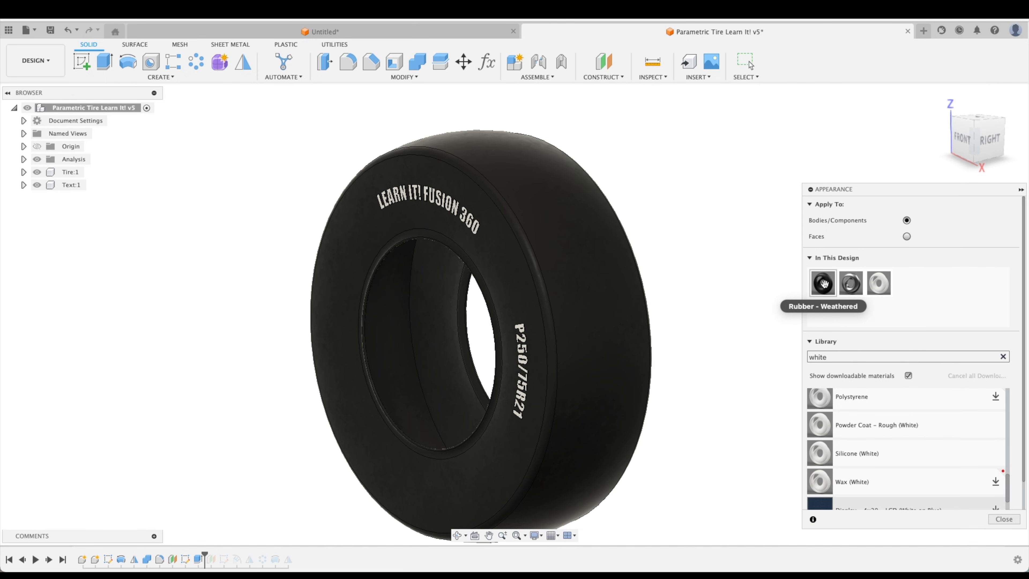
{"action": "left_click_drag", "start_coordinate": [823, 285], "coordinate": [848, 284]}
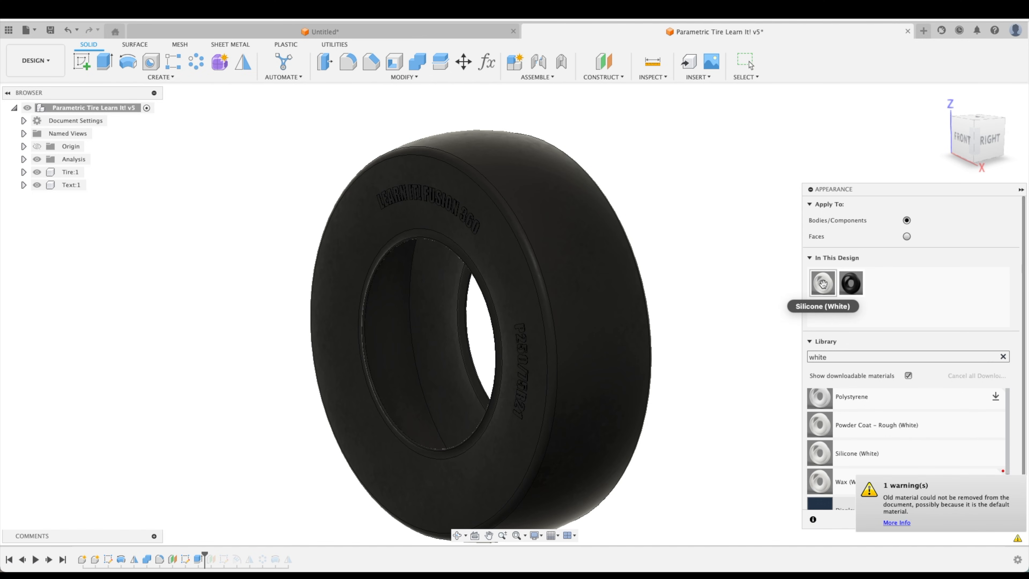
Reapply Silicone (White) to the Text component, remove its body appearances, and finish the appearance assignment
{"action": "left_click_drag", "start_coordinate": [824, 285], "coordinate": [70, 186]}
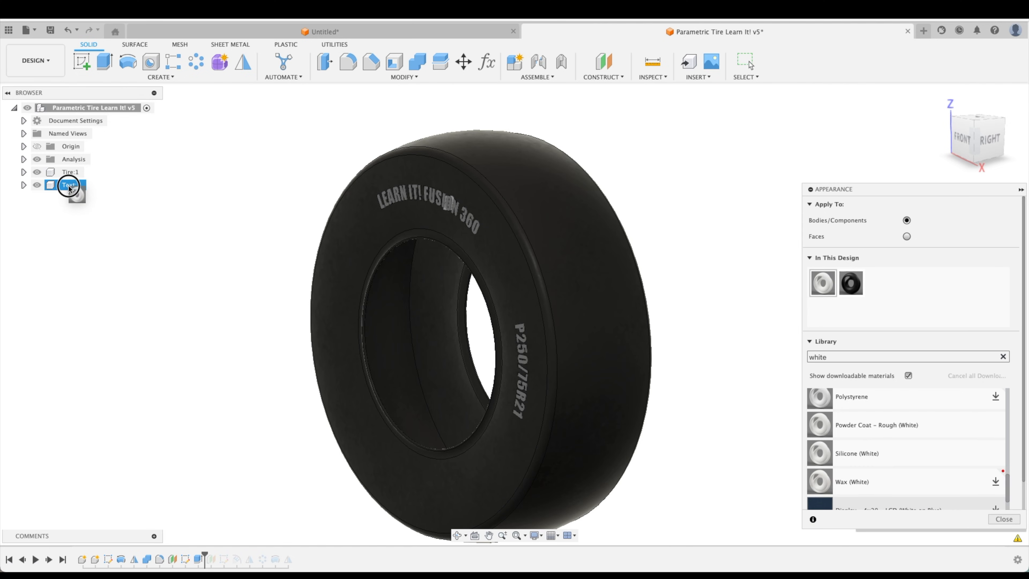
{"action": "left_click", "coordinate": [545, 299]}
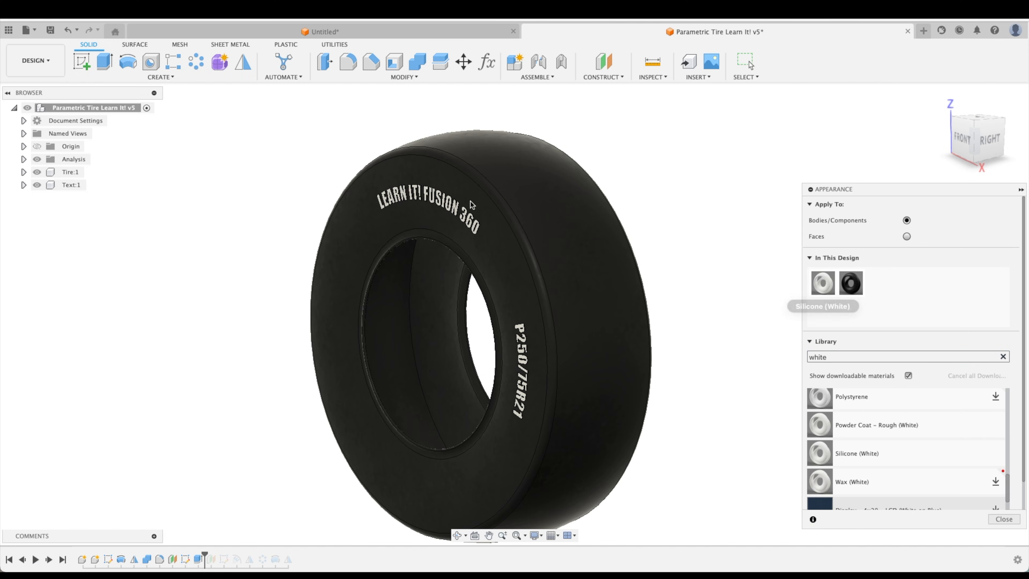
{"action": "left_click", "coordinate": [1004, 520]}
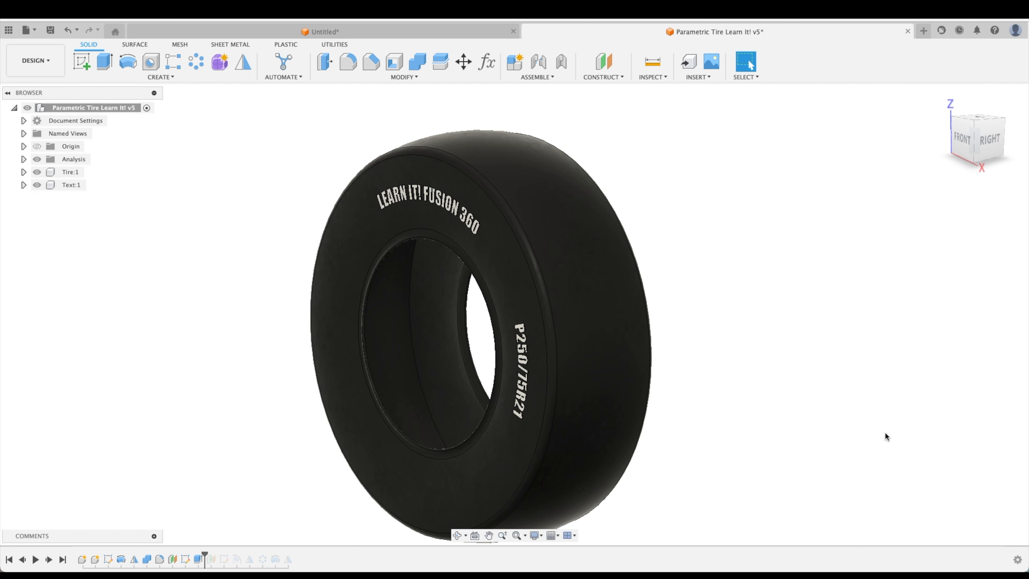
In the sidewall text sketch, set the P250/75R21 text's height to the STextHeight parameter and finish the sketch
{"action": "scroll", "coordinate": [835, 374], "scroll_direction": "left", "scroll_amount": 10, "text": "shift"}
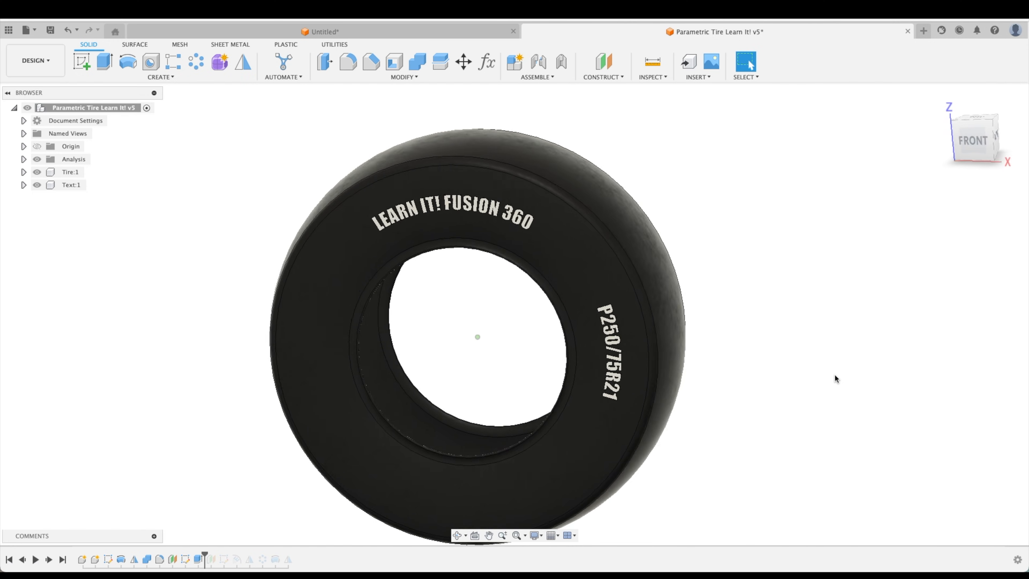
{"action": "scroll", "coordinate": [836, 375], "scroll_direction": "right", "scroll_amount": 8, "text": "shift"}
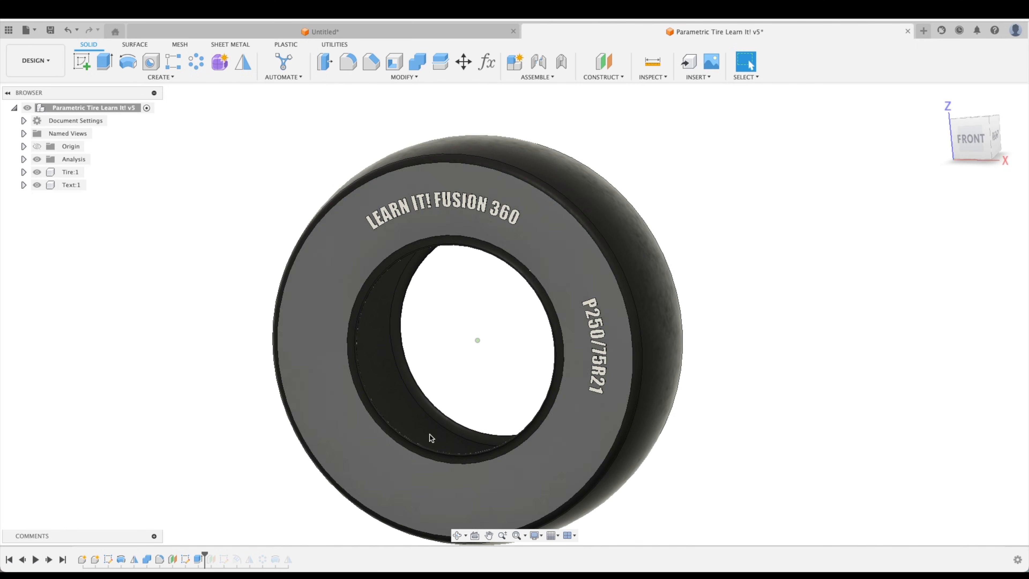
{"action": "scroll", "coordinate": [603, 327], "scroll_direction": "down", "scroll_amount": 3, "text": "shift"}
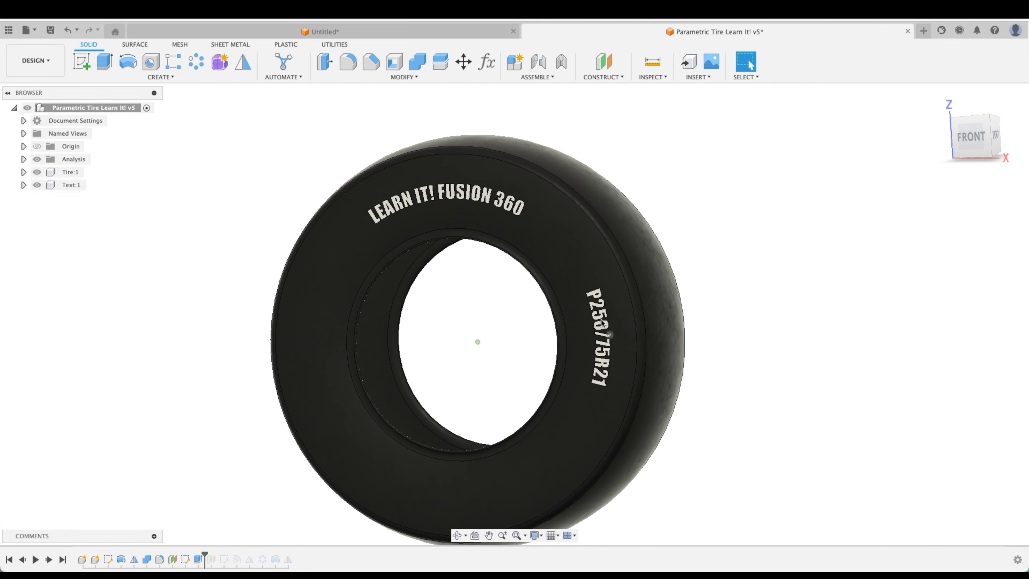
{"action": "scroll", "coordinate": [602, 329], "scroll_direction": "right", "scroll_amount": 4}
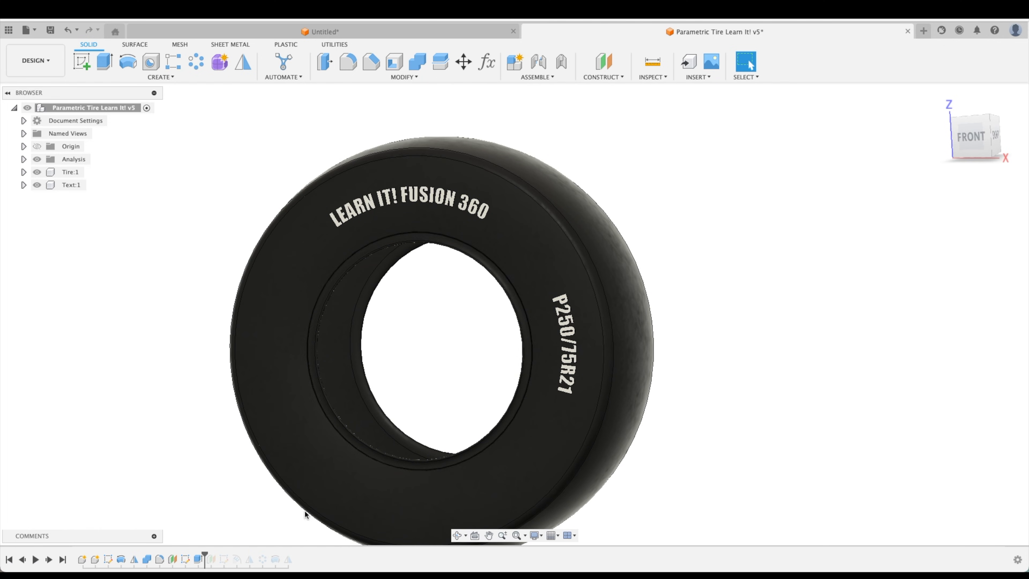
{"action": "double_click", "coordinate": [185, 559]}
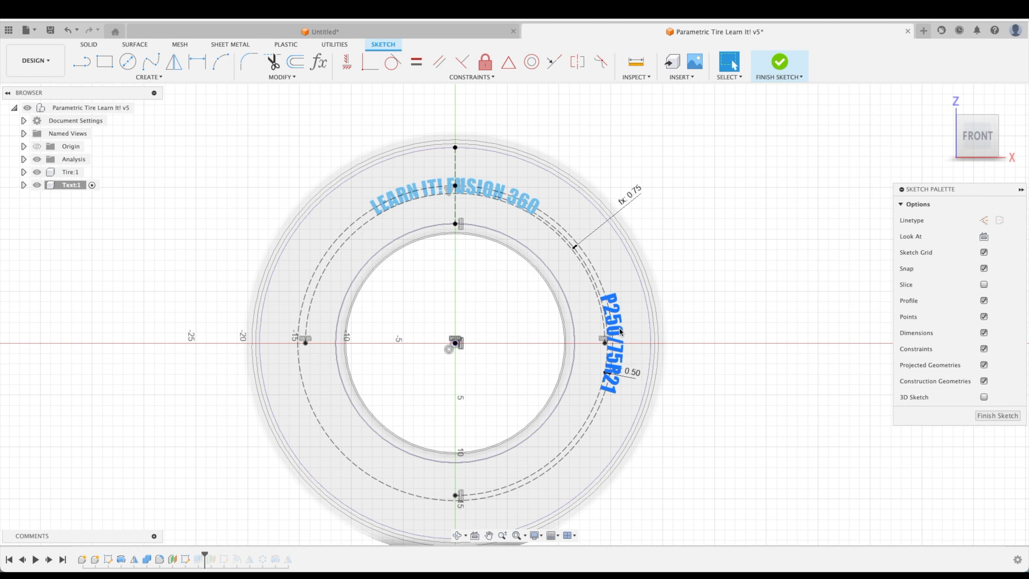
{"action": "double_click", "coordinate": [619, 324]}
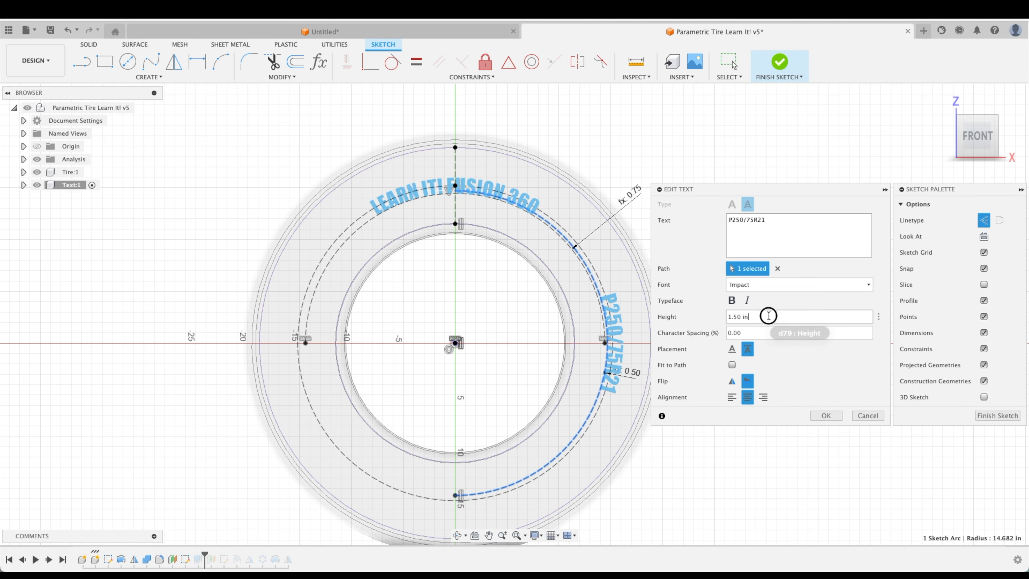
{"action": "type", "text": "sm"}
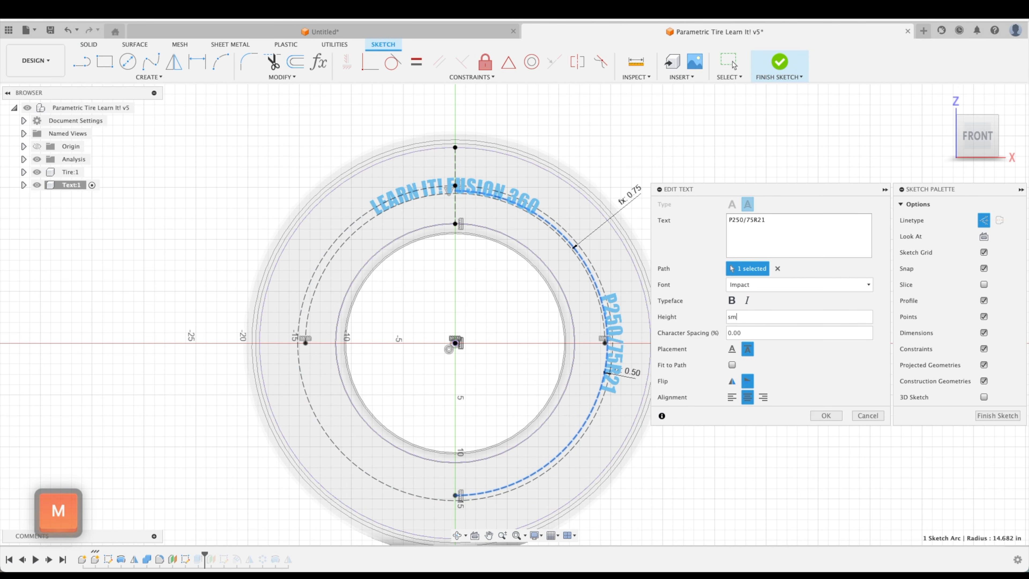
{"action": "key", "text": "Return"}
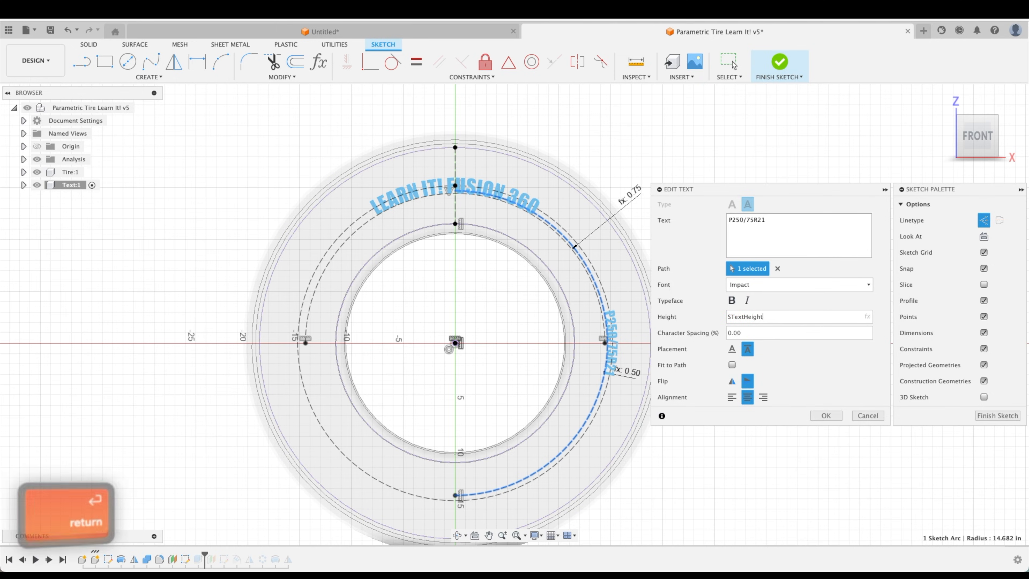
{"action": "key", "text": "Return"}
{"action": "left_click", "coordinate": [988, 415]}
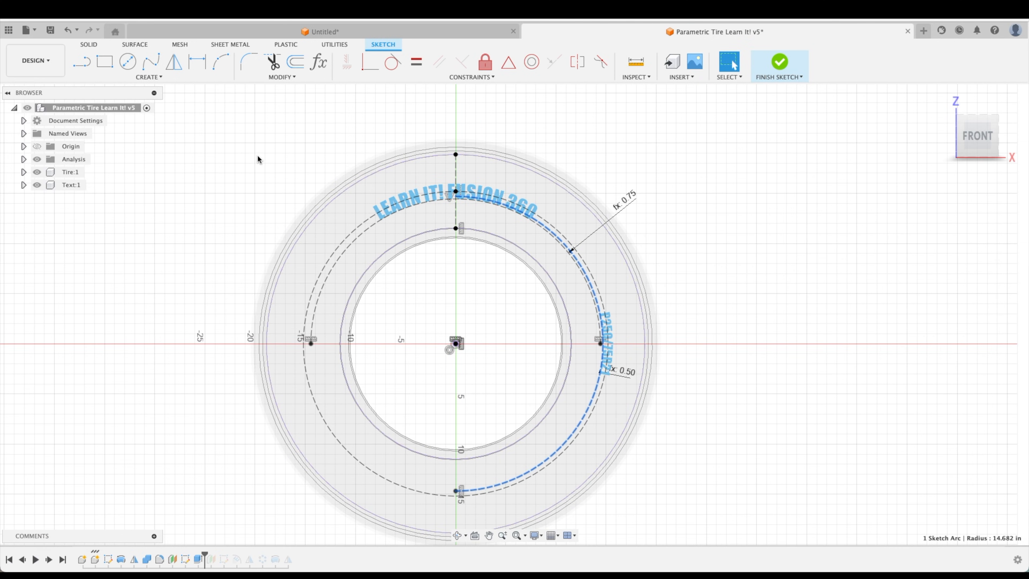
{"action": "left_click", "coordinate": [732, 213]}
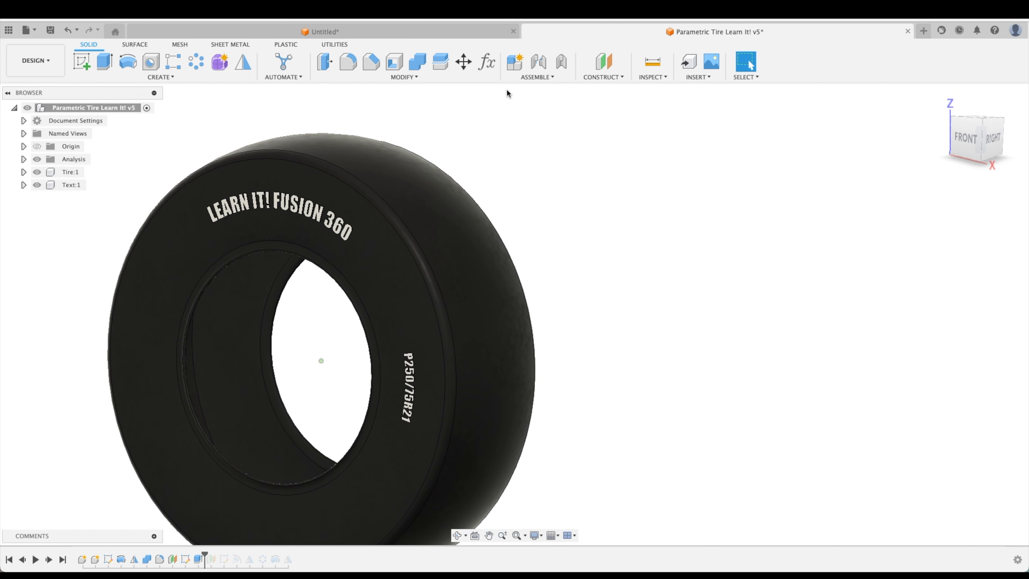
Set the LTextHeight user parameter to 2 in
{"action": "left_click", "coordinate": [487, 62]}
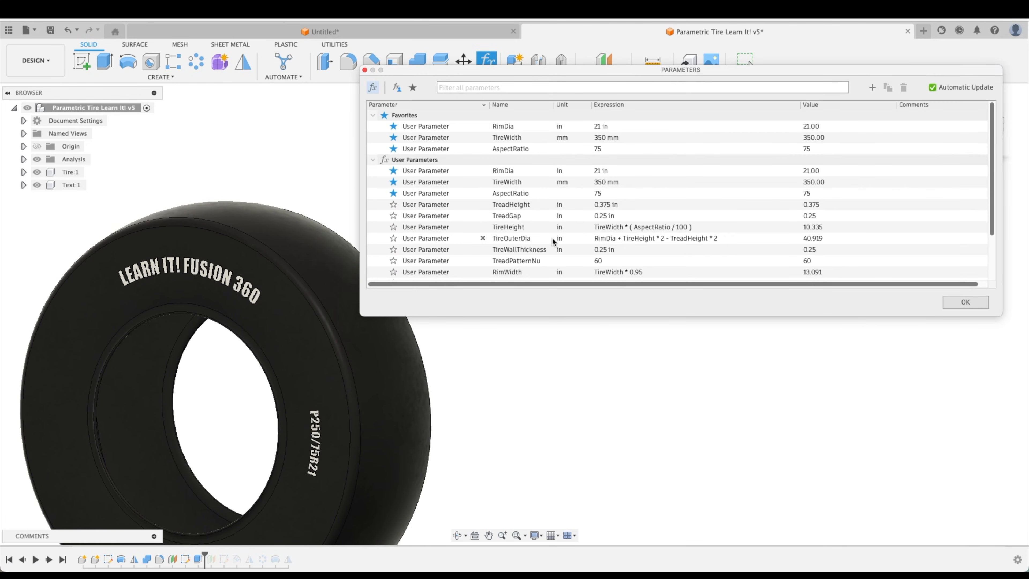
{"action": "scroll", "coordinate": [622, 258], "scroll_direction": "down", "scroll_amount": 3}
{"action": "left_click", "coordinate": [622, 231]}
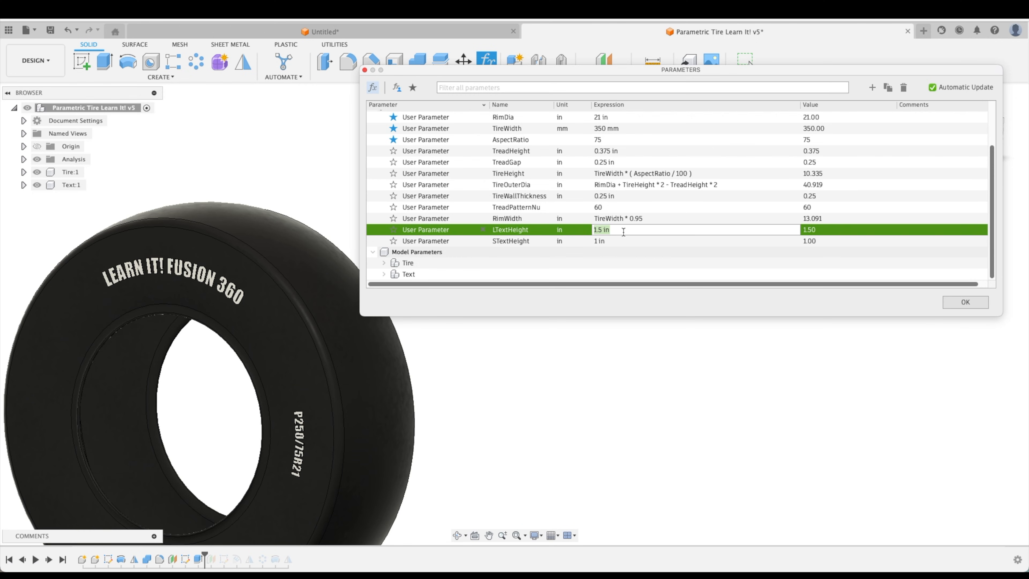
{"action": "type", "text": "2"}
{"action": "key", "text": "Return"}
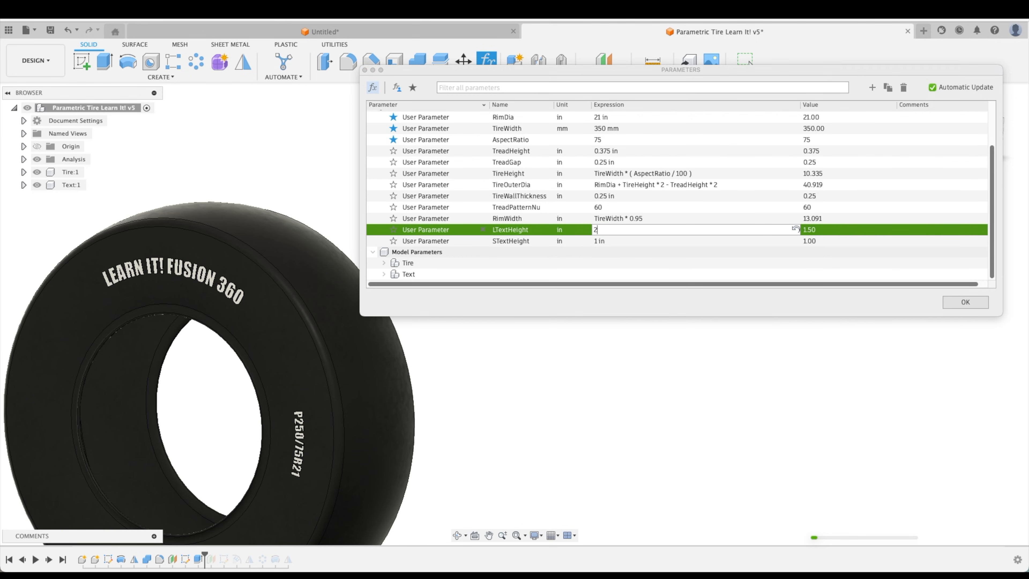
Try 1.5 in and 2.5 in as values for the STextHeight user parameter
{"action": "left_click", "coordinate": [618, 241]}
{"action": "type", "text": "1.5"}
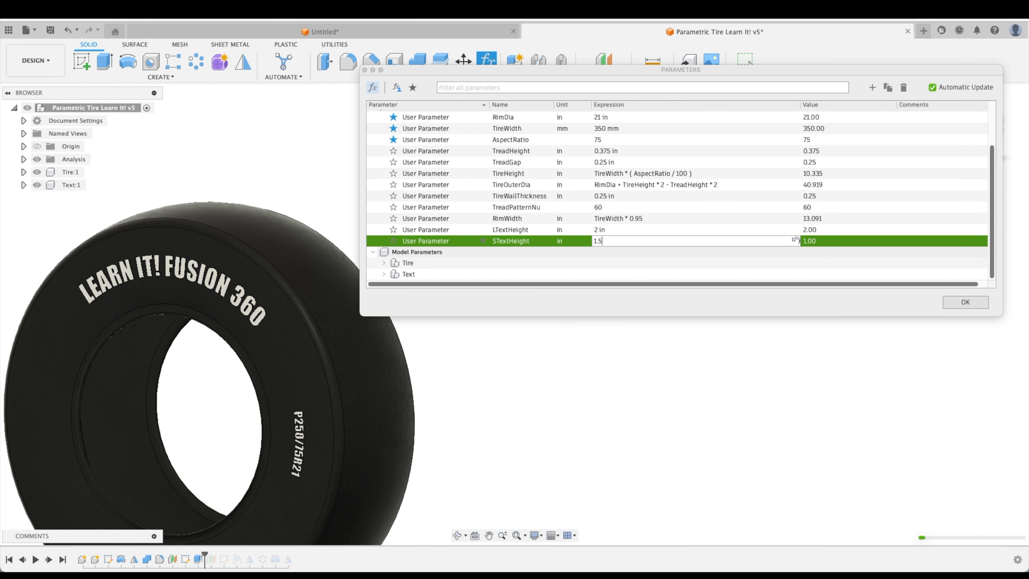
{"action": "type", "text": "2.5"}
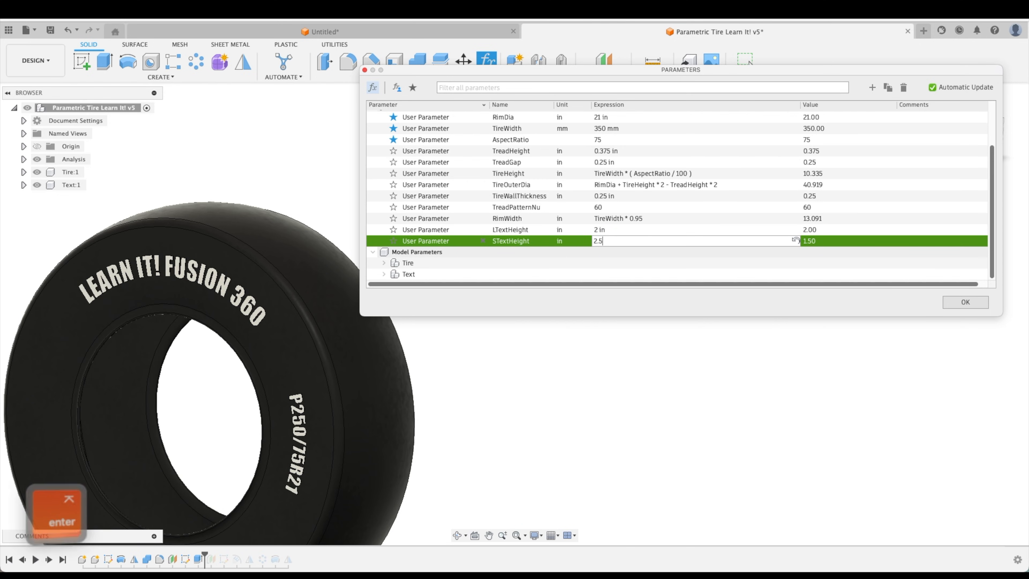
{"action": "key", "text": "Return"}
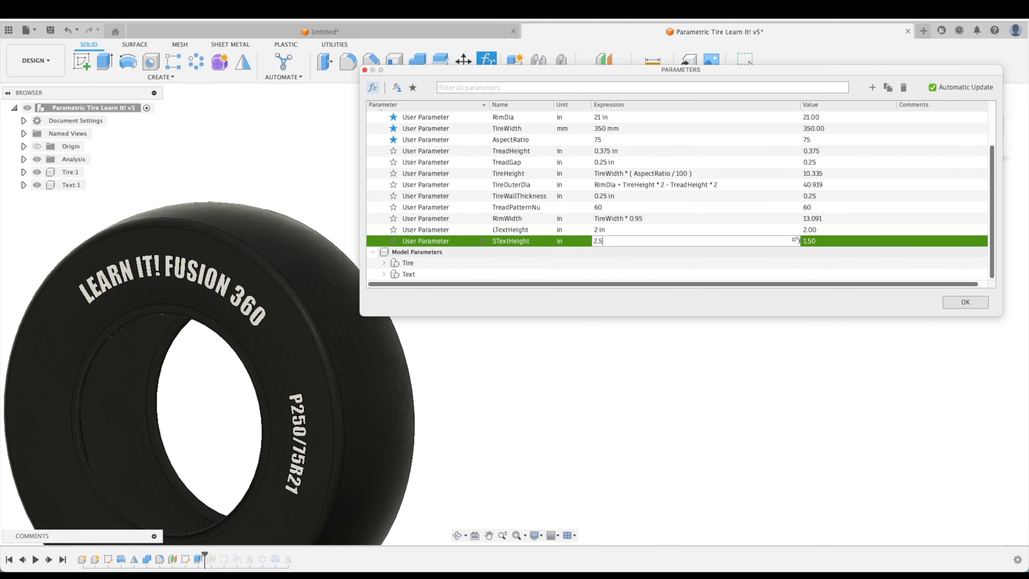
Set the STextHeight user parameter to 1.5 in
{"action": "left_click", "coordinate": [619, 241]}
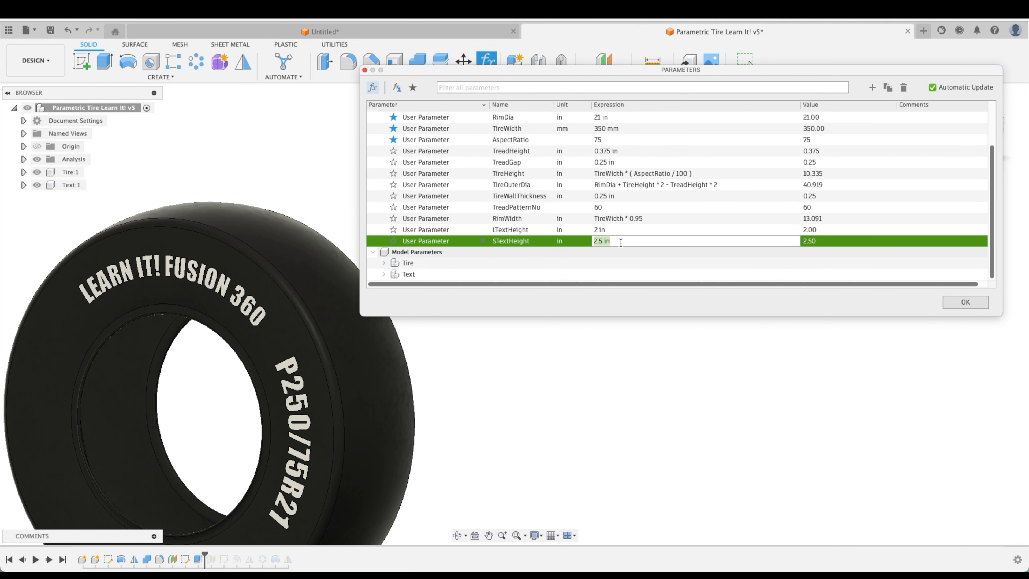
{"action": "type", "text": "1.5"}
{"action": "key", "text": "Return"}
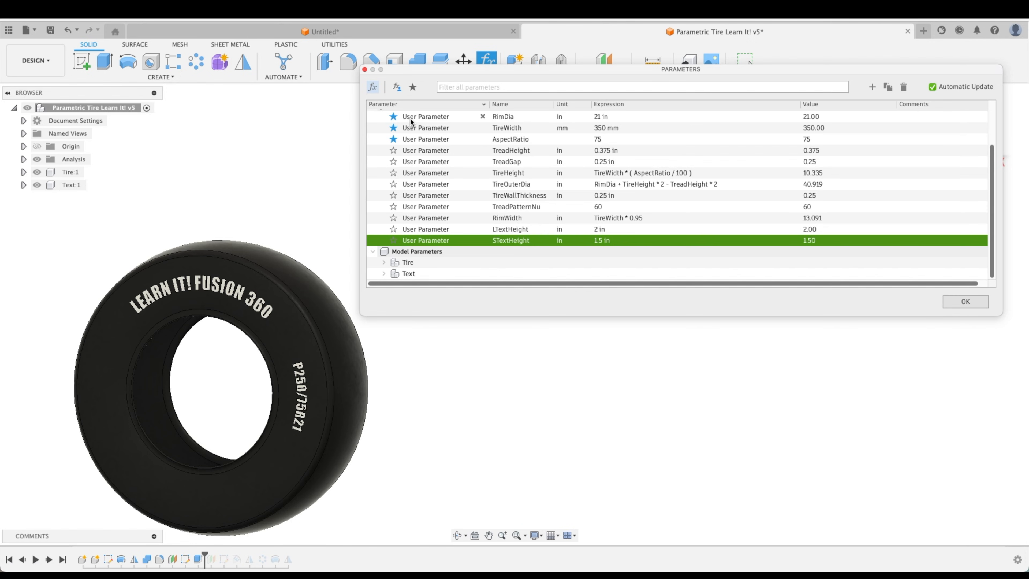
Close the user parameters, restore the home view, and search the Fusion 360 App Store for "text" to find the ParametricText add-in
{"action": "left_click", "coordinate": [965, 301]}
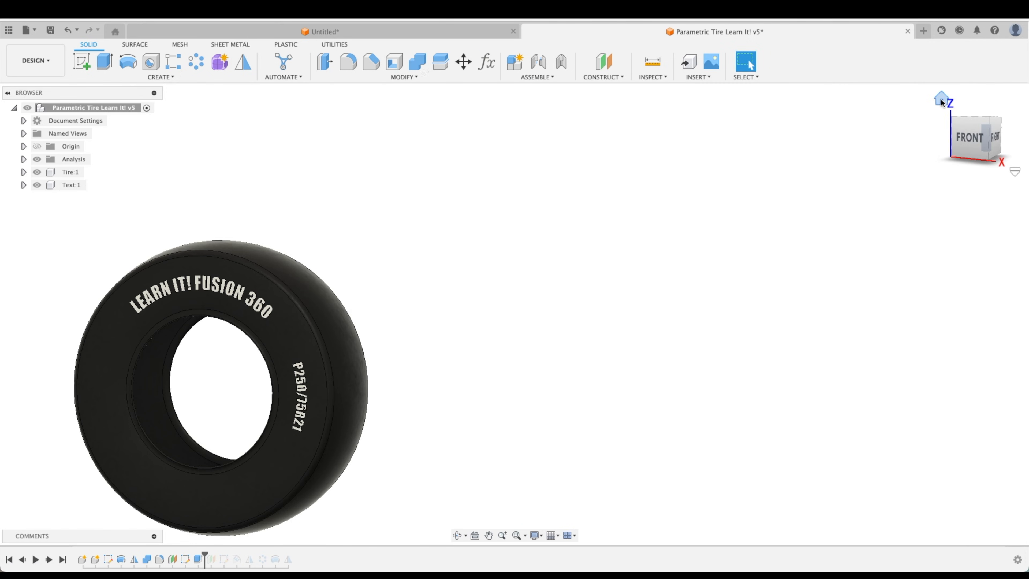
{"action": "left_click", "coordinate": [941, 98]}
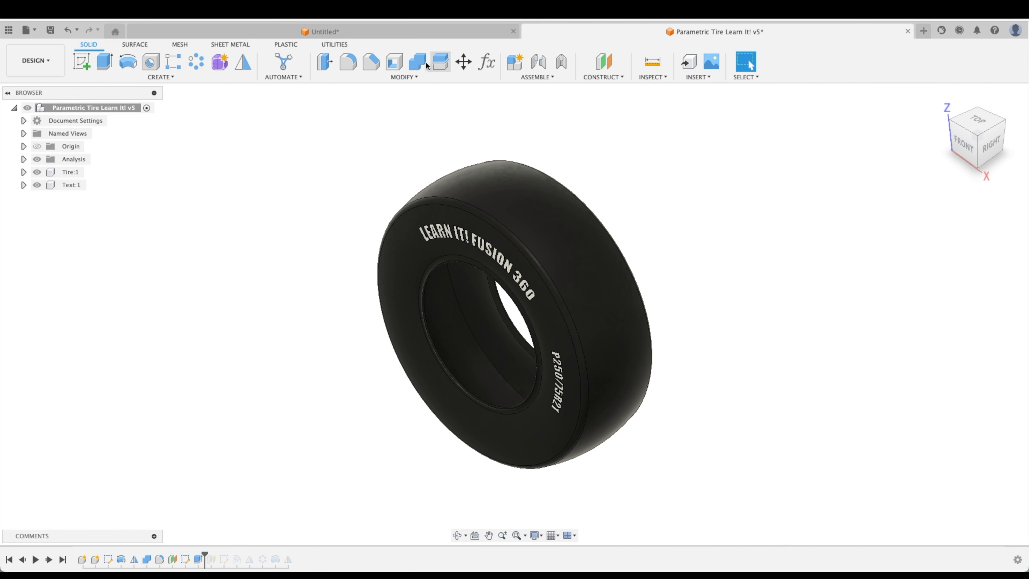
{"action": "left_click", "coordinate": [335, 45]}
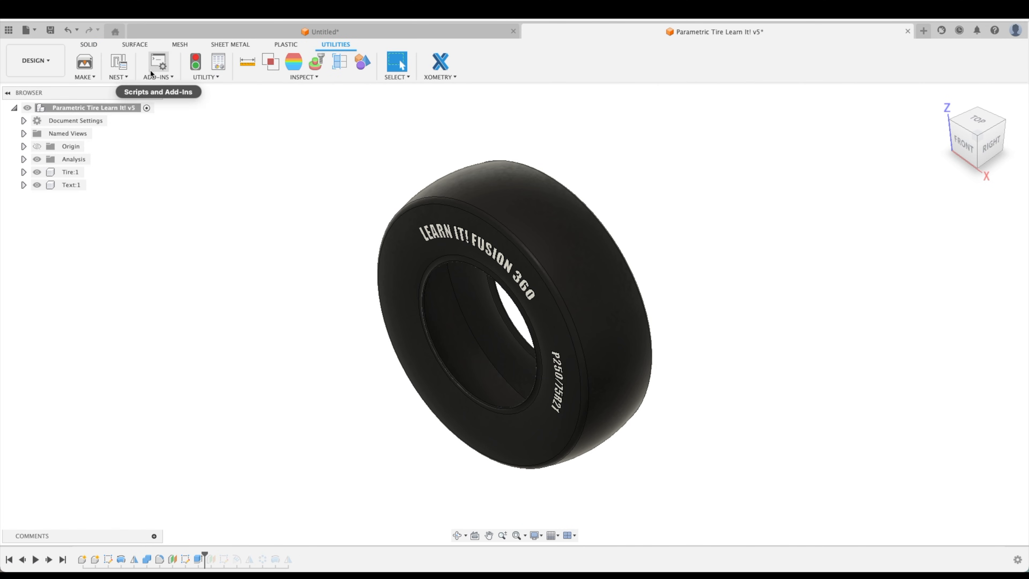
{"action": "left_click", "coordinate": [162, 78]}
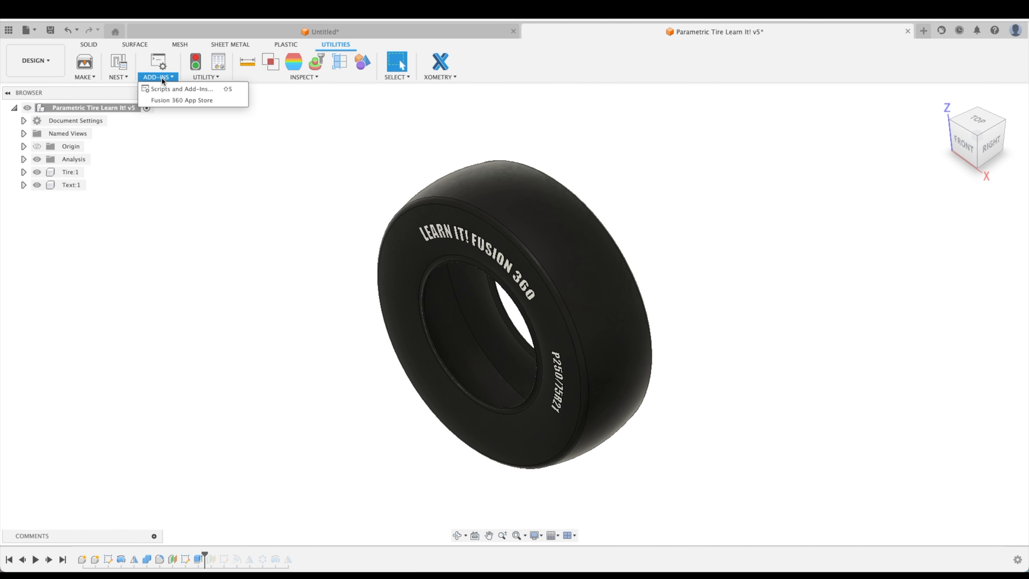
{"action": "left_click", "coordinate": [177, 101]}
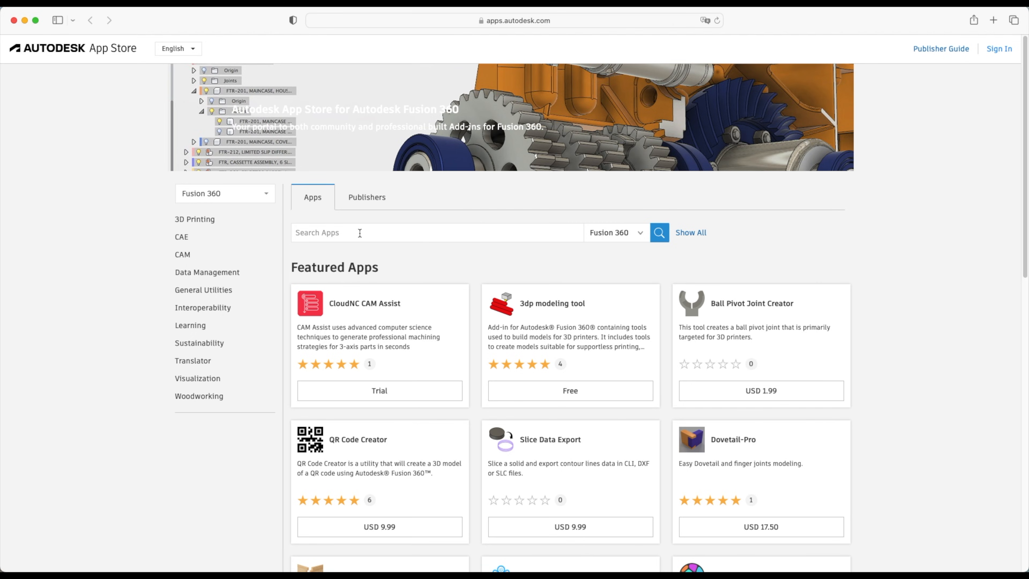
{"action": "type", "text": "text"}
{"action": "key", "text": "Return"}
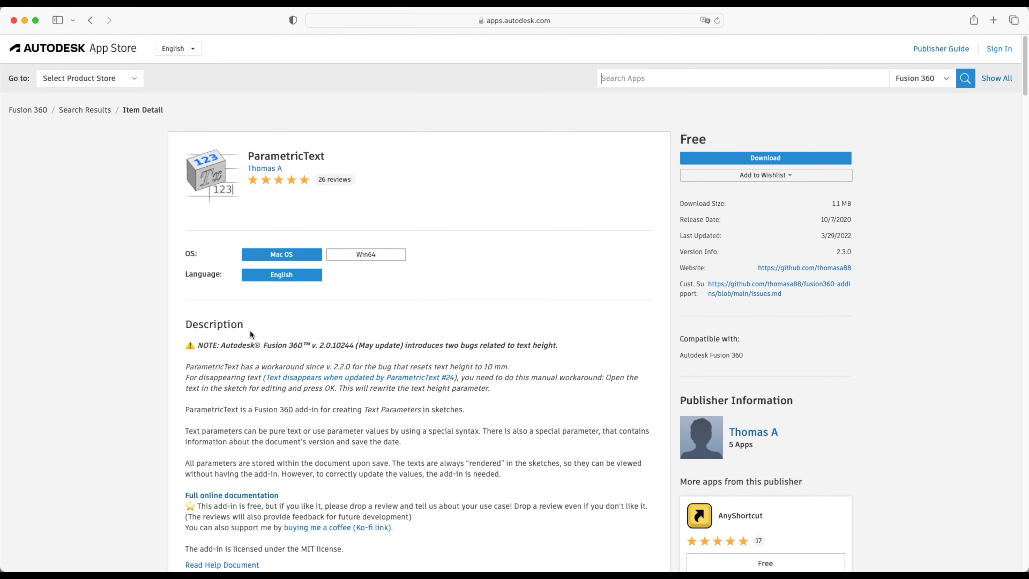
Review the ParametricText add-in's description, screenshots, customer reviews and supported operating systems
{"action": "scroll", "coordinate": [167, 341], "scroll_direction": "down", "scroll_amount": 10}
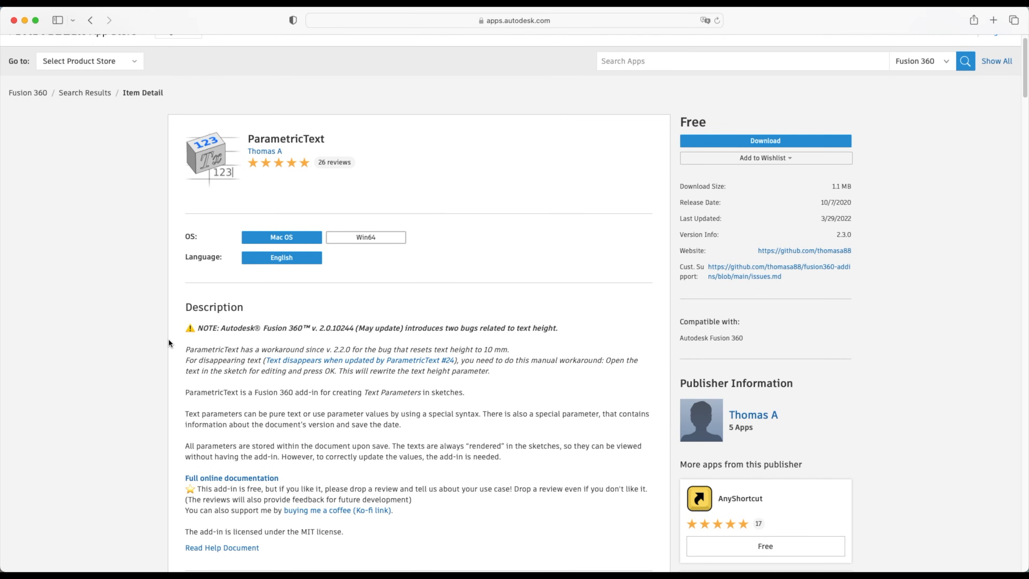
{"action": "scroll", "coordinate": [168, 342], "scroll_direction": "down", "scroll_amount": 10}
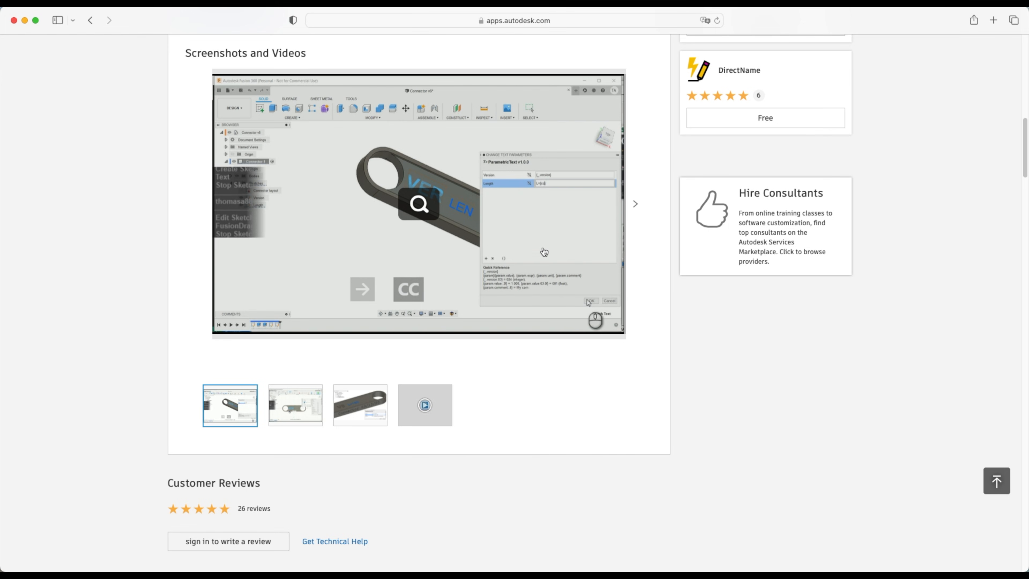
{"action": "scroll", "coordinate": [148, 314], "scroll_direction": "down", "scroll_amount": 2}
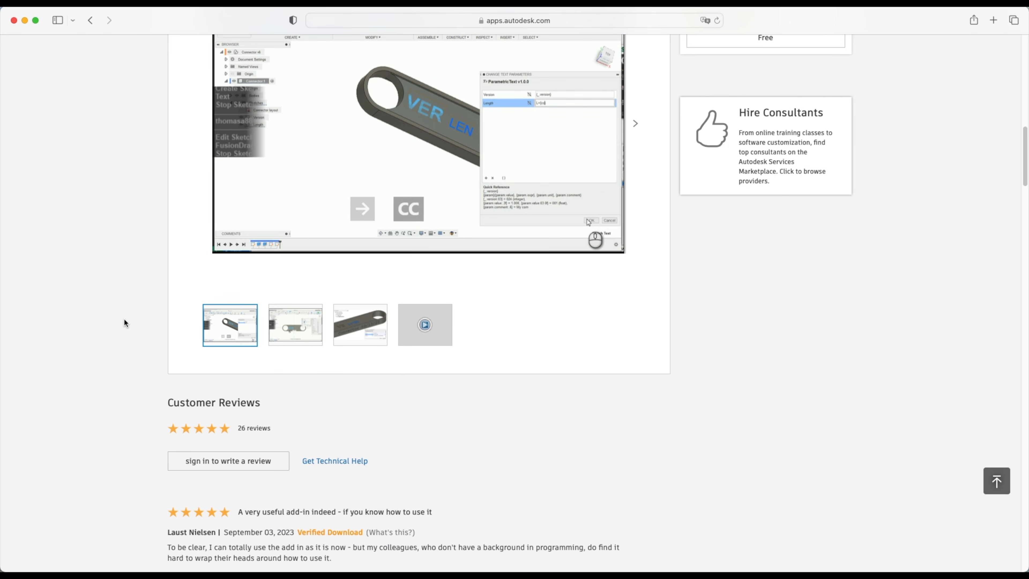
{"action": "scroll", "coordinate": [123, 320], "scroll_direction": "down", "scroll_amount": 10}
{"action": "scroll", "coordinate": [123, 319], "scroll_direction": "down", "scroll_amount": 2}
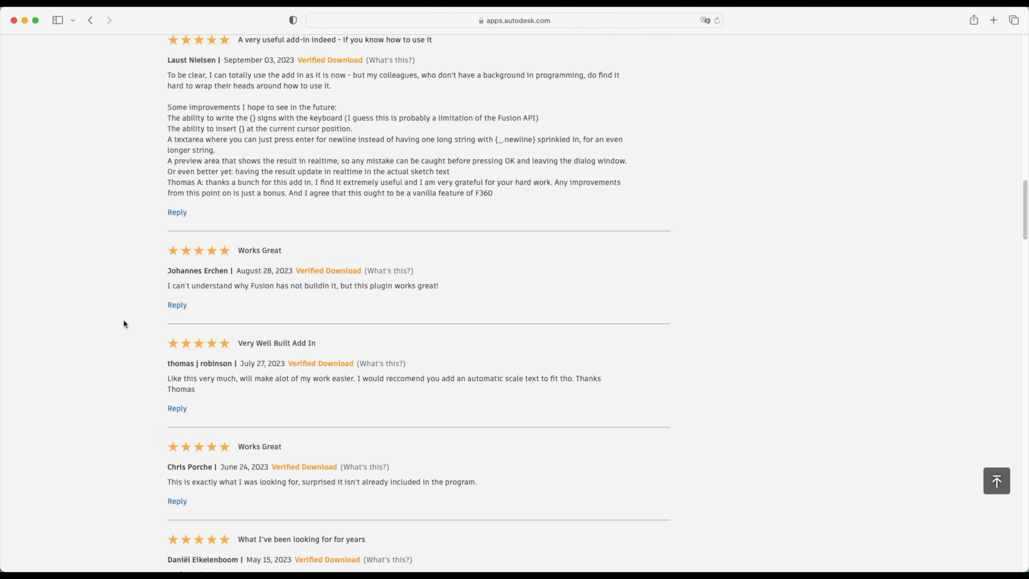
{"action": "scroll", "coordinate": [123, 320], "scroll_direction": "up", "scroll_amount": 20}
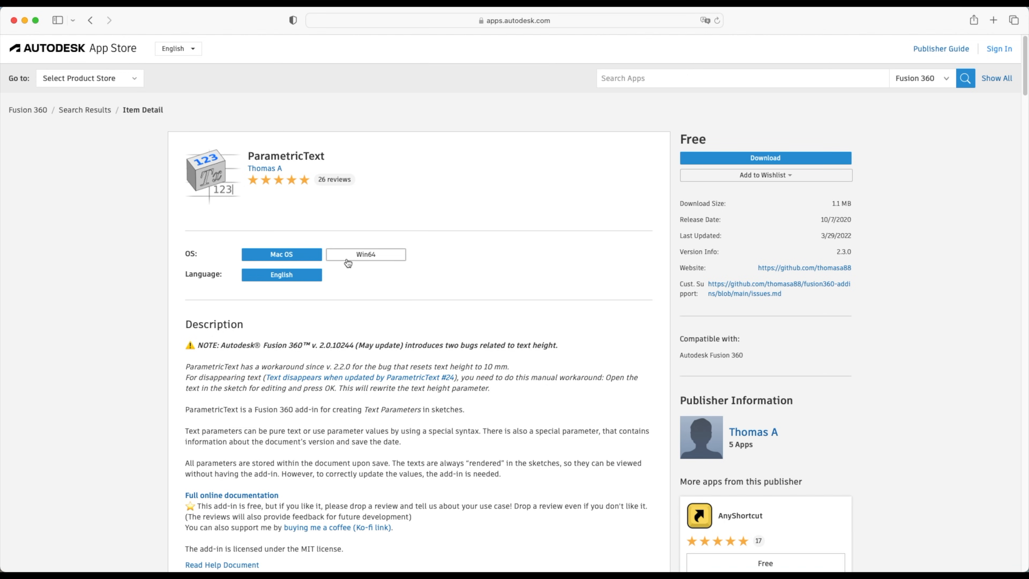
{"action": "left_click", "coordinate": [357, 260]}
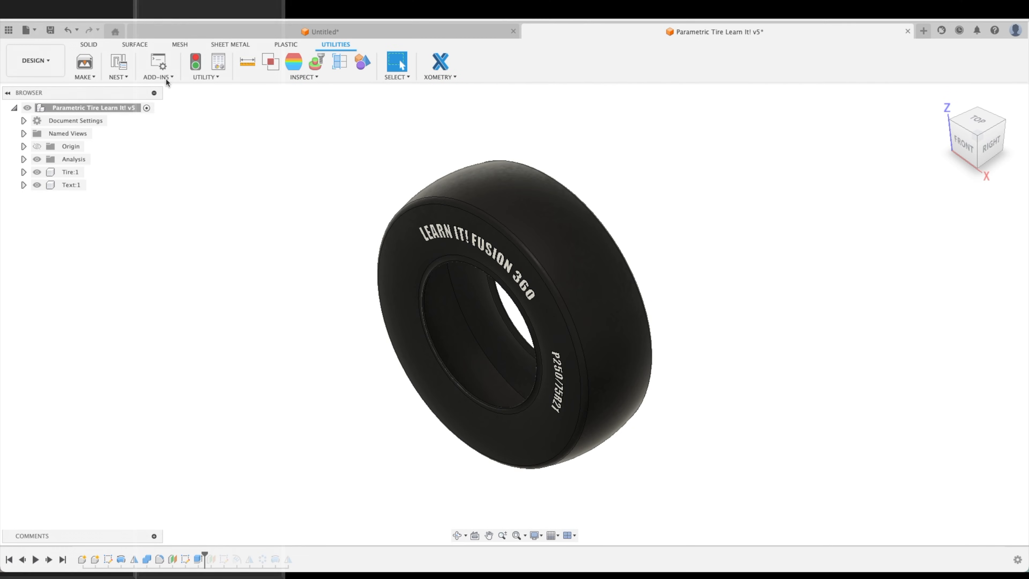
Check the ParametricText entry in Scripts and Add-Ins and locate its Change Text Parameters command in the solid modelling tools
{"action": "left_click", "coordinate": [166, 76]}
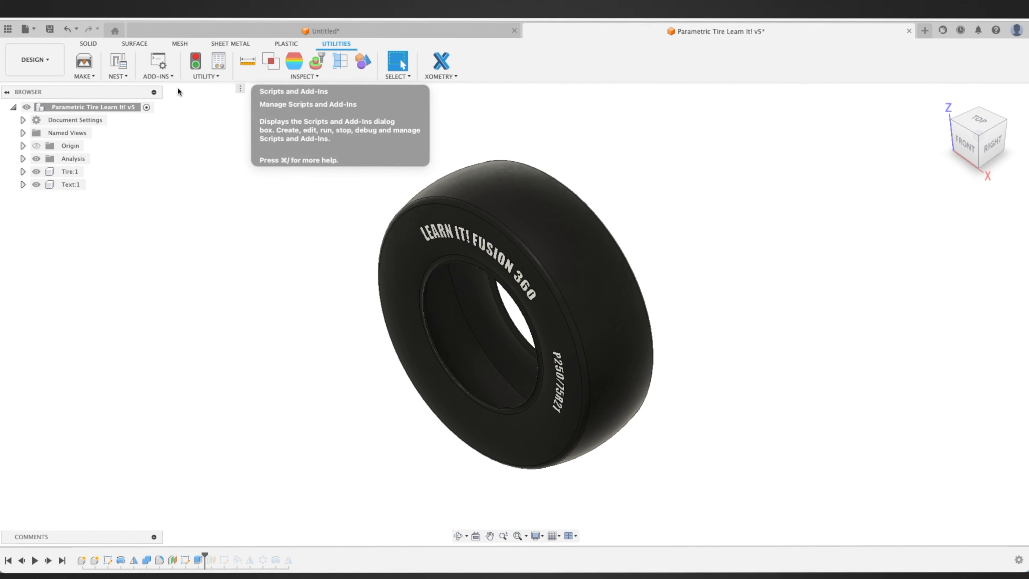
{"action": "left_click", "coordinate": [178, 90]}
{"action": "left_click", "coordinate": [66, 199]}
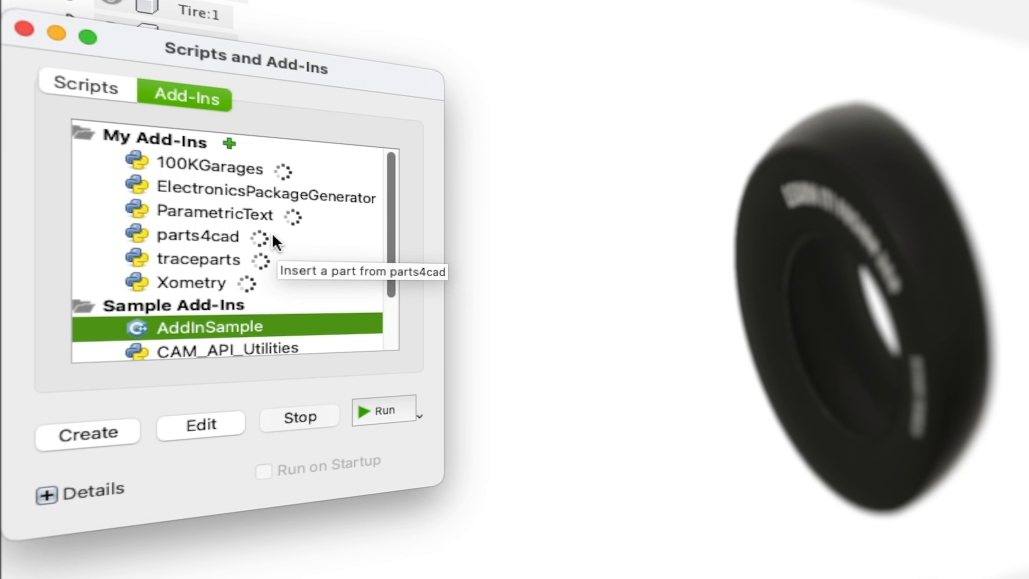
{"action": "left_click", "coordinate": [248, 218]}
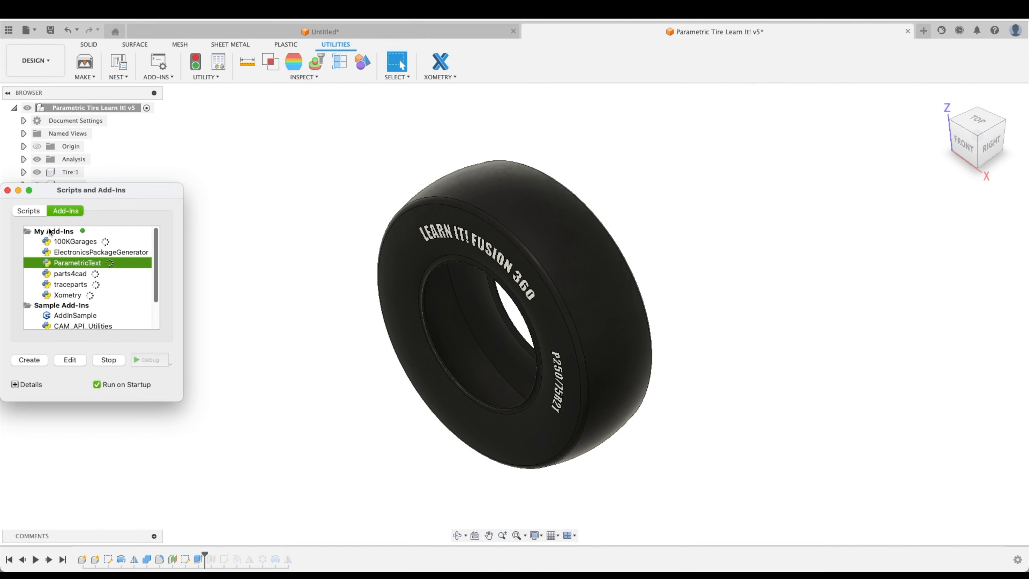
{"action": "left_click", "coordinate": [25, 28]}
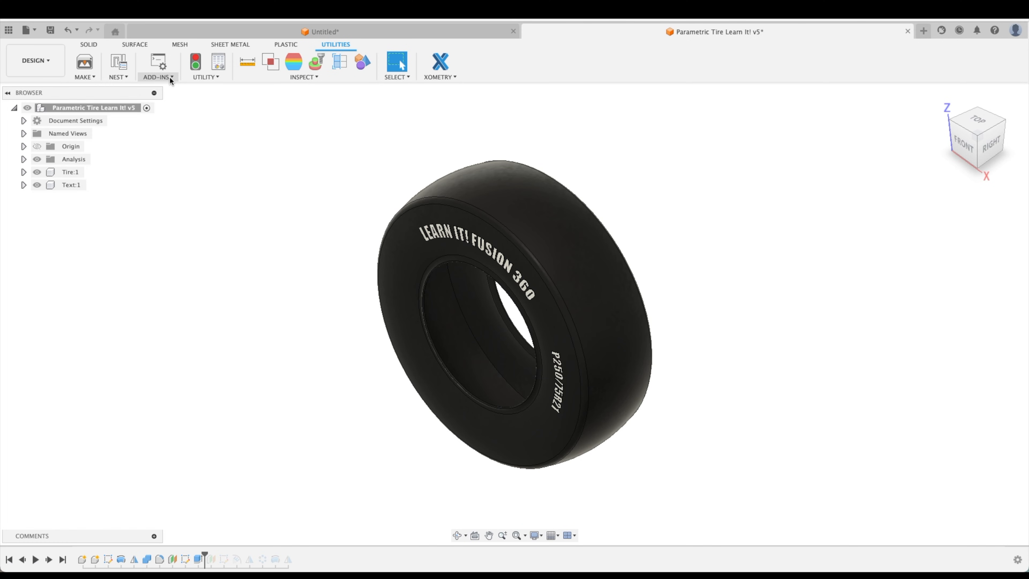
{"action": "left_click", "coordinate": [91, 46]}
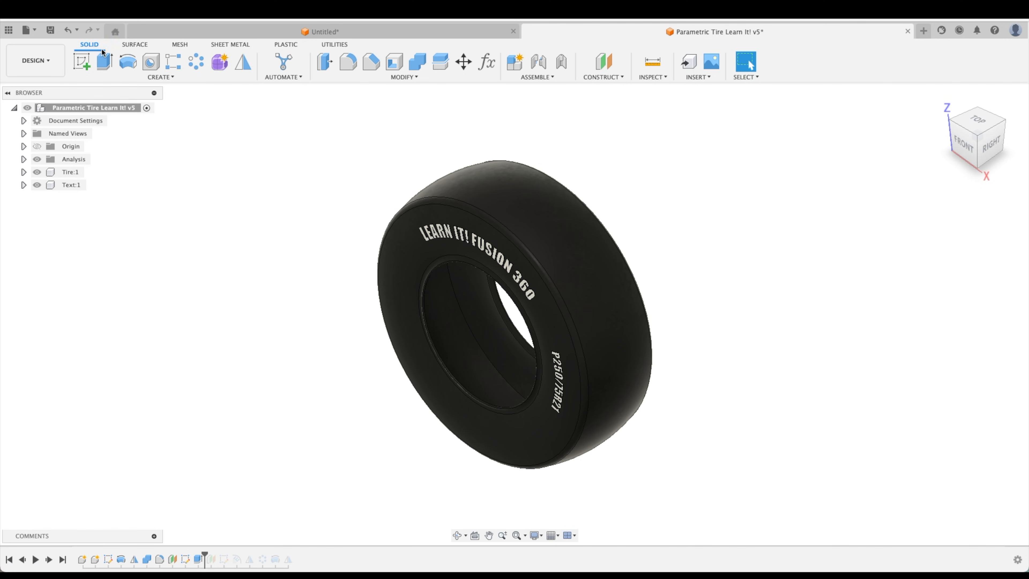
{"action": "left_click", "coordinate": [404, 77]}
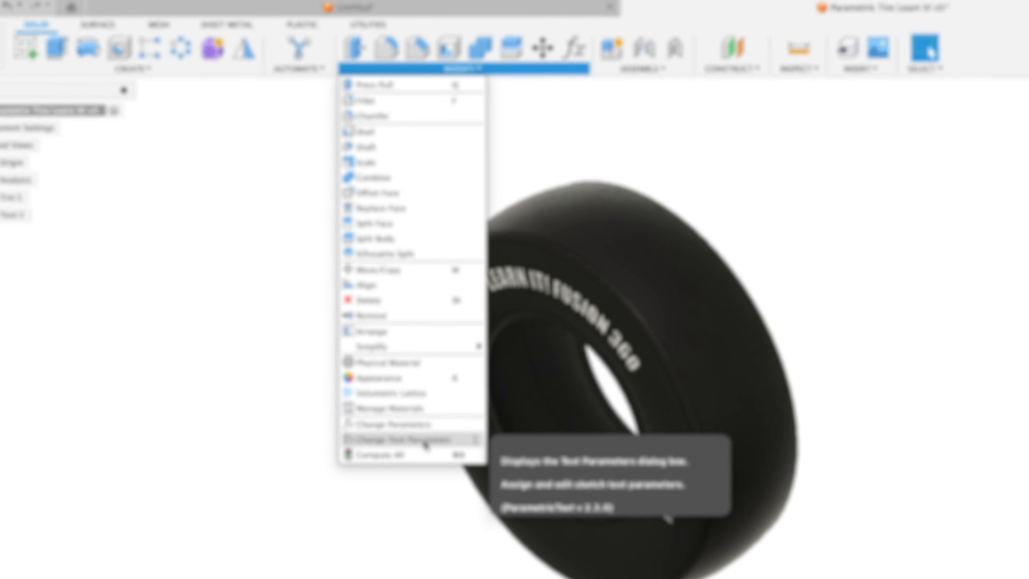
{"action": "left_click", "coordinate": [257, 564]}
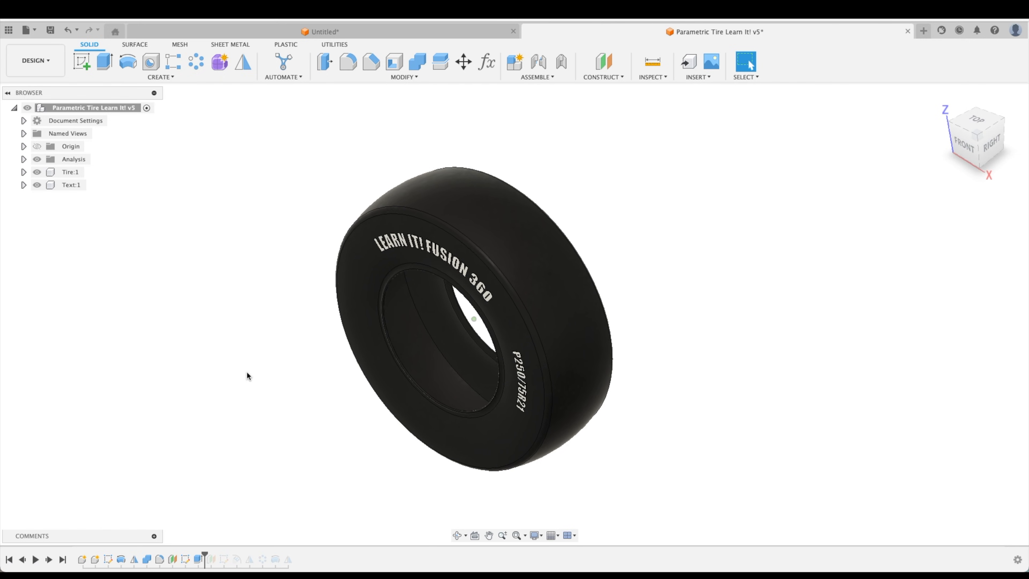
Hide the tire component and the lettering bodies, and show the sidewall text sketch of the Text component
{"action": "left_click", "coordinate": [38, 173]}
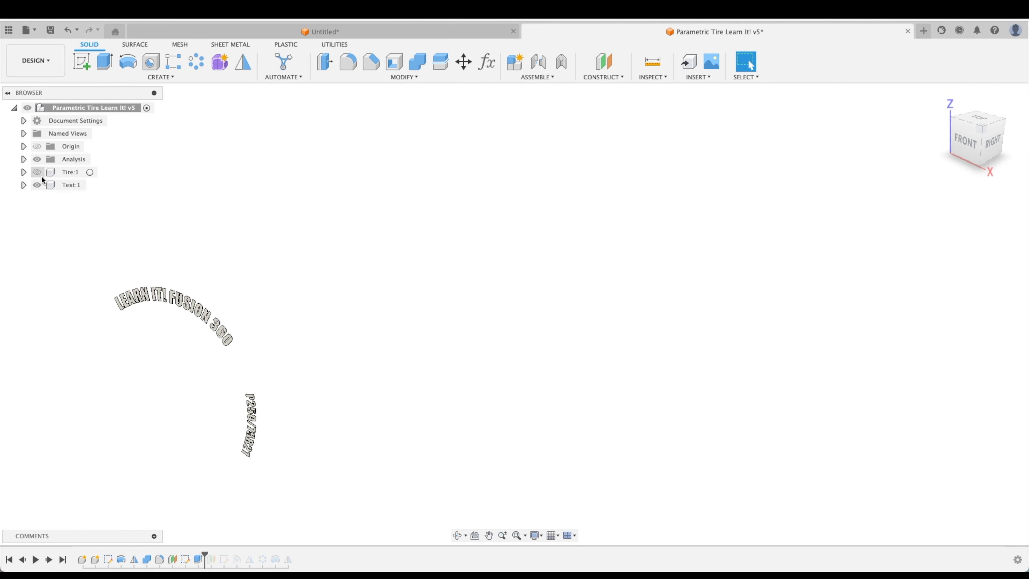
{"action": "left_click", "coordinate": [24, 185]}
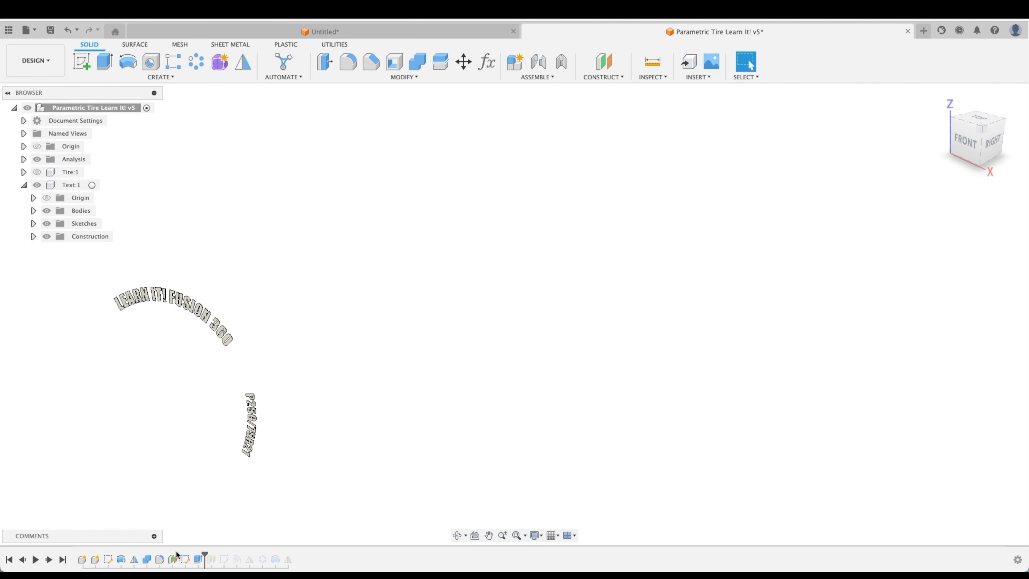
{"action": "left_click", "coordinate": [187, 560]}
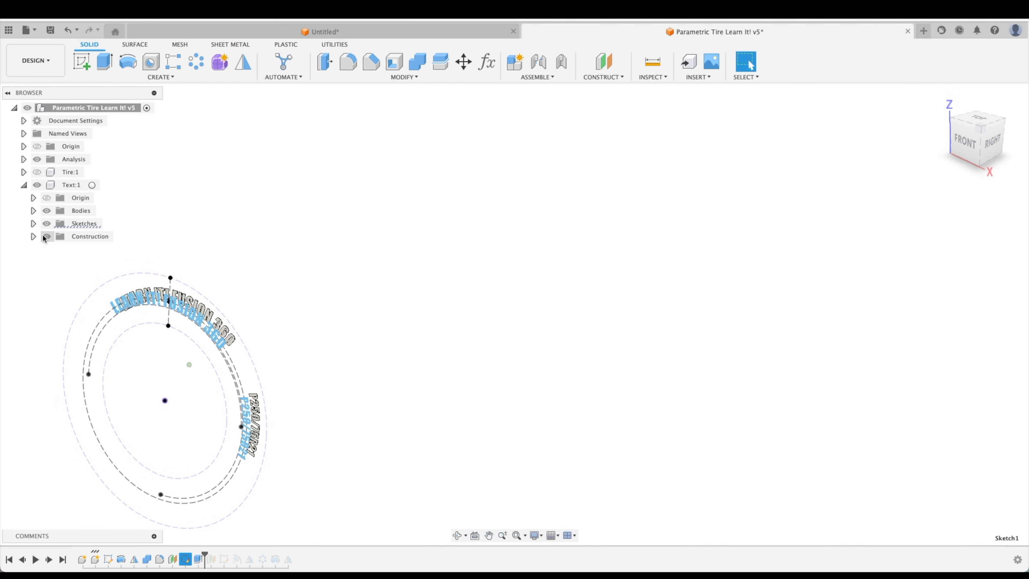
{"action": "left_click", "coordinate": [33, 223]}
{"action": "left_click", "coordinate": [47, 210]}
{"action": "middle_click_drag", "start_coordinate": [247, 281], "coordinate": [264, 317]}
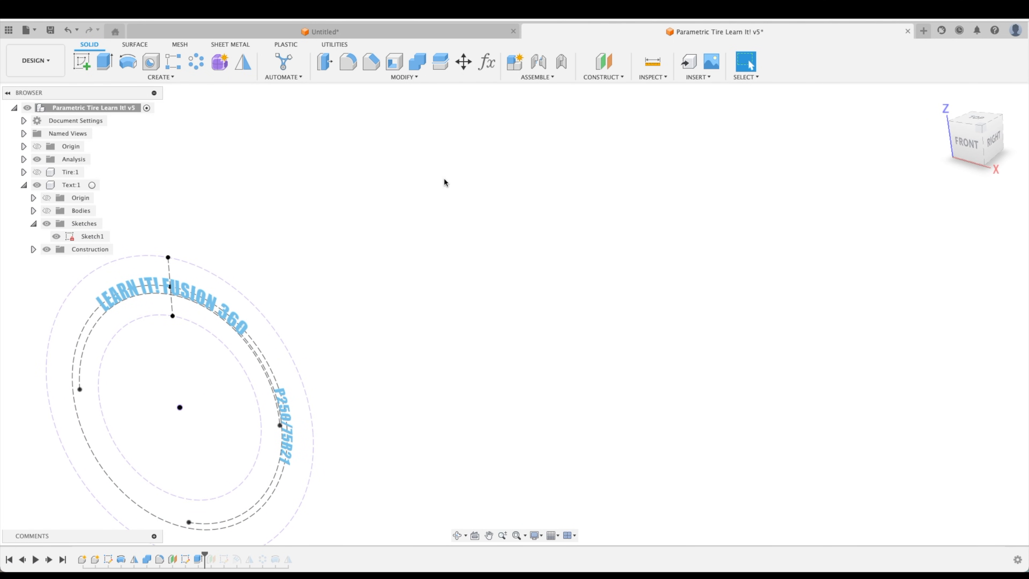
Open Change Text Parameters, enlarge and reposition its dialog, and try adding and removing an extra row
{"action": "left_click", "coordinate": [417, 78]}
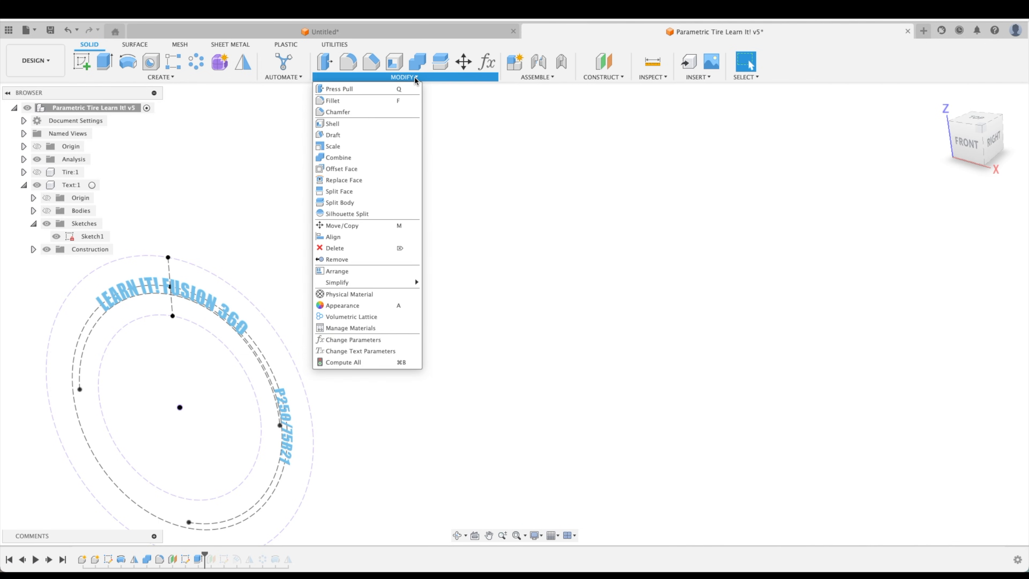
{"action": "left_click", "coordinate": [388, 351]}
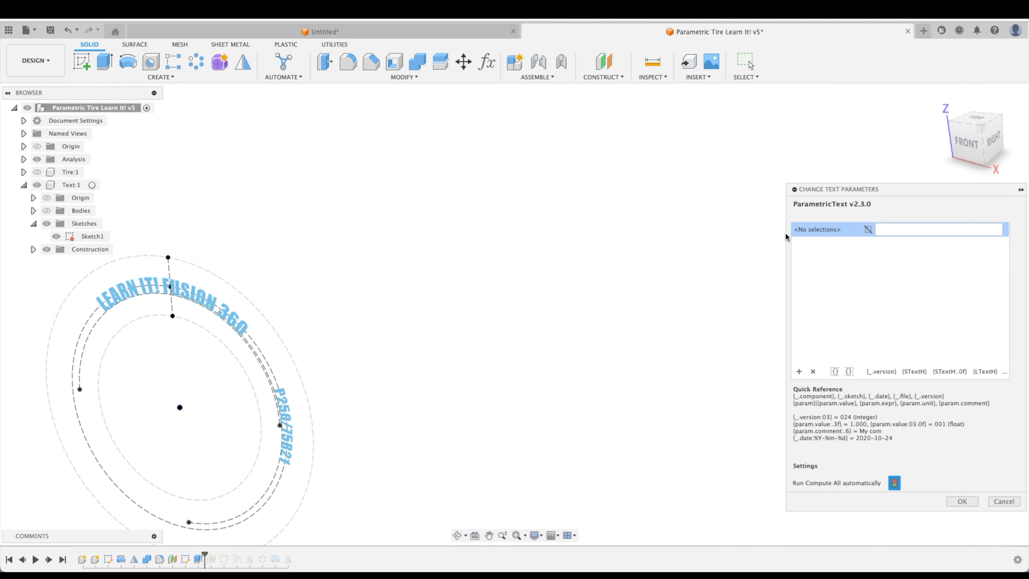
{"action": "left_click_drag", "start_coordinate": [786, 190], "coordinate": [562, 190]}
{"action": "left_click_drag", "start_coordinate": [737, 190], "coordinate": [690, 116]}
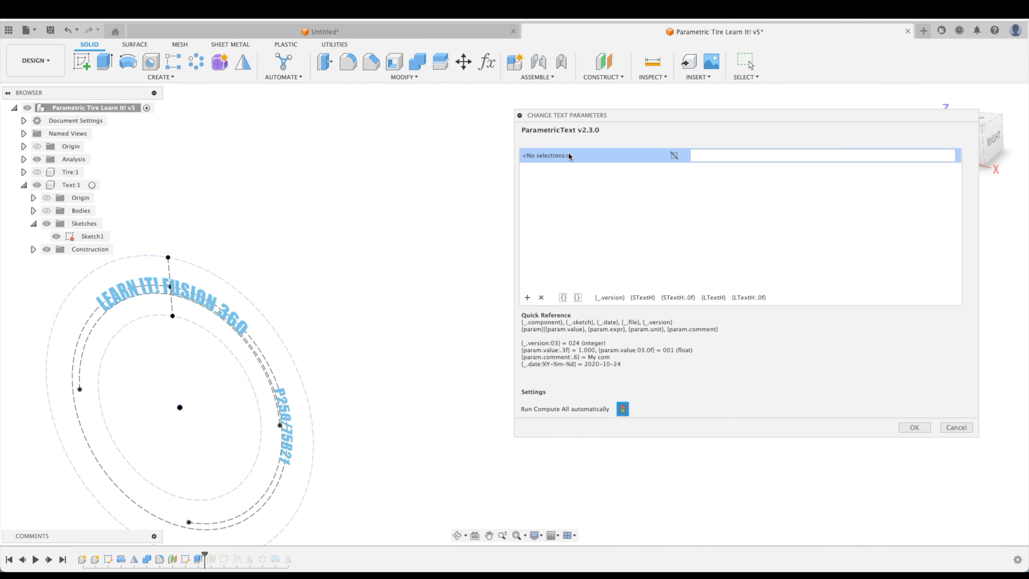
{"action": "left_click", "coordinate": [526, 297]}
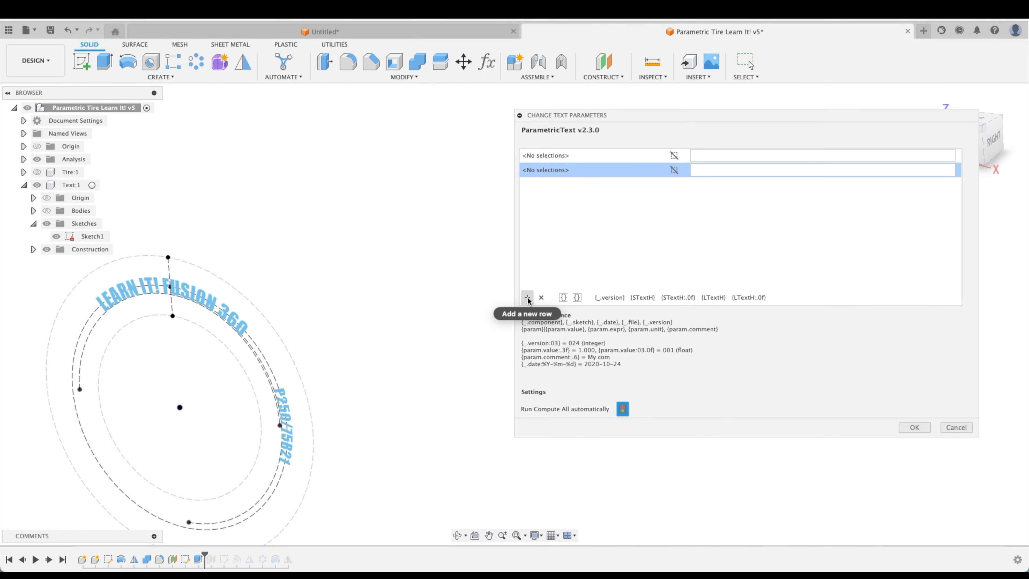
{"action": "left_click", "coordinate": [540, 297]}
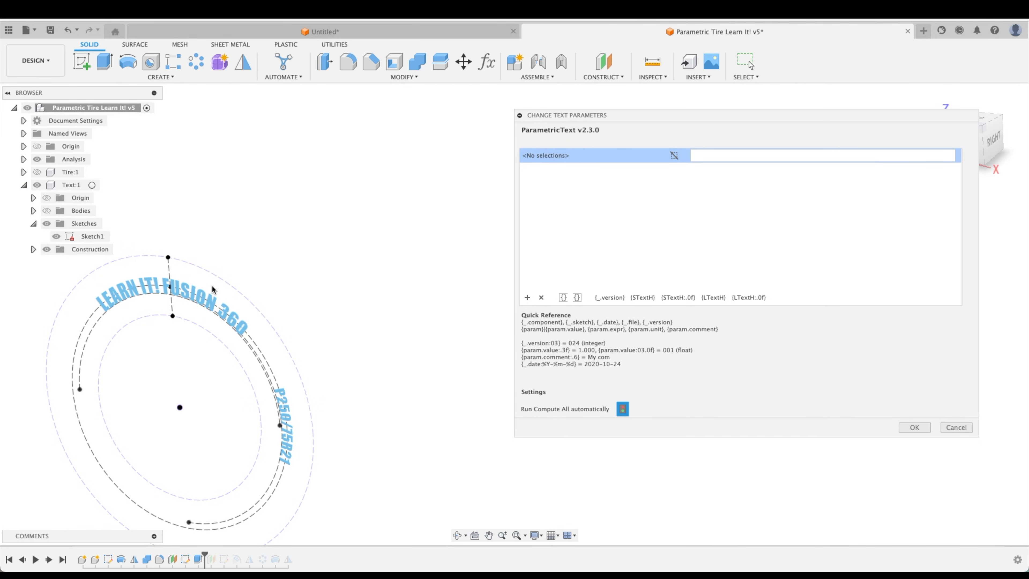
Assign the LEARN IT! FUSION 360 sketch text to the text parameter row and set its content to HELLO!
{"action": "scroll", "coordinate": [265, 273], "scroll_direction": "up", "scroll_amount": 5}
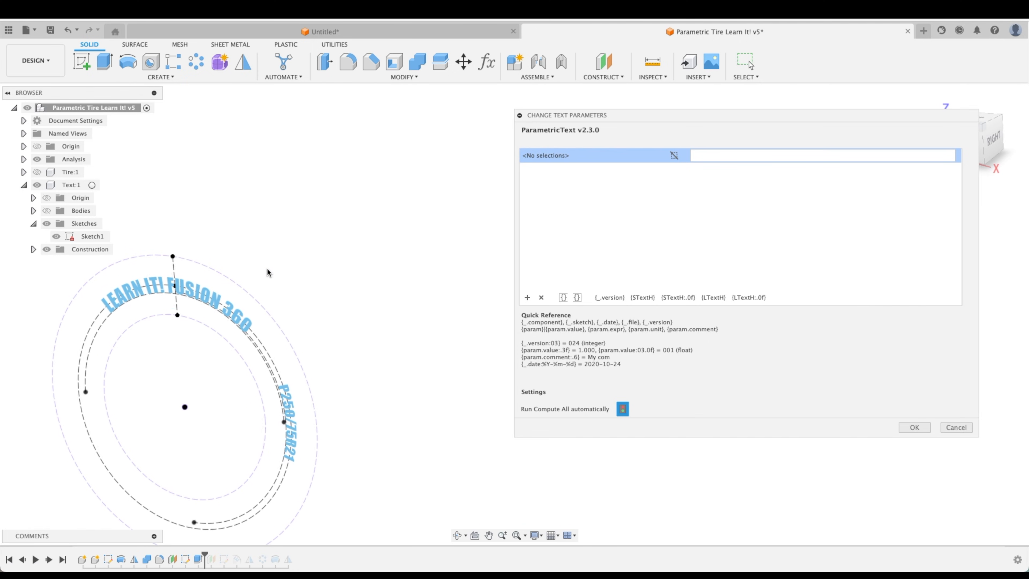
{"action": "middle_click_drag", "start_coordinate": [285, 259], "coordinate": [287, 261], "text": "shift"}
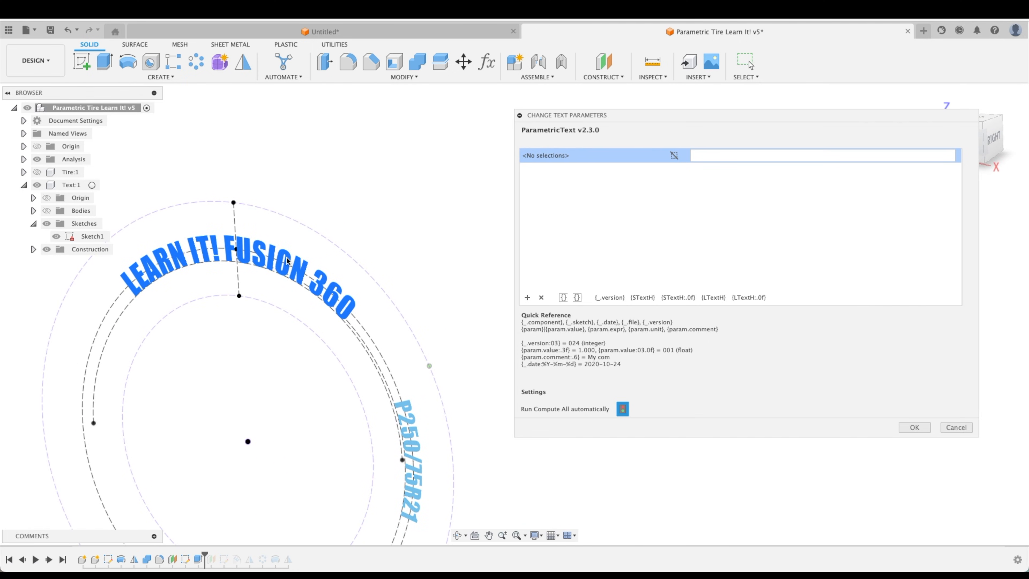
{"action": "left_click", "coordinate": [285, 258]}
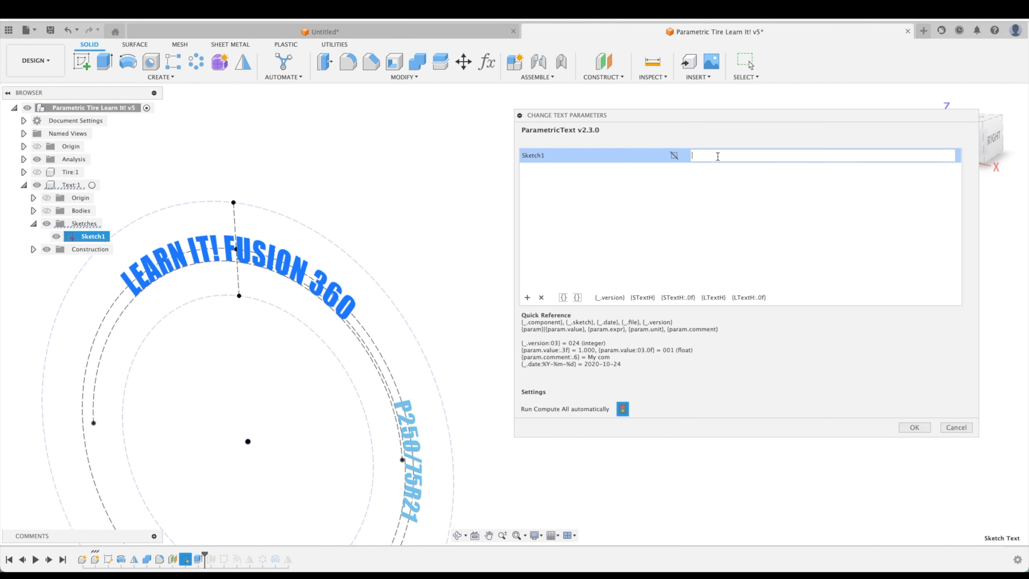
{"action": "type", "text": "HELLO!"}
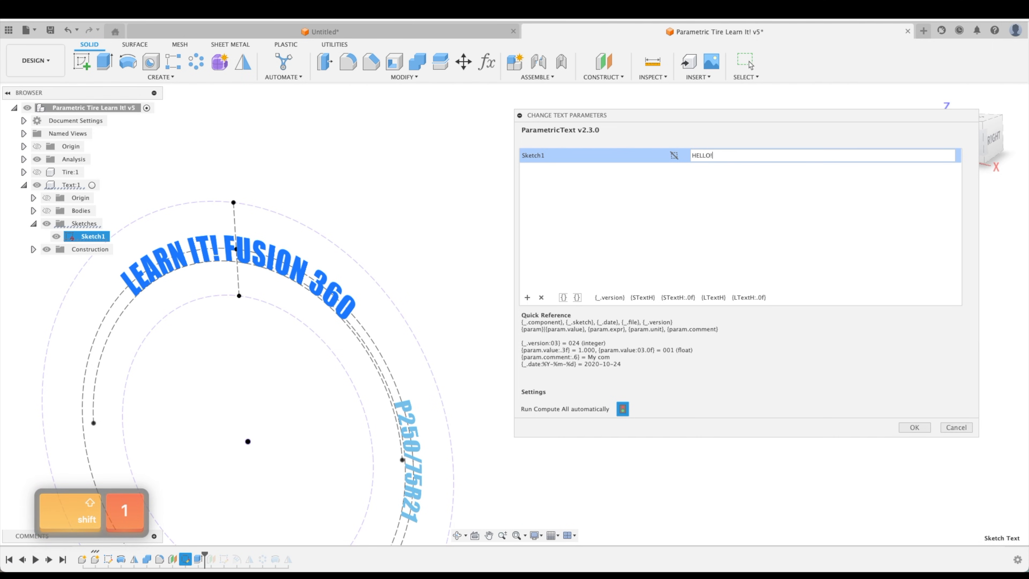
{"action": "key", "text": "Return"}
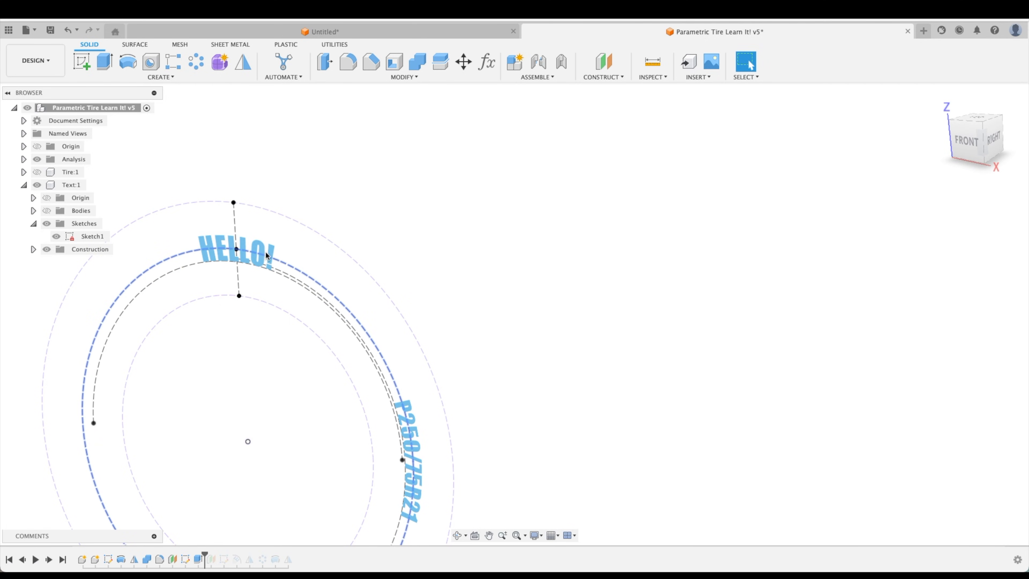
Toggle the lettering bodies on and off, and show the tire component again behind the text sketch
{"action": "left_click", "coordinate": [47, 210]}
{"action": "left_click", "coordinate": [47, 211]}
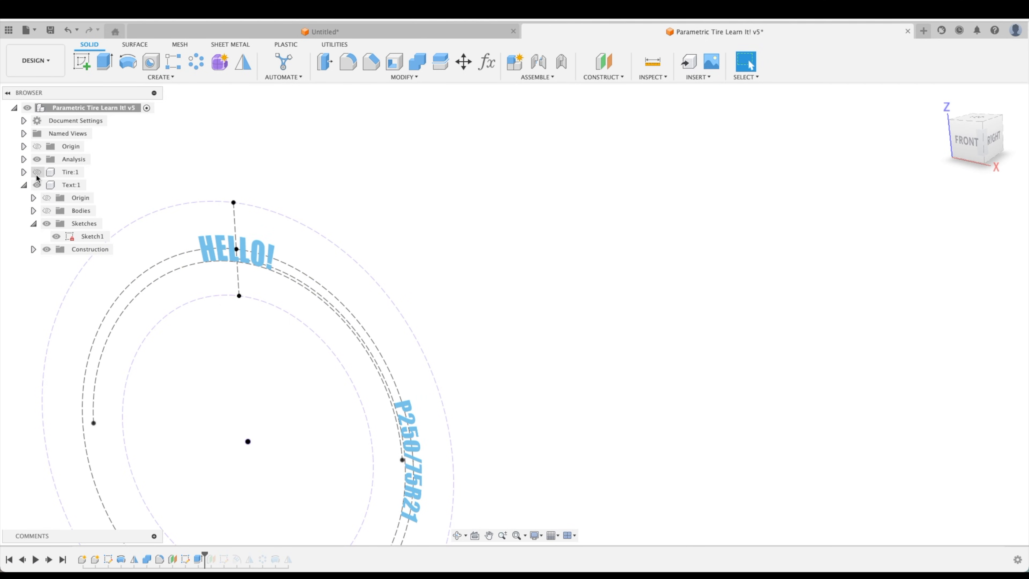
{"action": "left_click", "coordinate": [37, 171]}
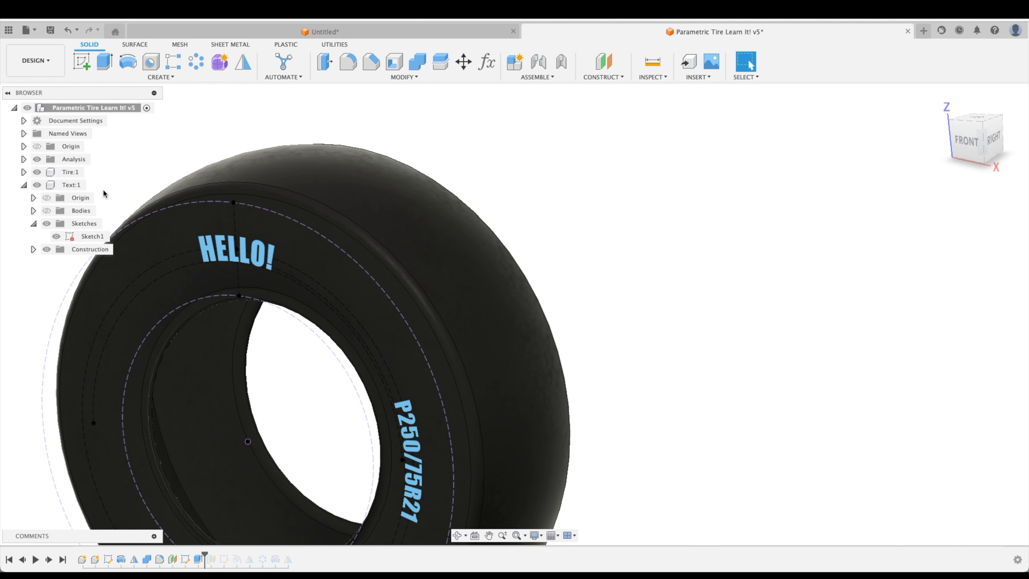
Hide the tire component and roll the timeline back to just after the text sketch
{"action": "left_click", "coordinate": [37, 172]}
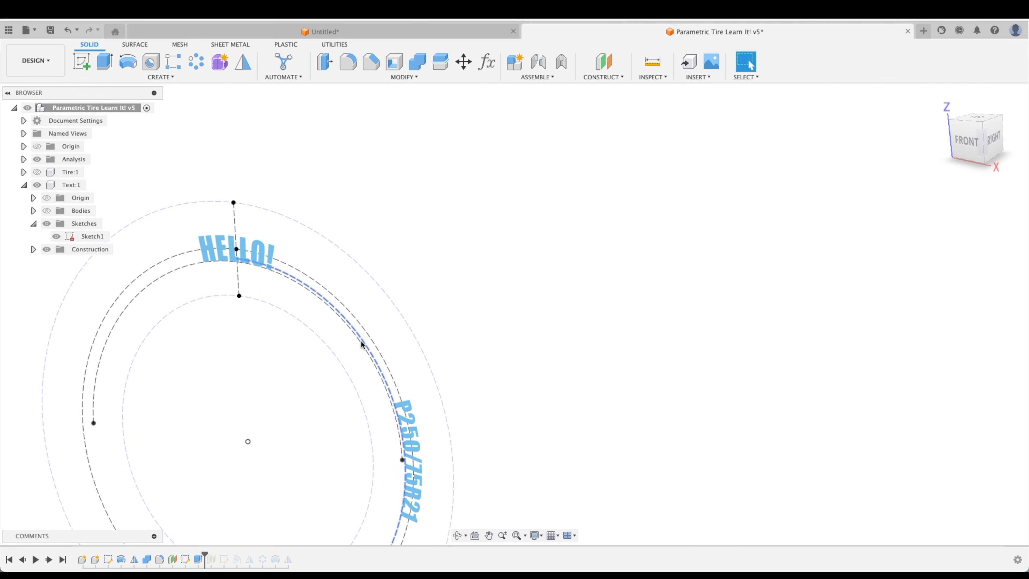
{"action": "left_click_drag", "start_coordinate": [205, 553], "coordinate": [191, 555]}
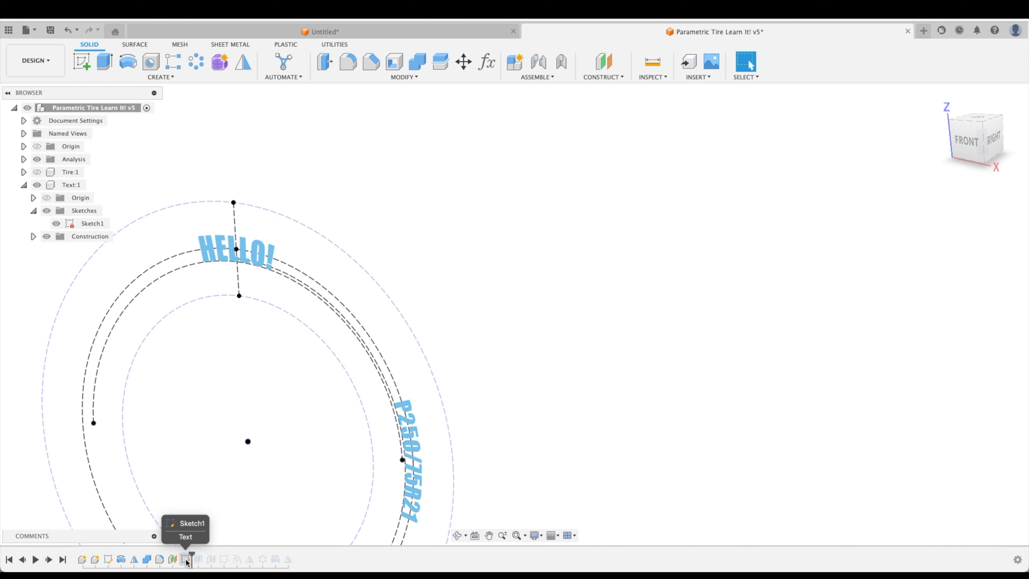
Change the HELLO! text parameter's content to FUSION 360
{"action": "left_click", "coordinate": [426, 78]}
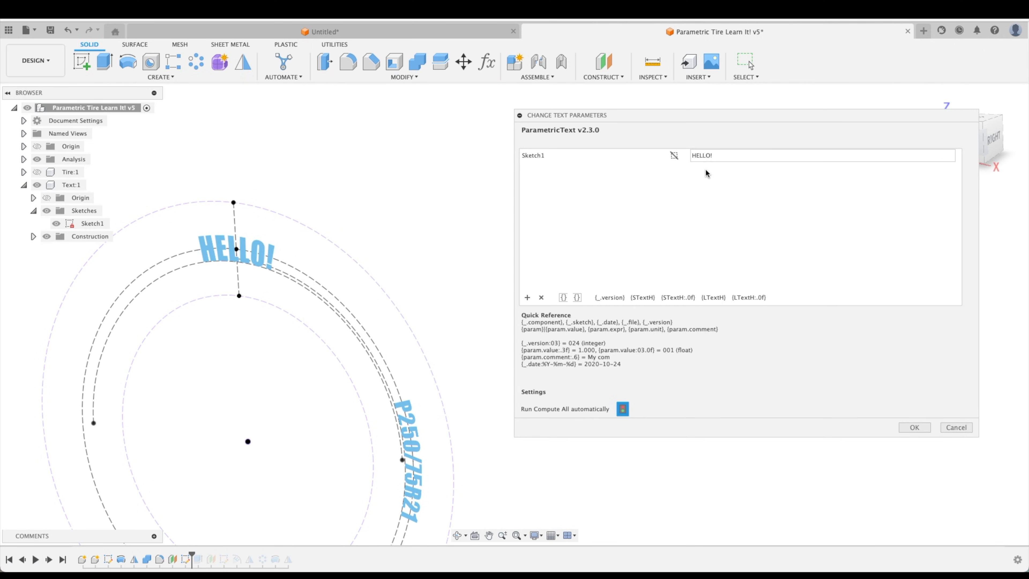
{"action": "triple_click", "coordinate": [721, 155]}
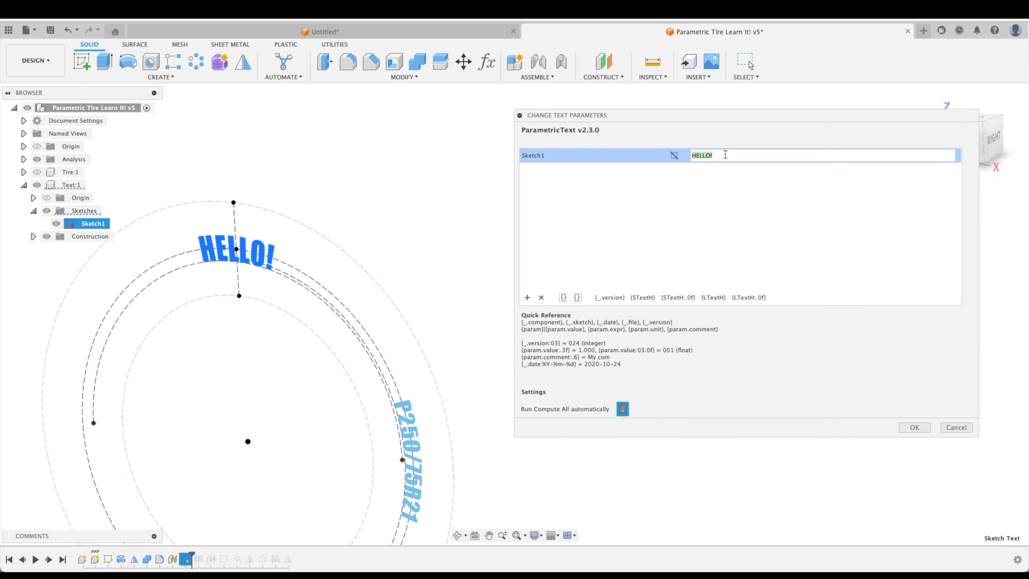
{"action": "type", "text": "FUSION "}
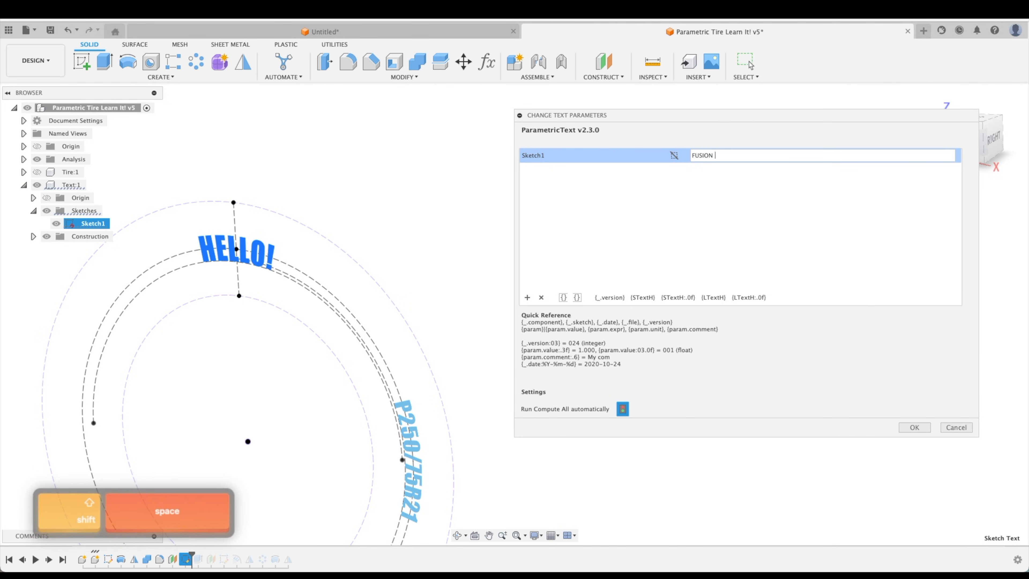
{"action": "type", "text": "360"}
{"action": "key", "text": "Return"}
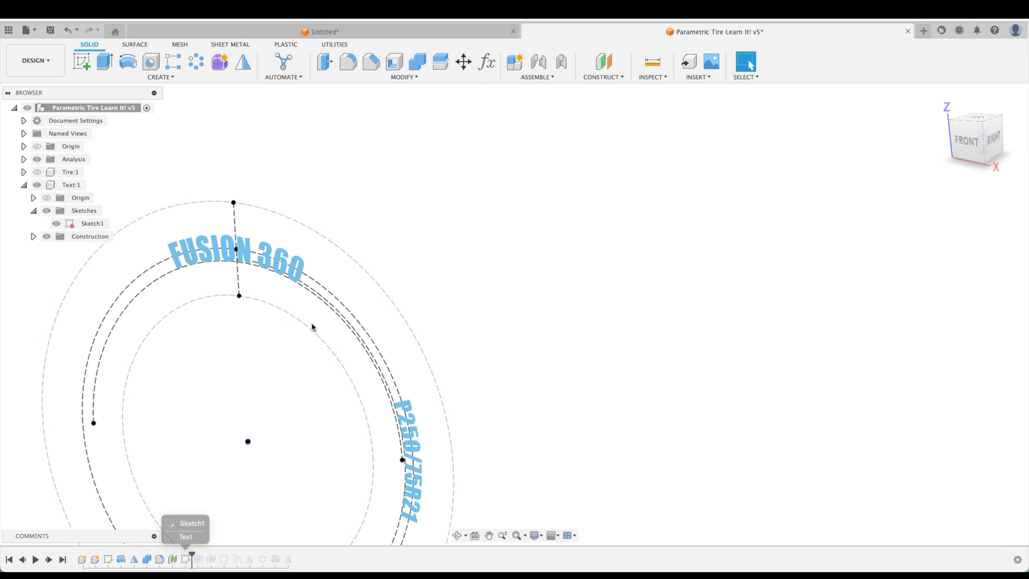
Set the content of the upper sidewall text's parameter row to LEARN IT! F360 through Change Text Parameters
{"action": "left_click", "coordinate": [403, 77]}
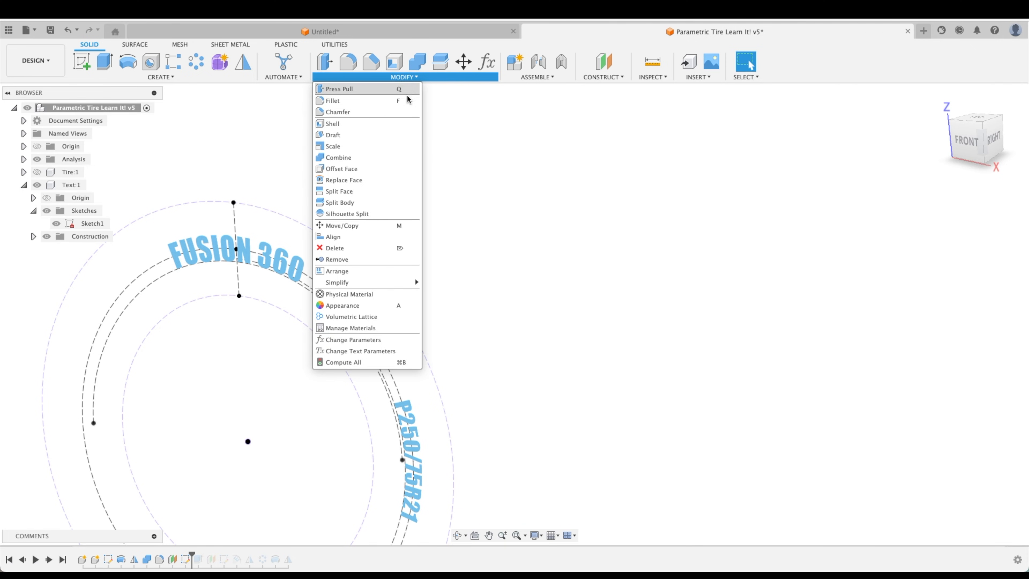
{"action": "left_click", "coordinate": [383, 351]}
{"action": "double_click", "coordinate": [743, 156]}
{"action": "triple_click", "coordinate": [742, 156]}
{"action": "type", "text": "LEARN IT"}
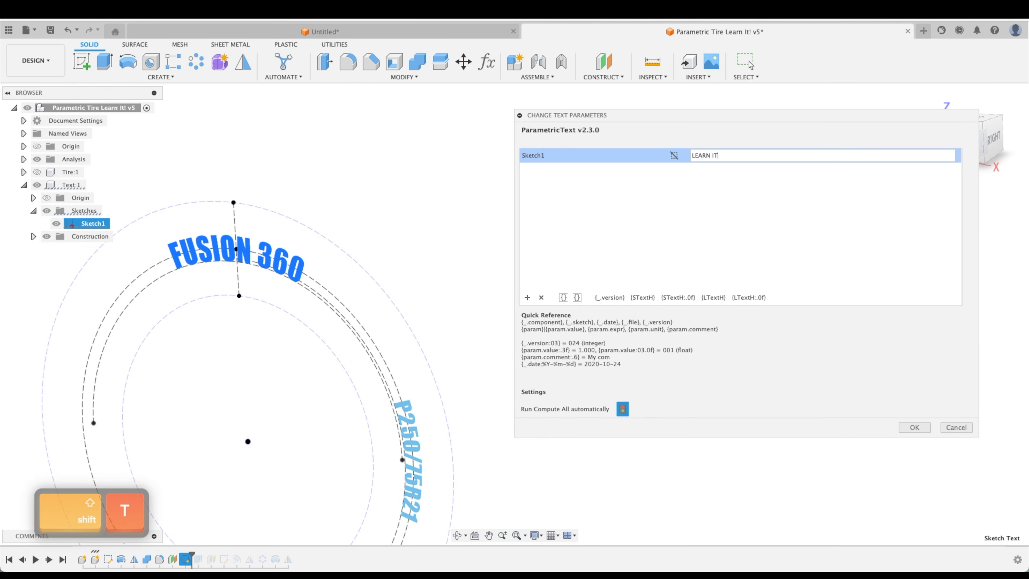
{"action": "type", "text": "! F360"}
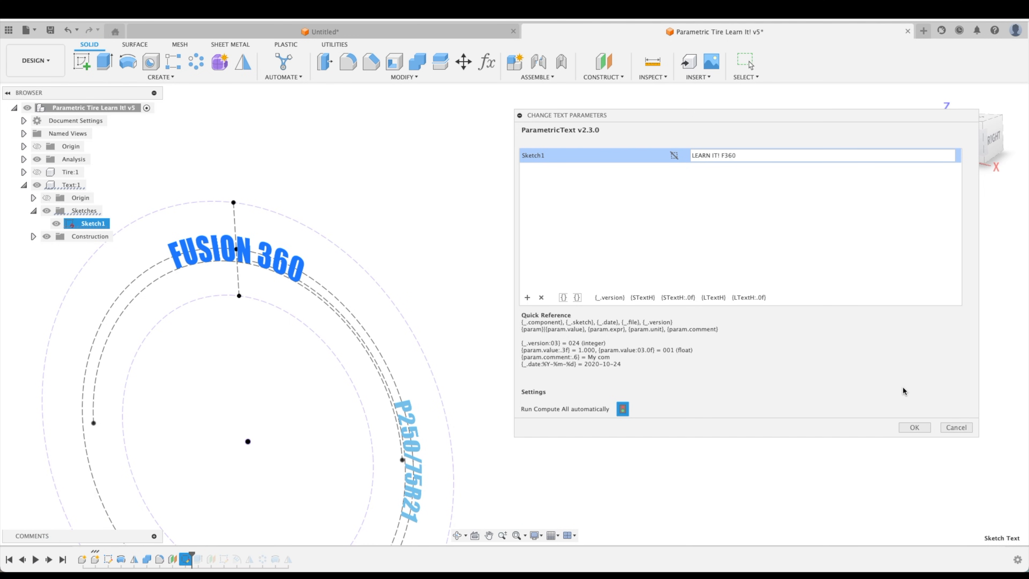
{"action": "key", "text": "Return"}
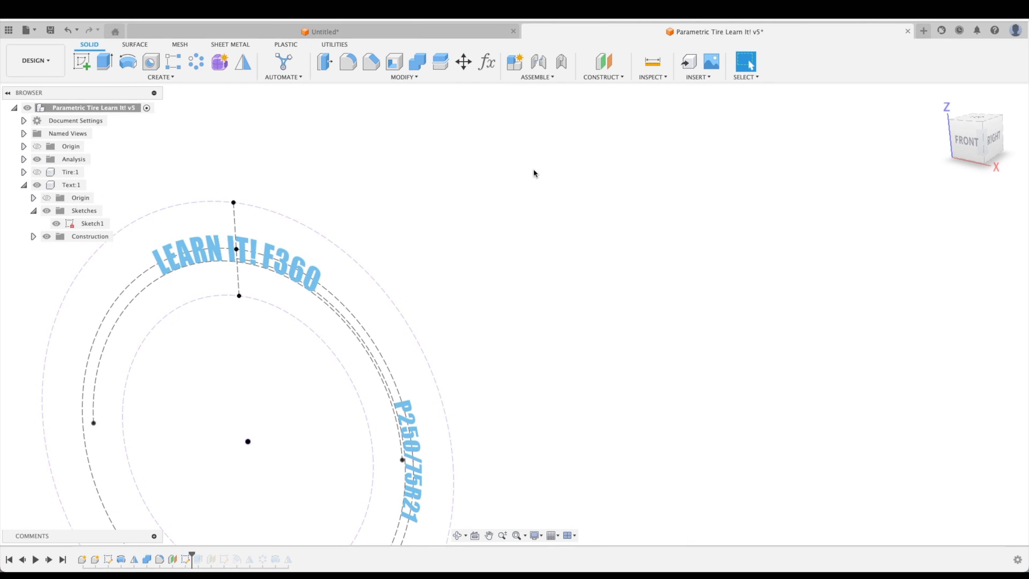
{"action": "scroll", "coordinate": [534, 173], "scroll_direction": "down", "scroll_amount": 4}
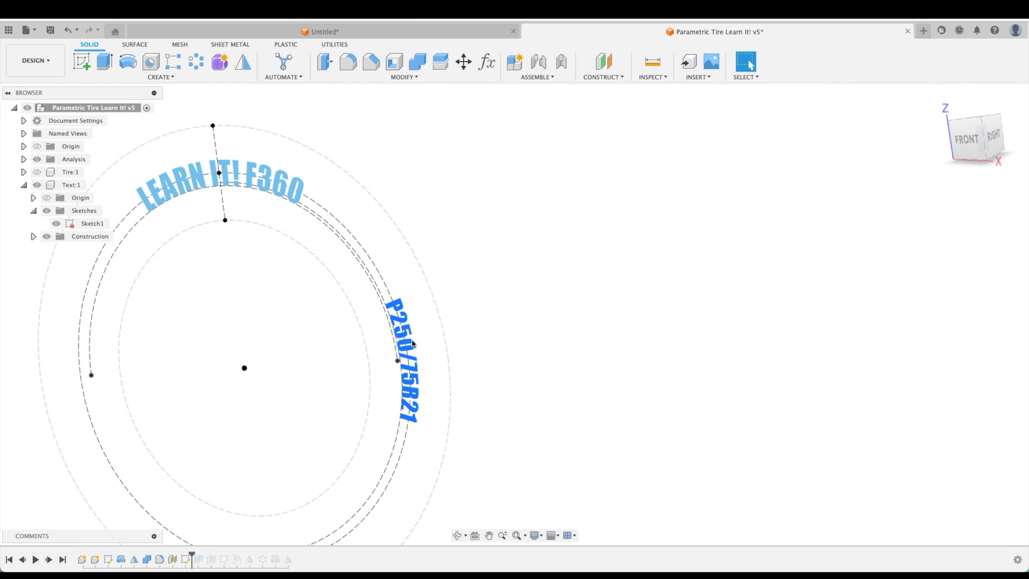
{"action": "left_click", "coordinate": [418, 78]}
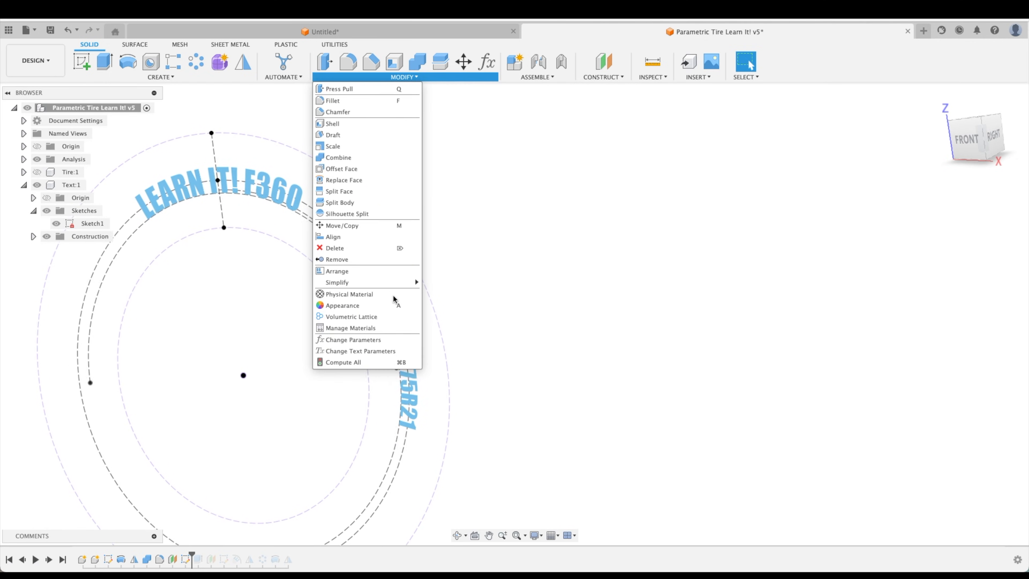
{"action": "left_click", "coordinate": [379, 350]}
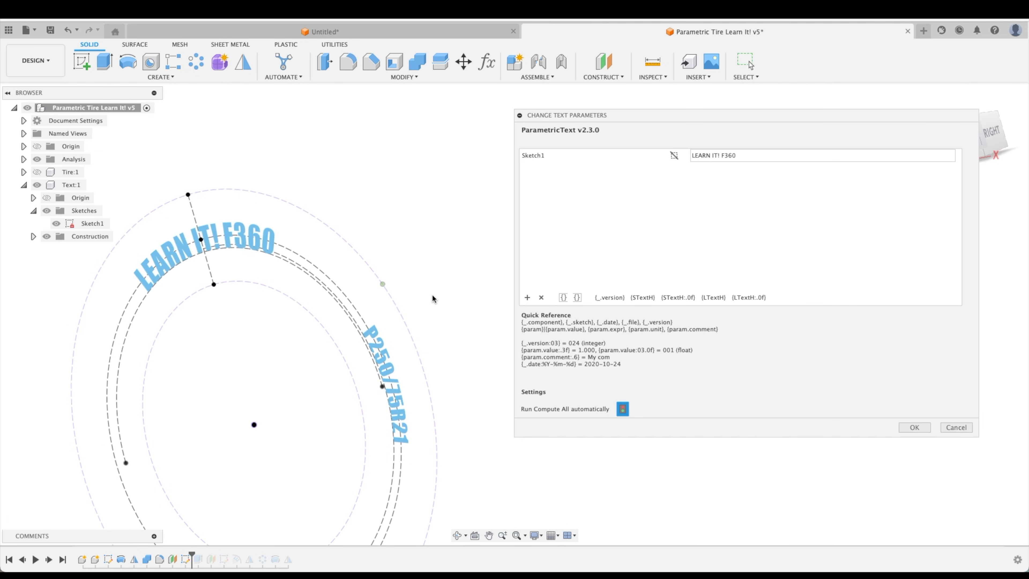
{"action": "left_click", "coordinate": [958, 429]}
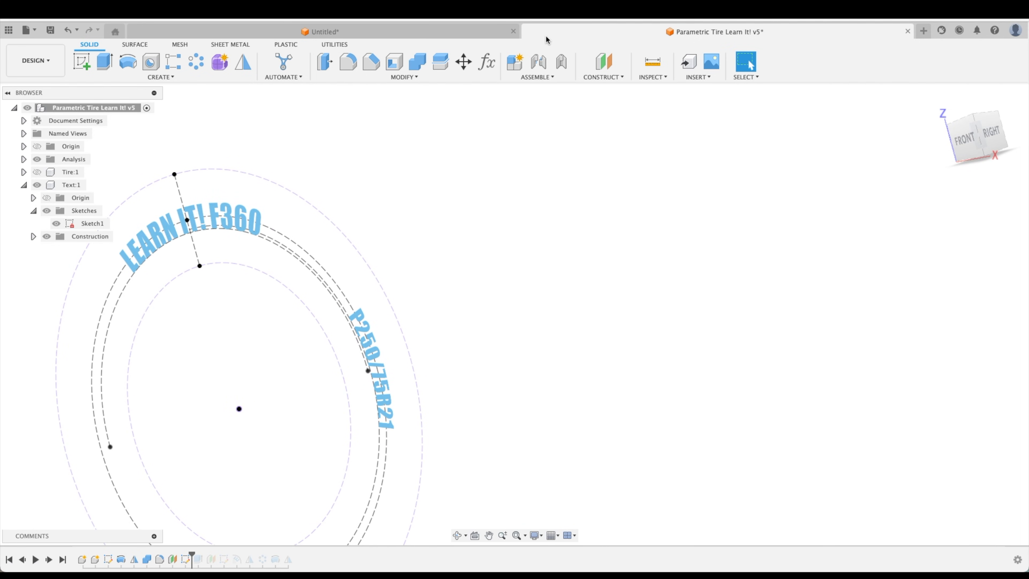
Check the tire's user parameter names, and add a second text parameter row assigned to the P250/75R21 sketch text
{"action": "left_click", "coordinate": [489, 64]}
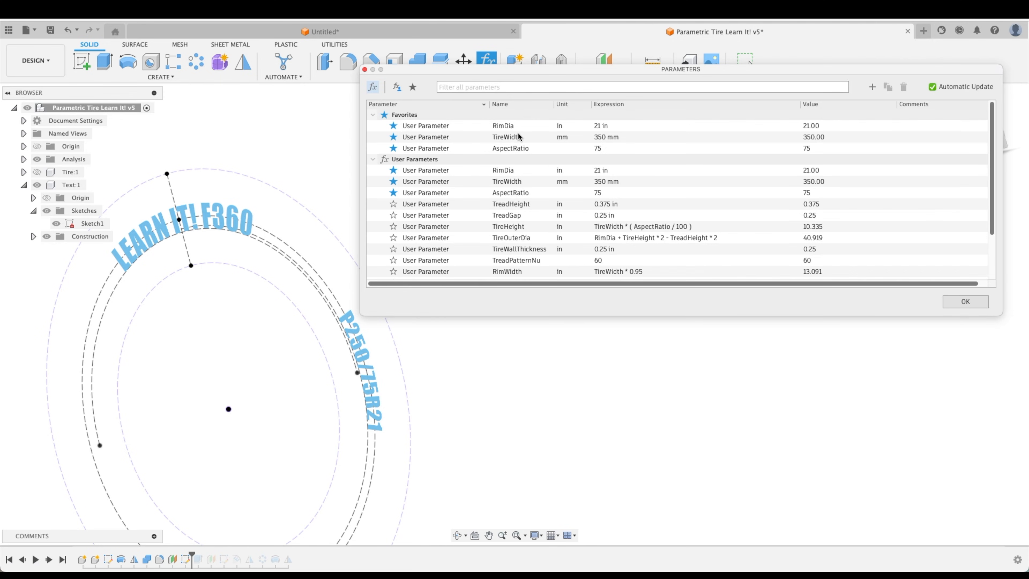
{"action": "left_click", "coordinate": [965, 301]}
{"action": "left_click", "coordinate": [409, 79]}
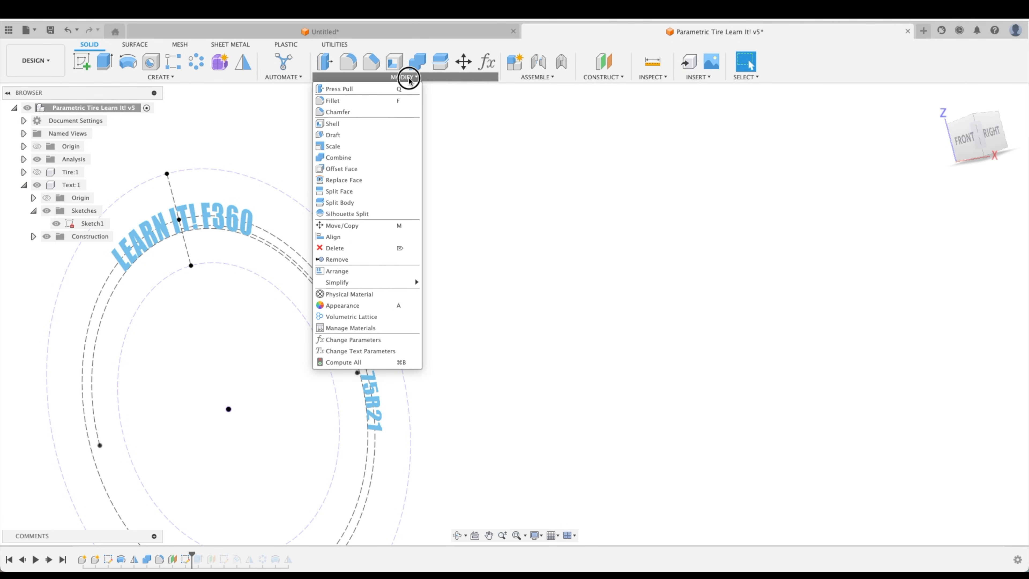
{"action": "left_click", "coordinate": [403, 352]}
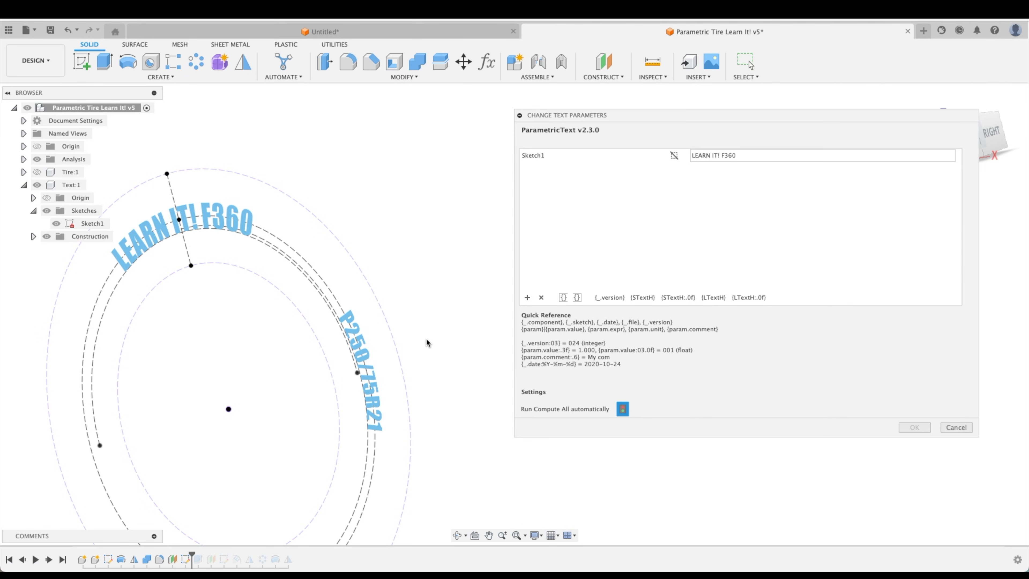
{"action": "left_click", "coordinate": [527, 298]}
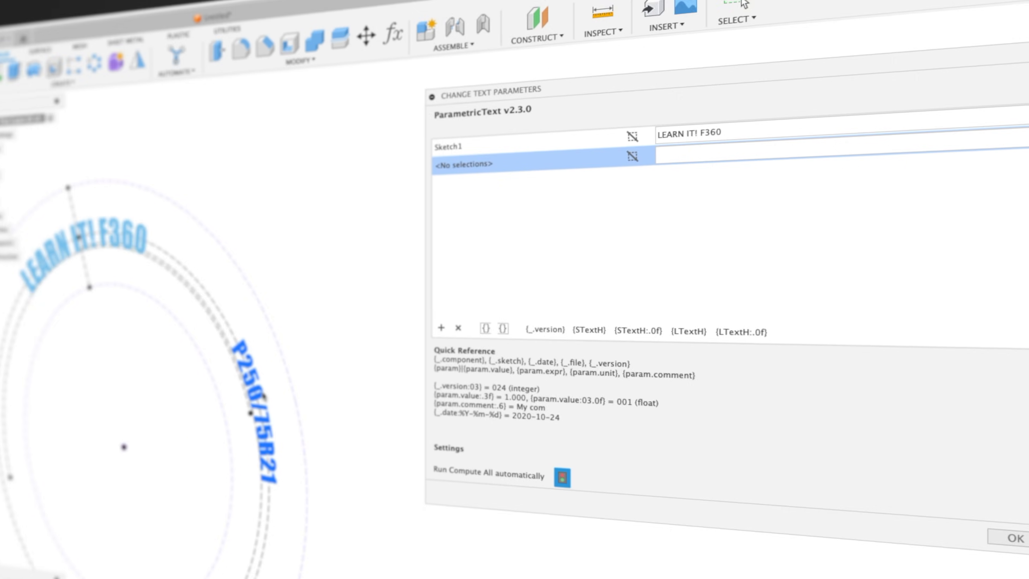
{"action": "left_click", "coordinate": [263, 395]}
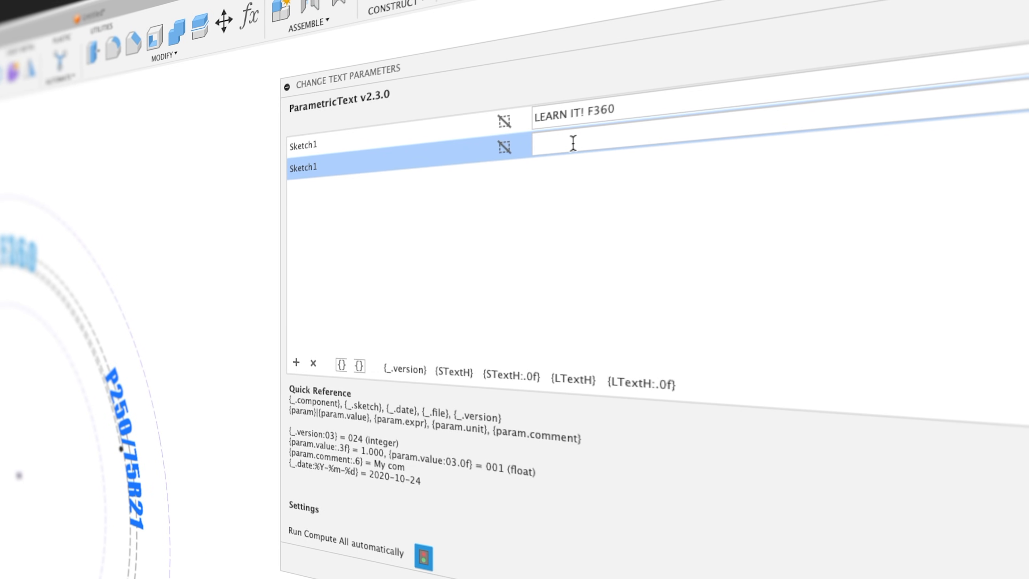
Set the new row's content to P{TireWidth.value:.0f} and apply it to the tire size text
{"action": "type", "text": "P"}
{"action": "type", "text": "{"}
{"action": "type", "text": "TireWidth.v"}
{"action": "type", "text": "alue:.0"}
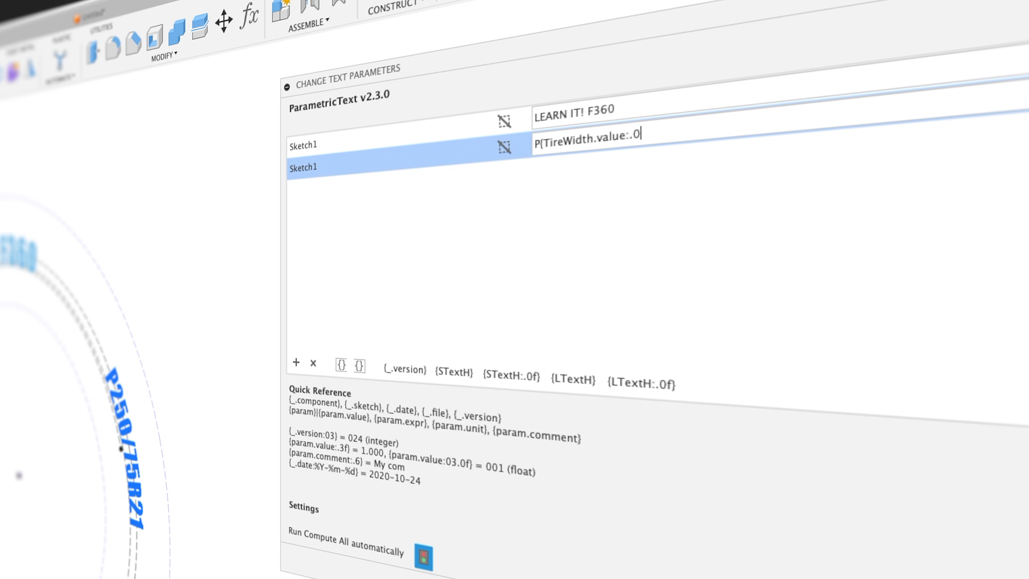
{"action": "type", "text": "f}"}
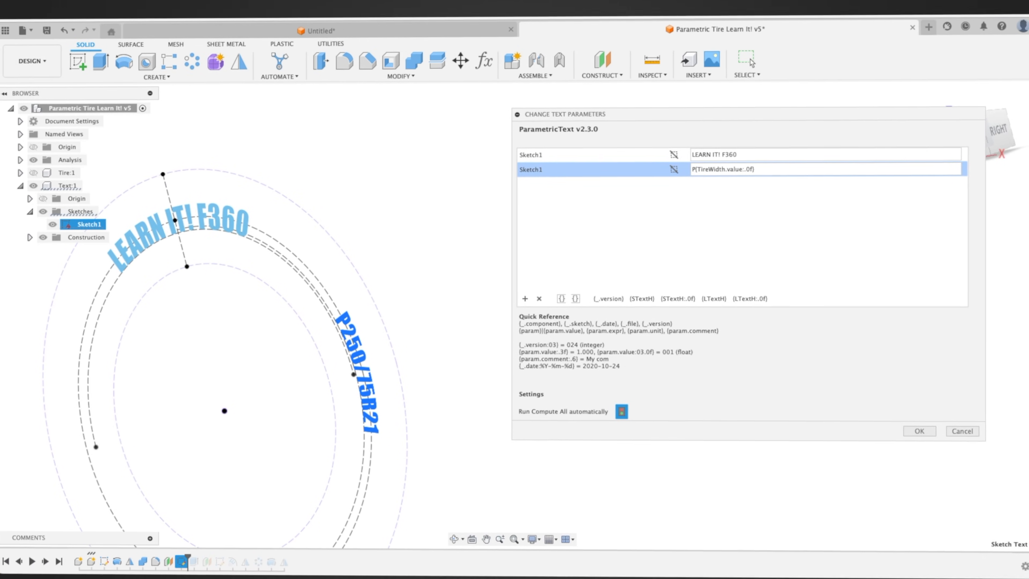
{"action": "key", "text": "Return"}
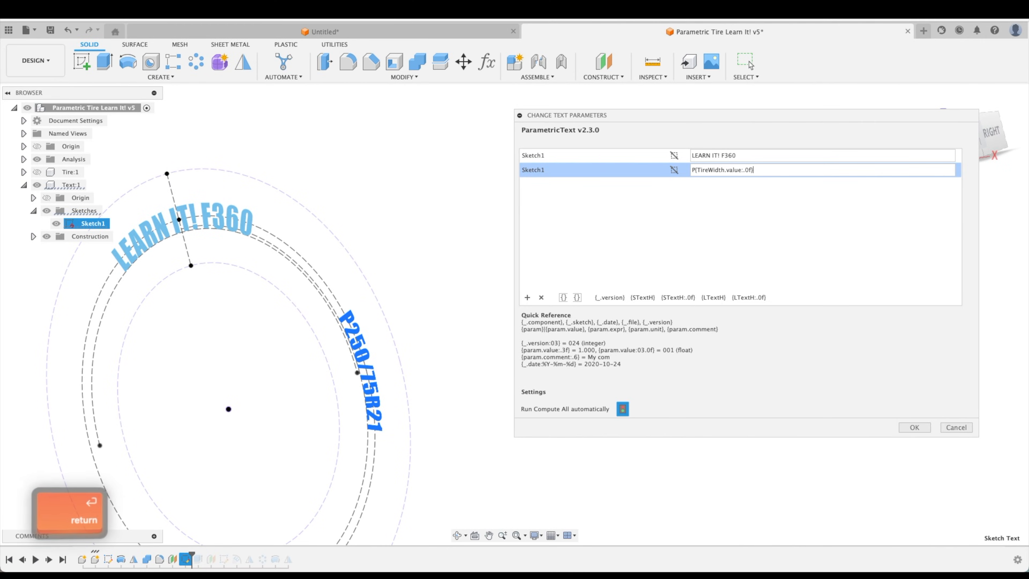
{"action": "left_click", "coordinate": [371, 373]}
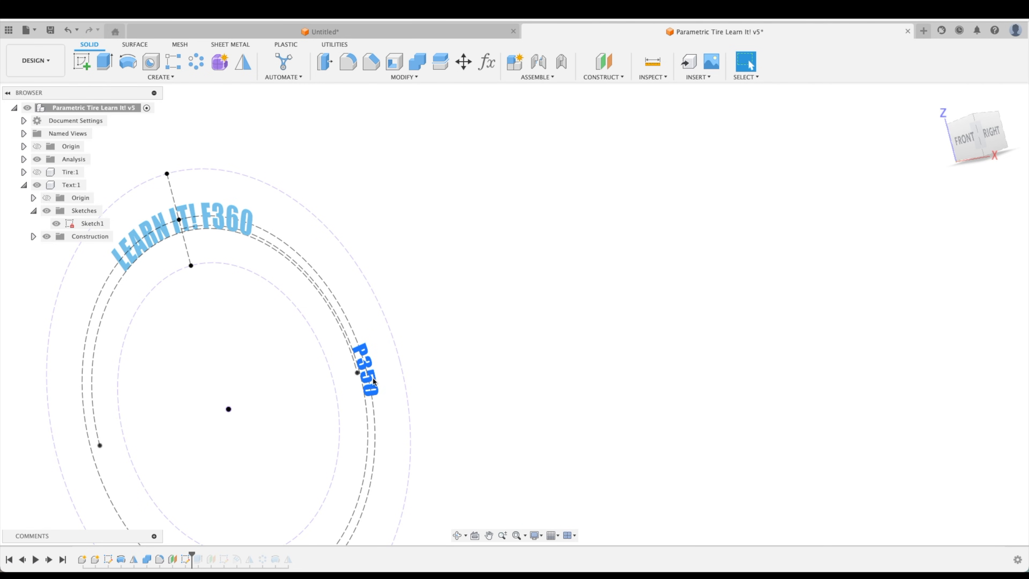
Set the TireWidth user parameter to 300 mm
{"action": "left_click", "coordinate": [488, 63]}
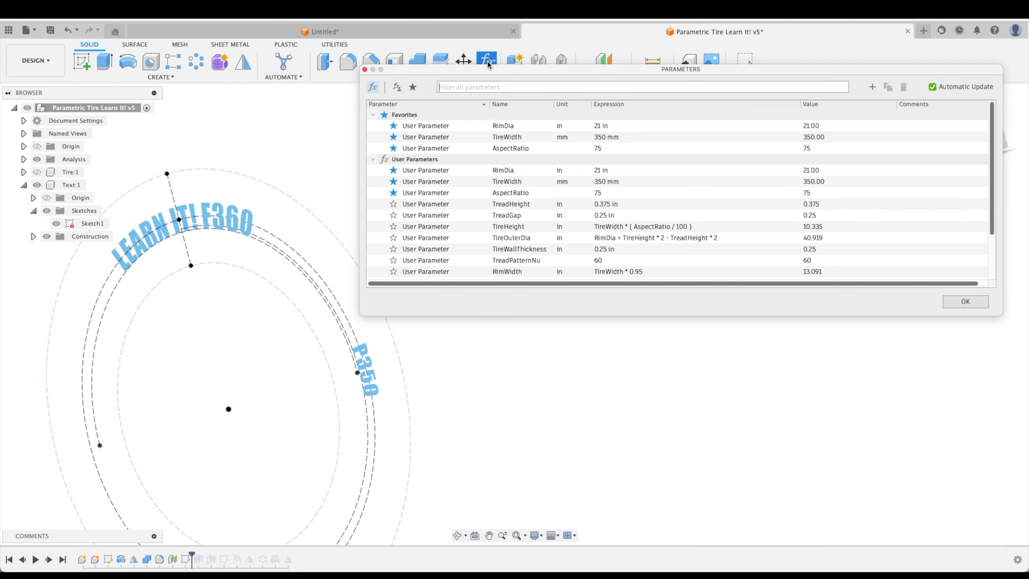
{"action": "left_click", "coordinate": [630, 137]}
{"action": "type", "text": "300"}
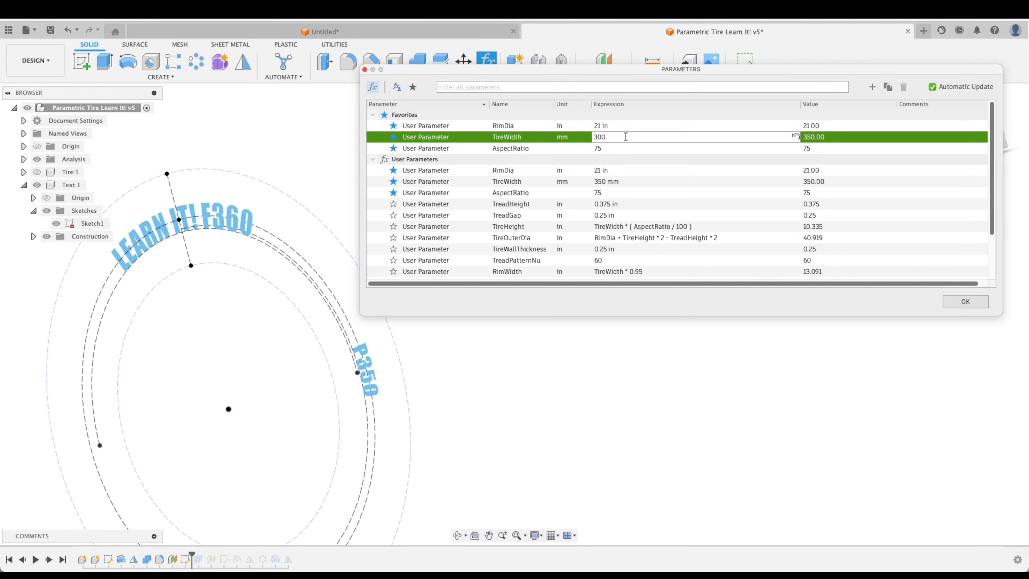
{"action": "key", "text": "Return"}
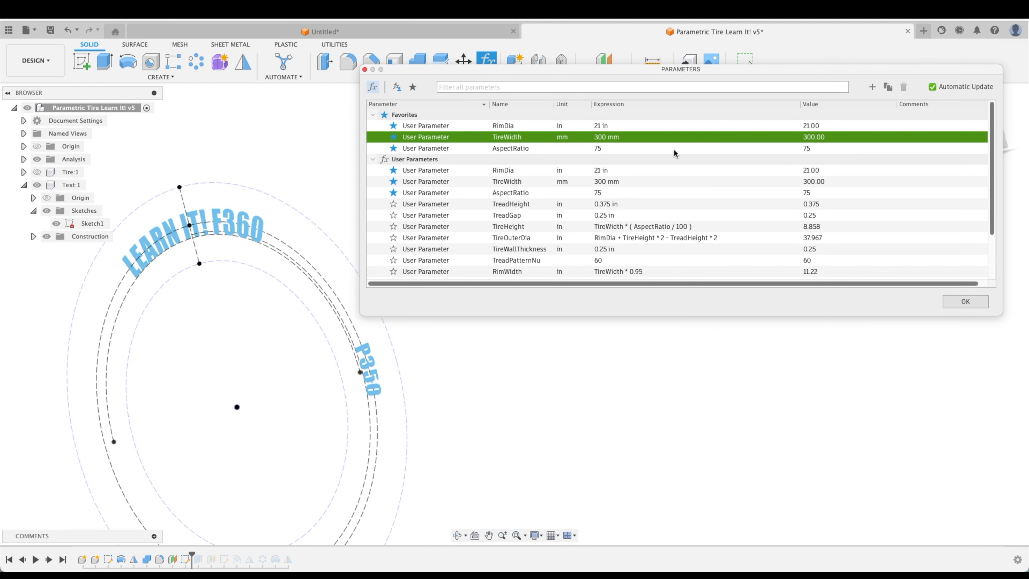
{"action": "left_click", "coordinate": [966, 302]}
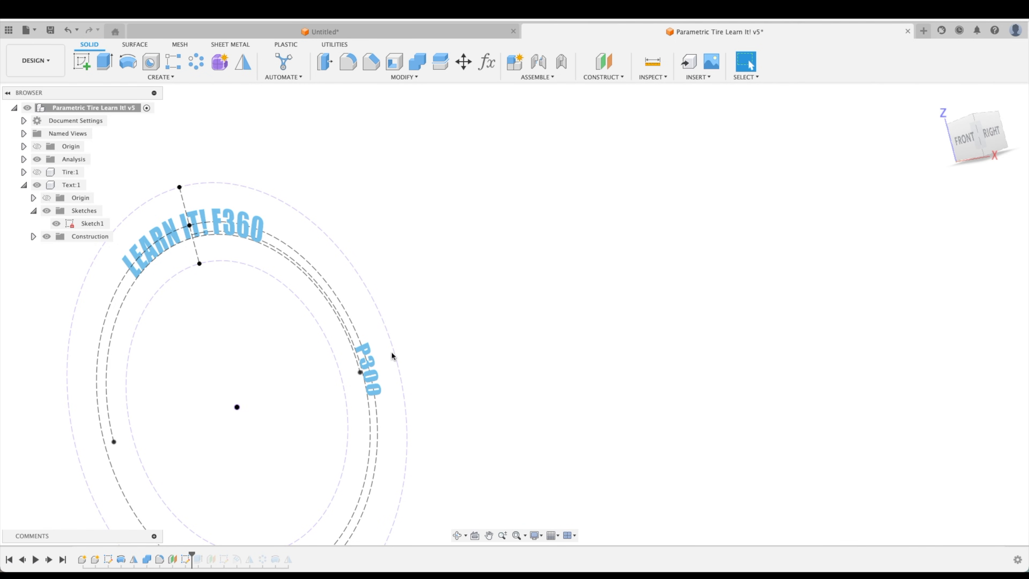
Extend the tire size text parameter to P{TireWidth.value:.0f}/{AspectRatio.value:.0f}
{"action": "left_click", "coordinate": [412, 77]}
{"action": "left_click", "coordinate": [389, 349]}
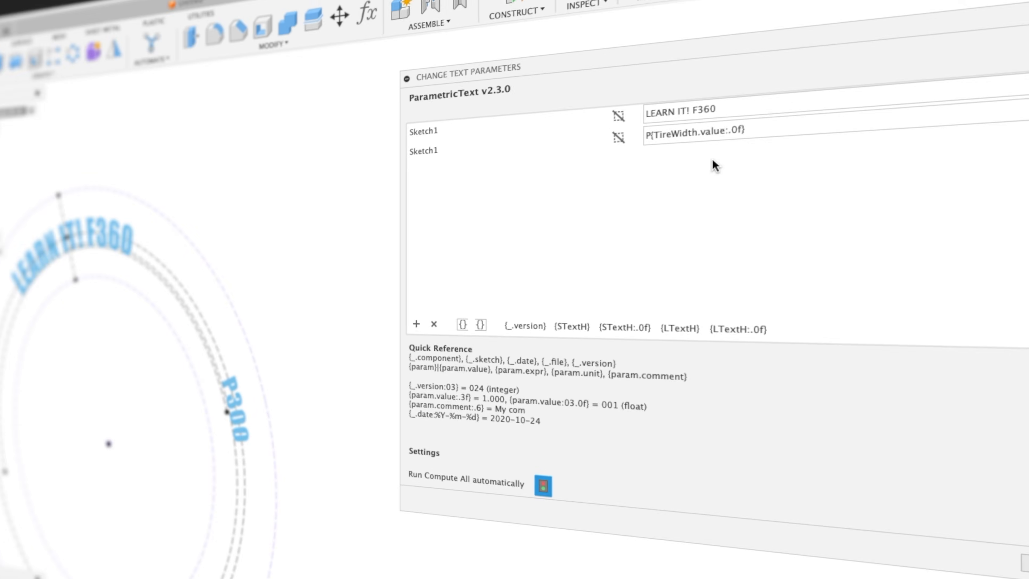
{"action": "left_click", "coordinate": [761, 170]}
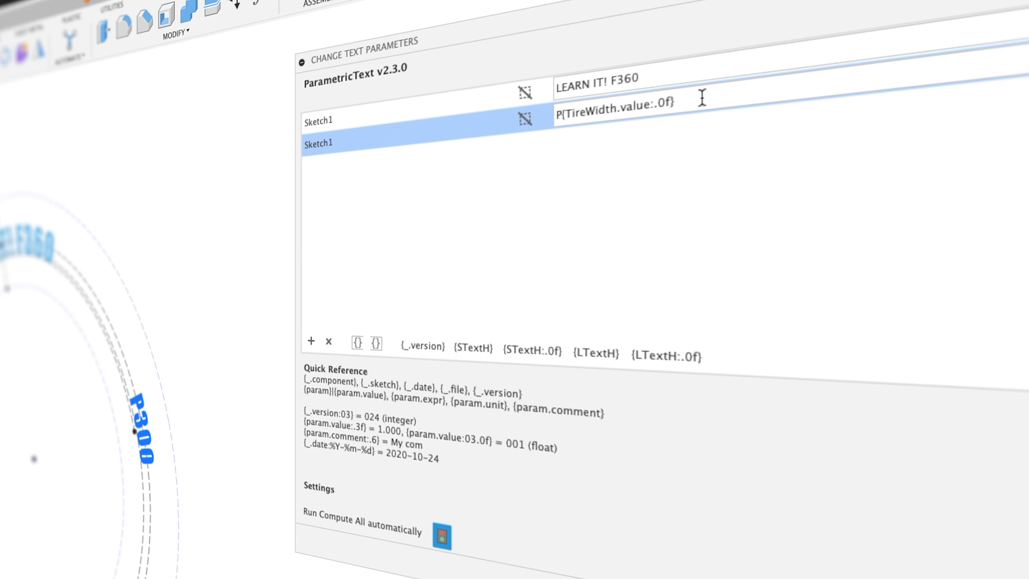
{"action": "type", "text": "/{AspectRatio"}
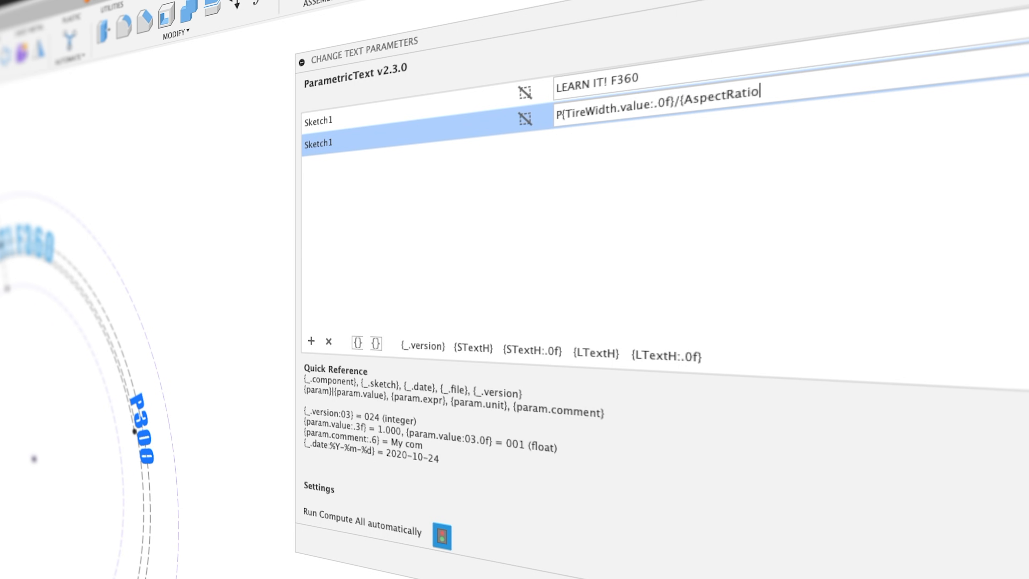
{"action": "type", "text": ".value:.0f}"}
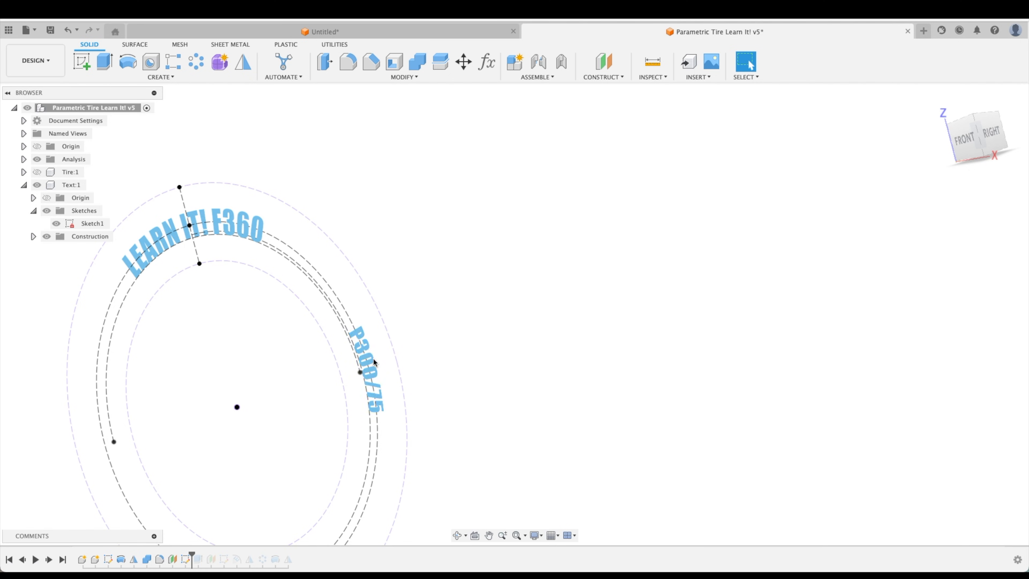
Set the AspectRatio user parameter to 65
{"action": "left_click", "coordinate": [488, 64]}
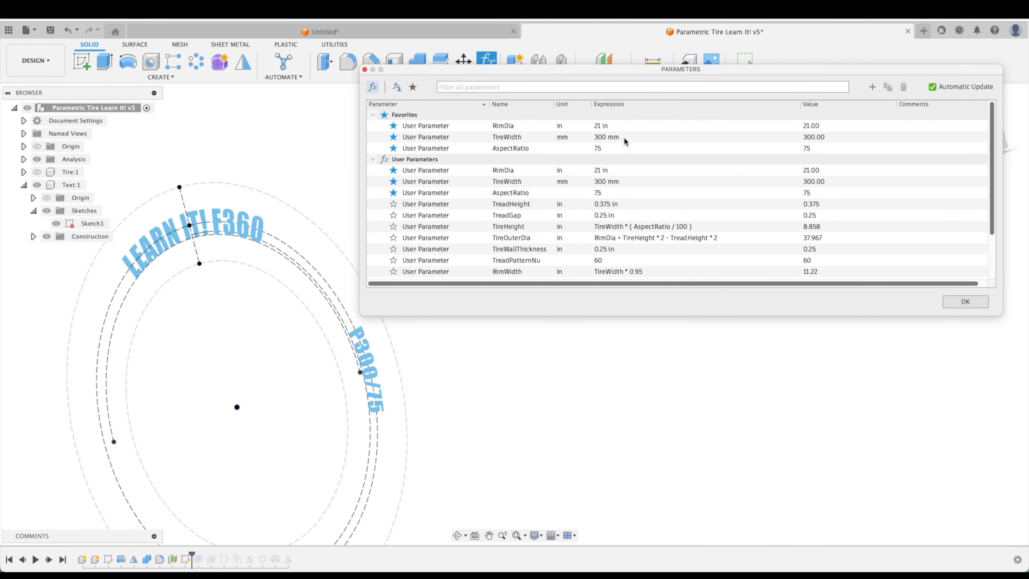
{"action": "left_click", "coordinate": [618, 148]}
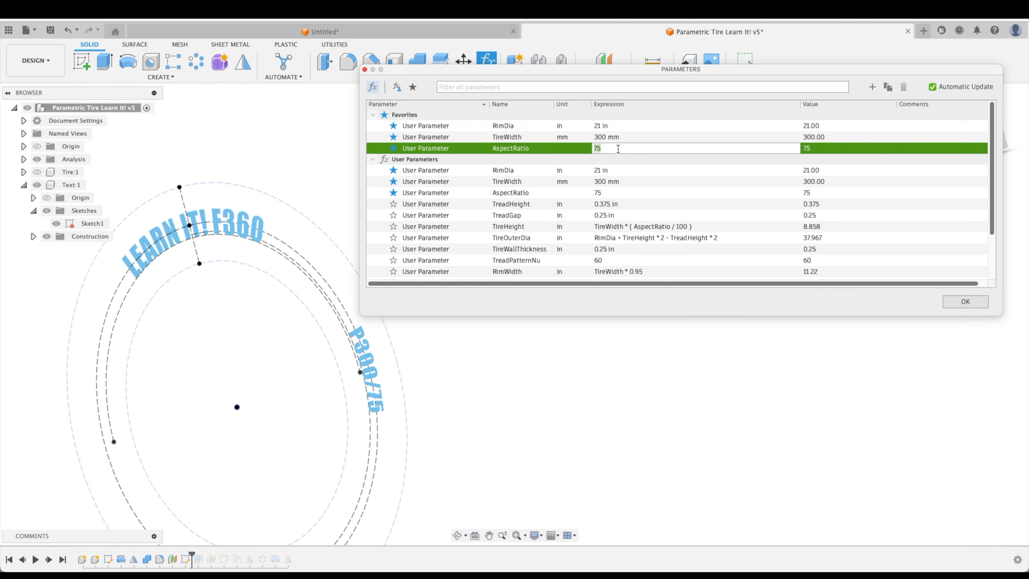
{"action": "type", "text": "65"}
{"action": "key", "text": "Return"}
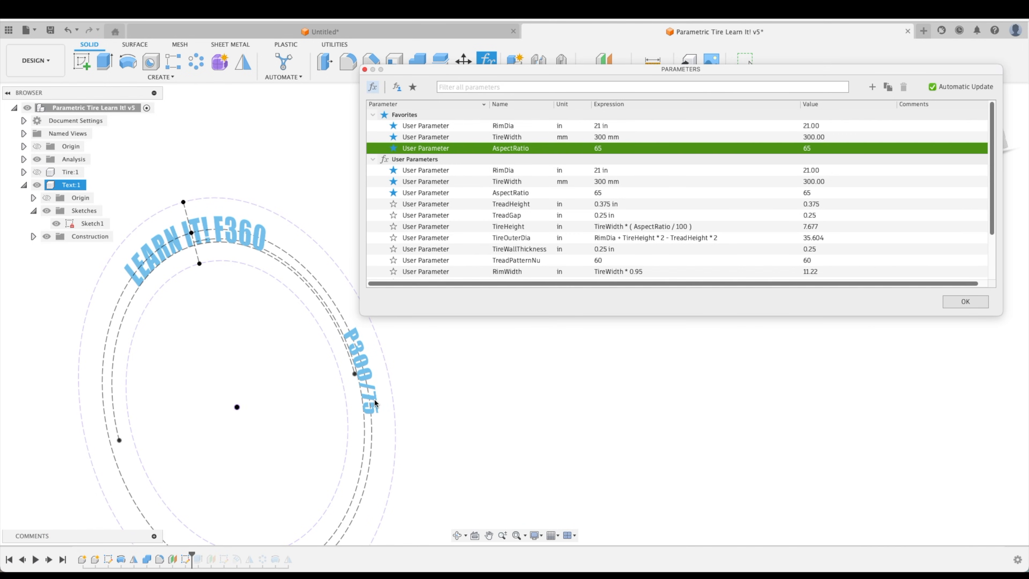
{"action": "left_click", "coordinate": [963, 301]}
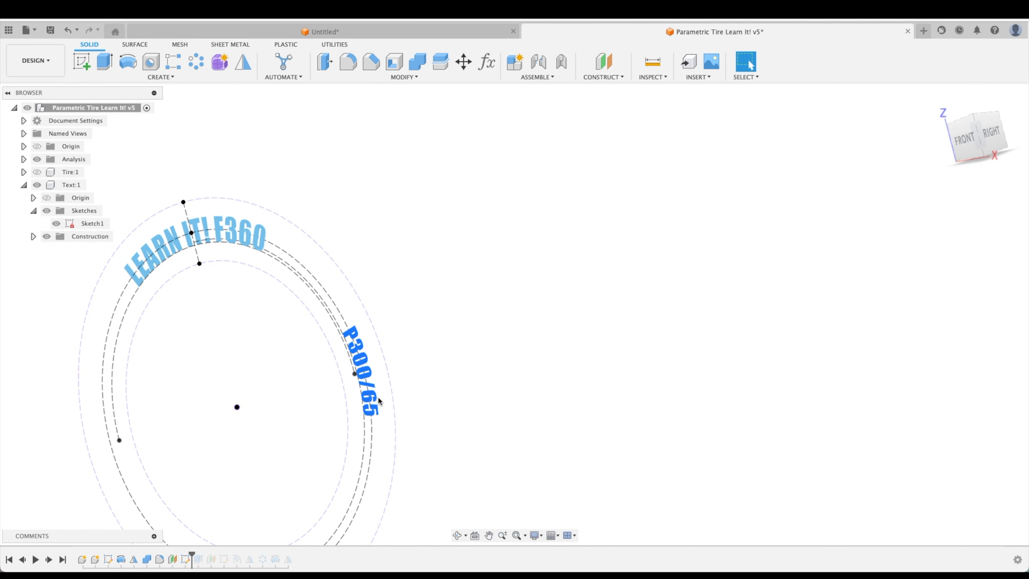
Append R{RimDia.value:.0f} to the tire size text parameter and apply it
{"action": "left_click", "coordinate": [411, 80]}
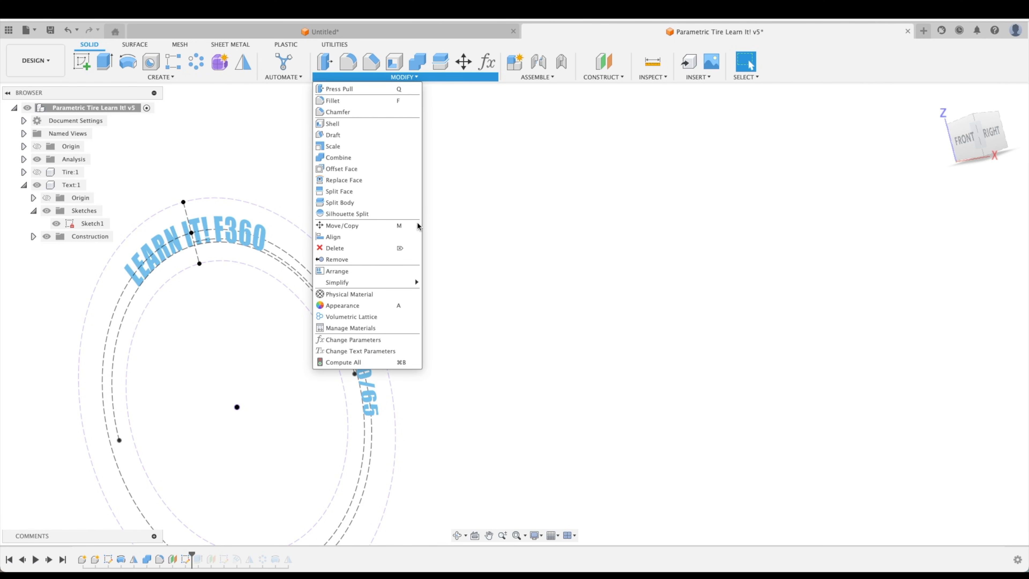
{"action": "left_click", "coordinate": [395, 351]}
{"action": "left_click", "coordinate": [757, 168]}
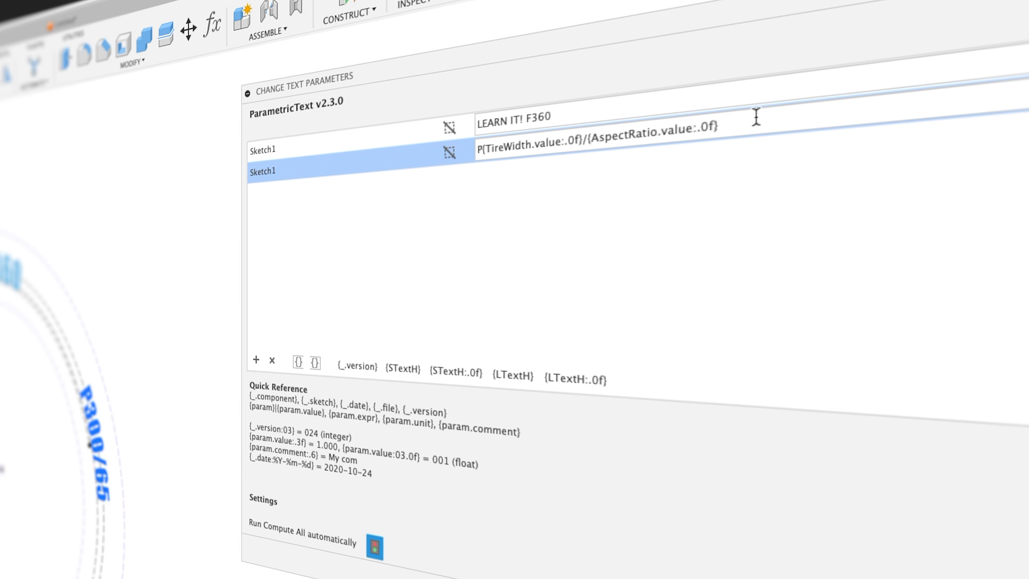
{"action": "type", "text": "R{RimDia.value"}
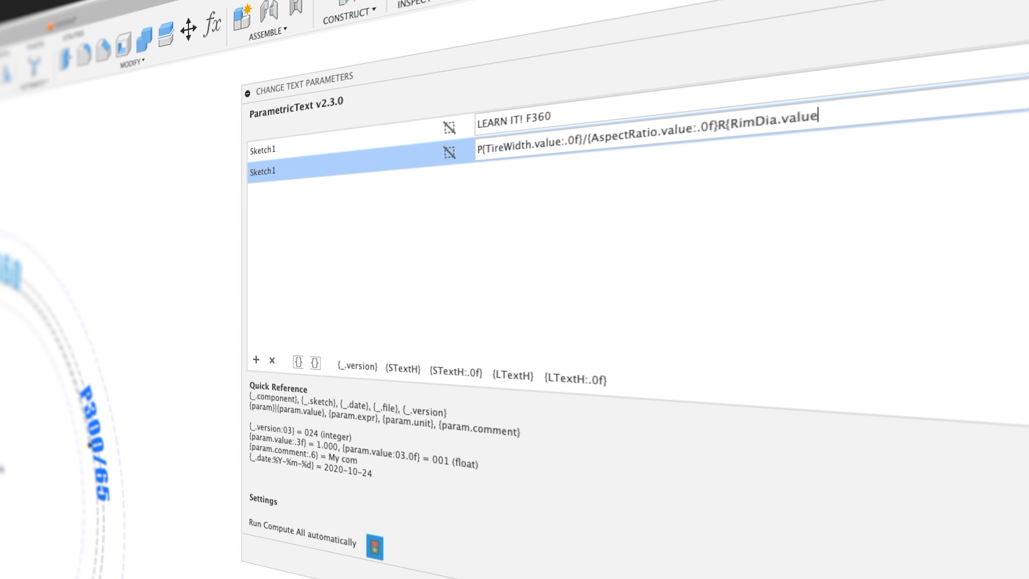
{"action": "type", "text": ":.0f}"}
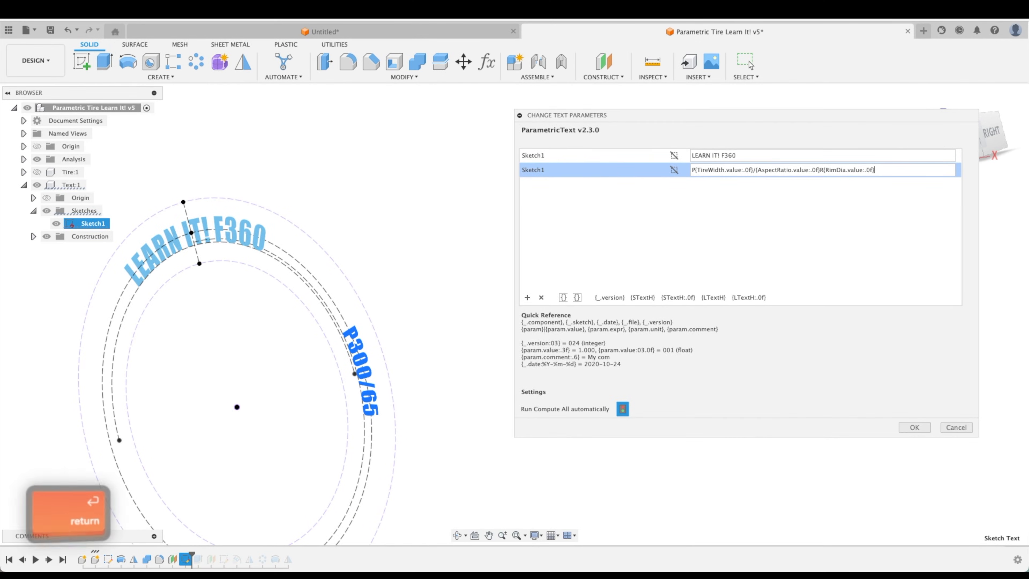
{"action": "key", "text": "Return"}
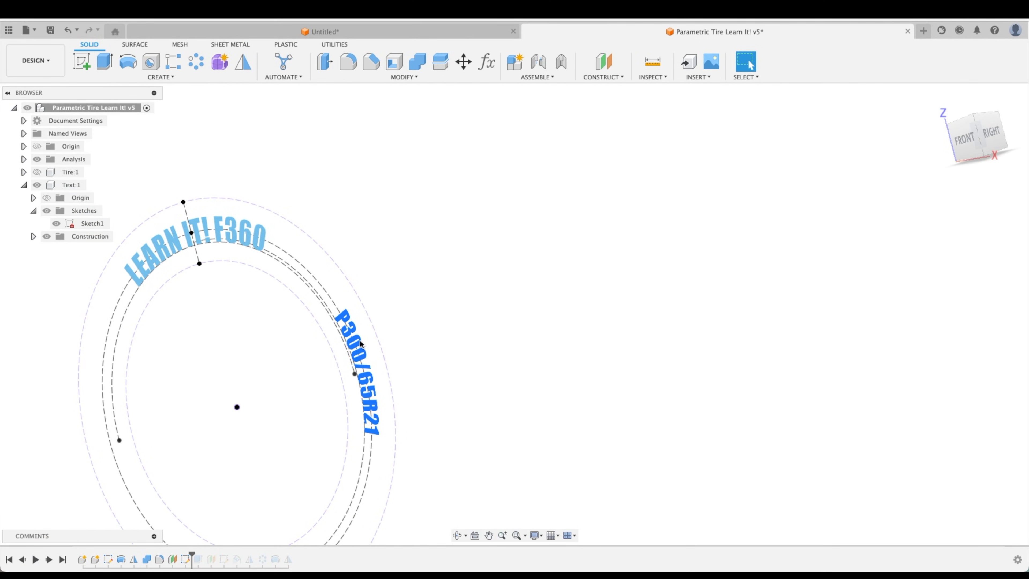
Set the RimDia user parameter to 19 in
{"action": "left_click", "coordinate": [488, 65]}
{"action": "left_click", "coordinate": [616, 125]}
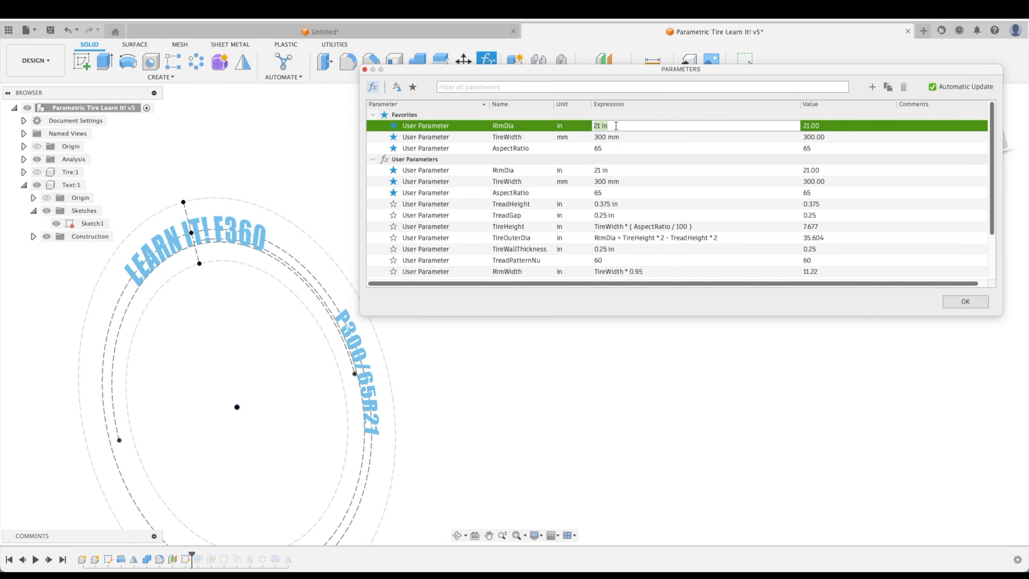
{"action": "type", "text": "19"}
{"action": "key", "text": "Return"}
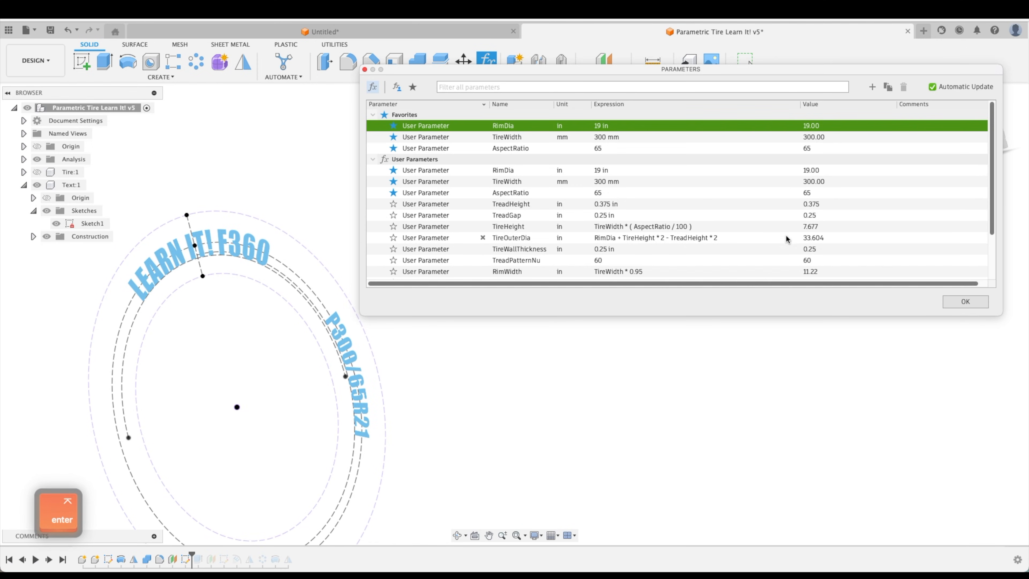
{"action": "left_click", "coordinate": [951, 308]}
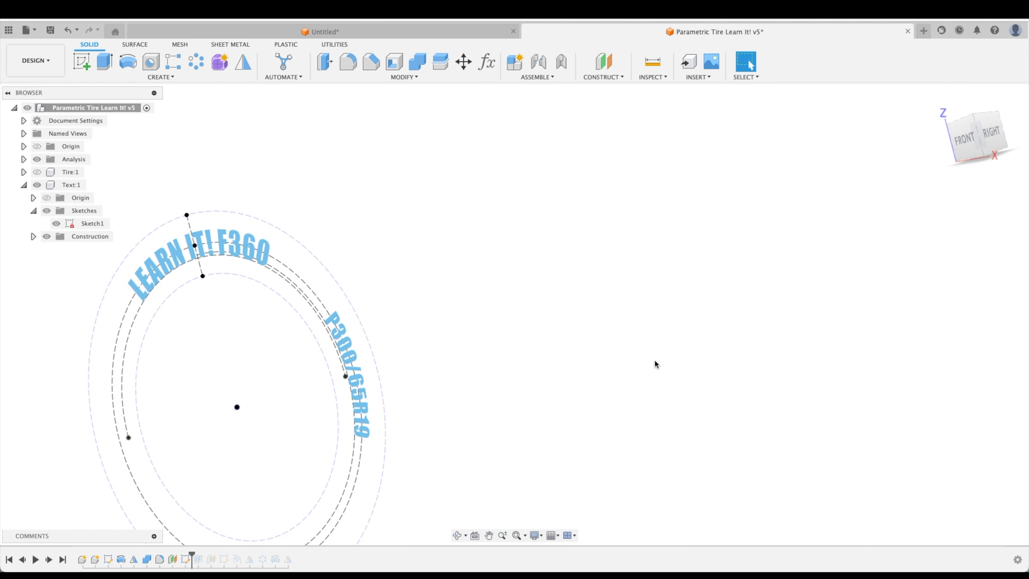
Roll the timeline forward to its end and show the Tire component and the Text component's bodies
{"action": "left_click", "coordinate": [942, 100]}
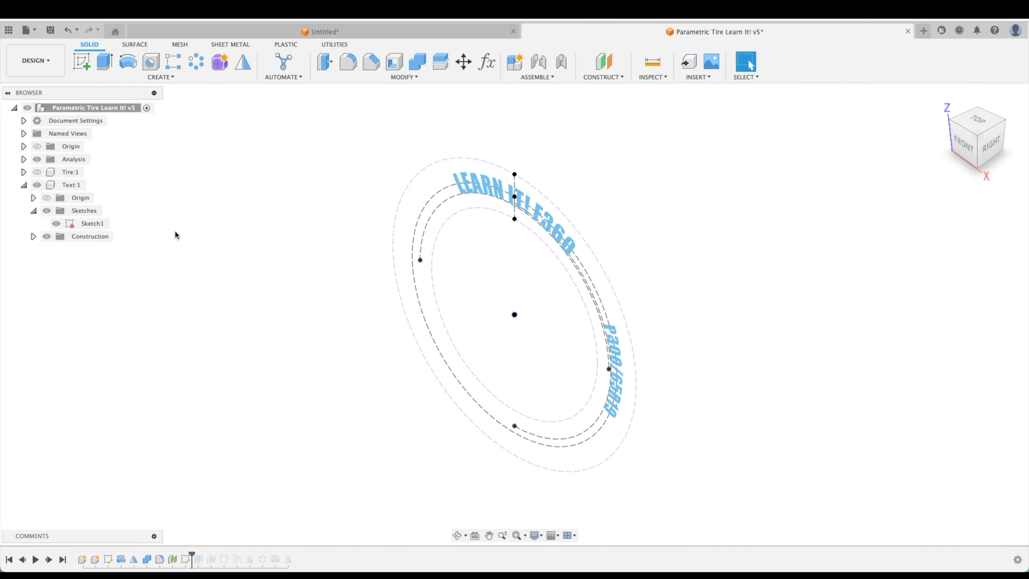
{"action": "left_click", "coordinate": [63, 560]}
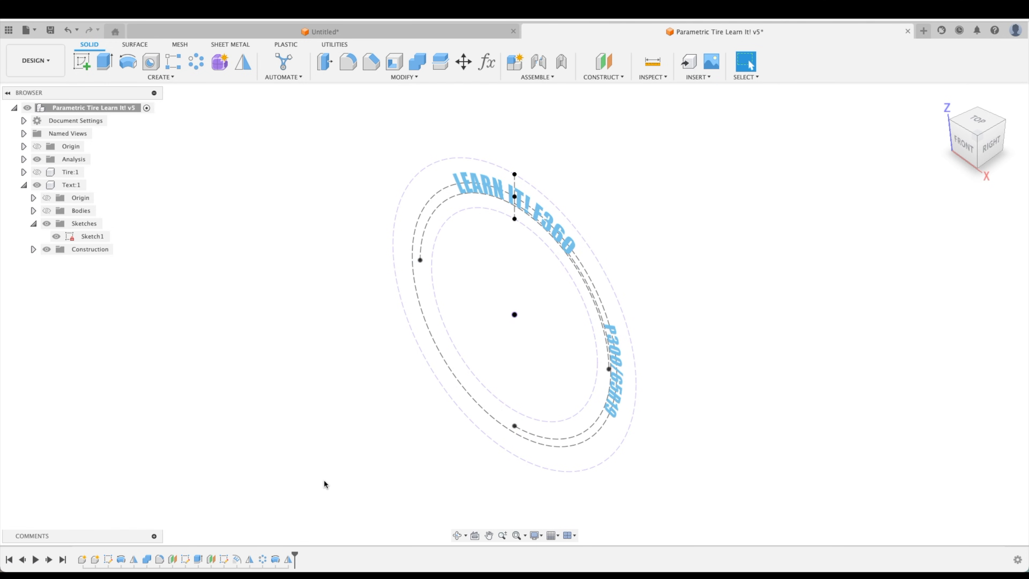
{"action": "right_click", "coordinate": [288, 560]}
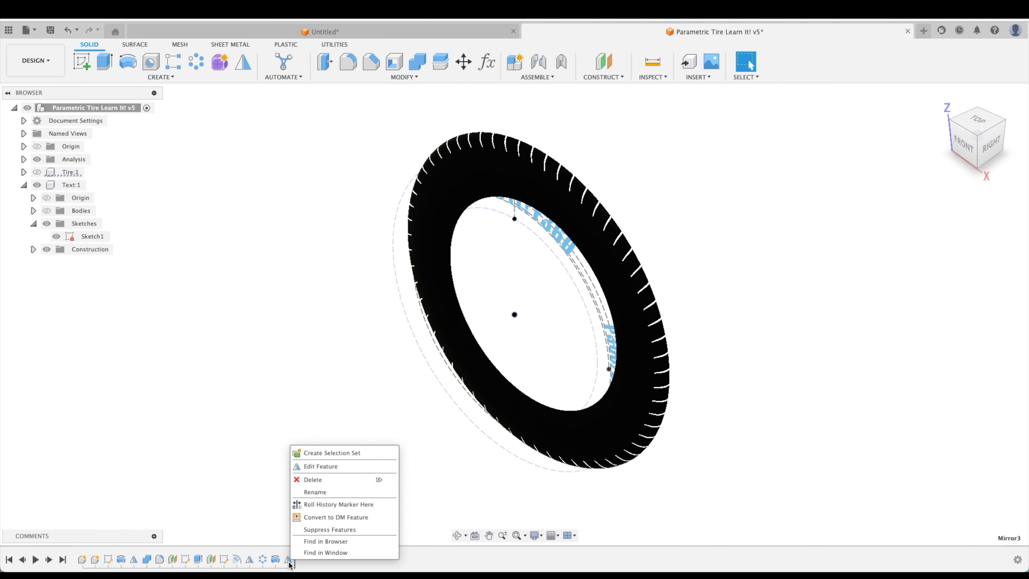
{"action": "left_click", "coordinate": [424, 506]}
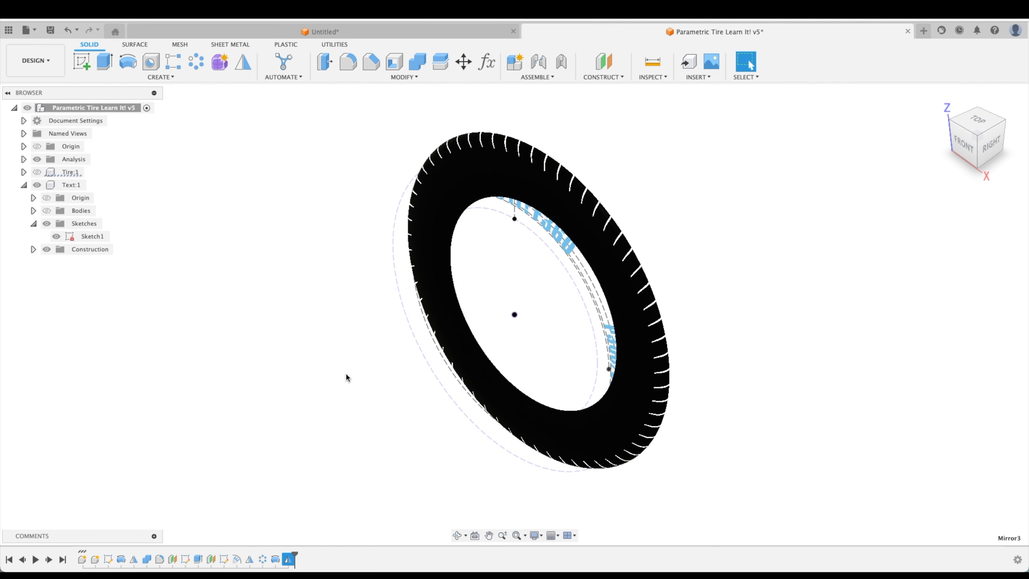
{"action": "left_click", "coordinate": [37, 171]}
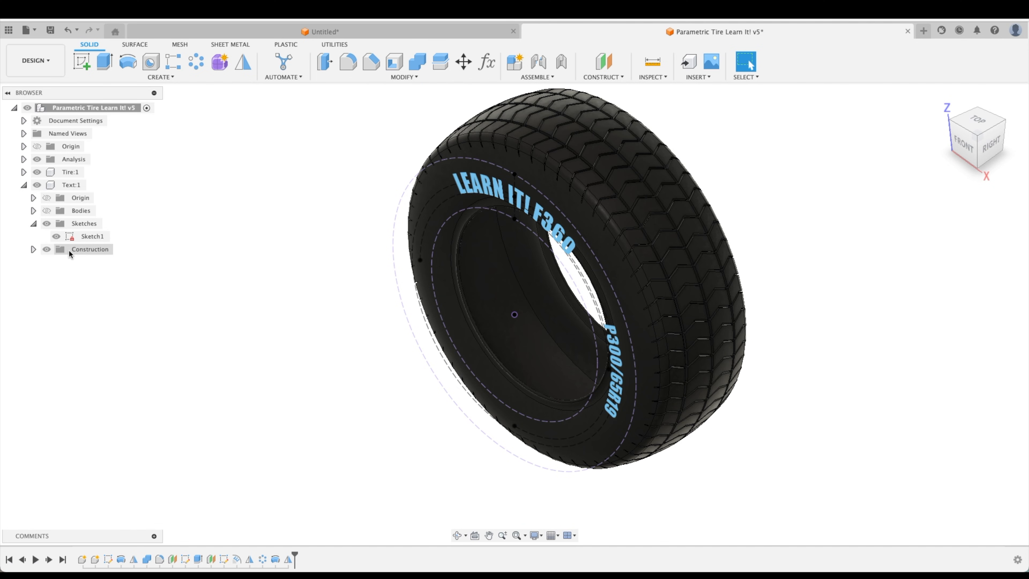
{"action": "left_click", "coordinate": [46, 211]}
{"action": "middle_click_drag", "start_coordinate": [762, 296], "coordinate": [831, 271], "text": "shift"}
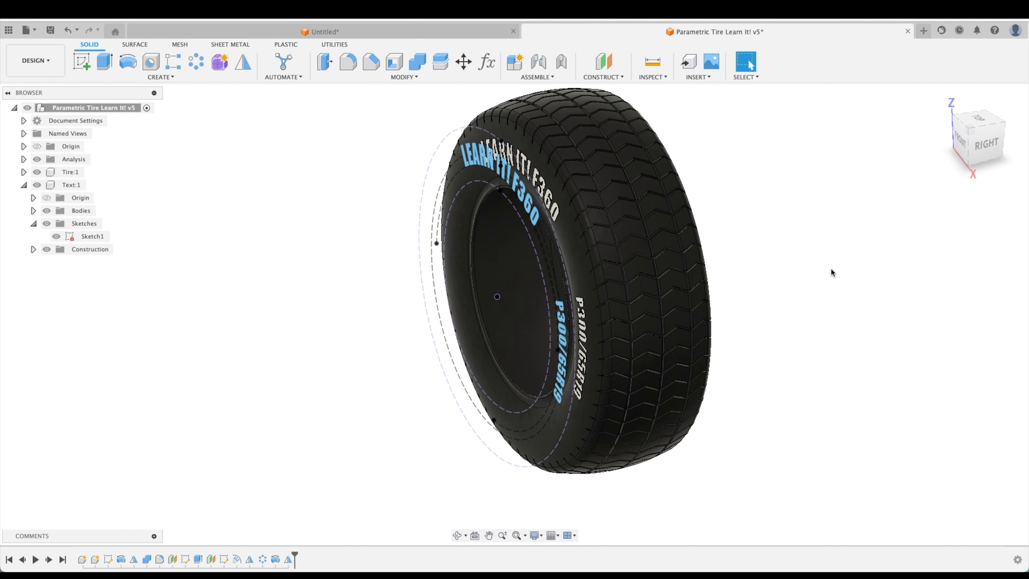
{"action": "scroll", "coordinate": [833, 303], "scroll_direction": "up", "scroll_amount": 3}
{"action": "mouse_move", "coordinate": [283, 226]}
{"action": "middle_mouse_down", "text": "shift"}
{"action": "mouse_move", "coordinate": [253, 226]}
{"action": "mouse_move", "coordinate": [236, 324]}
{"action": "mouse_move", "coordinate": [353, 416]}
{"action": "mouse_move", "coordinate": [311, 392]}
{"action": "middle_mouse_up", "text": "shift"}
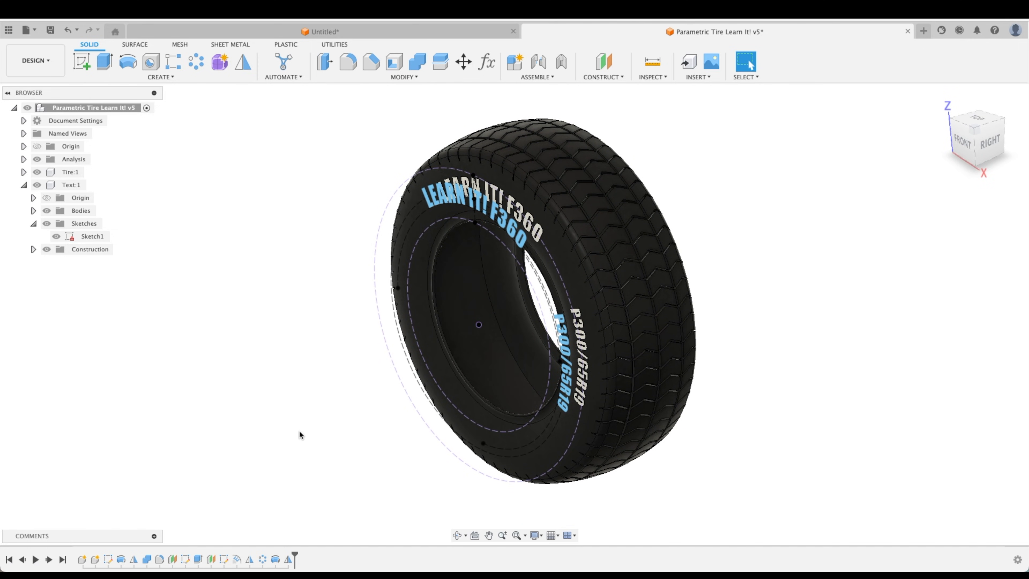
Suppress the tread features at the end of the timeline, from the construction plane through the final mirror
{"action": "left_click", "coordinate": [211, 559]}
{"action": "left_click", "coordinate": [289, 559], "text": "shift"}
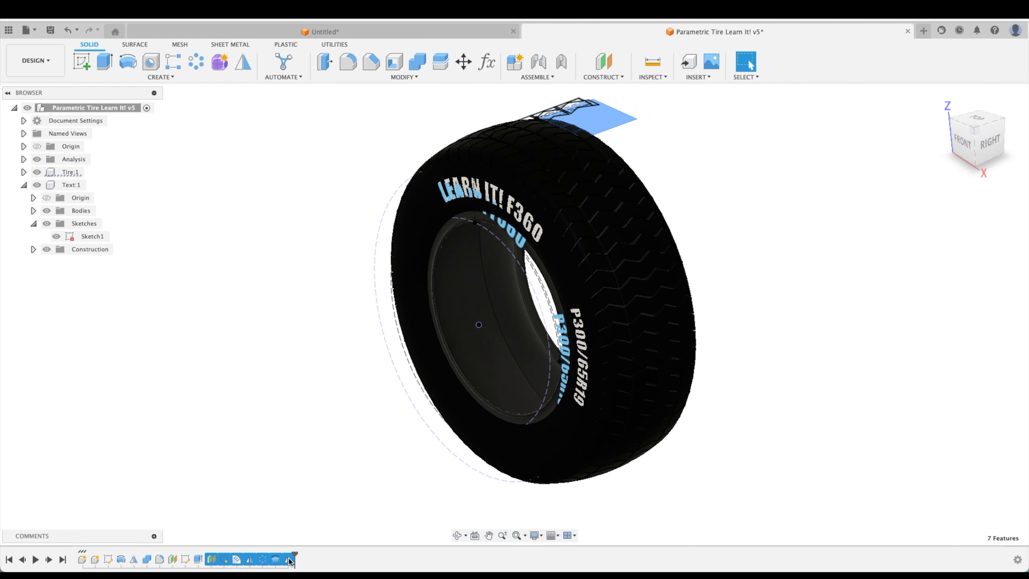
{"action": "right_click", "coordinate": [285, 560]}
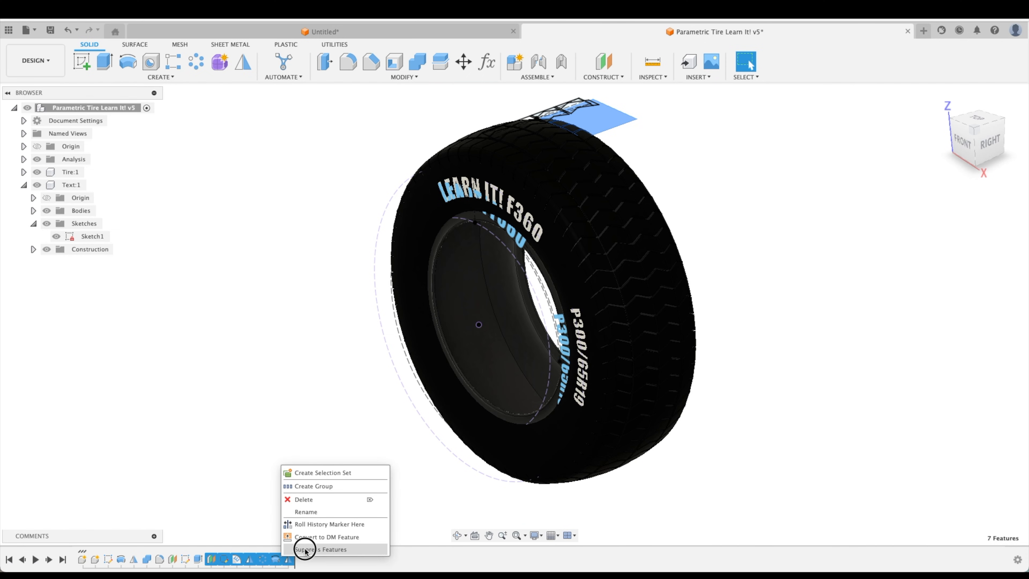
{"action": "left_click", "coordinate": [320, 549]}
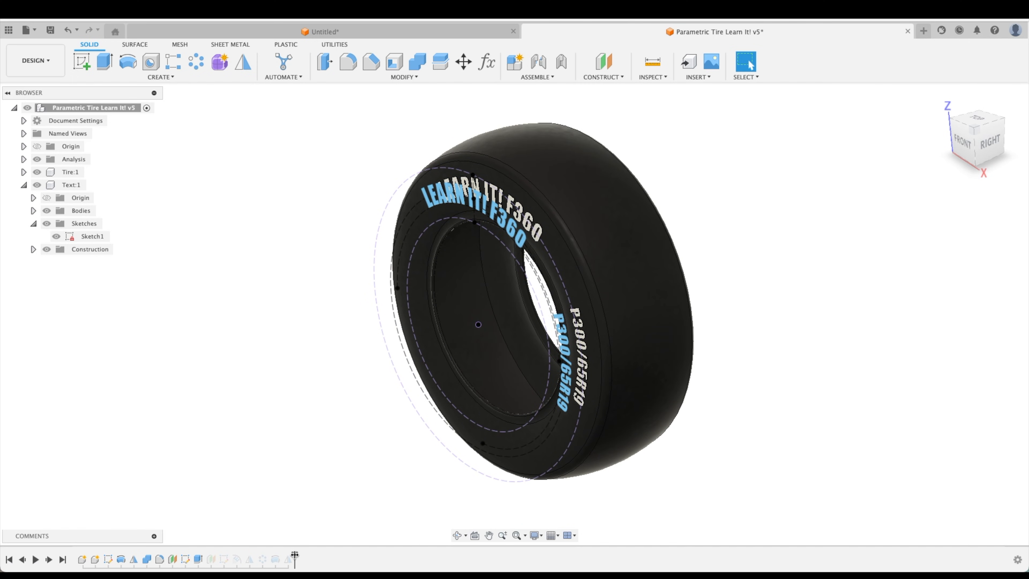
Roll the history marker back to just after the text extrusion
{"action": "left_click_drag", "start_coordinate": [285, 555], "coordinate": [198, 558]}
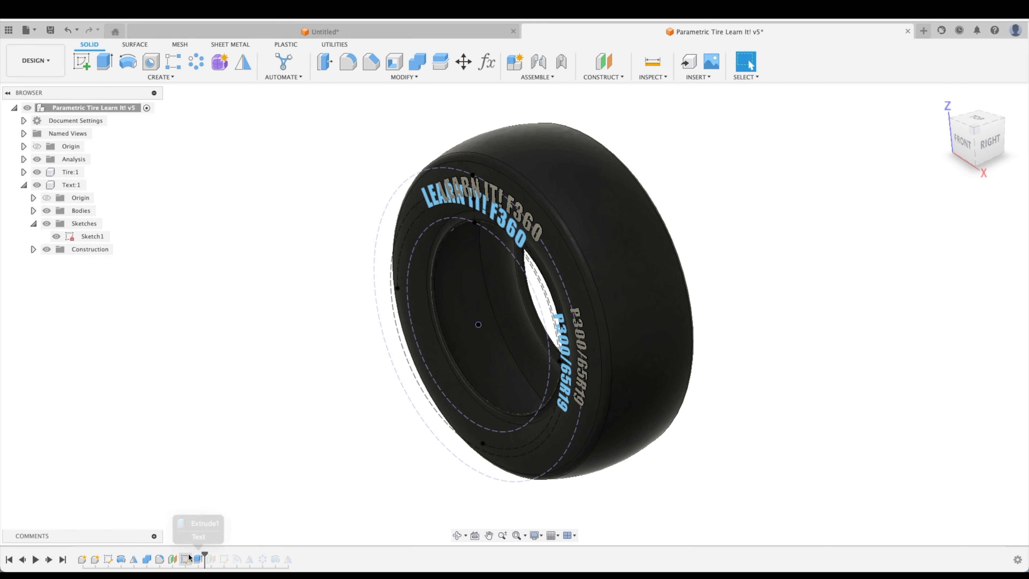
{"action": "left_click", "coordinate": [186, 559]}
{"action": "left_click", "coordinate": [118, 313]}
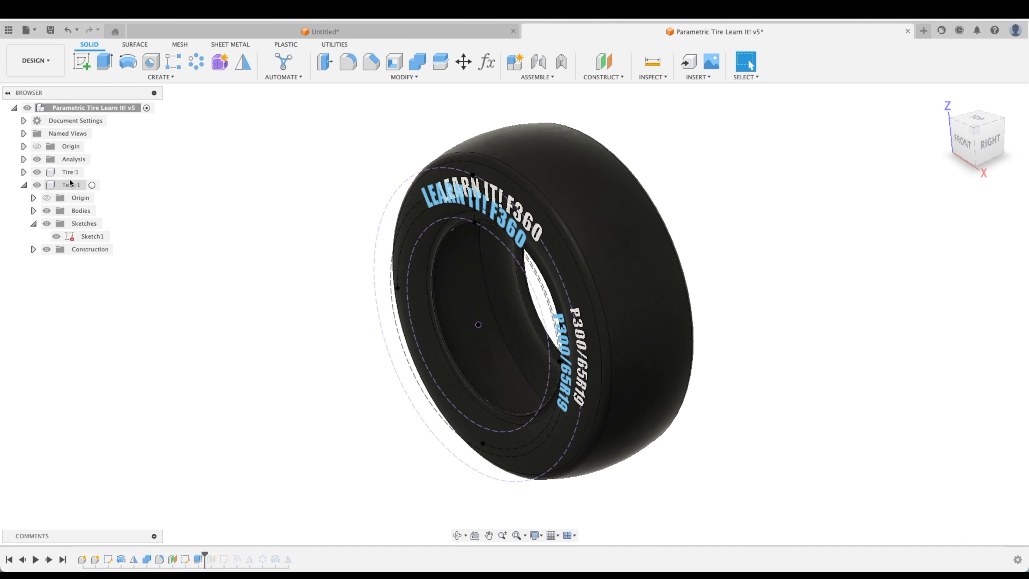
Activate the Text component and hide its Sketch1
{"action": "left_click", "coordinate": [93, 184]}
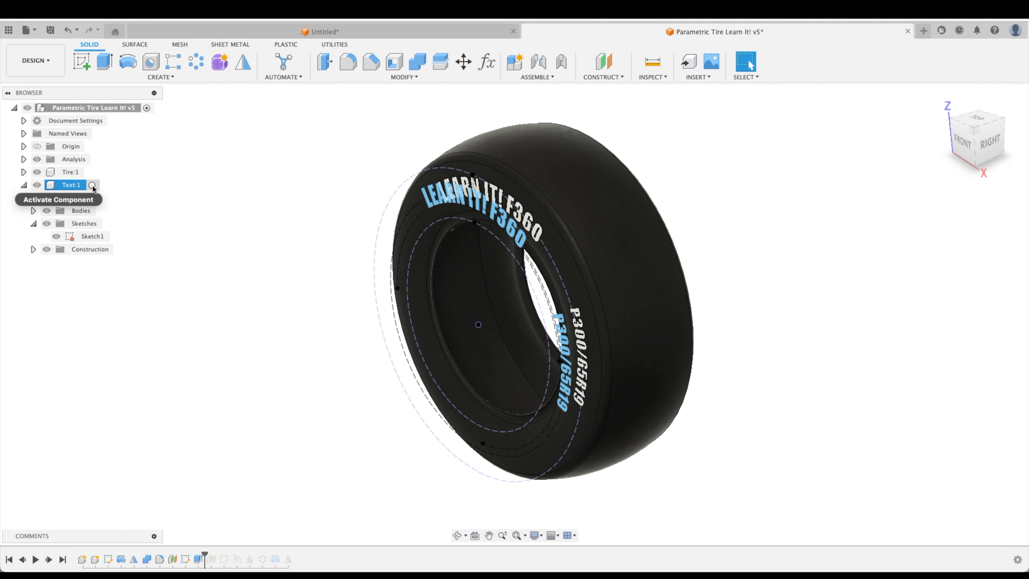
{"action": "left_click", "coordinate": [207, 204]}
{"action": "scroll", "coordinate": [206, 432], "scroll_direction": "right", "scroll_amount": 3}
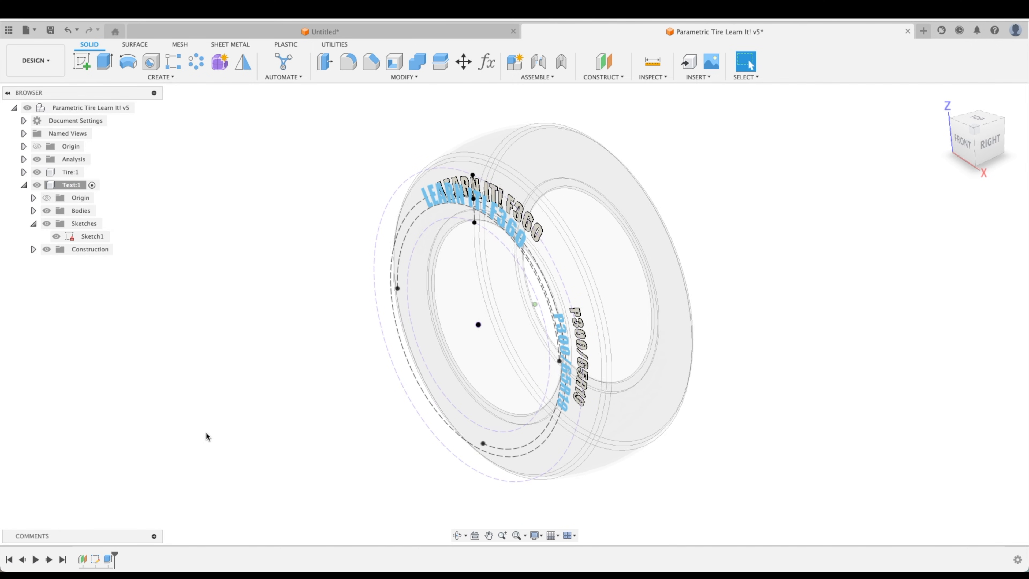
{"action": "scroll", "coordinate": [205, 432], "scroll_direction": "right", "scroll_amount": 2}
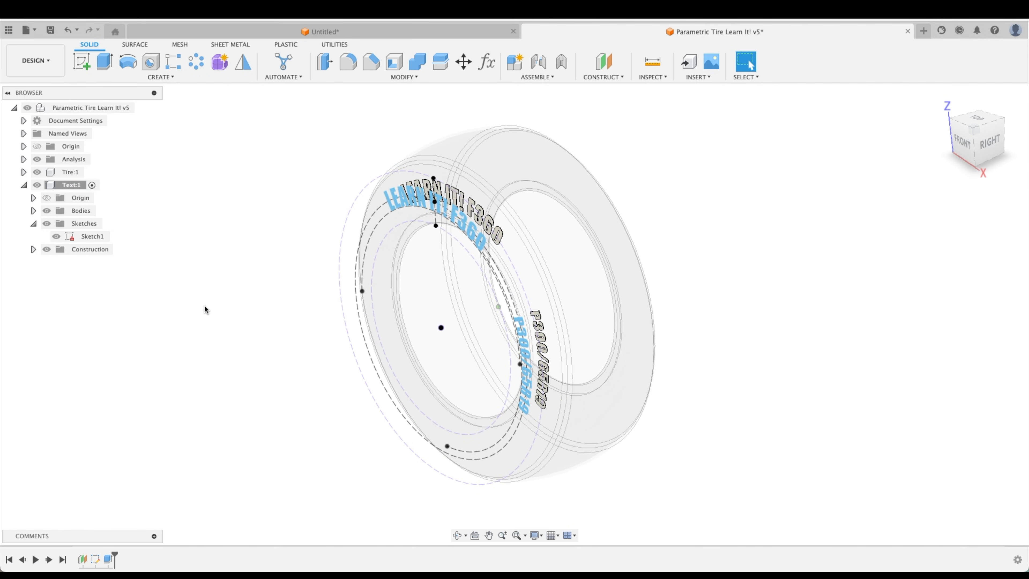
{"action": "left_click", "coordinate": [56, 236]}
Set up a Circular Pattern with object type Features, using the text extrusion as the object and the Y axis as the axis
{"action": "mouse_move", "coordinate": [175, 295]}
{"action": "middle_mouse_down", "text": "shift"}
{"action": "mouse_move", "coordinate": [206, 309]}
{"action": "mouse_move", "coordinate": [202, 367]}
{"action": "middle_mouse_up", "text": "shift"}
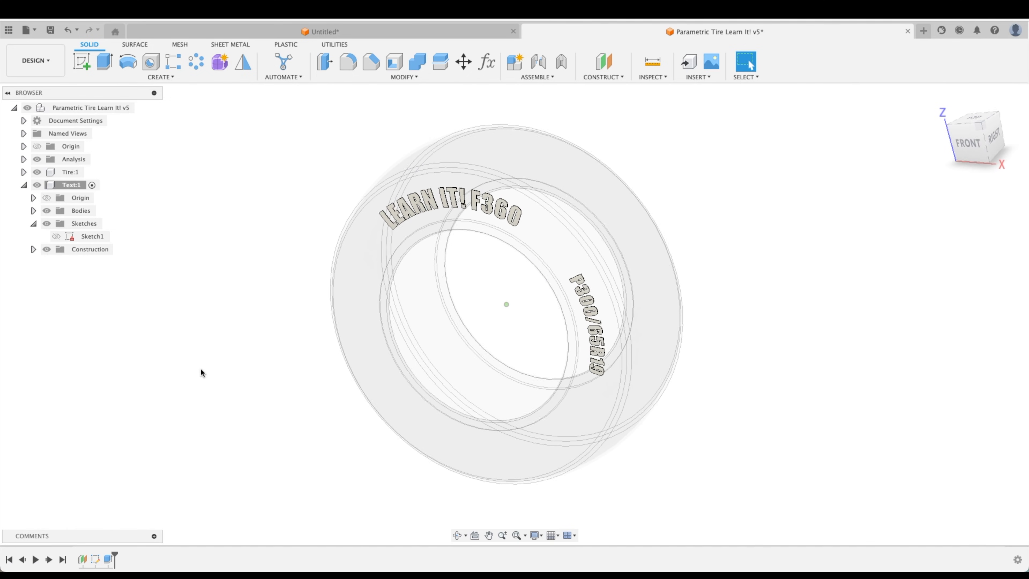
{"action": "scroll", "coordinate": [822, 316], "scroll_direction": "left", "scroll_amount": 10, "text": "shift"}
{"action": "middle_click_drag", "start_coordinate": [821, 312], "coordinate": [636, 145], "text": "shift"}
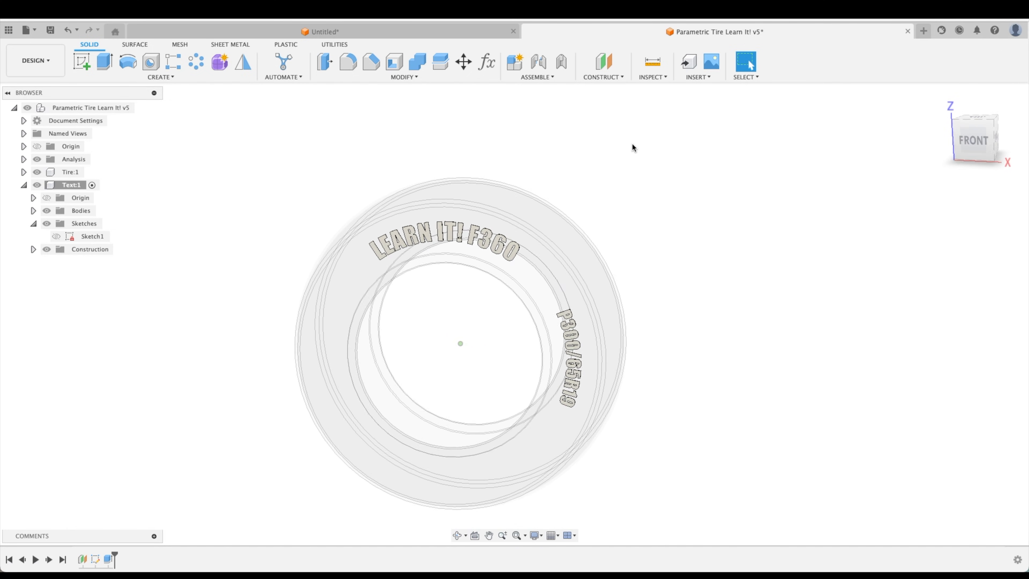
{"action": "left_click", "coordinate": [197, 63]}
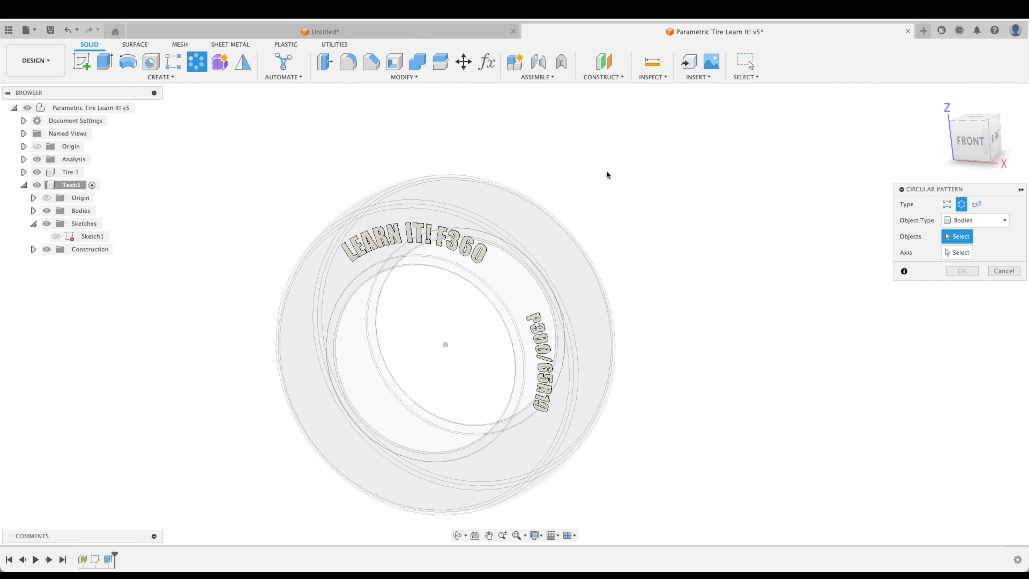
{"action": "left_click", "coordinate": [973, 225]}
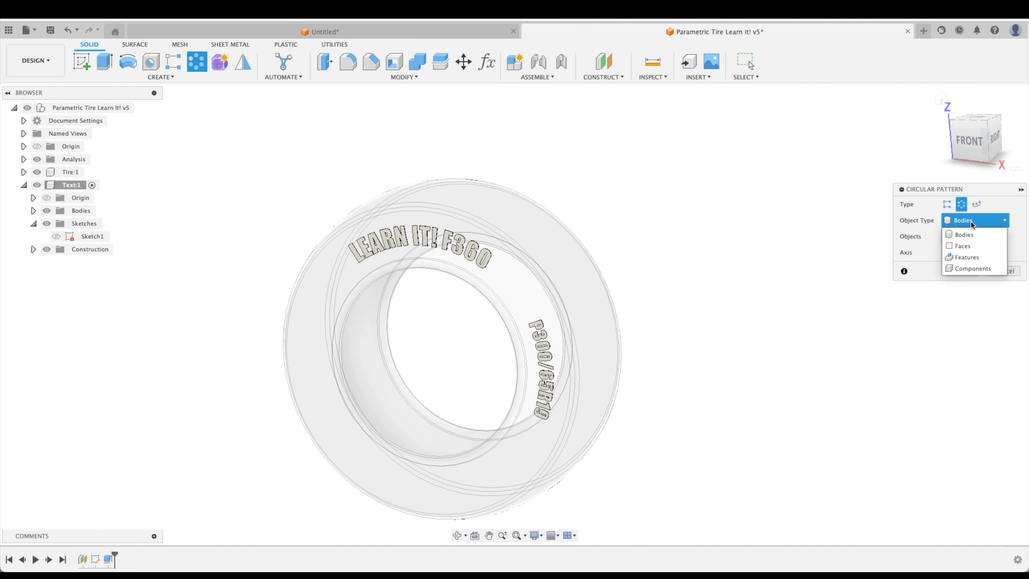
{"action": "left_click", "coordinate": [976, 258]}
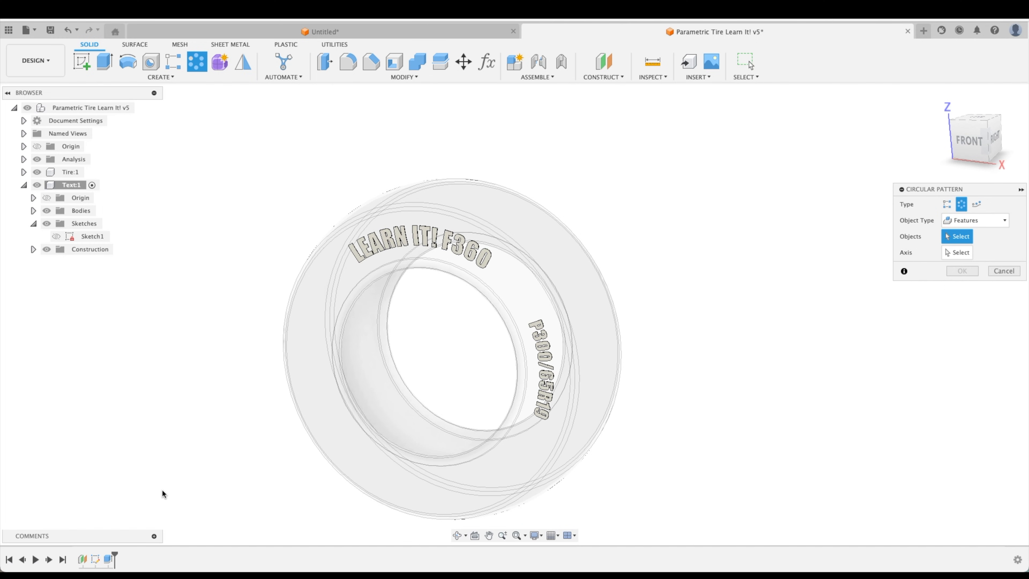
{"action": "left_click", "coordinate": [109, 560]}
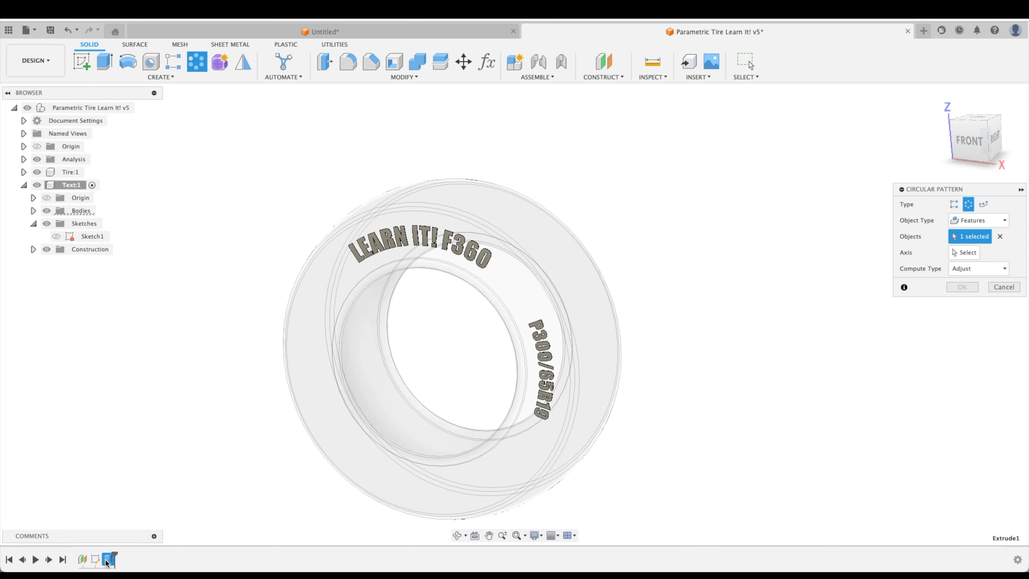
{"action": "left_click", "coordinate": [968, 254]}
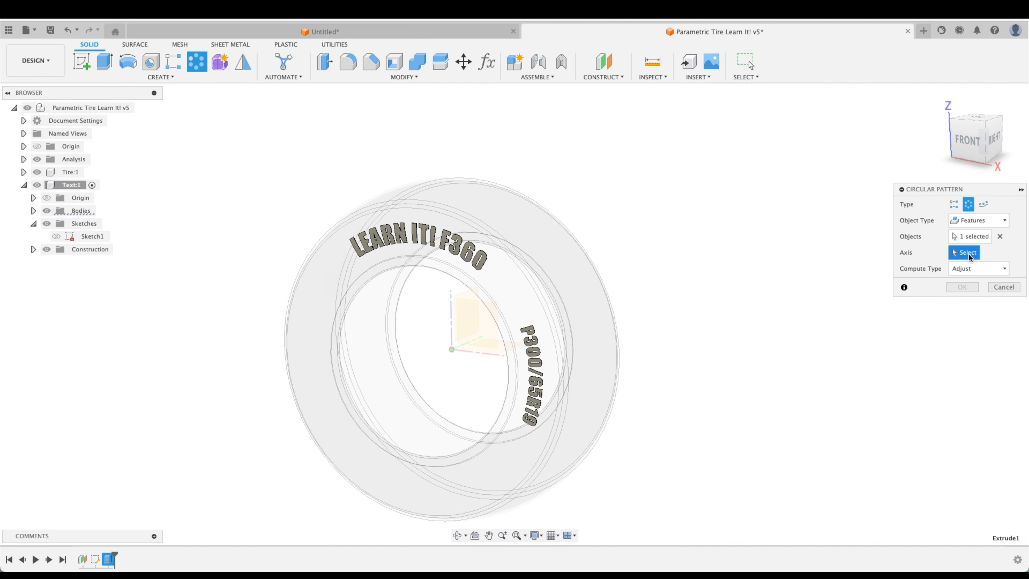
{"action": "middle_click_drag", "start_coordinate": [705, 408], "coordinate": [515, 382], "text": "shift"}
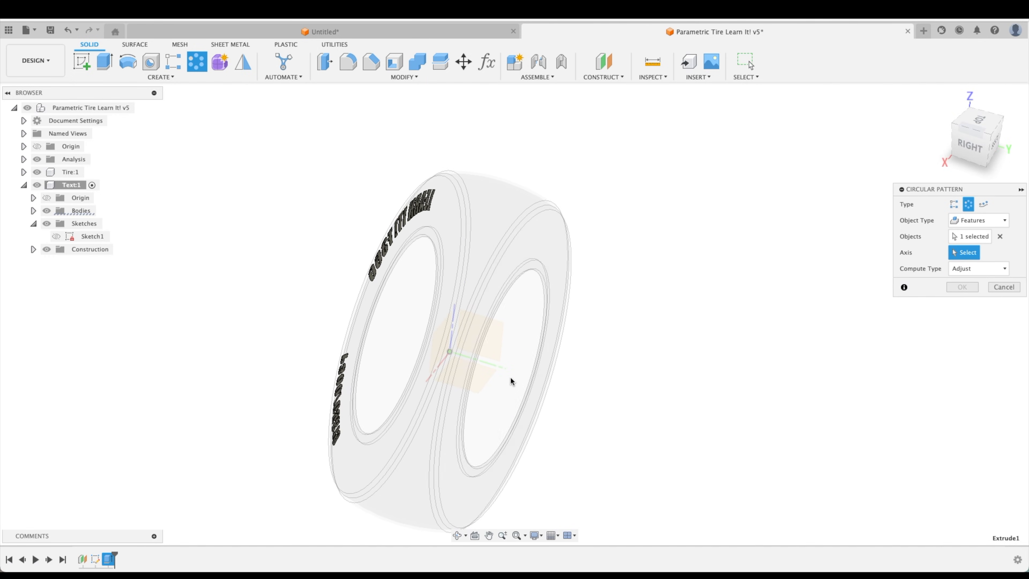
{"action": "left_click", "coordinate": [499, 367]}
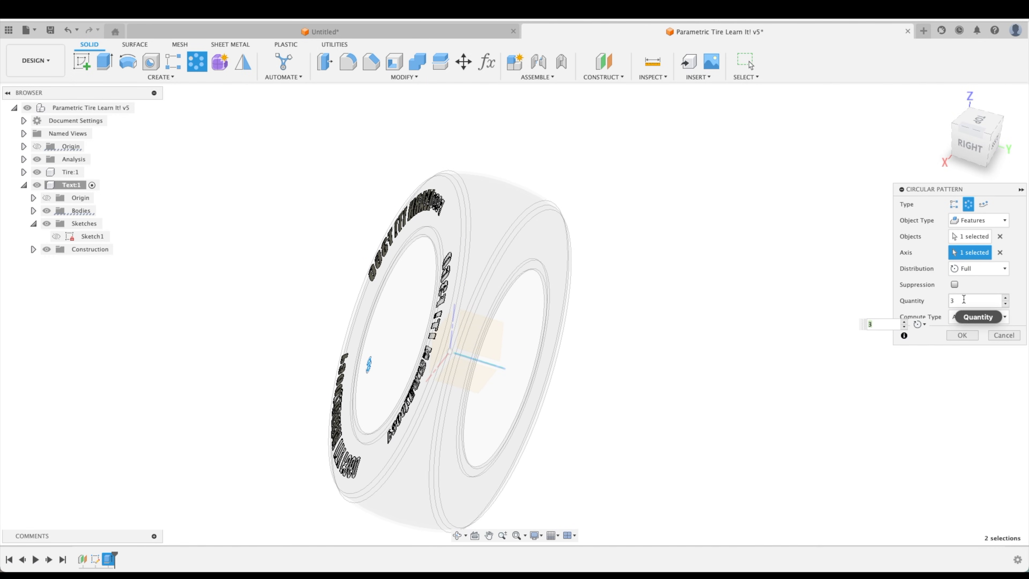
Set the circular pattern's quantity to 2 with full distribution and create it
{"action": "type", "text": "2"}
{"action": "middle_click_drag", "start_coordinate": [840, 322], "coordinate": [812, 325], "text": "shift"}
{"action": "scroll", "coordinate": [813, 326], "scroll_direction": "left", "scroll_amount": 10, "text": "shift"}
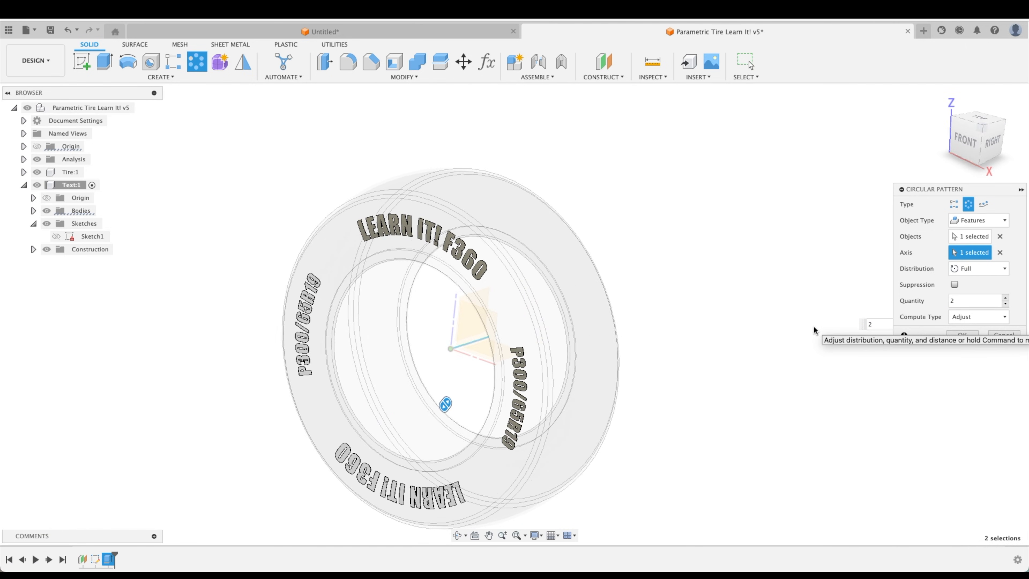
{"action": "scroll", "coordinate": [814, 327], "scroll_direction": "up", "scroll_amount": 5, "text": "shift"}
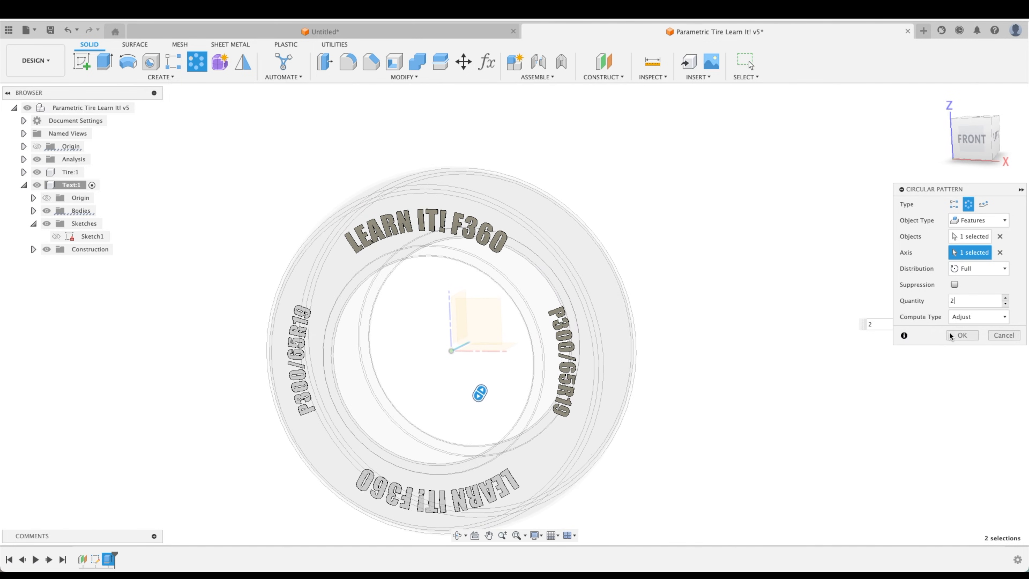
{"action": "left_click", "coordinate": [971, 335]}
{"action": "left_click", "coordinate": [940, 101]}
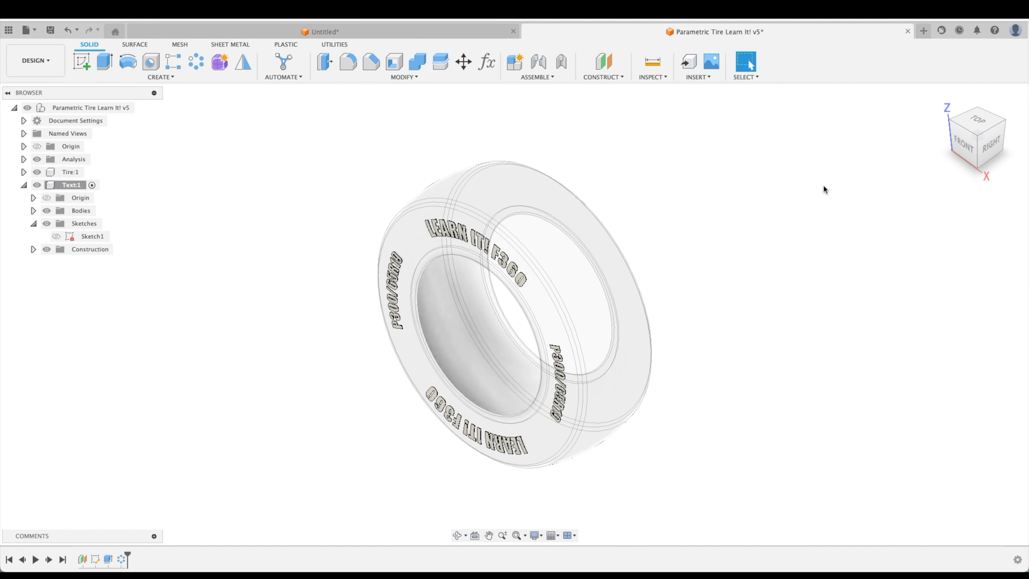
Activate the top-level Parametric Tire component and set the RimDia user parameter to 21 in
{"action": "left_click", "coordinate": [146, 107]}
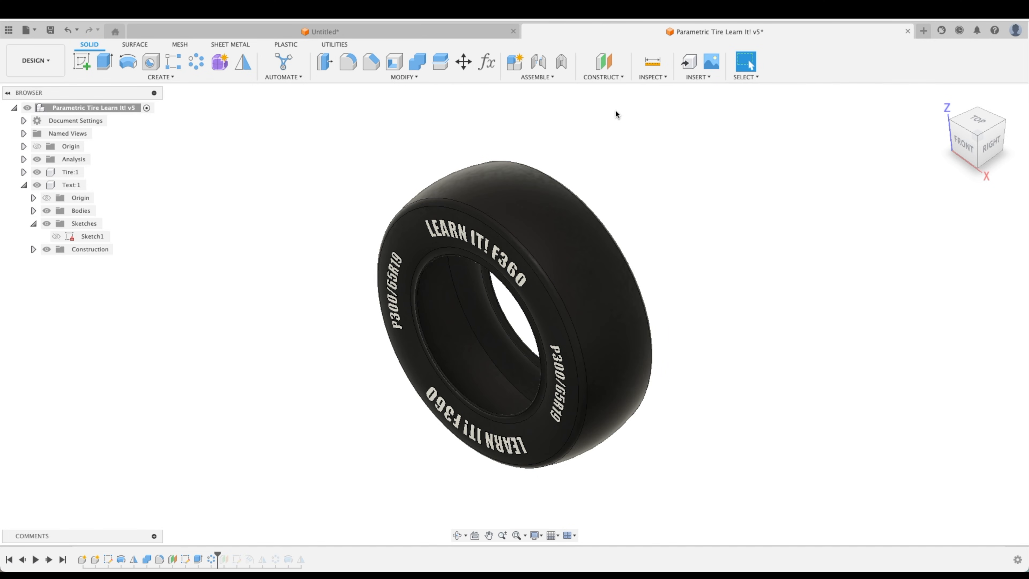
{"action": "scroll", "coordinate": [626, 110], "scroll_direction": "right", "scroll_amount": 10}
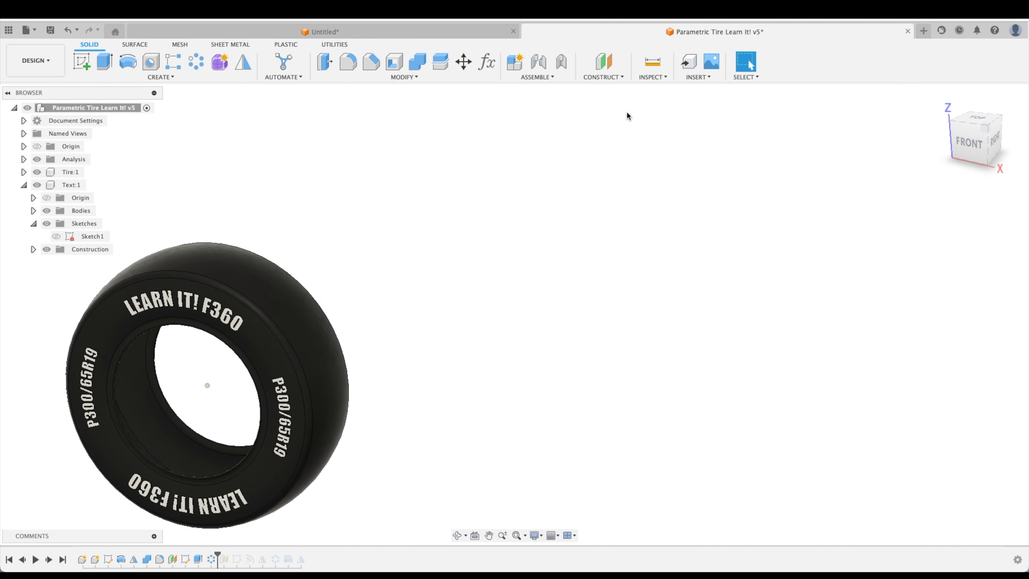
{"action": "left_click", "coordinate": [486, 61]}
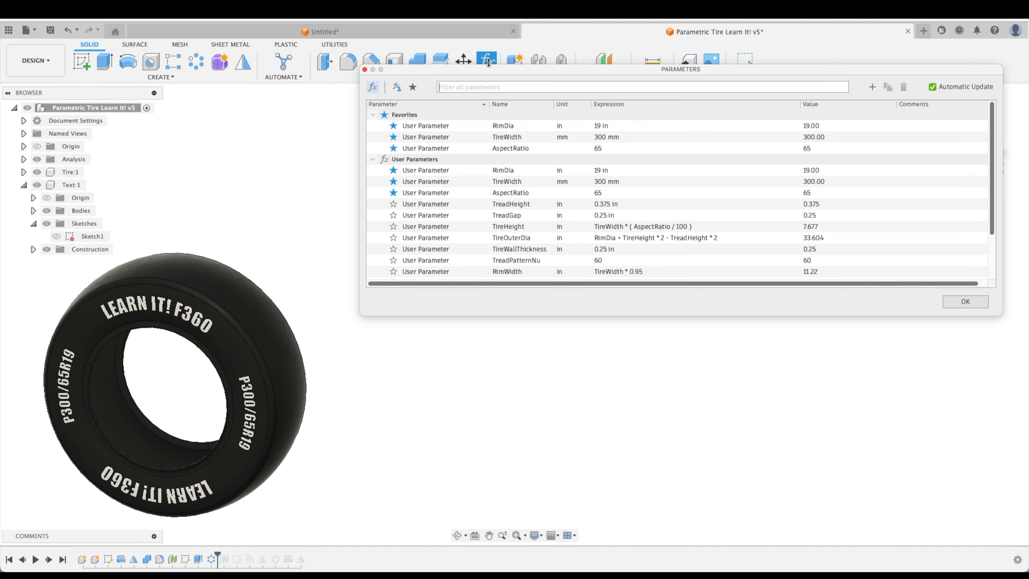
{"action": "left_click", "coordinate": [616, 126]}
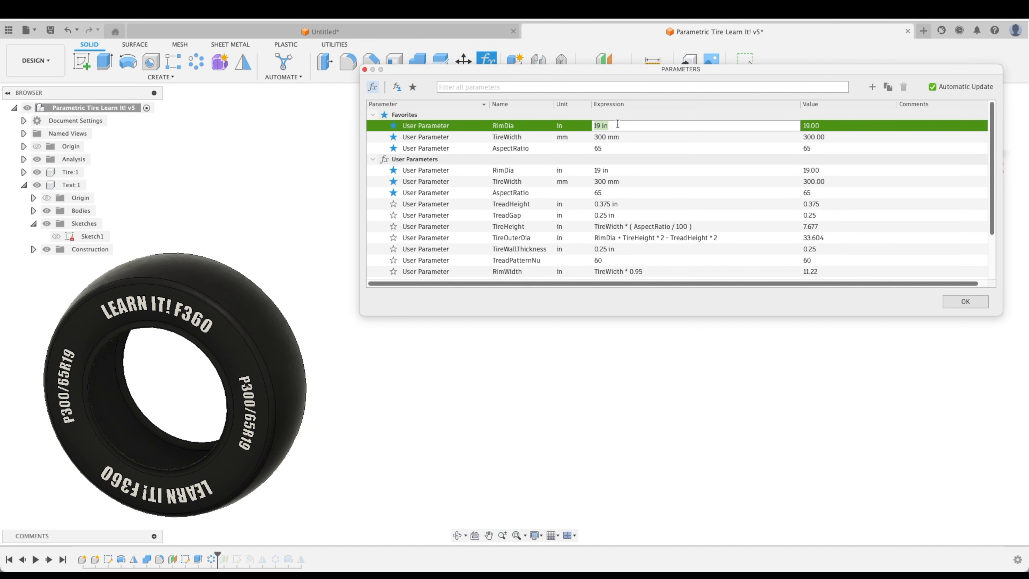
{"action": "type", "text": "21"}
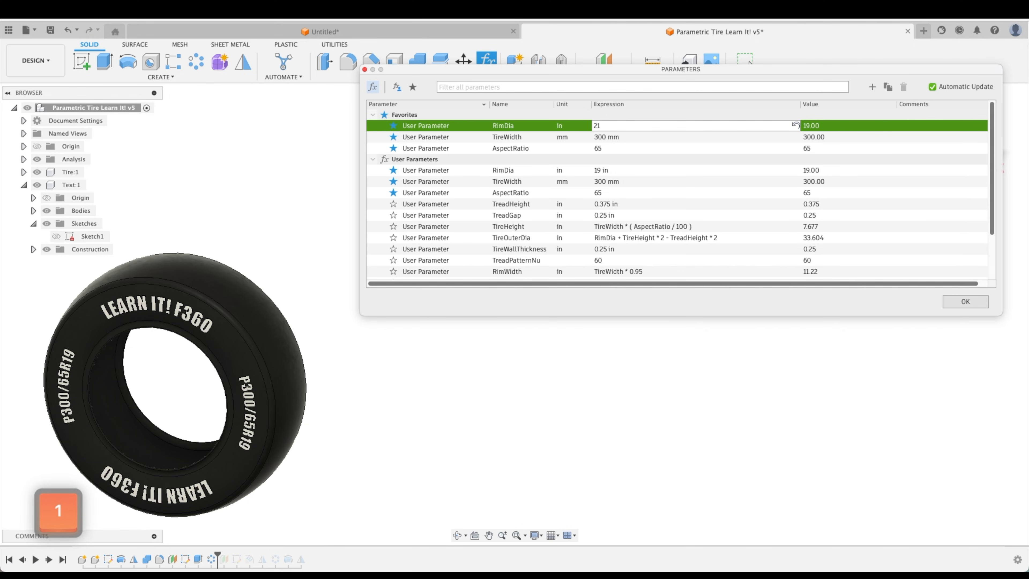
{"action": "key", "text": "Return"}
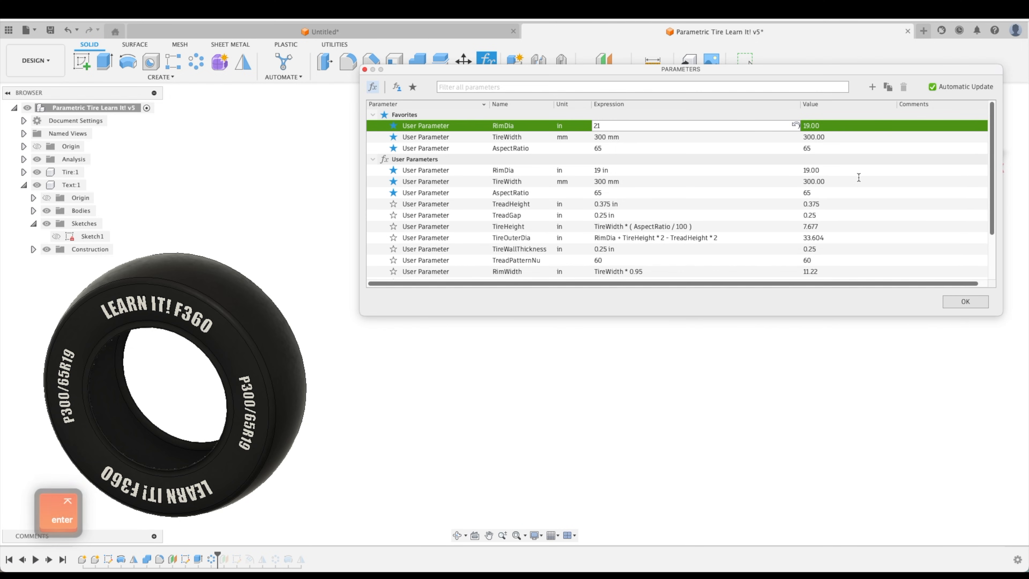
{"action": "left_click", "coordinate": [965, 301]}
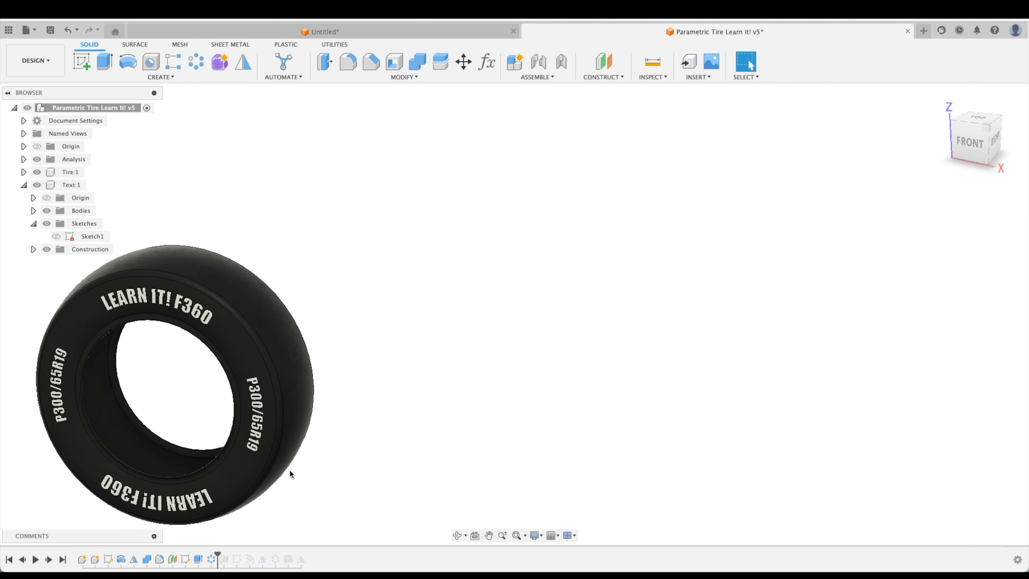
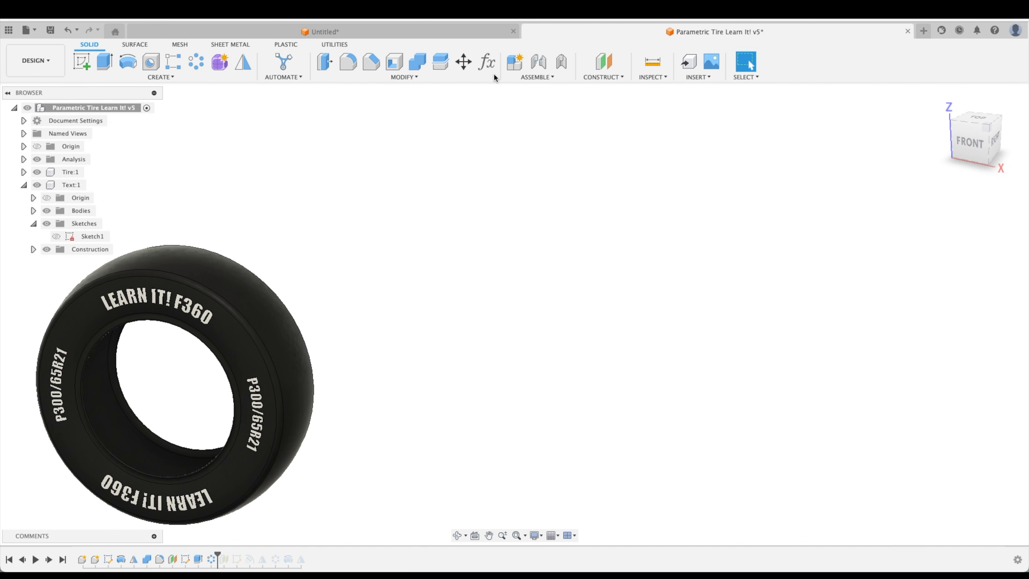
Turn off Automatic Update for the parameters so that several changes can be applied together
{"action": "left_click", "coordinate": [487, 61]}
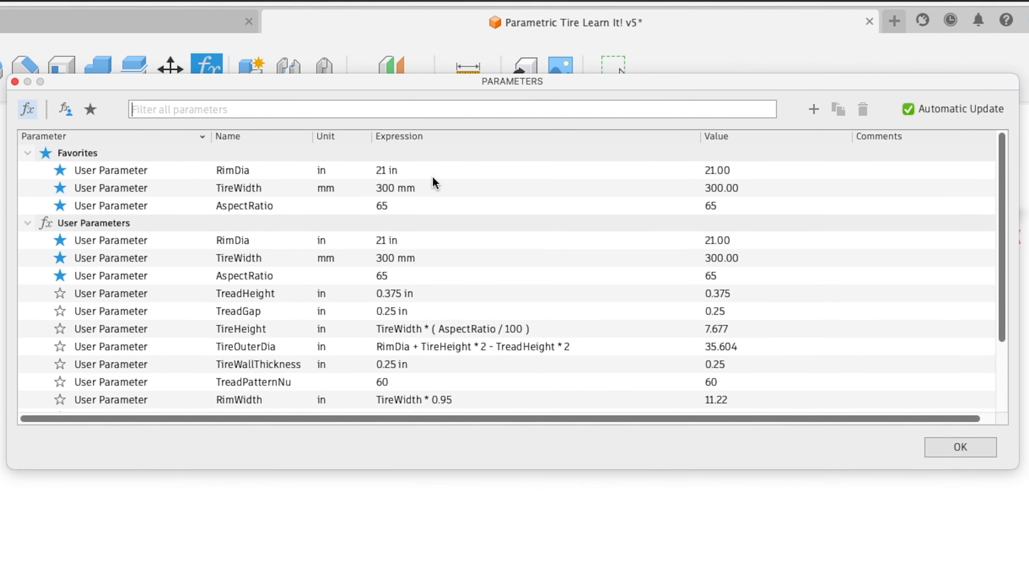
{"action": "left_click", "coordinate": [411, 172]}
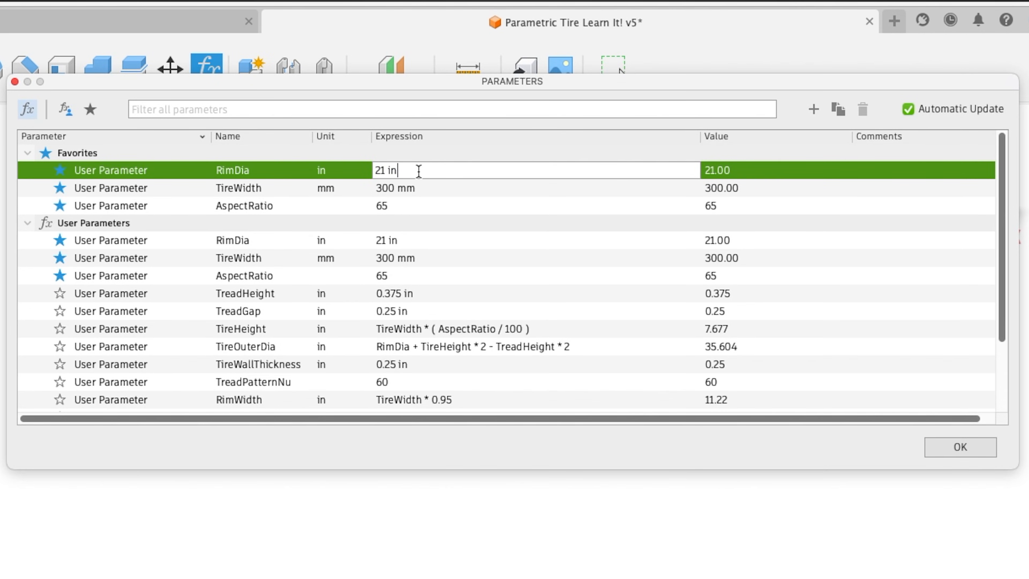
{"action": "left_click", "coordinate": [426, 192]}
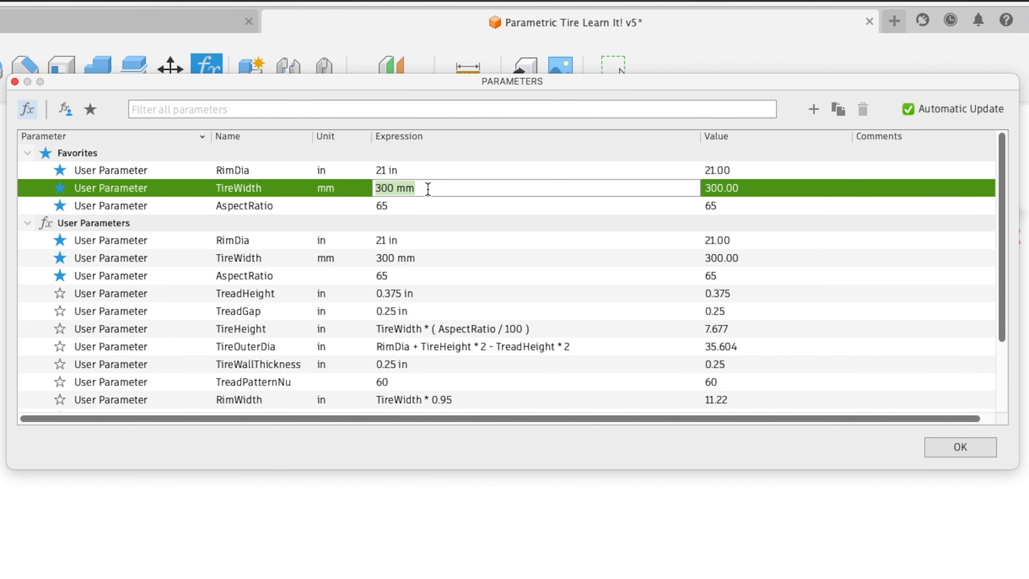
{"action": "left_click", "coordinate": [428, 203]}
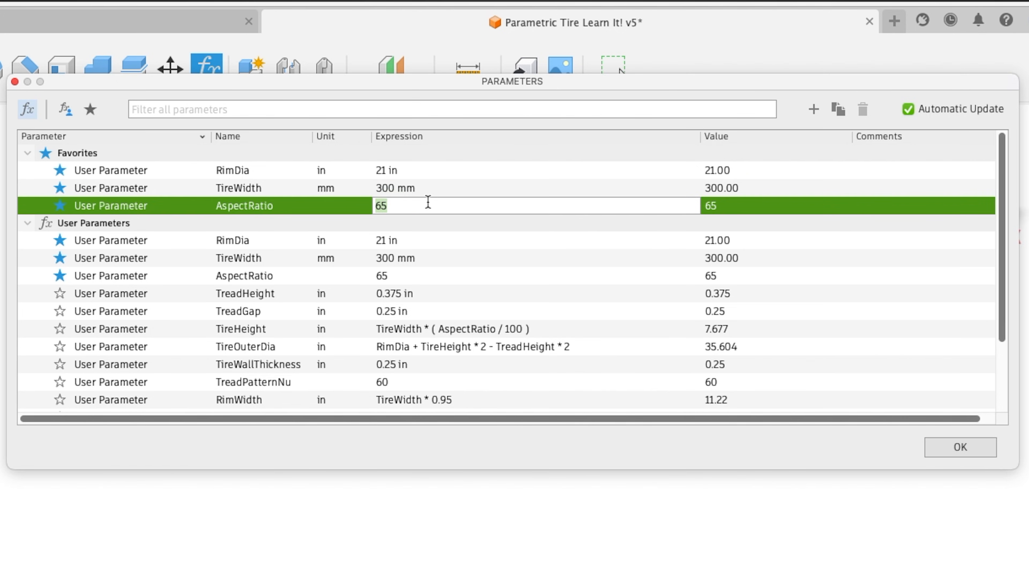
{"action": "left_click", "coordinate": [432, 186]}
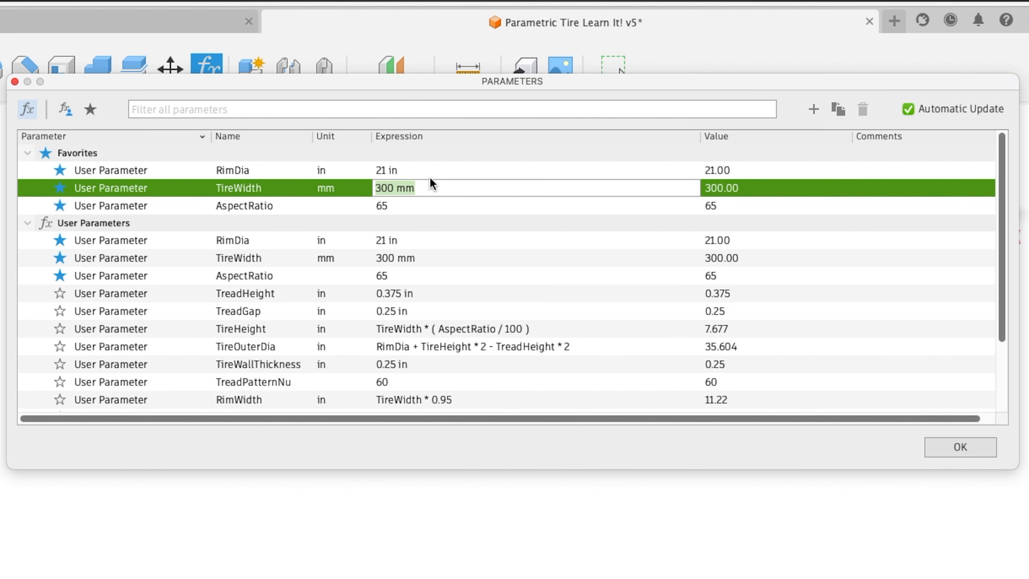
{"action": "left_click", "coordinate": [430, 168]}
{"action": "left_click", "coordinate": [908, 109]}
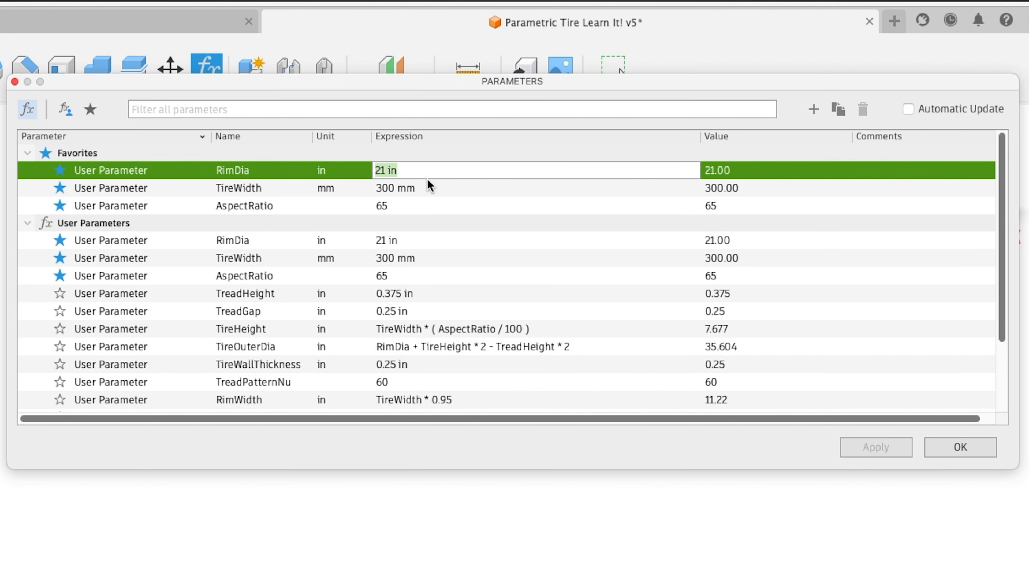
Set RimDia to 19 in, TireWidth to 350 mm and AspectRatio to 75, and apply the changes together
{"action": "type", "text": "19"}
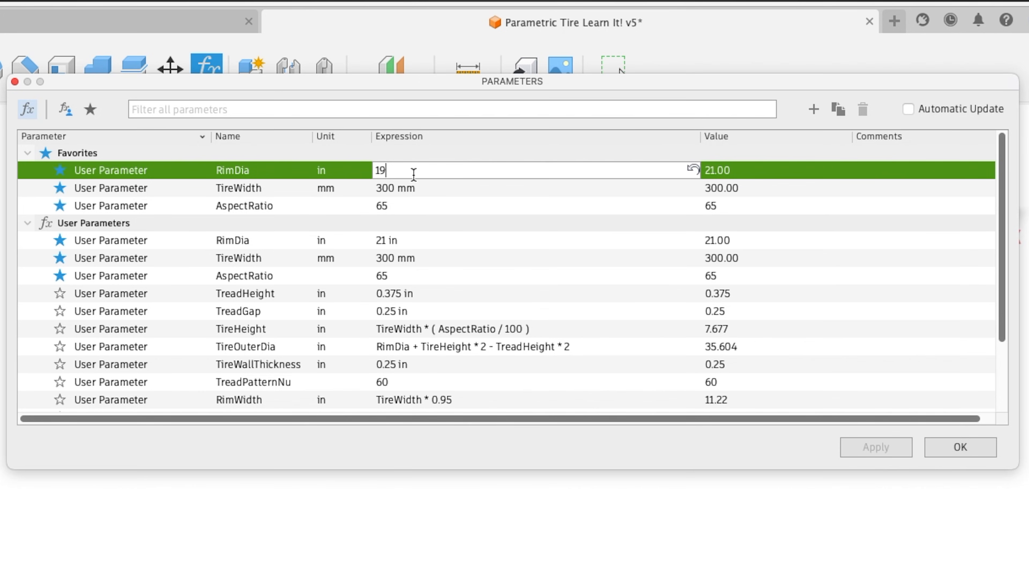
{"action": "left_click", "coordinate": [426, 186]}
{"action": "type", "text": "350"}
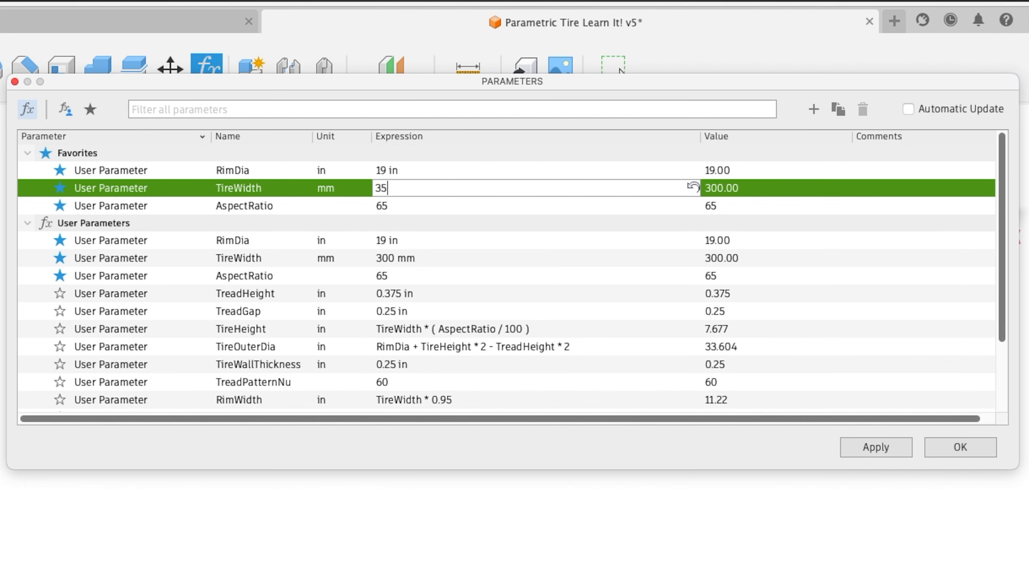
{"action": "left_click", "coordinate": [406, 205]}
{"action": "type", "text": "75"}
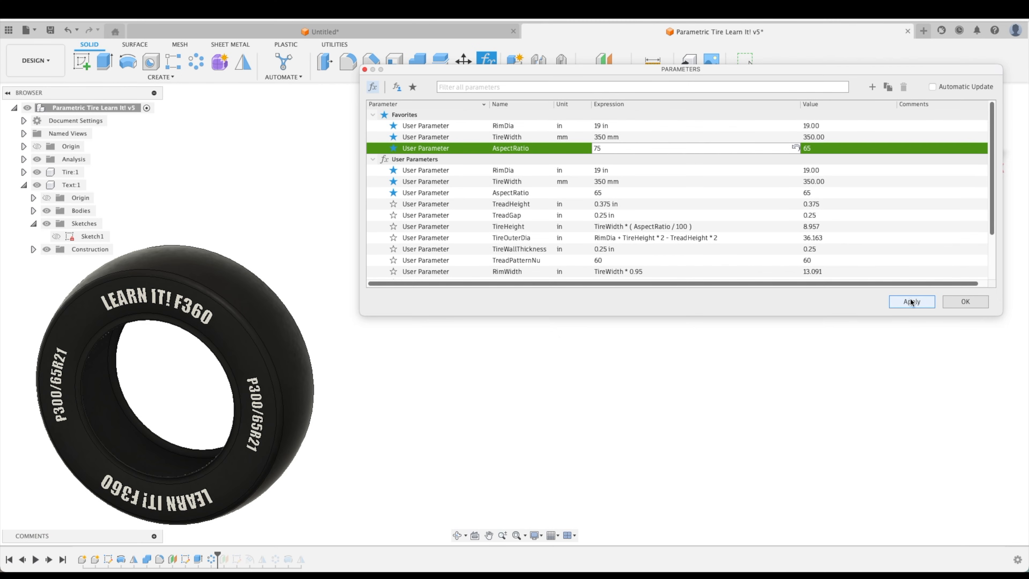
{"action": "left_click", "coordinate": [910, 302]}
{"action": "left_click", "coordinate": [556, 302]}
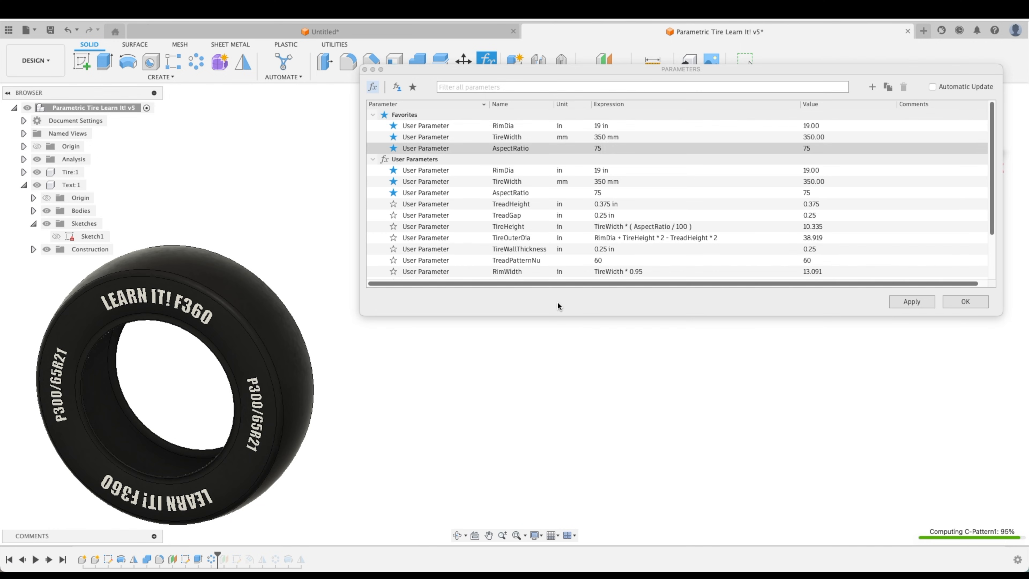
{"action": "left_click", "coordinate": [965, 301]}
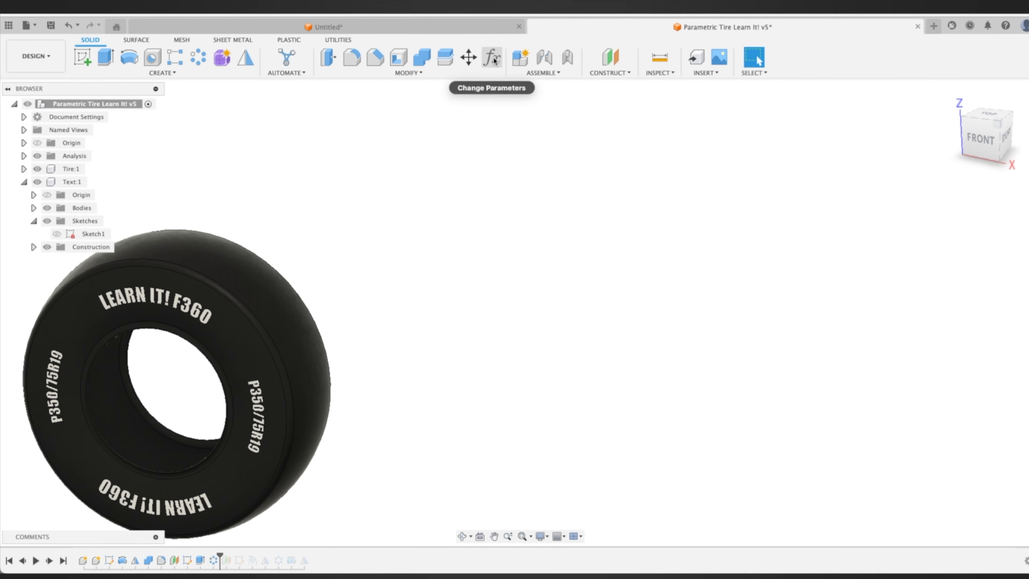
{"action": "left_click", "coordinate": [486, 60]}
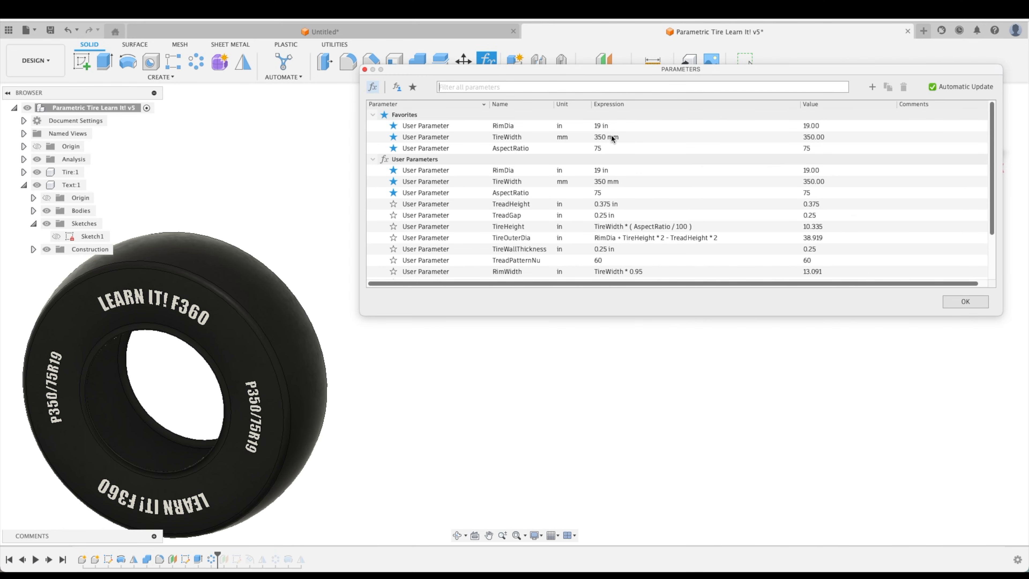
{"action": "left_click", "coordinate": [966, 301]}
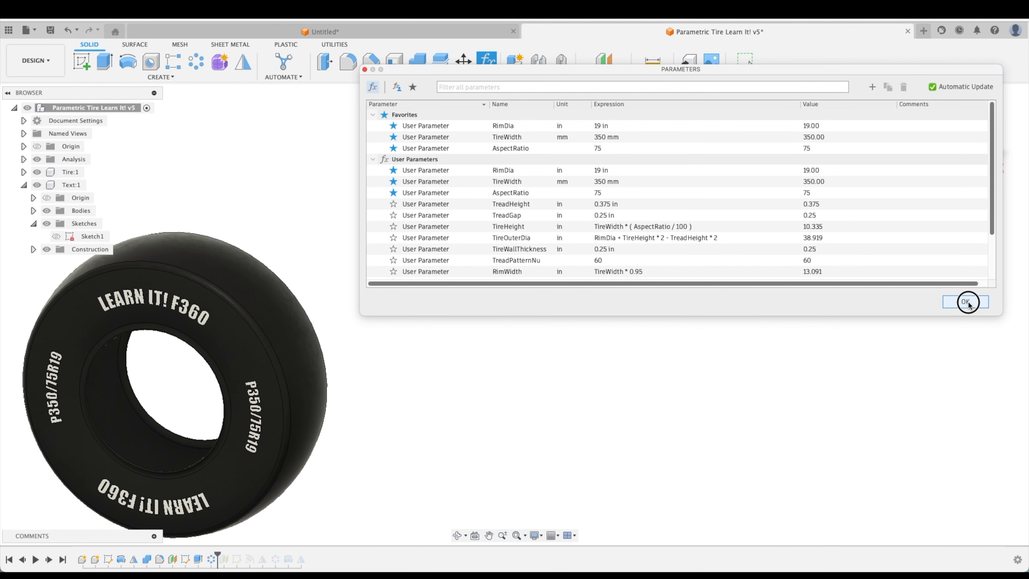
Roll the history marker to the end of the timeline and unsuppress all features after the text's circular pattern
{"action": "middle_click_drag", "start_coordinate": [582, 333], "coordinate": [735, 313]}
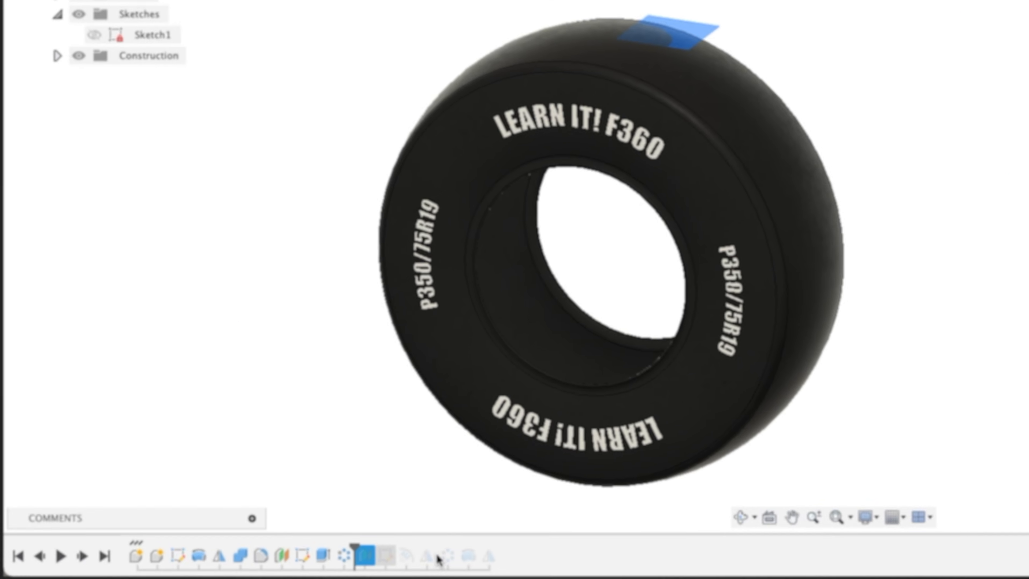
{"action": "left_click", "coordinate": [346, 557], "text": "shift"}
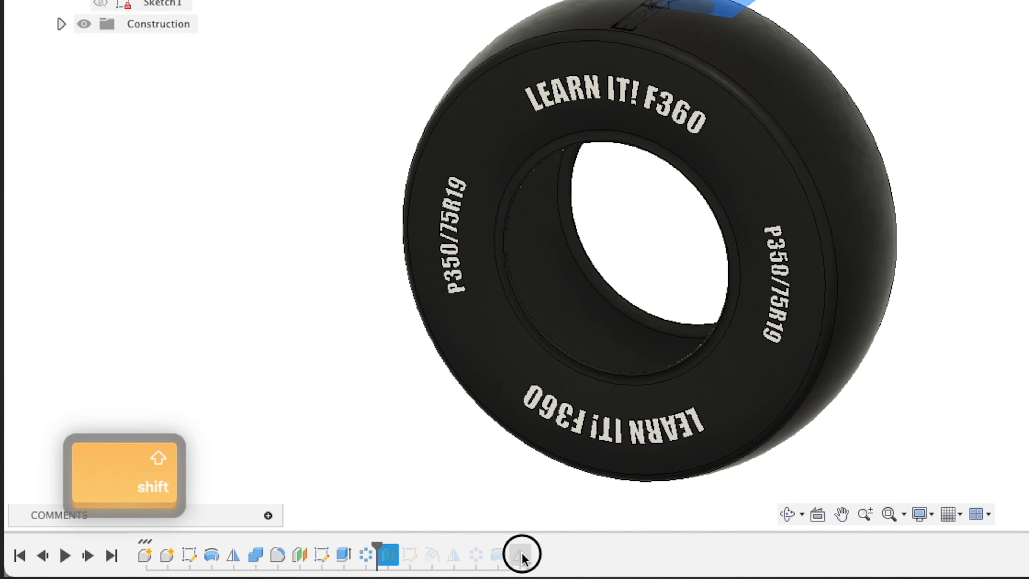
{"action": "right_click", "coordinate": [472, 560]}
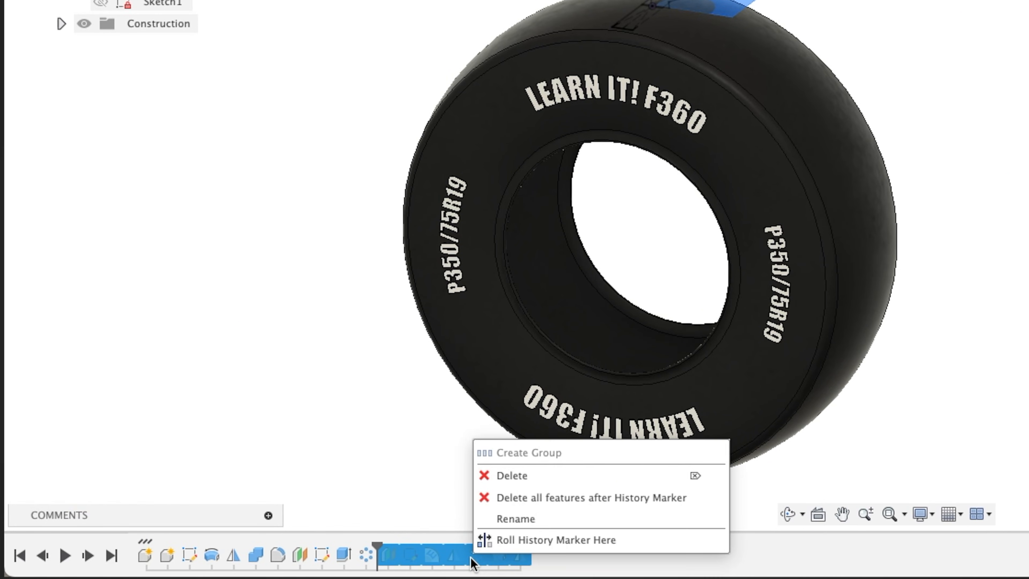
{"action": "left_click_drag", "start_coordinate": [376, 547], "coordinate": [600, 554]}
{"action": "right_click", "coordinate": [391, 560]}
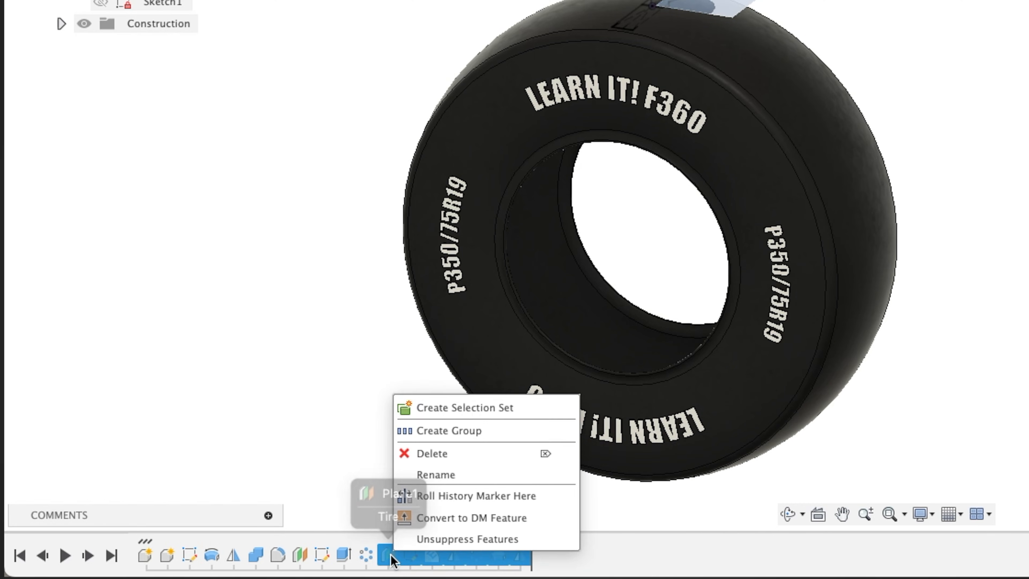
{"action": "left_click", "coordinate": [447, 540]}
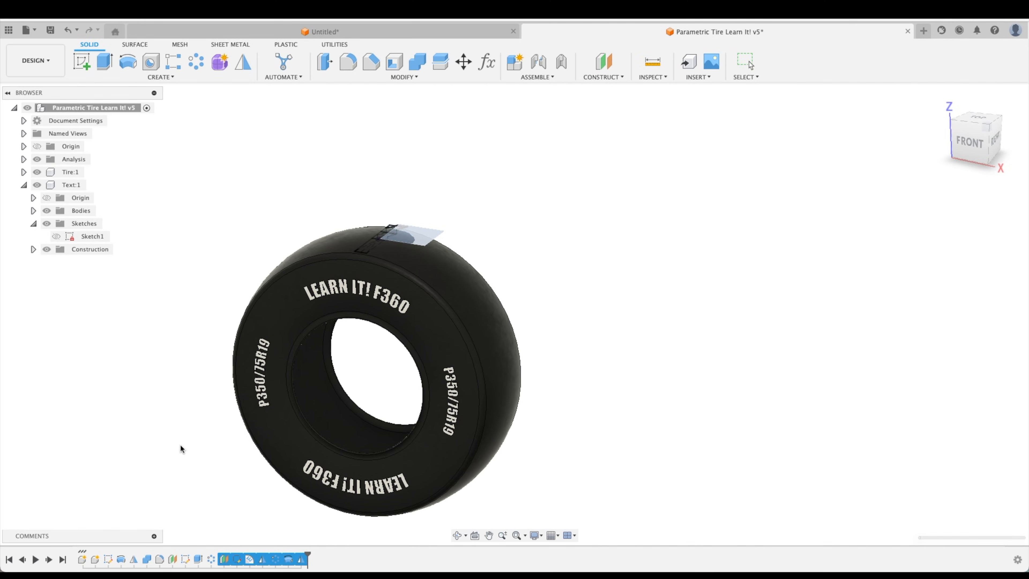
{"action": "left_click", "coordinate": [943, 99]}
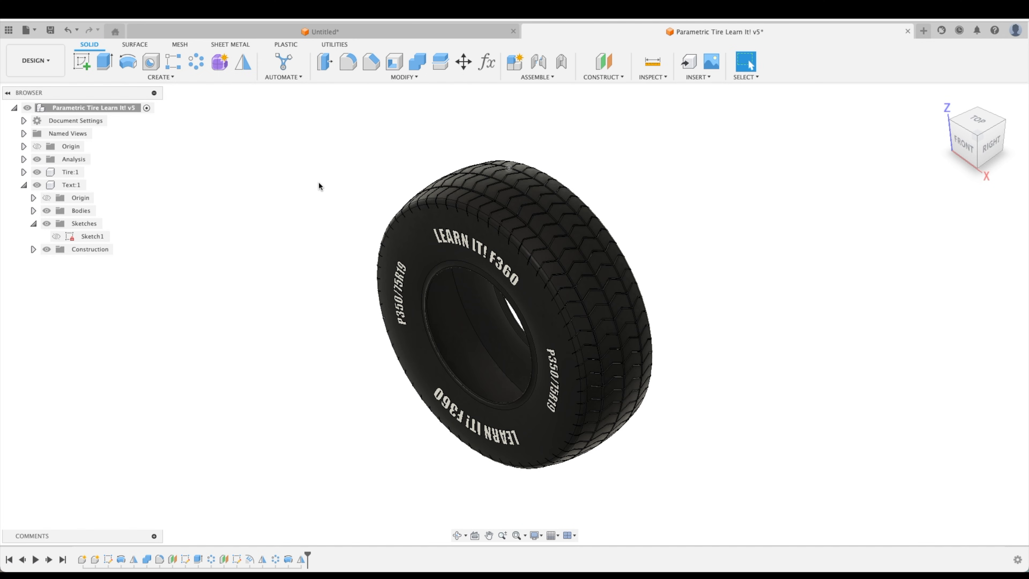
{"action": "left_click", "coordinate": [34, 30]}
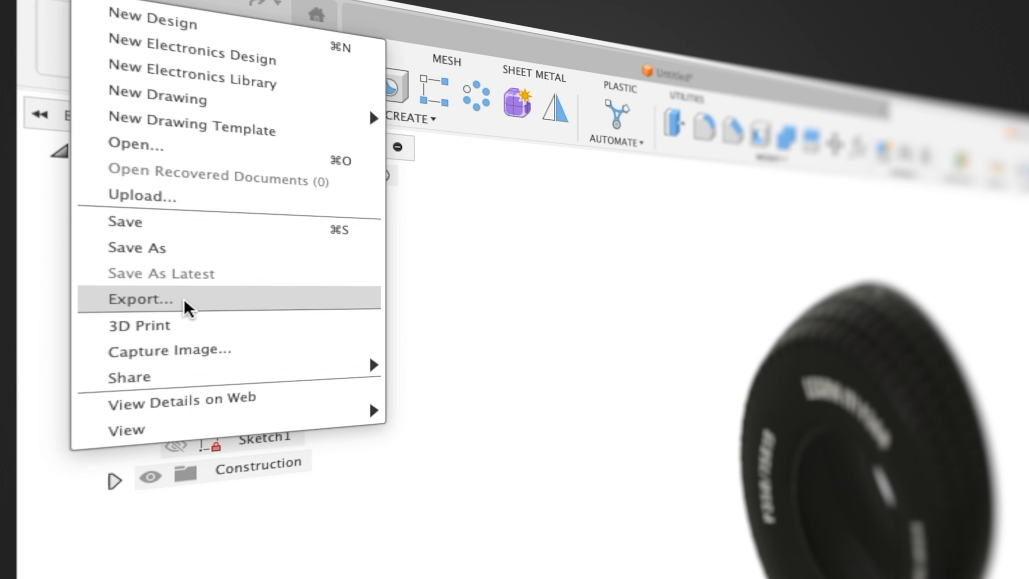
{"action": "left_click", "coordinate": [579, 247]}
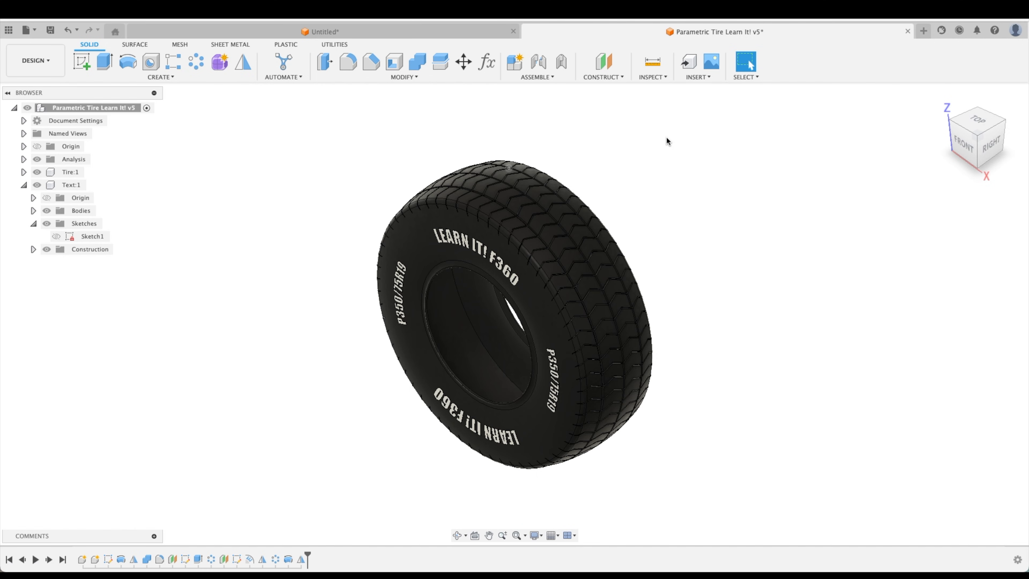
{"action": "key", "text": "Escape"}
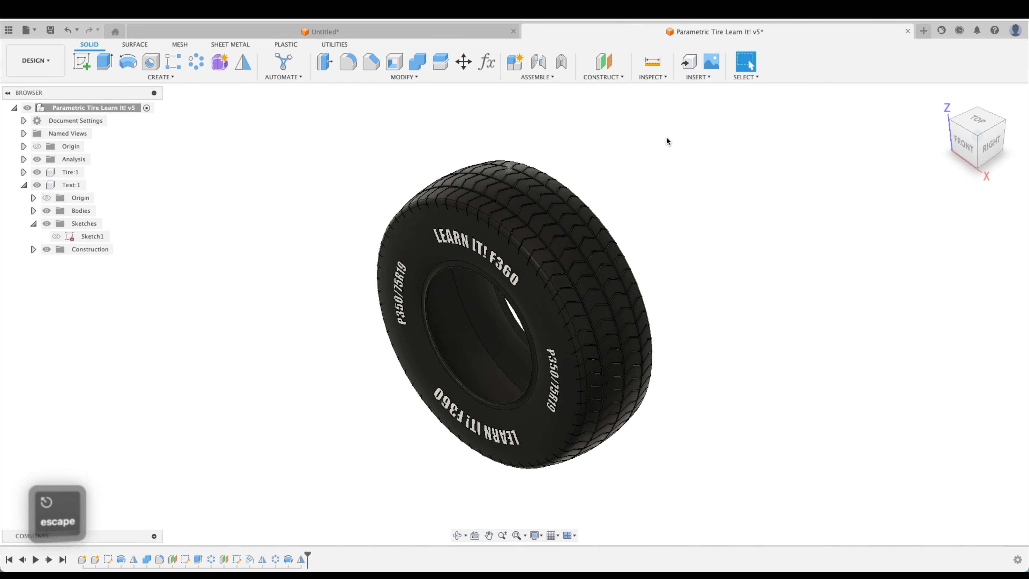